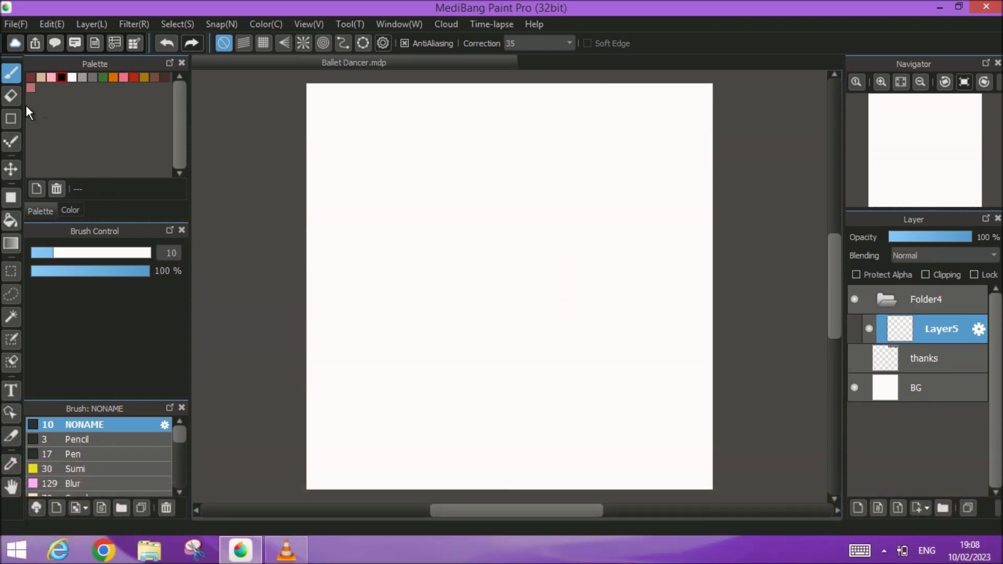
- Draw a circle outline with the Shape Brush and move it to the upper middle of the canvas
{"action": "left_click", "coordinate": [11, 118]}
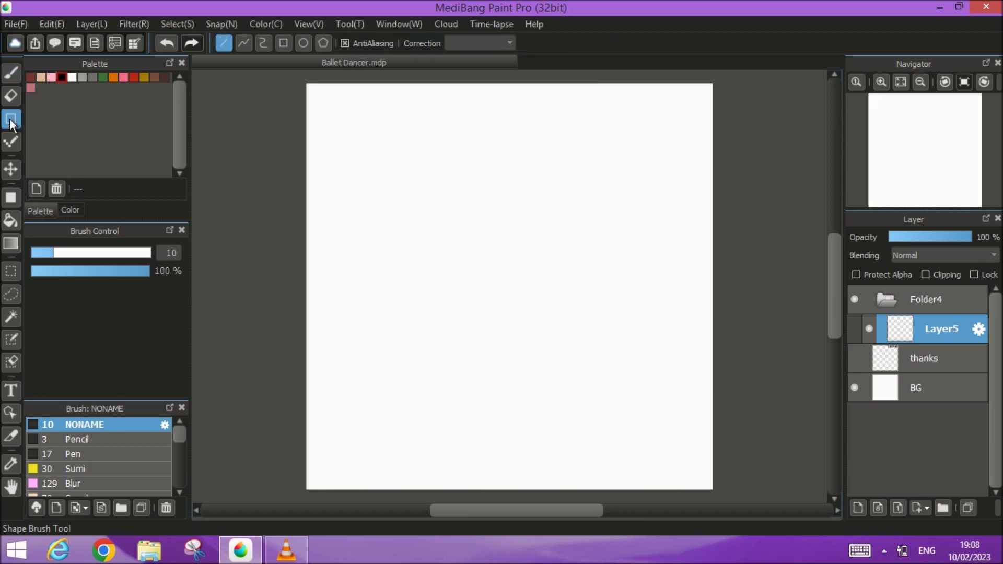
{"action": "left_click", "coordinate": [302, 44]}
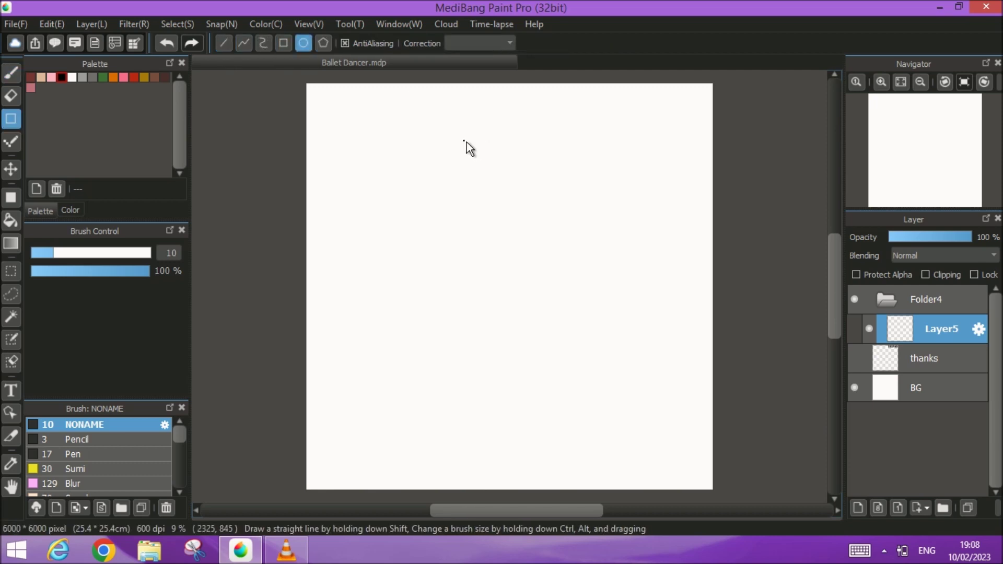
{"action": "mouse_move", "coordinate": [499, 176]}
{"action": "left_mouse_down"}
{"action": "mouse_move", "coordinate": [578, 259]}
{"action": "mouse_move", "coordinate": [573, 269]}
{"action": "mouse_move", "coordinate": [566, 255]}
{"action": "left_mouse_up"}
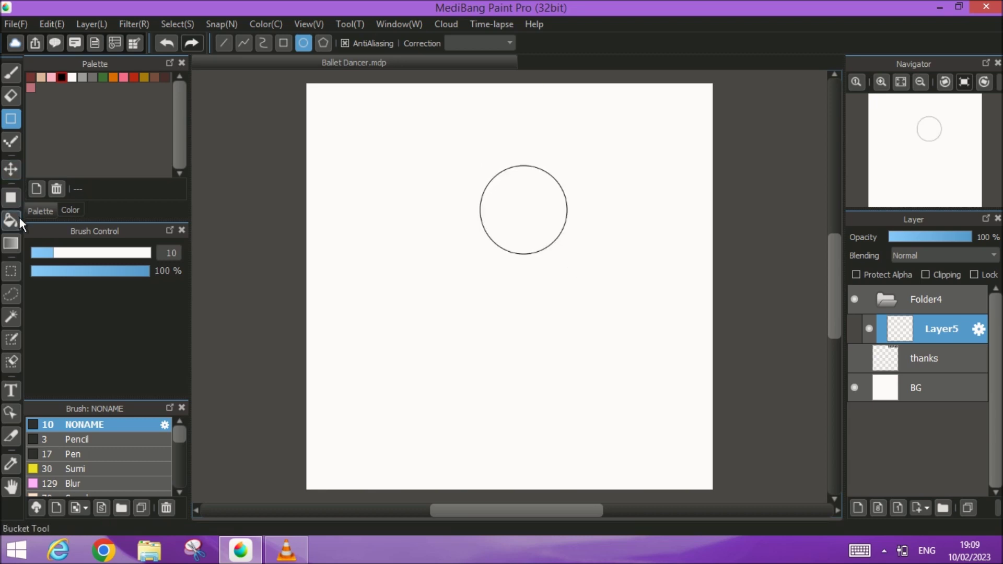
{"action": "left_click", "coordinate": [10, 172]}
{"action": "left_click_drag", "start_coordinate": [512, 214], "coordinate": [495, 188]}
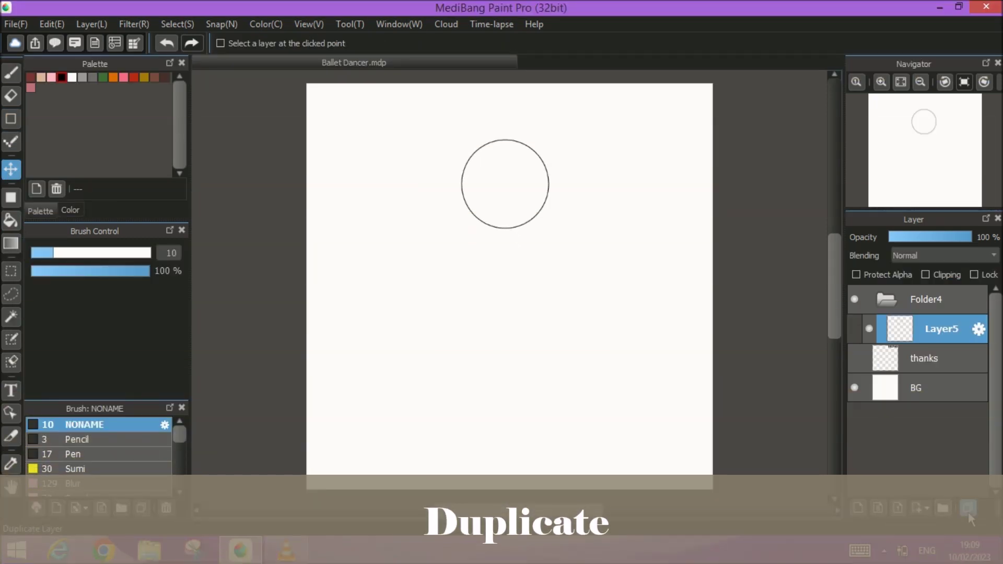
- Duplicate the circle twice and place the copies level with each other, overlapping the original's upper left and upper right sides
{"action": "left_click", "coordinate": [967, 509]}
{"action": "left_click_drag", "start_coordinate": [509, 183], "coordinate": [475, 146]}
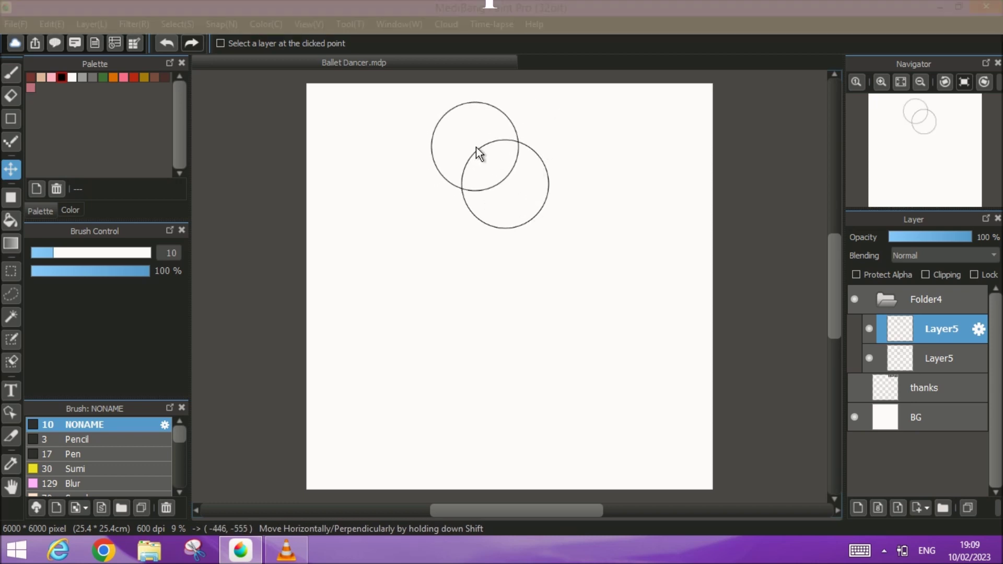
{"action": "left_click", "coordinate": [968, 508]}
{"action": "left_click_drag", "start_coordinate": [510, 145], "coordinate": [575, 140]}
{"action": "key", "text": "shift"}
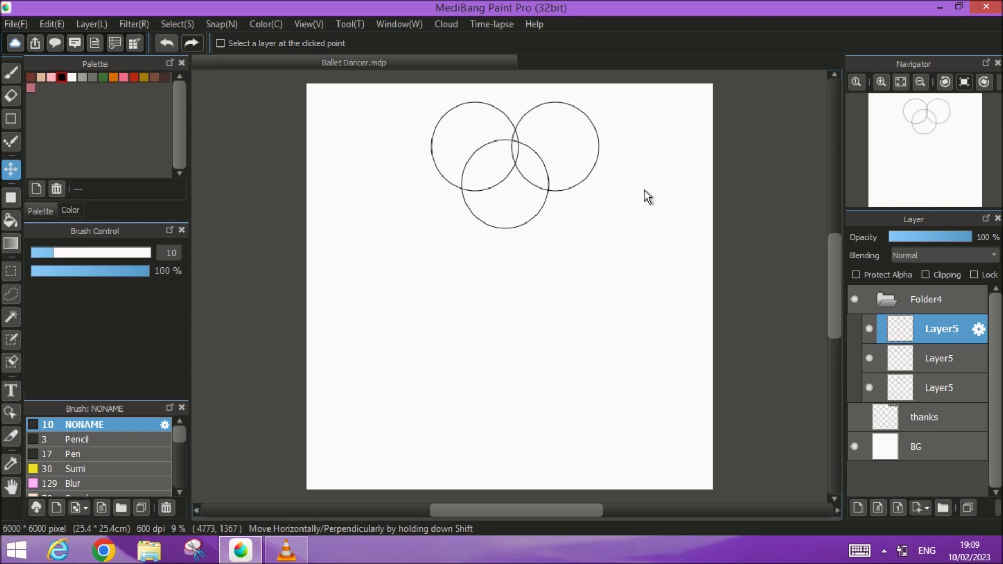
{"action": "left_click", "coordinate": [942, 357], "text": "ctrl"}
{"action": "left_click_drag", "start_coordinate": [554, 133], "coordinate": [557, 133]}
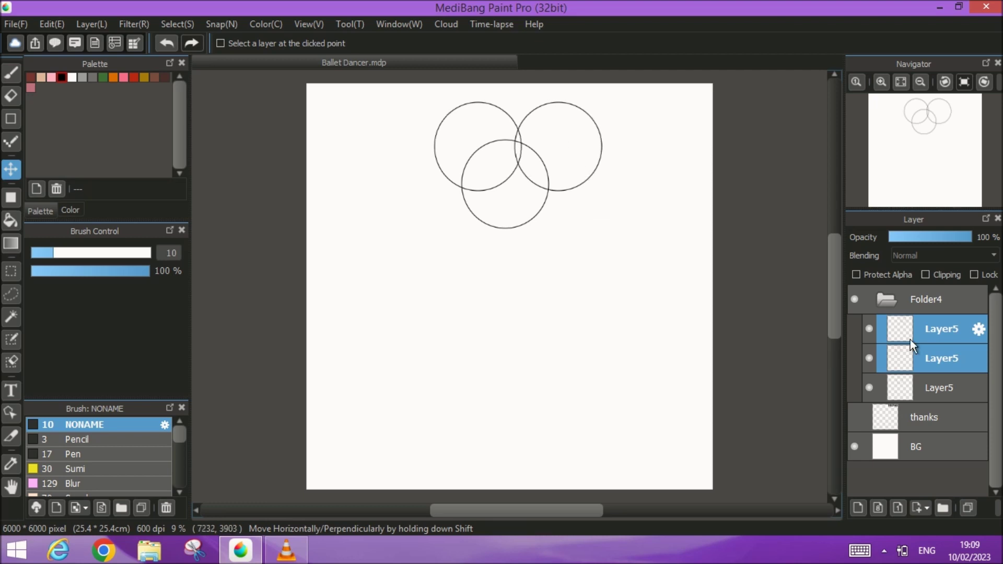
- With a size 59 eraser, cut gaps in the upper-left circle's outline just outside its two crossings with the lower circle
{"action": "left_click", "coordinate": [881, 81]}
{"action": "scroll", "coordinate": [513, 150], "scroll_direction": "down", "scroll_amount": 3}
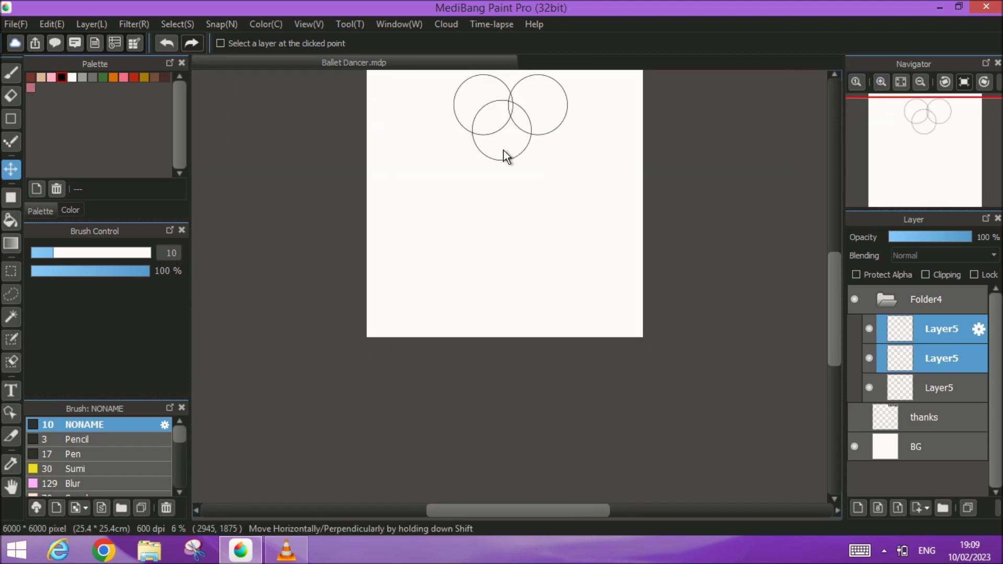
{"action": "scroll", "coordinate": [503, 154], "scroll_direction": "up", "scroll_amount": 4}
{"action": "scroll", "coordinate": [491, 314], "scroll_direction": "up", "scroll_amount": 5}
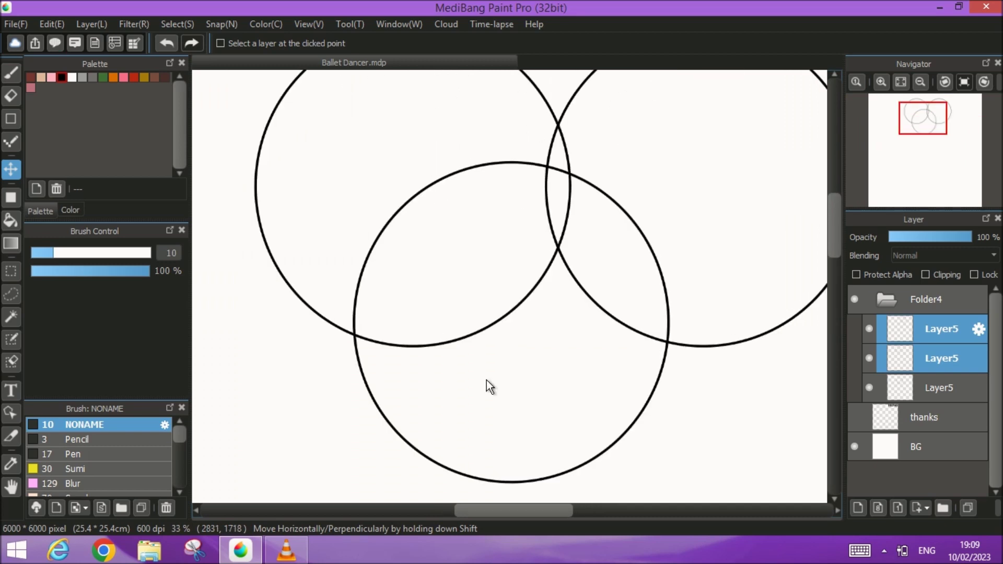
{"action": "scroll", "coordinate": [487, 380], "scroll_direction": "up", "scroll_amount": 2}
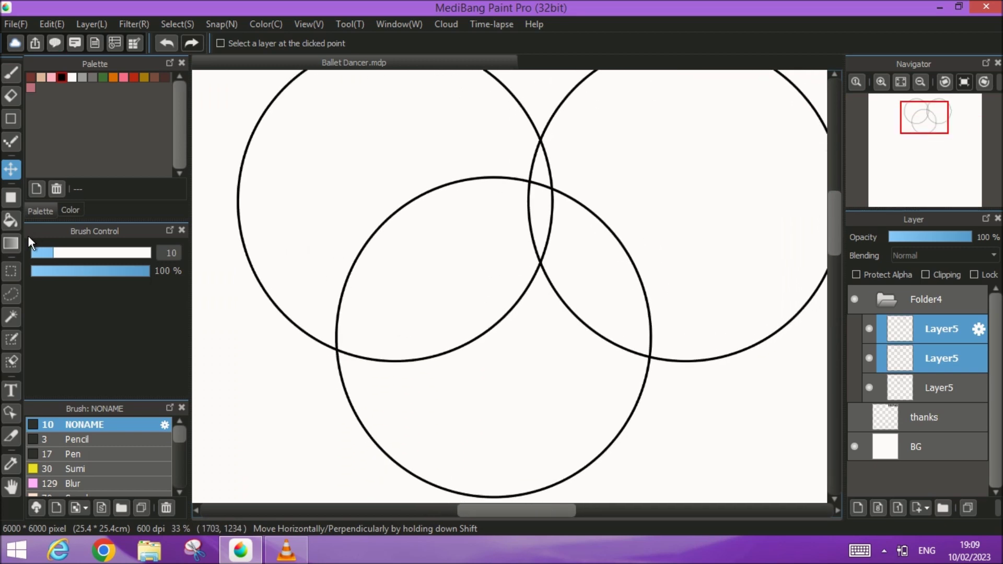
{"action": "left_click", "coordinate": [9, 97]}
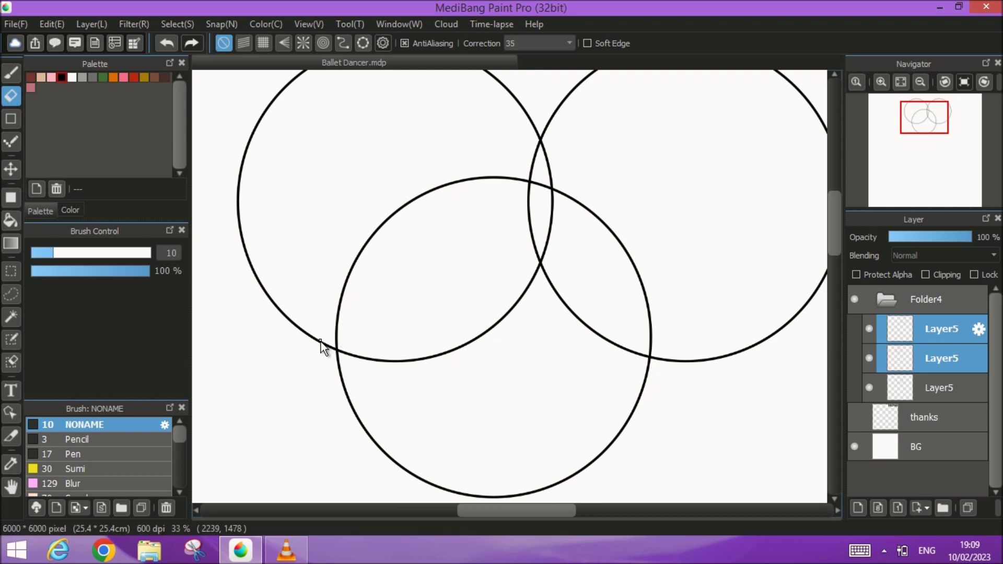
{"action": "left_click_drag", "start_coordinate": [93, 256], "coordinate": [124, 254]}
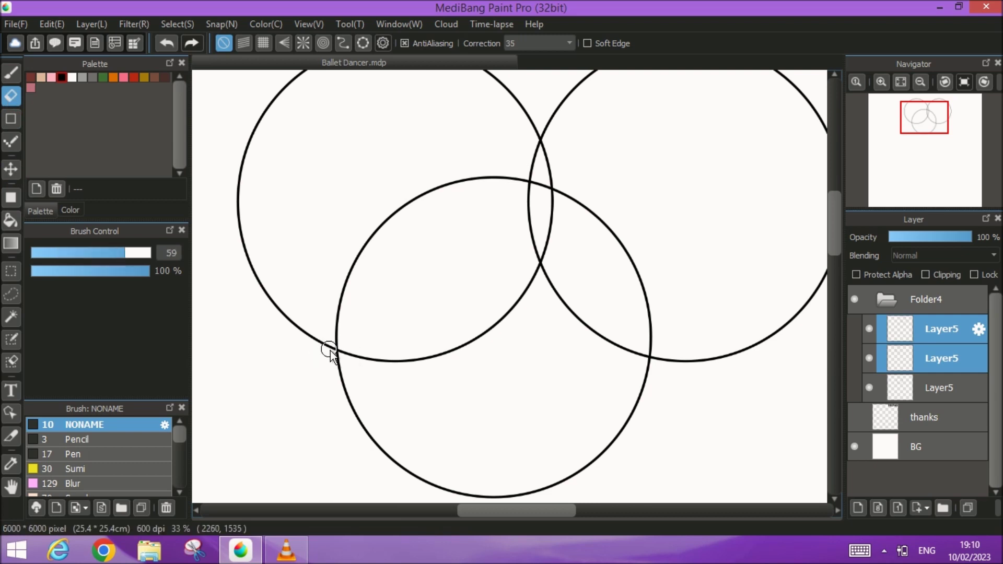
{"action": "left_click", "coordinate": [944, 359]}
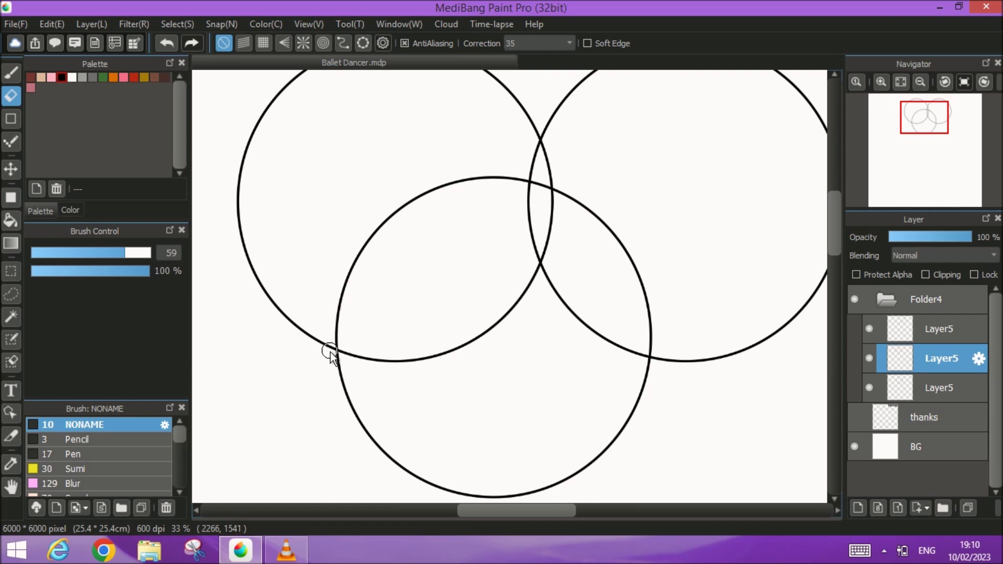
{"action": "left_click", "coordinate": [330, 348]}
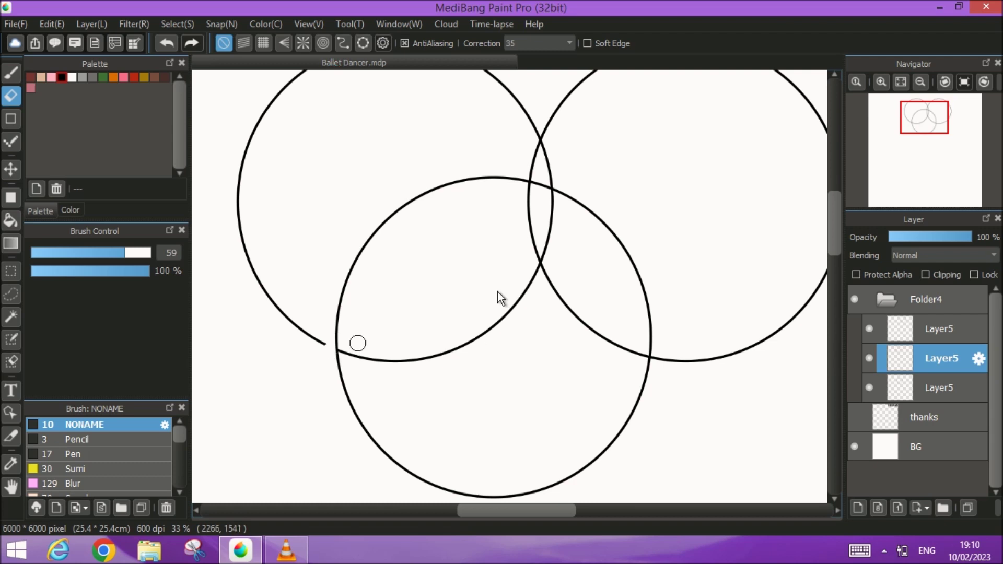
{"action": "left_click", "coordinate": [554, 182]}
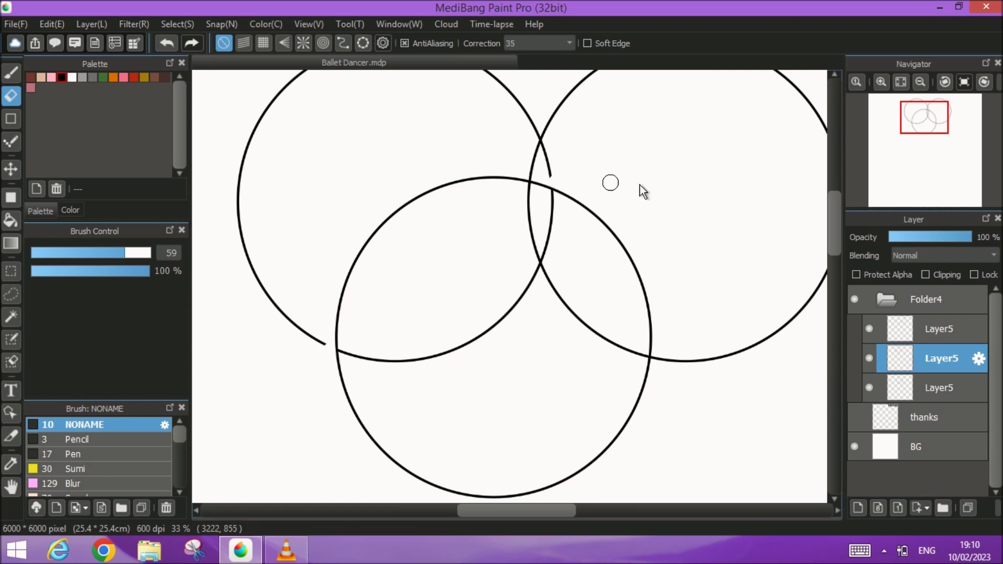
- Cut matching gaps in the upper-right circle's outline just outside its crossings with the lower circle, on its own layer
{"action": "left_click", "coordinate": [949, 327]}
{"action": "left_click", "coordinate": [529, 175]}
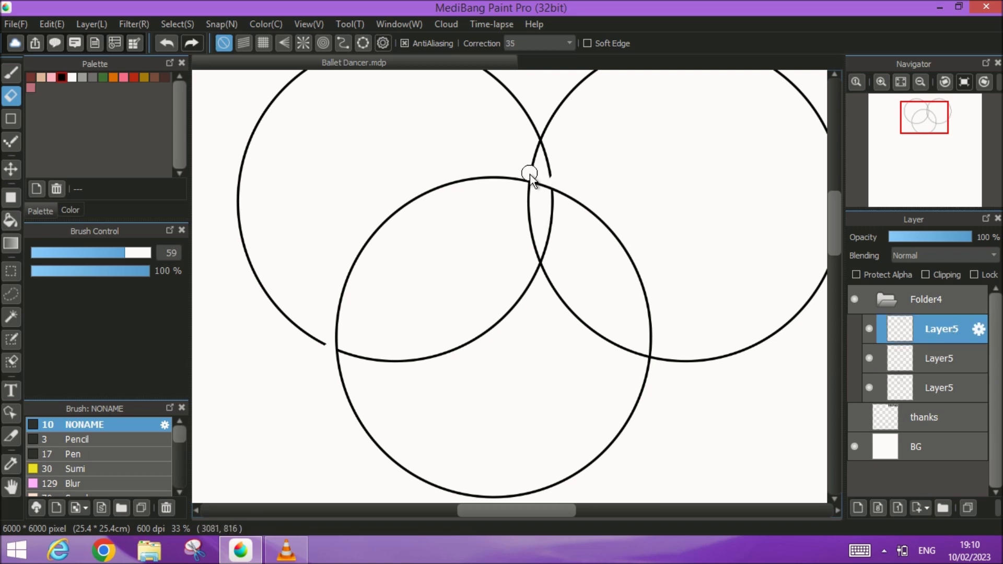
{"action": "left_click", "coordinate": [659, 359]}
- Set the eraser size to 128 and erase the parts of both upper circles lying outside the lower circle, each on its own layer
{"action": "scroll", "coordinate": [706, 334], "scroll_direction": "up", "scroll_amount": 2}
{"action": "scroll", "coordinate": [707, 333], "scroll_direction": "down", "scroll_amount": 3}
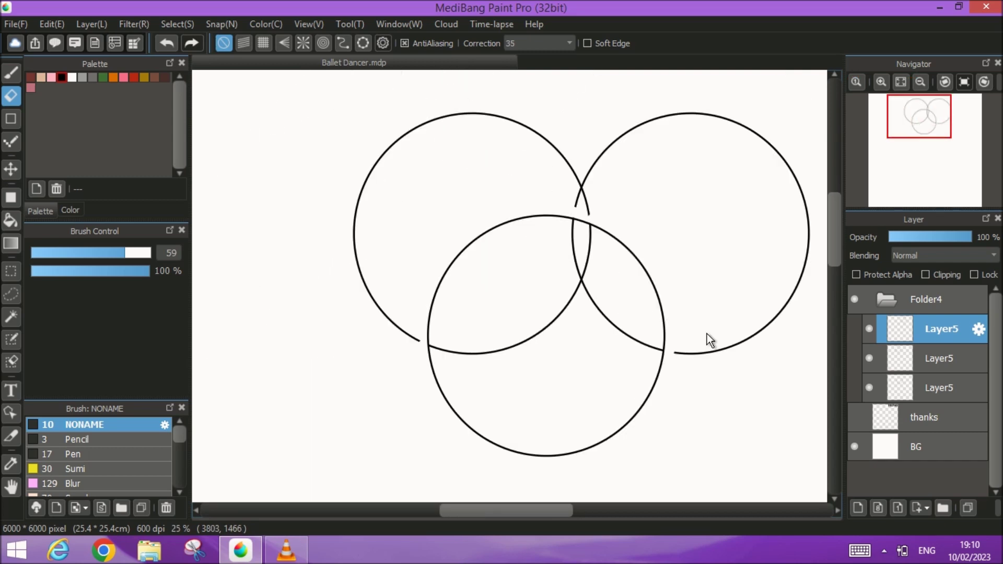
{"action": "left_click_drag", "start_coordinate": [115, 253], "coordinate": [149, 253]}
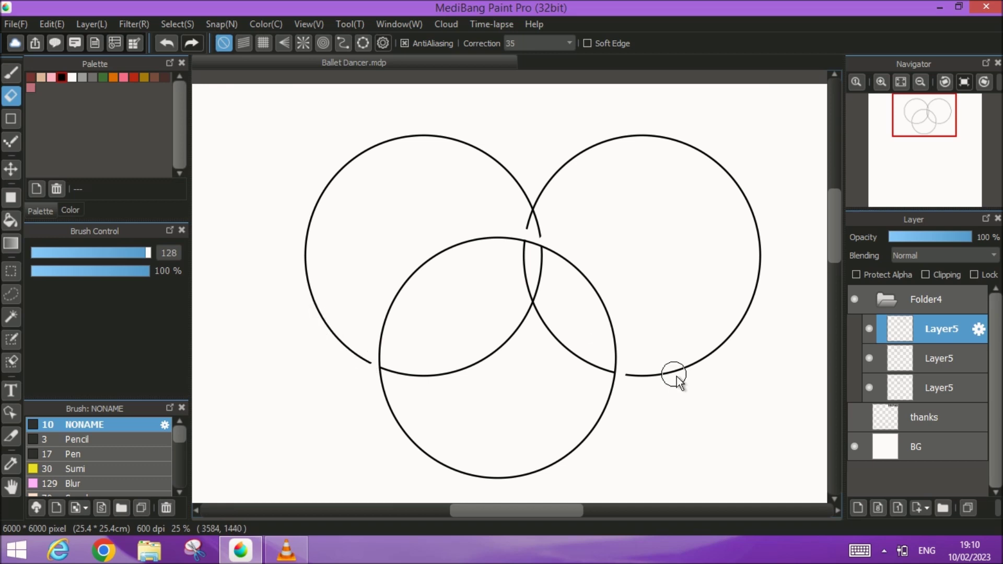
{"action": "mouse_move", "coordinate": [629, 376]}
{"action": "left_mouse_down"}
{"action": "mouse_move", "coordinate": [740, 323]}
{"action": "mouse_move", "coordinate": [762, 219]}
{"action": "mouse_move", "coordinate": [743, 181]}
{"action": "mouse_move", "coordinate": [685, 143]}
{"action": "mouse_move", "coordinate": [601, 142]}
{"action": "mouse_move", "coordinate": [549, 185]}
{"action": "mouse_move", "coordinate": [525, 235]}
{"action": "mouse_move", "coordinate": [542, 228]}
{"action": "mouse_move", "coordinate": [483, 154]}
{"action": "mouse_move", "coordinate": [375, 143]}
{"action": "mouse_move", "coordinate": [338, 206]}
{"action": "mouse_move", "coordinate": [330, 165]}
{"action": "left_mouse_up"}
{"action": "key", "text": "ctrl+Down"}
{"action": "mouse_move", "coordinate": [319, 211]}
{"action": "left_mouse_down"}
{"action": "mouse_move", "coordinate": [321, 322]}
{"action": "mouse_move", "coordinate": [364, 362]}
{"action": "left_mouse_up"}
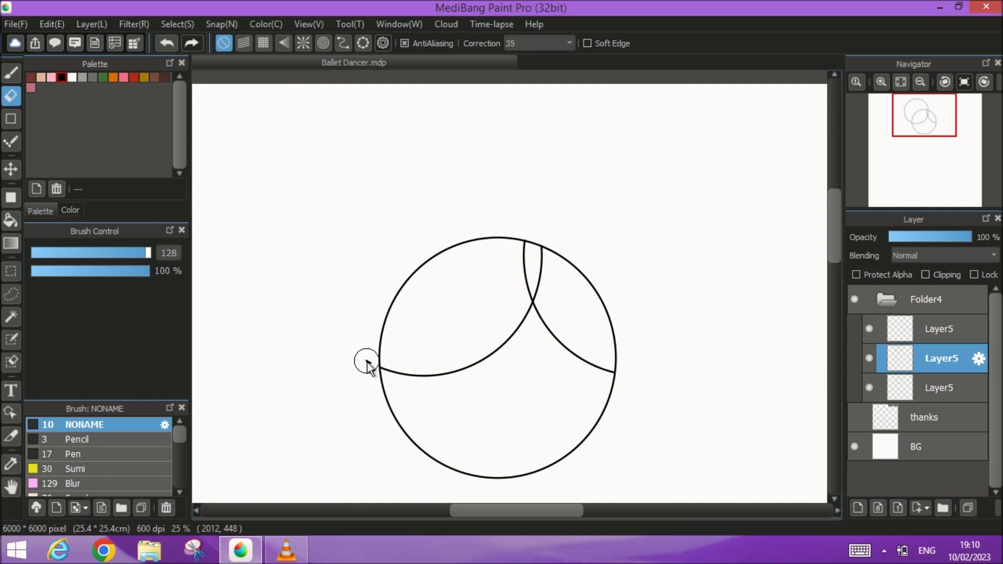
- Merge the two arc layers and fill the sections above the arcs with black to form the hair
{"action": "left_click", "coordinate": [937, 337]}
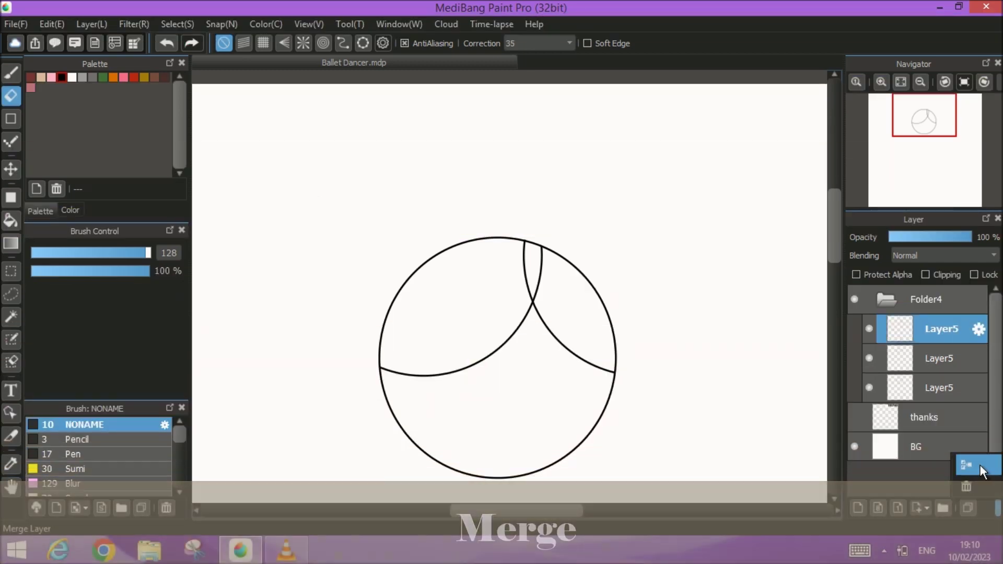
{"action": "left_click", "coordinate": [979, 466]}
{"action": "left_click", "coordinate": [9, 221]}
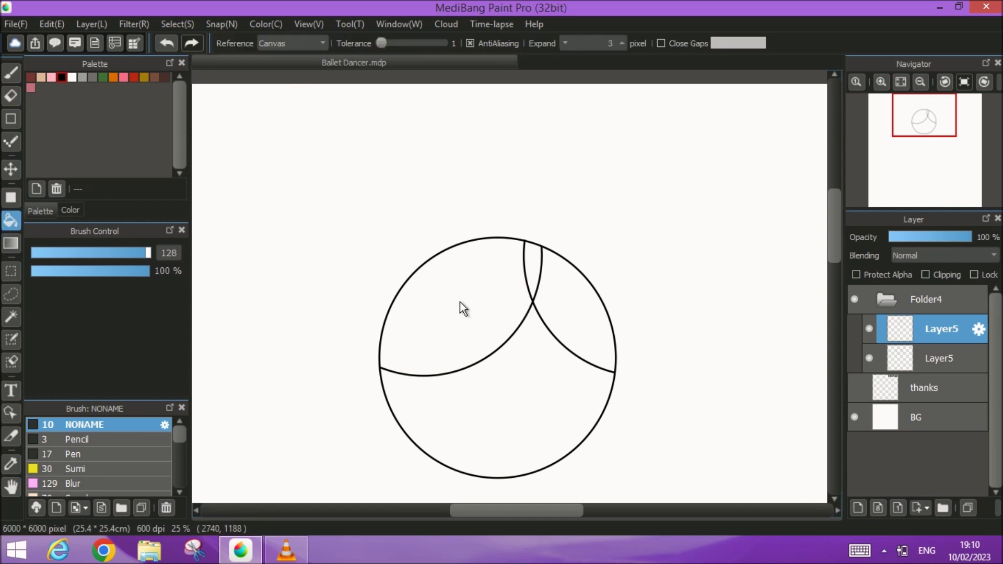
{"action": "left_click", "coordinate": [536, 267]}
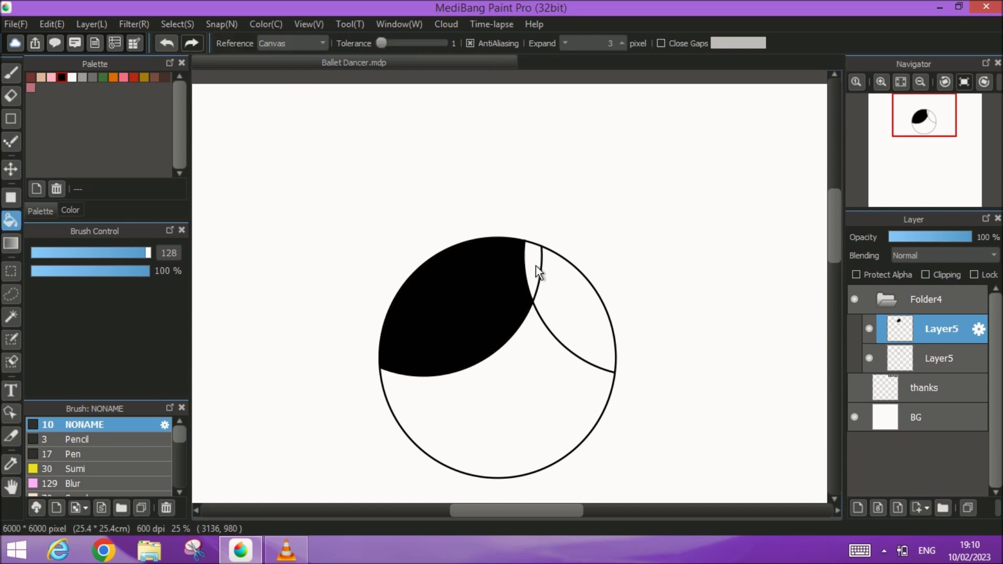
{"action": "left_click", "coordinate": [571, 302]}
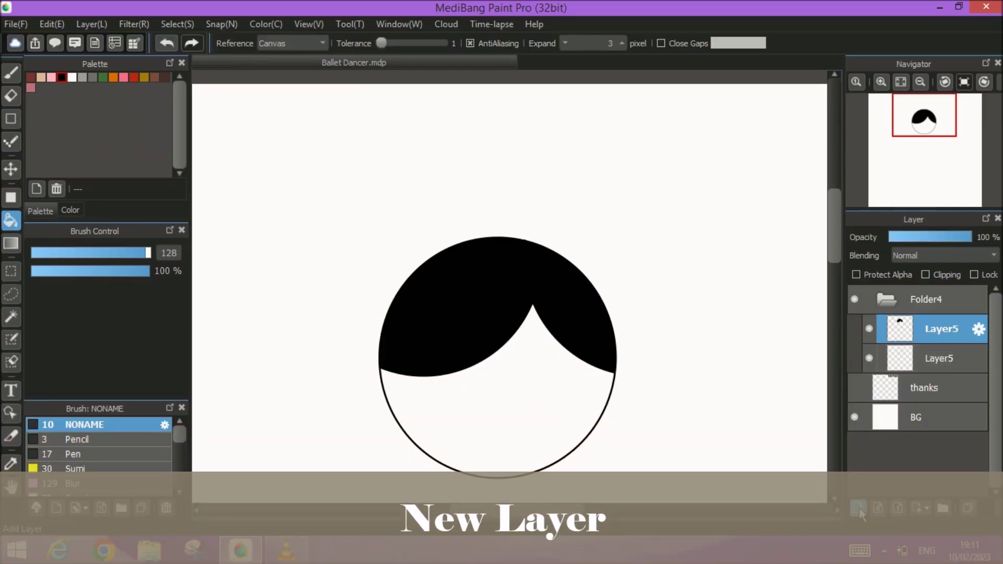
- On a new layer, draw a small circle for the hair bun and move it to overlap the head's upper right edge
{"action": "left_click", "coordinate": [858, 506]}
{"action": "left_click", "coordinate": [10, 118]}
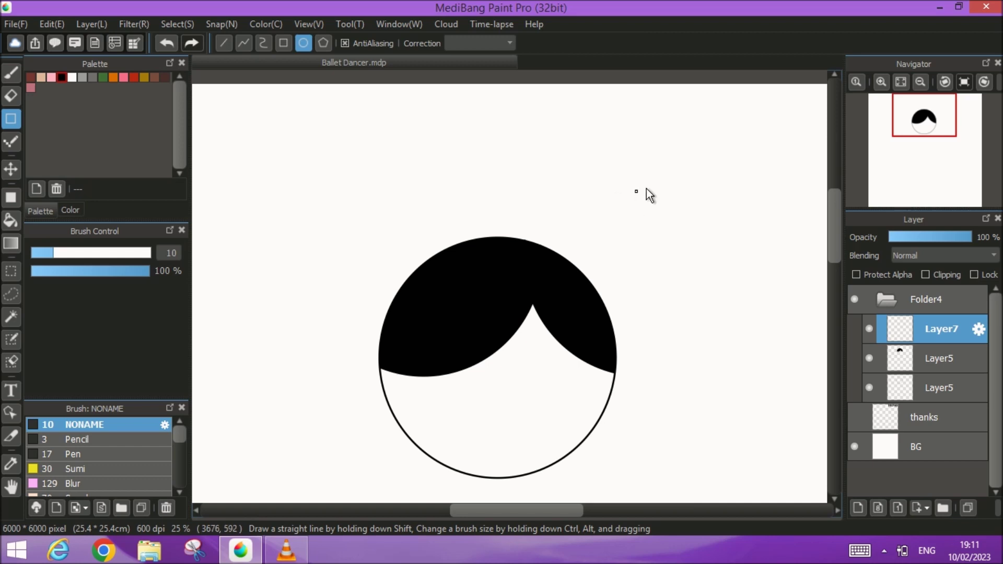
{"action": "left_click_drag", "start_coordinate": [673, 184], "coordinate": [575, 286]}
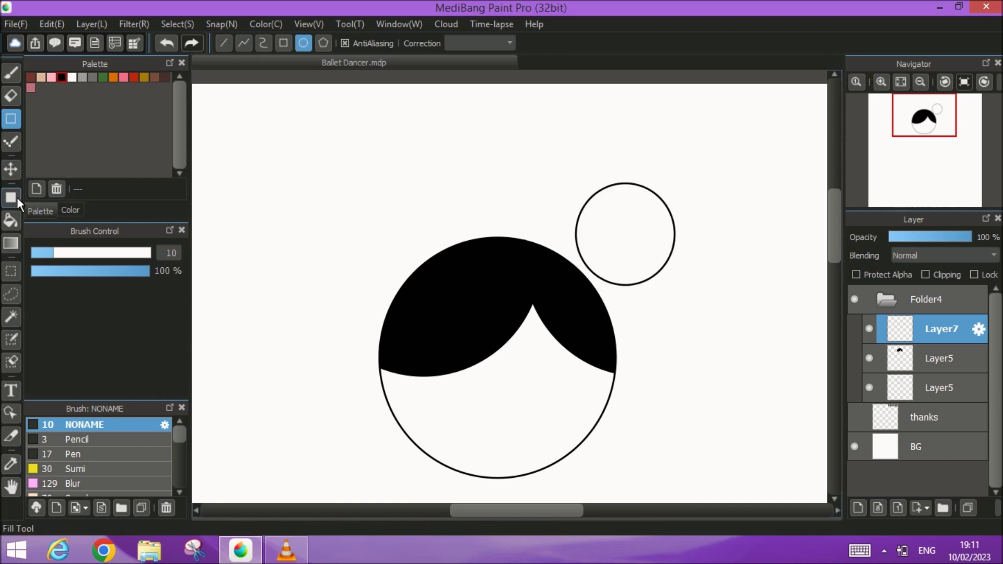
{"action": "left_click", "coordinate": [16, 175]}
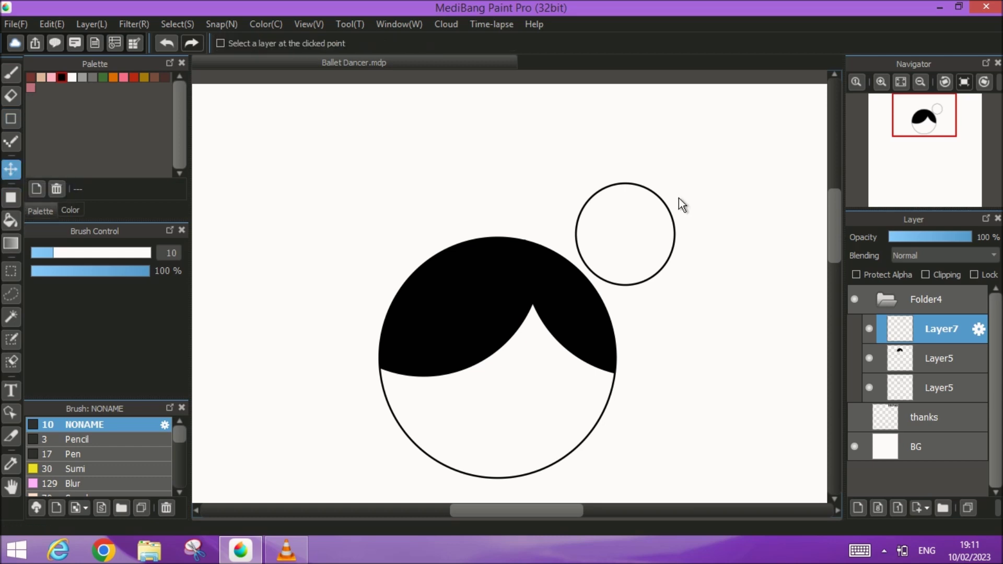
{"action": "left_click_drag", "start_coordinate": [648, 203], "coordinate": [627, 206]}
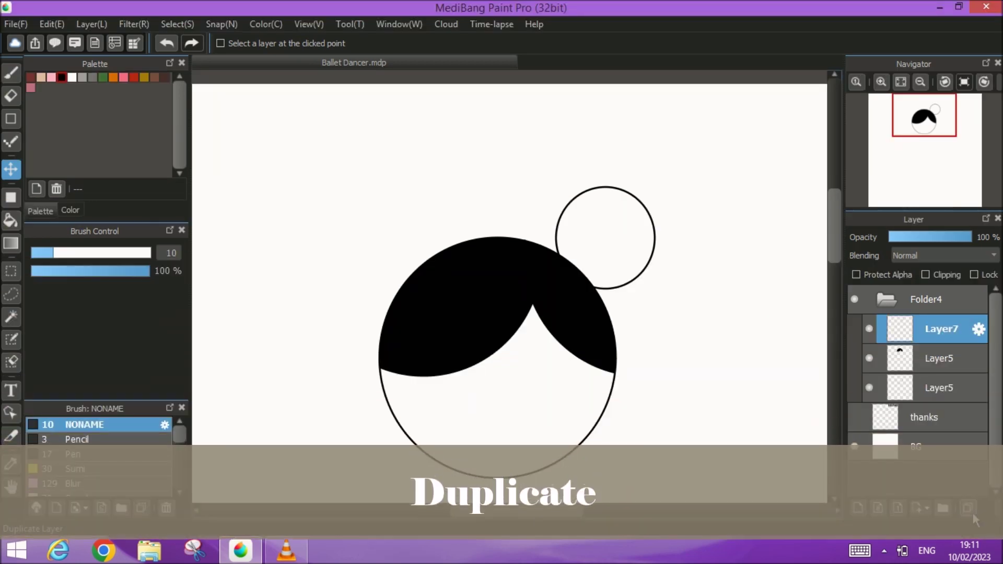
- Duplicate the bun circle, move the copy down-left onto the hair, and nudge the original bun slightly closer to the head
{"action": "left_click", "coordinate": [969, 508]}
{"action": "left_click_drag", "start_coordinate": [632, 224], "coordinate": [583, 288]}
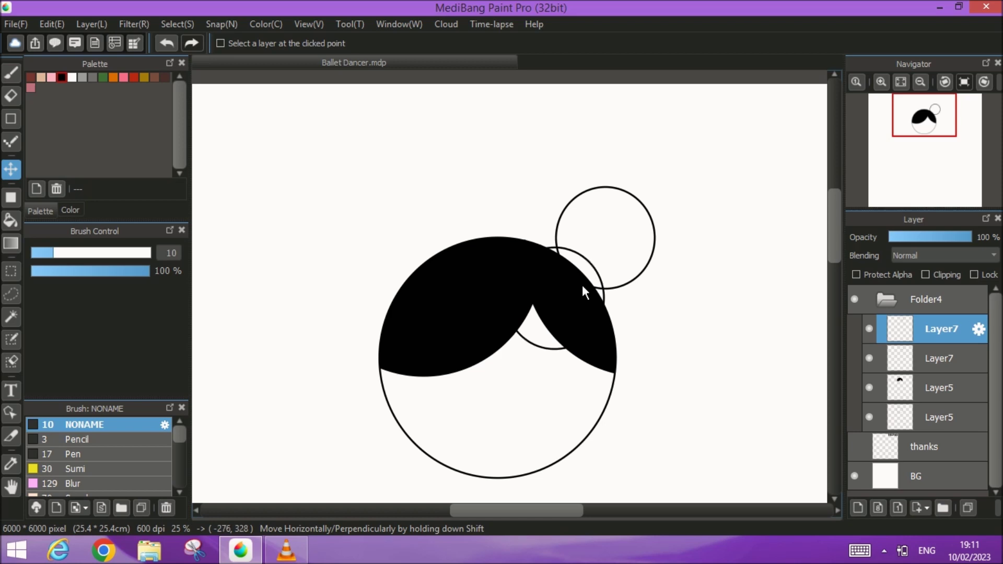
{"action": "left_click", "coordinate": [893, 359]}
{"action": "left_click_drag", "start_coordinate": [632, 246], "coordinate": [625, 255]}
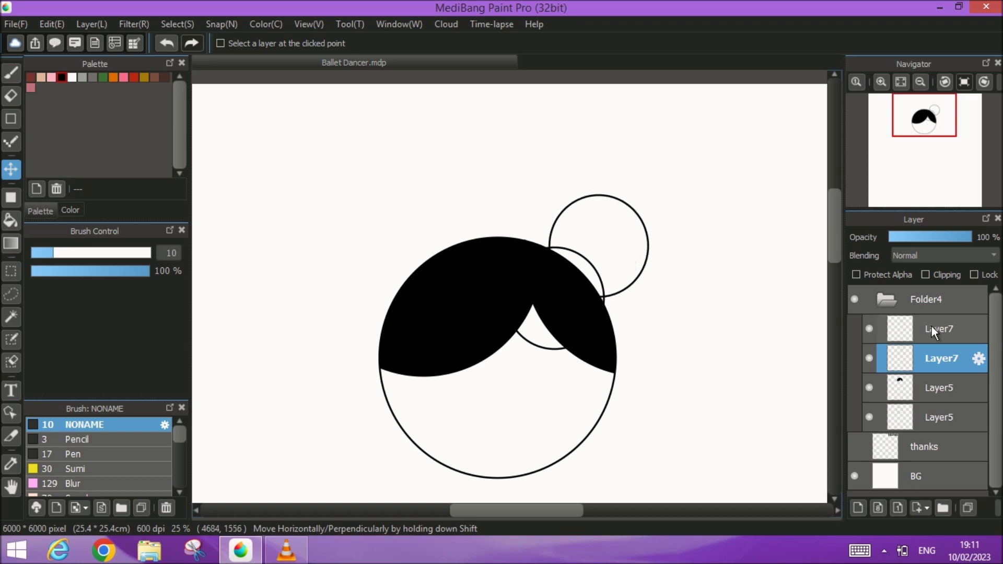
{"action": "left_click", "coordinate": [870, 364]}
{"action": "left_click", "coordinate": [869, 364]}
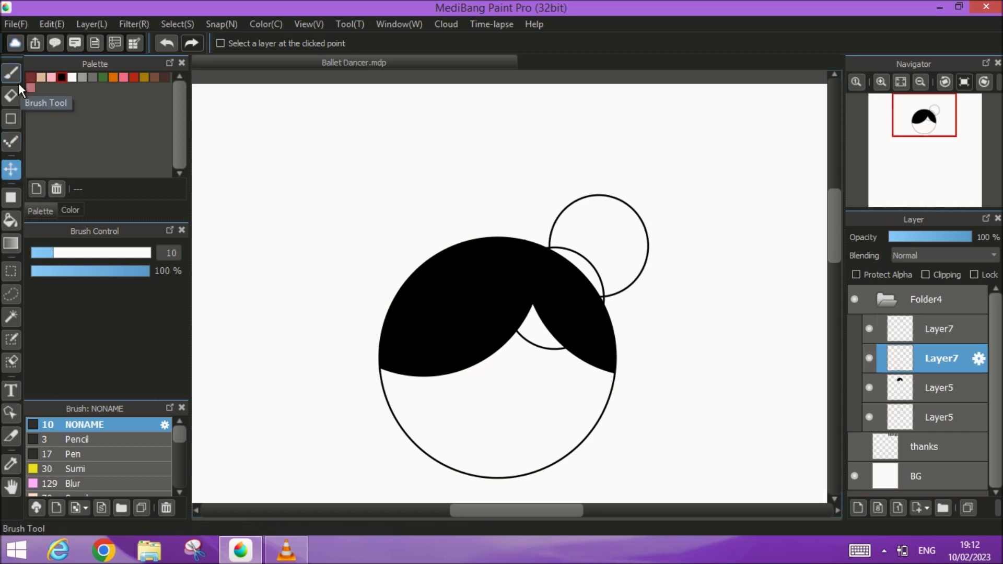
- Fill the bun black and the crescent between bun and hair red, and hide the duplicate circle's layer
{"action": "left_click", "coordinate": [9, 218]}
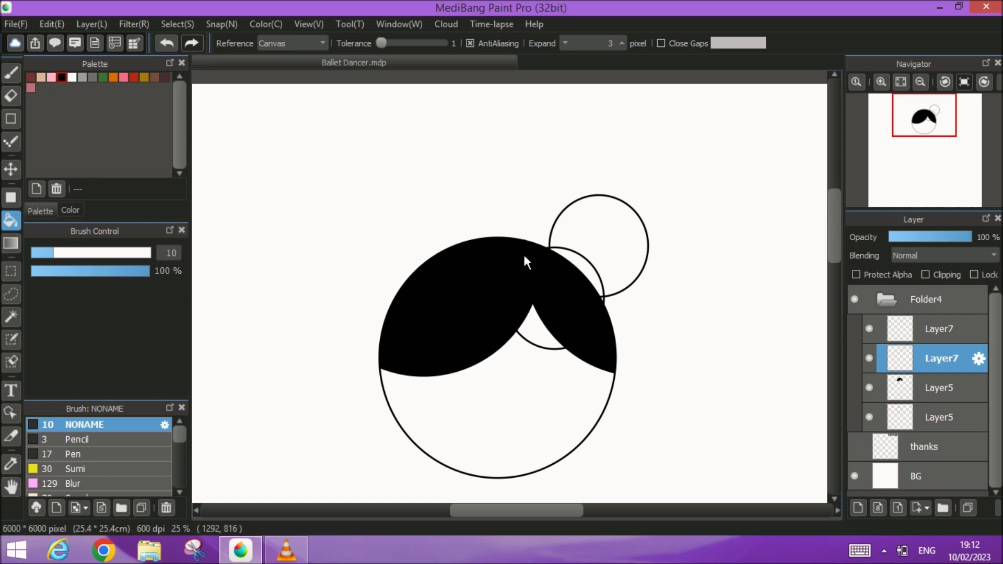
{"action": "left_click", "coordinate": [619, 255]}
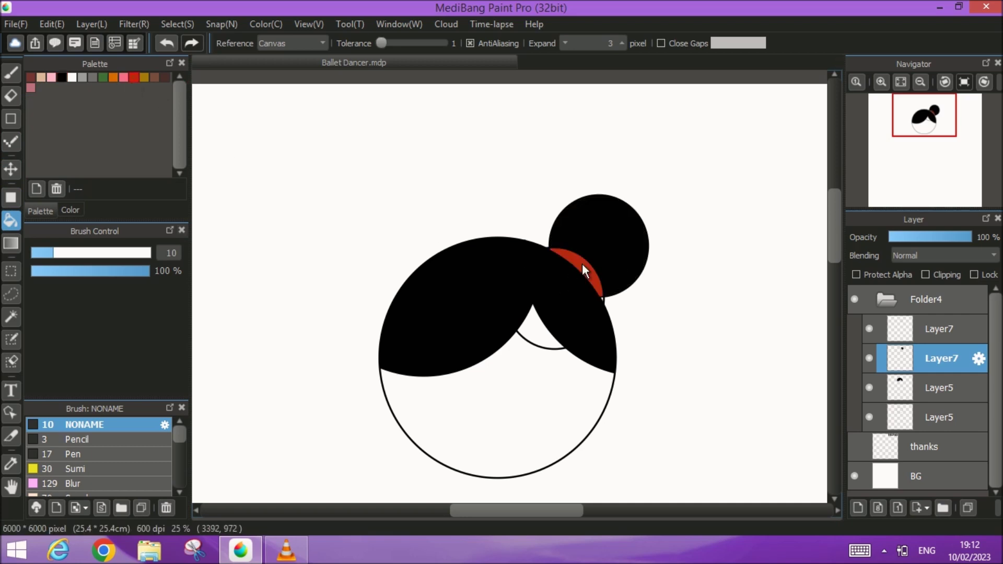
{"action": "left_click", "coordinate": [869, 328]}
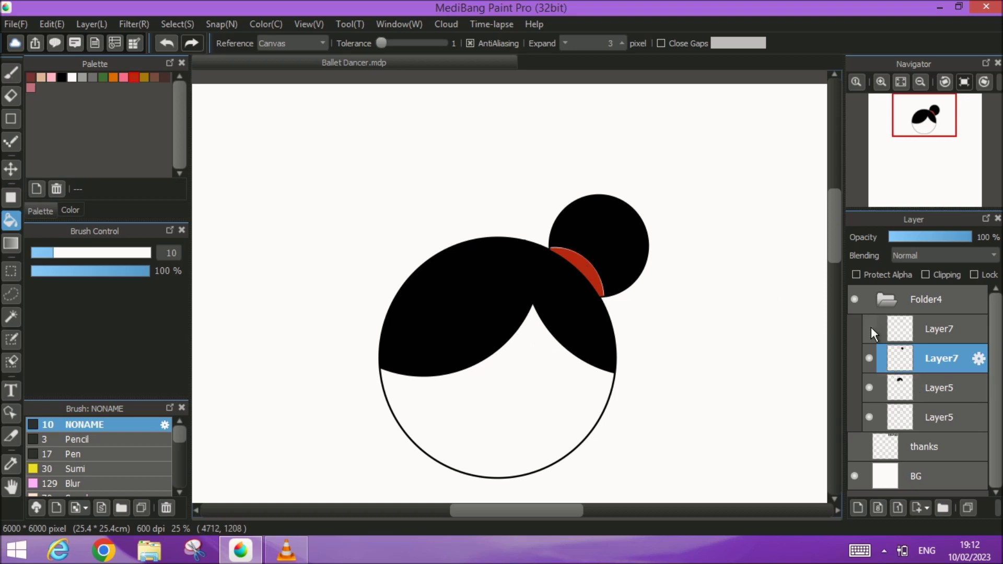
- Undo the red crescent fill and redo it on a new layer directly above the bun layer
{"action": "left_click", "coordinate": [166, 42]}
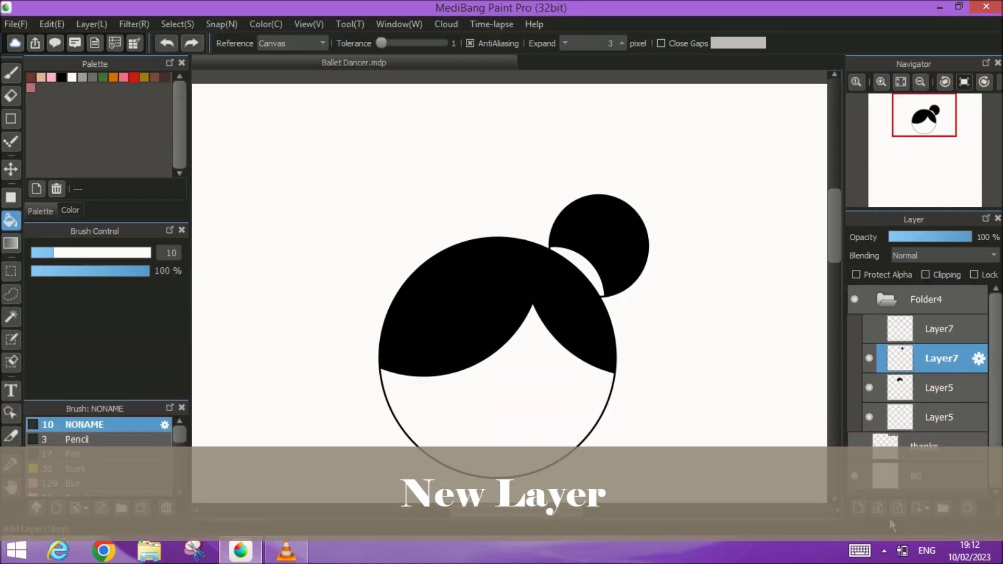
{"action": "left_click", "coordinate": [857, 507]}
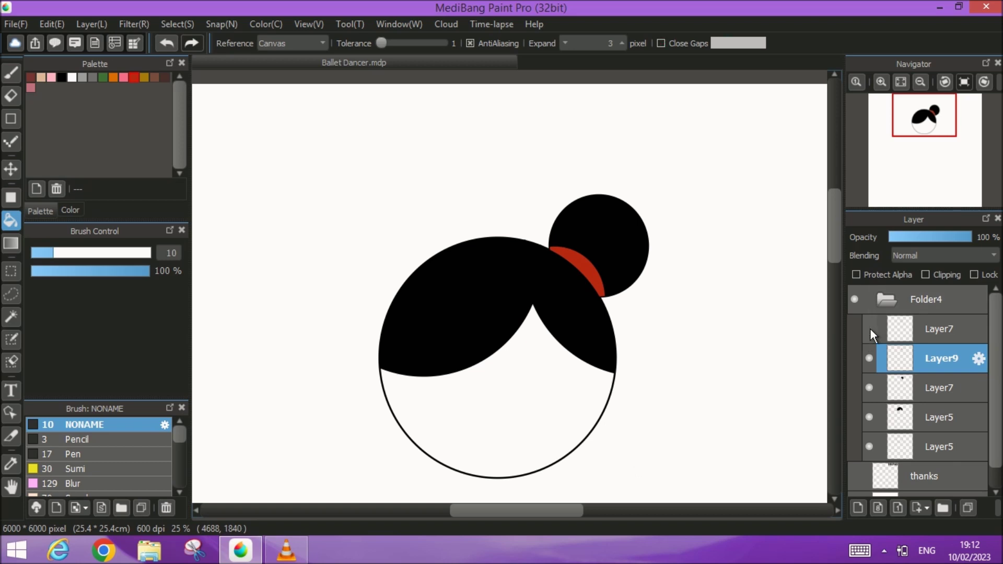
- Delete the hidden layer holding the duplicate bun circle
{"action": "left_click", "coordinate": [920, 329]}
{"action": "left_click", "coordinate": [996, 508]}
{"action": "left_click", "coordinate": [983, 490]}
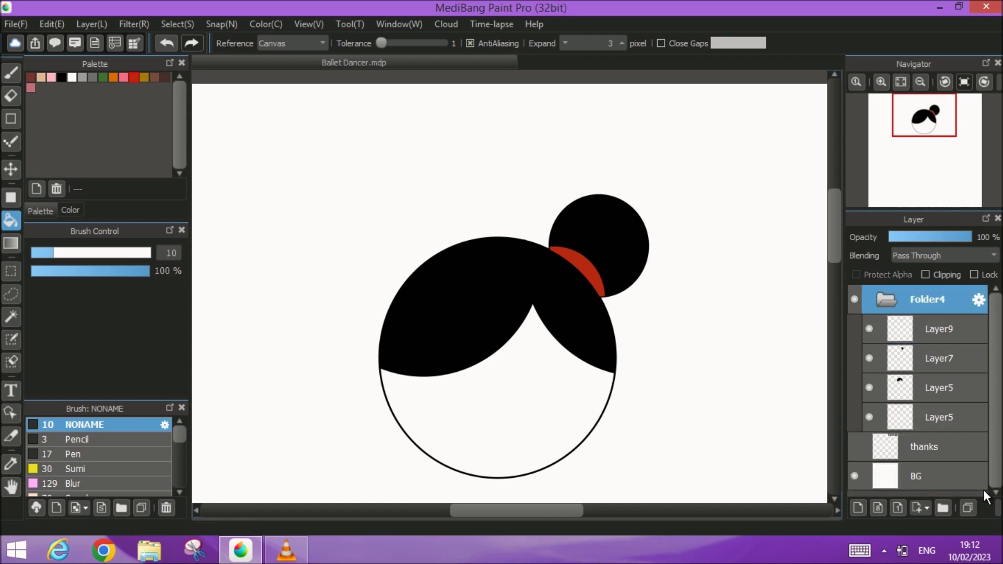
- On a new layer above the red hair band layer, paint four thin black hair strands fanning down from the parting onto the forehead
{"action": "left_click", "coordinate": [904, 79]}
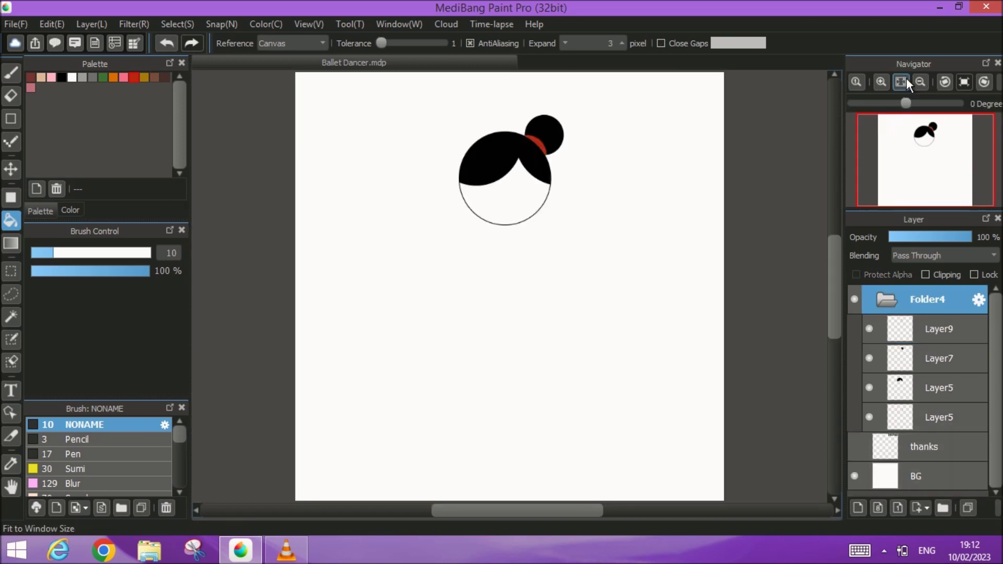
{"action": "left_click", "coordinate": [939, 335]}
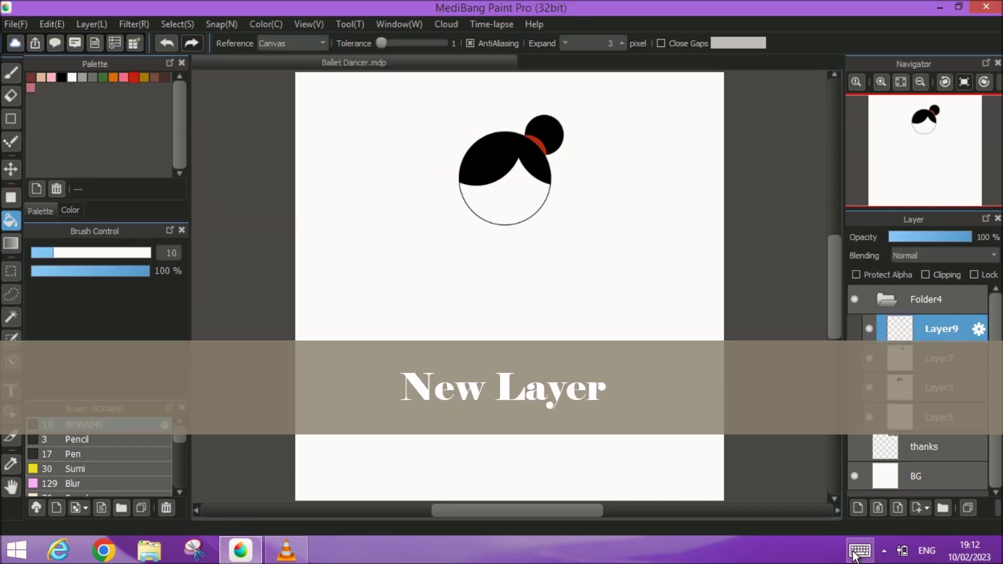
{"action": "left_click", "coordinate": [858, 506]}
{"action": "scroll", "coordinate": [566, 265], "scroll_direction": "down", "scroll_amount": 2}
{"action": "scroll", "coordinate": [566, 264], "scroll_direction": "up", "scroll_amount": 6}
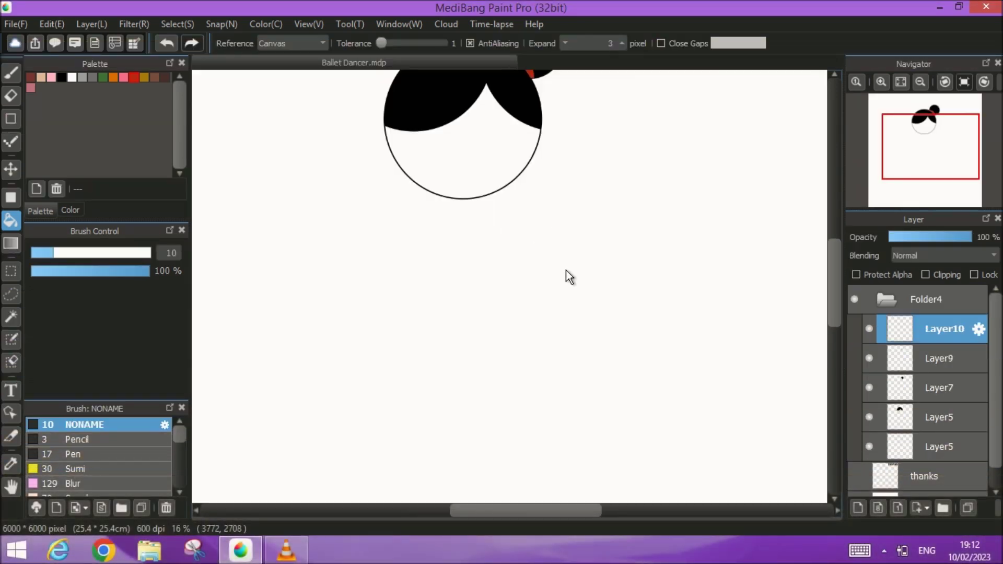
{"action": "scroll", "coordinate": [468, 220], "scroll_direction": "up", "scroll_amount": 2}
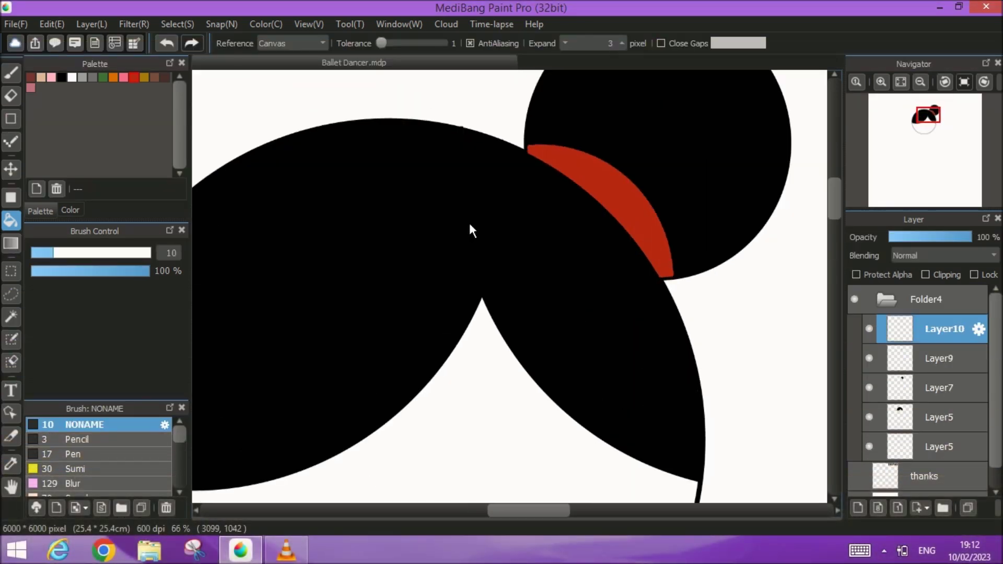
{"action": "scroll", "coordinate": [449, 191], "scroll_direction": "up", "scroll_amount": 1}
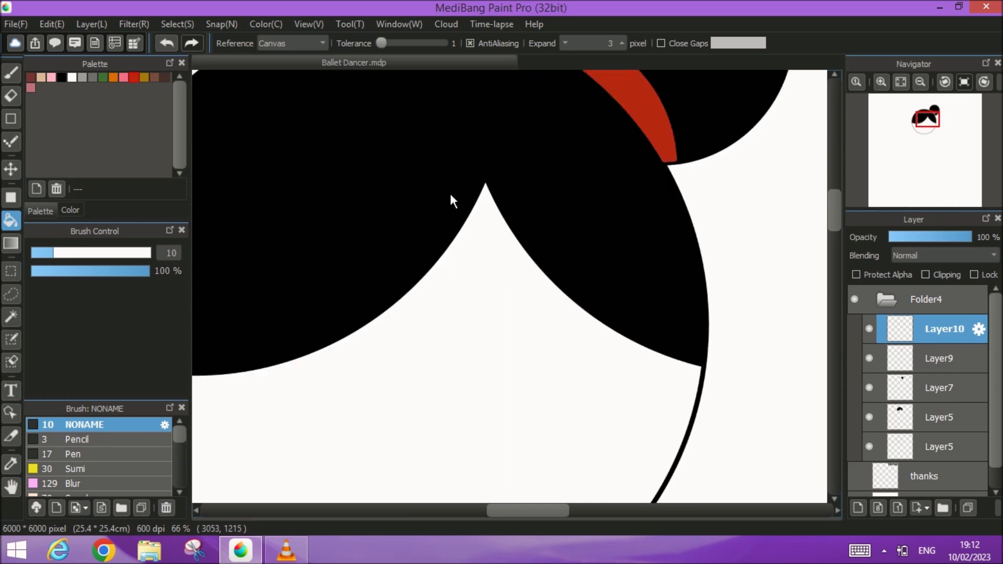
{"action": "left_click", "coordinate": [10, 71]}
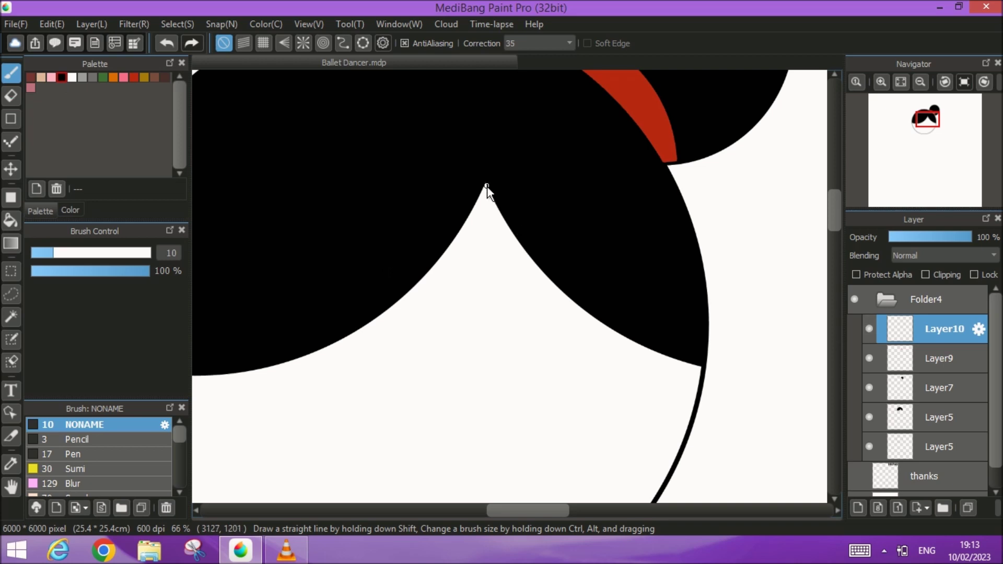
{"action": "left_click_drag", "start_coordinate": [487, 189], "coordinate": [518, 276]}
{"action": "mouse_move", "coordinate": [564, 341]}
{"action": "left_mouse_down"}
{"action": "mouse_move", "coordinate": [519, 286]}
{"action": "mouse_move", "coordinate": [485, 183]}
{"action": "mouse_move", "coordinate": [512, 347]}
{"action": "left_mouse_up"}
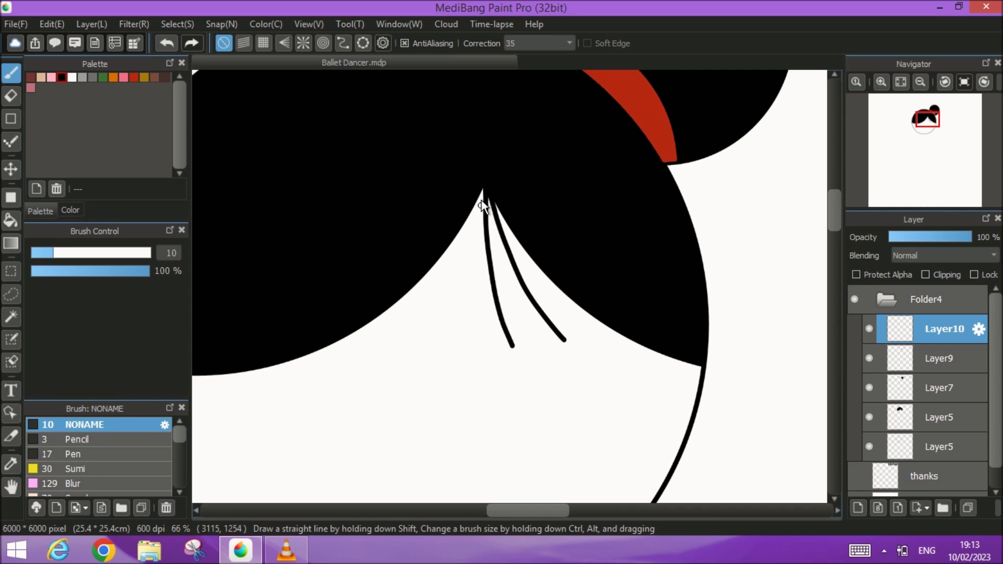
{"action": "left_click_drag", "start_coordinate": [466, 321], "coordinate": [452, 344]}
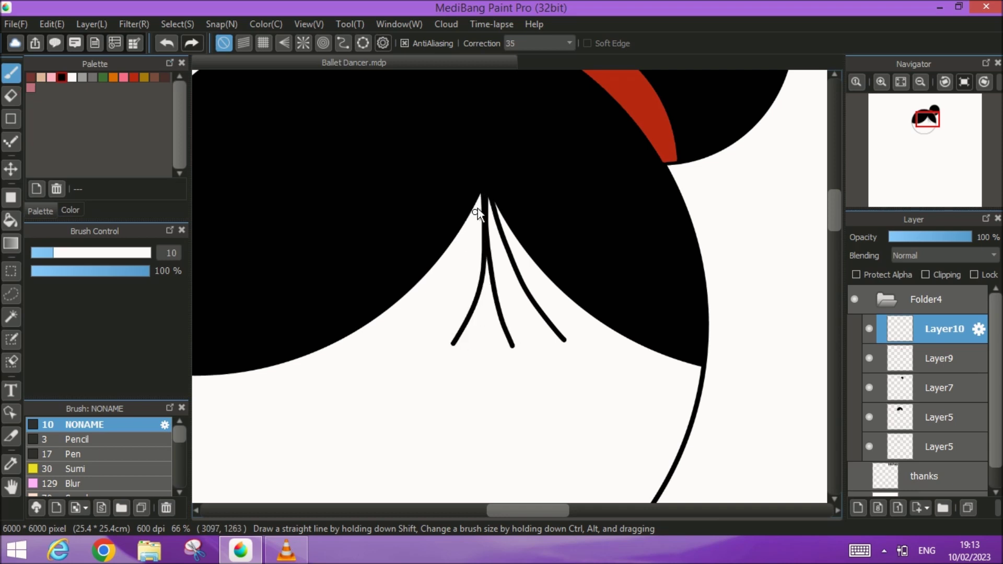
{"action": "mouse_move", "coordinate": [479, 198]}
{"action": "left_mouse_down"}
{"action": "mouse_move", "coordinate": [446, 293]}
{"action": "mouse_move", "coordinate": [405, 337]}
{"action": "left_mouse_up"}
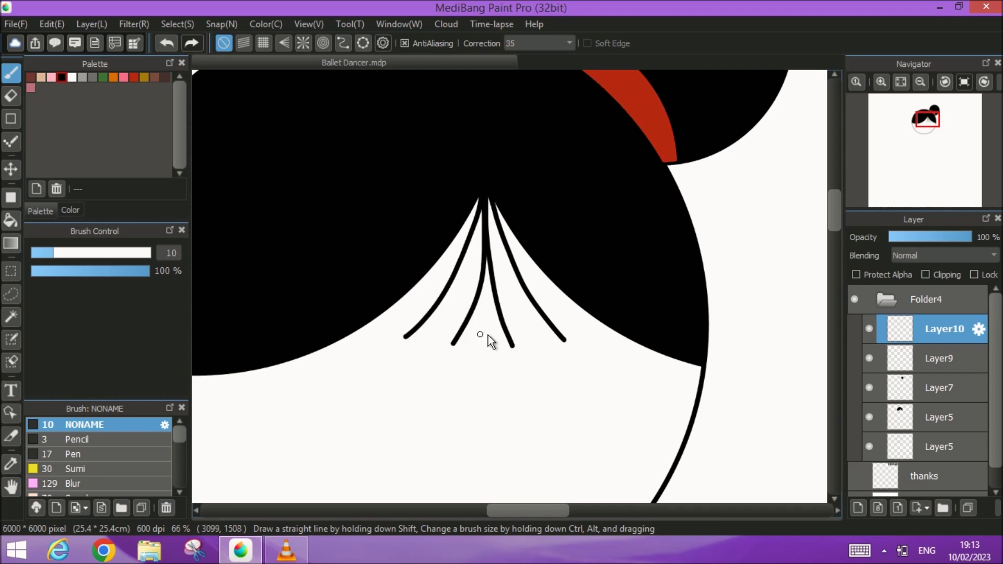
- Choose the Smudge brush, then move the hair strands slightly up into the parting
{"action": "left_click", "coordinate": [180, 493]}
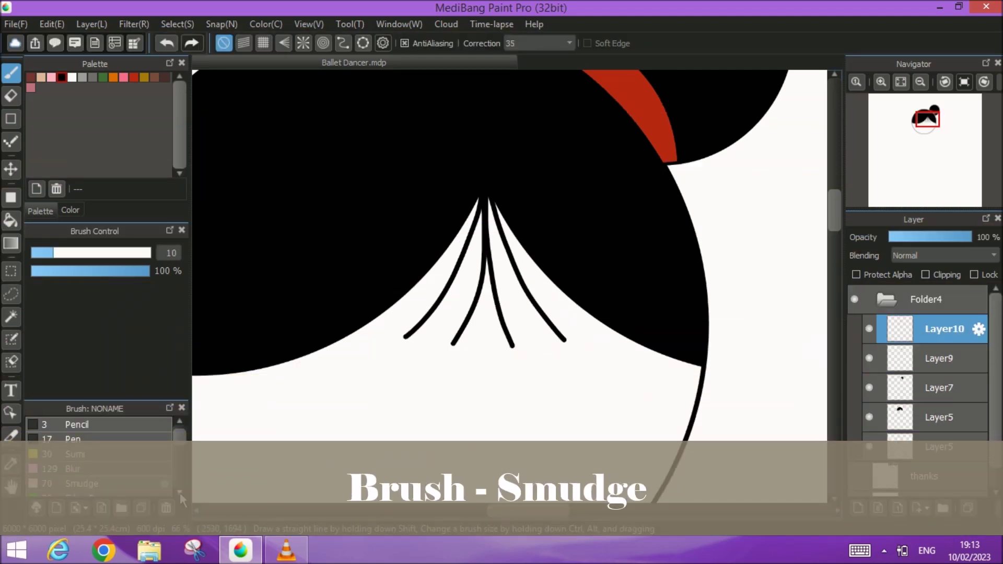
{"action": "left_click", "coordinate": [111, 483]}
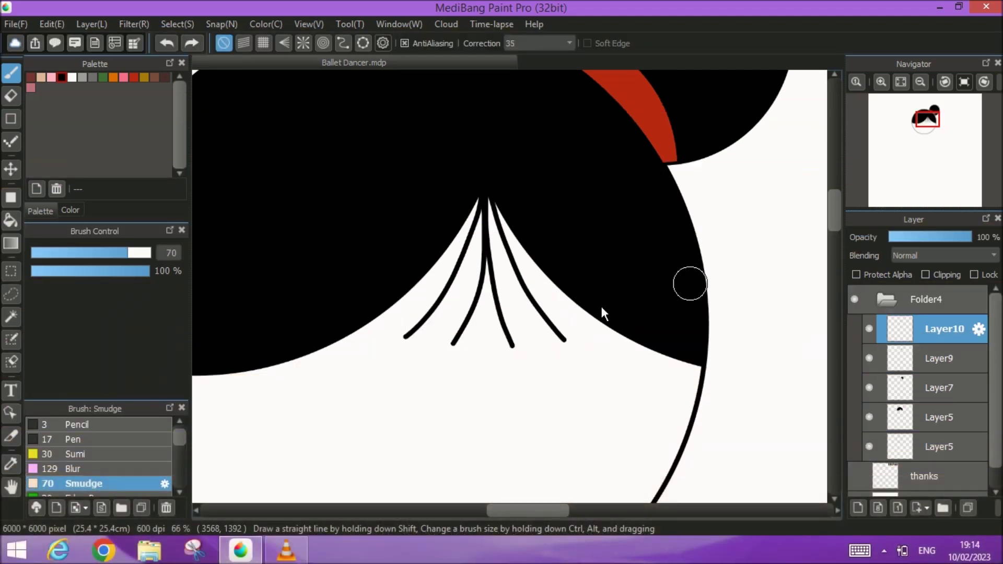
{"action": "scroll", "coordinate": [566, 311], "scroll_direction": "down", "scroll_amount": 1}
{"action": "scroll", "coordinate": [566, 309], "scroll_direction": "down", "scroll_amount": 4}
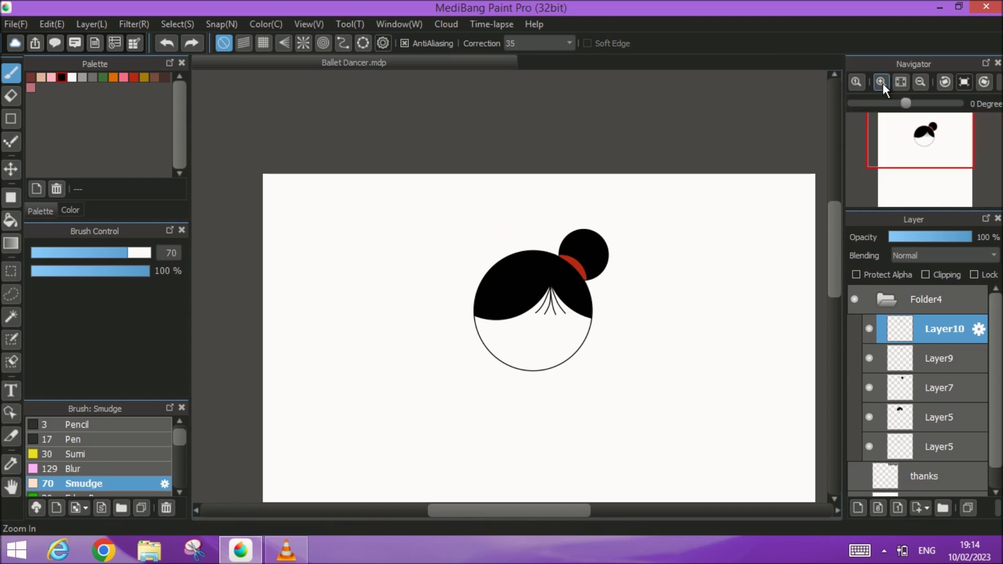
{"action": "left_click", "coordinate": [901, 82]}
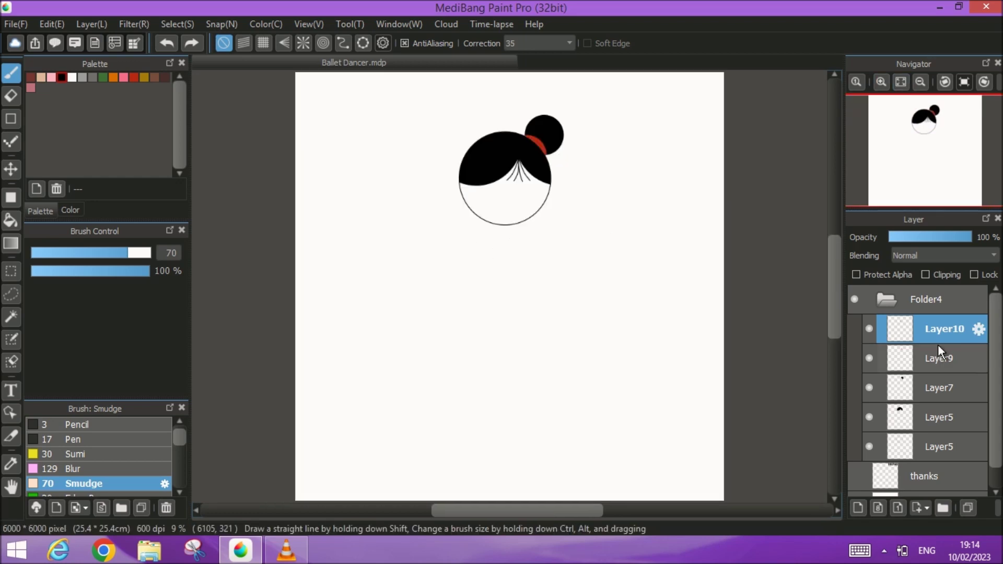
{"action": "left_click", "coordinate": [11, 169]}
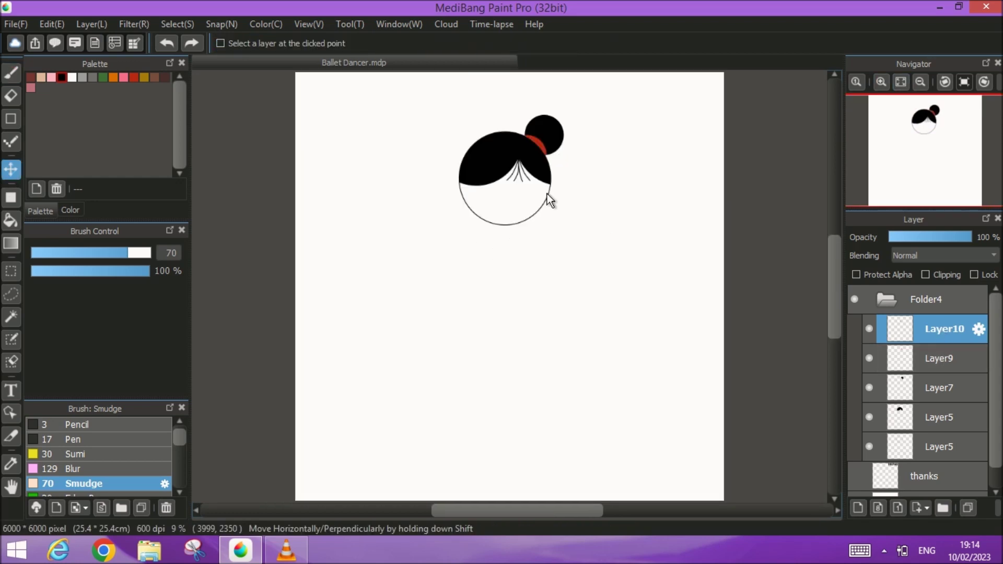
{"action": "left_click_drag", "start_coordinate": [520, 171], "coordinate": [520, 166]}
- Smudge the lower ends of the four hair strands into tapered points with a size 20 Smudge brush
{"action": "scroll", "coordinate": [553, 221], "scroll_direction": "up", "scroll_amount": 4}
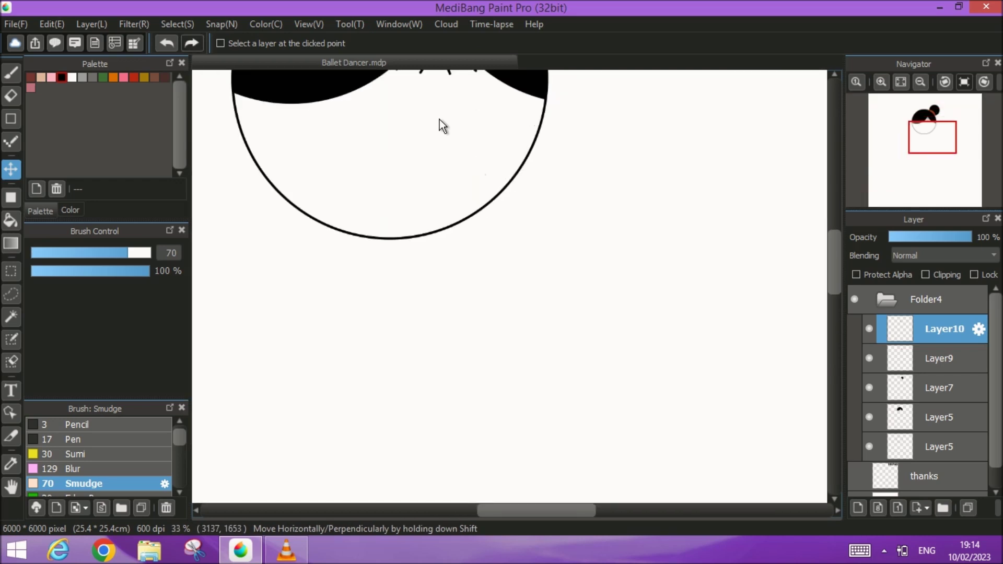
{"action": "scroll", "coordinate": [439, 121], "scroll_direction": "up", "scroll_amount": 3}
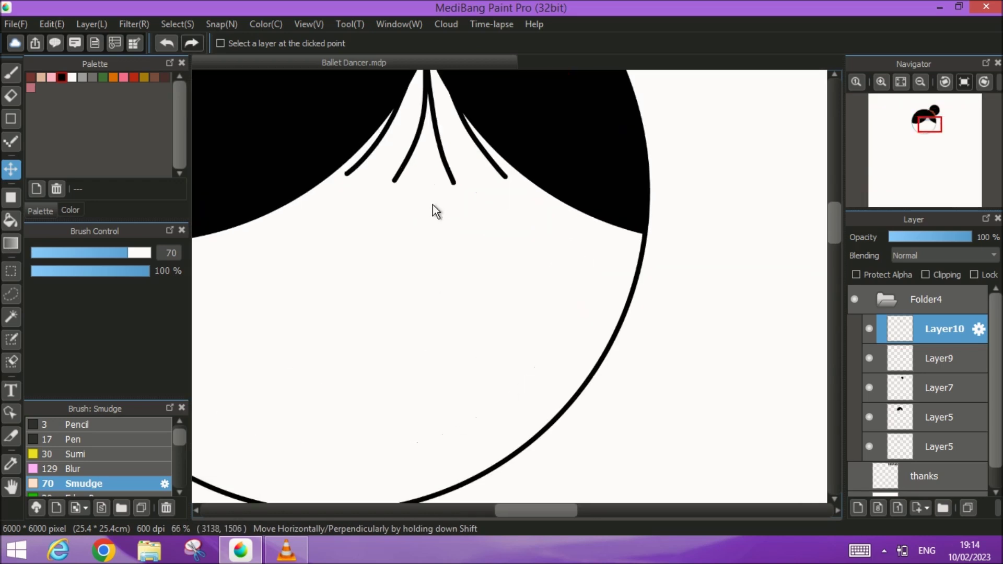
{"action": "left_click_drag", "start_coordinate": [126, 256], "coordinate": [81, 256]}
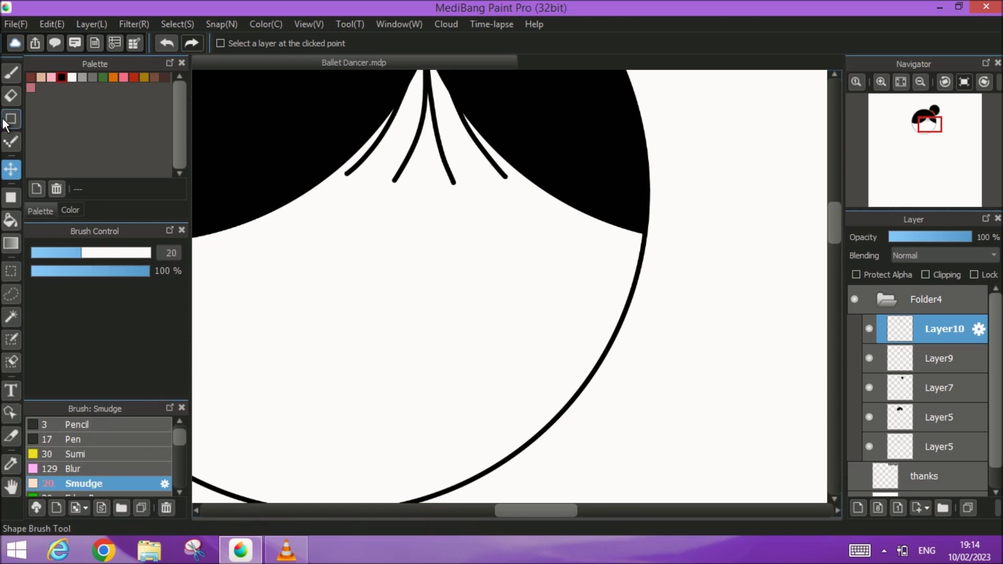
{"action": "left_click", "coordinate": [11, 72]}
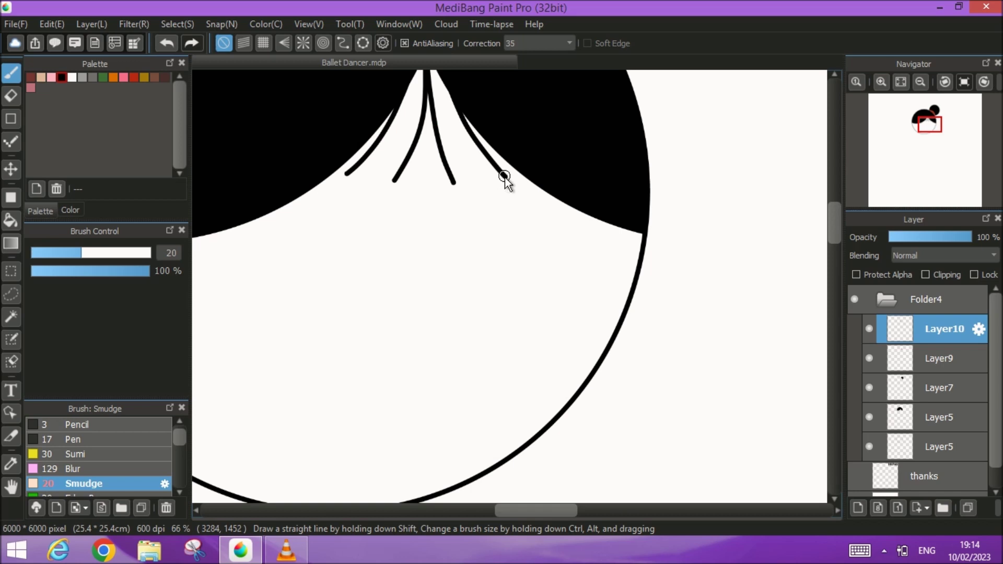
{"action": "left_click_drag", "start_coordinate": [513, 187], "coordinate": [524, 194]}
{"action": "mouse_move", "coordinate": [447, 174]}
{"action": "left_mouse_down"}
{"action": "mouse_move", "coordinate": [458, 188]}
{"action": "mouse_move", "coordinate": [459, 163]}
{"action": "mouse_move", "coordinate": [462, 196]}
{"action": "left_mouse_up"}
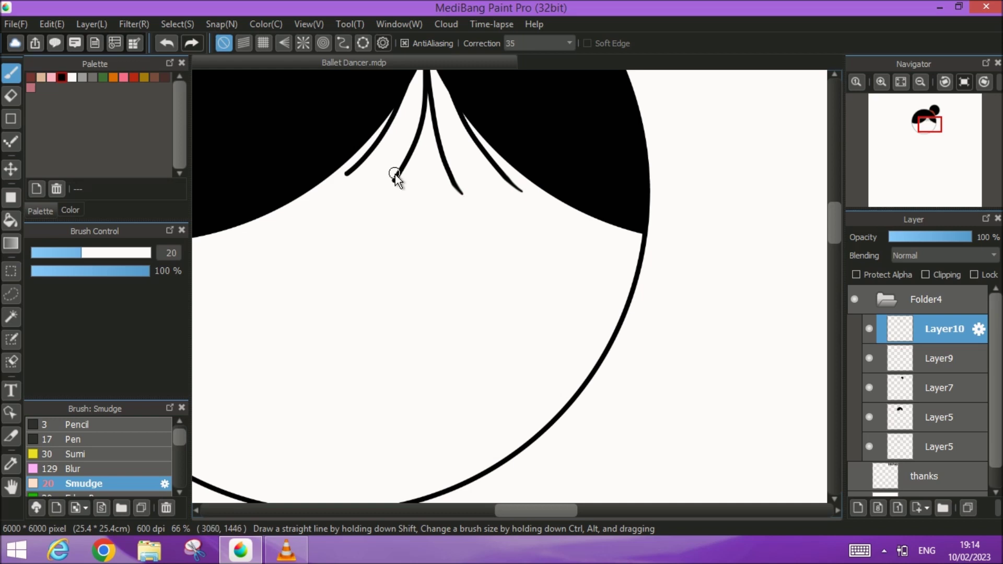
{"action": "left_click_drag", "start_coordinate": [395, 180], "coordinate": [383, 194]}
{"action": "mouse_move", "coordinate": [354, 172]}
{"action": "left_mouse_down"}
{"action": "mouse_move", "coordinate": [334, 181]}
{"action": "mouse_move", "coordinate": [351, 167]}
{"action": "mouse_move", "coordinate": [347, 177]}
{"action": "left_mouse_up"}
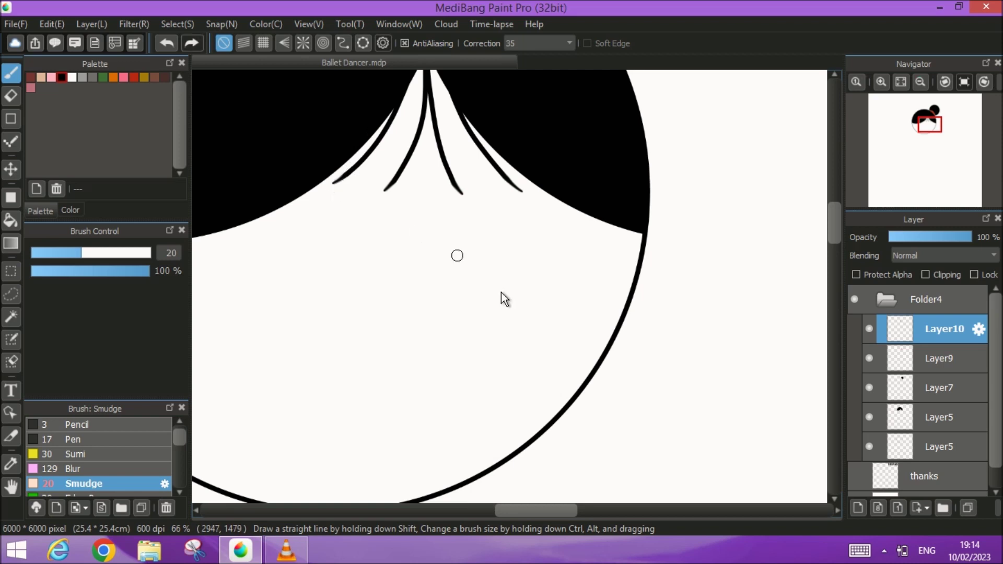
- On a new layer, draw a small black circle outline with the size 10 brush on the face below the right-hand strands
{"action": "scroll", "coordinate": [700, 252], "scroll_direction": "down", "scroll_amount": 1}
{"action": "scroll", "coordinate": [699, 252], "scroll_direction": "down", "scroll_amount": 2}
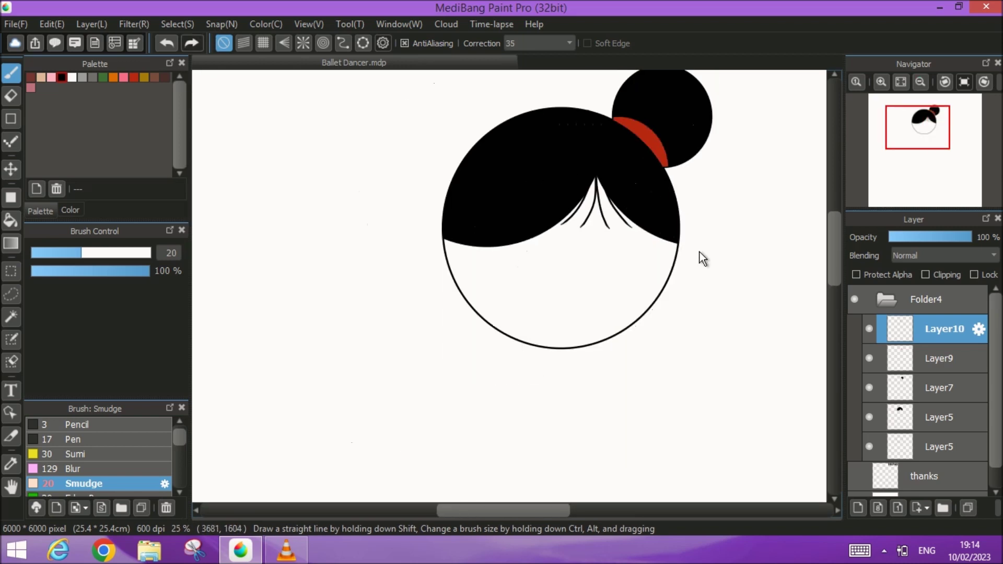
{"action": "left_click", "coordinate": [897, 86]}
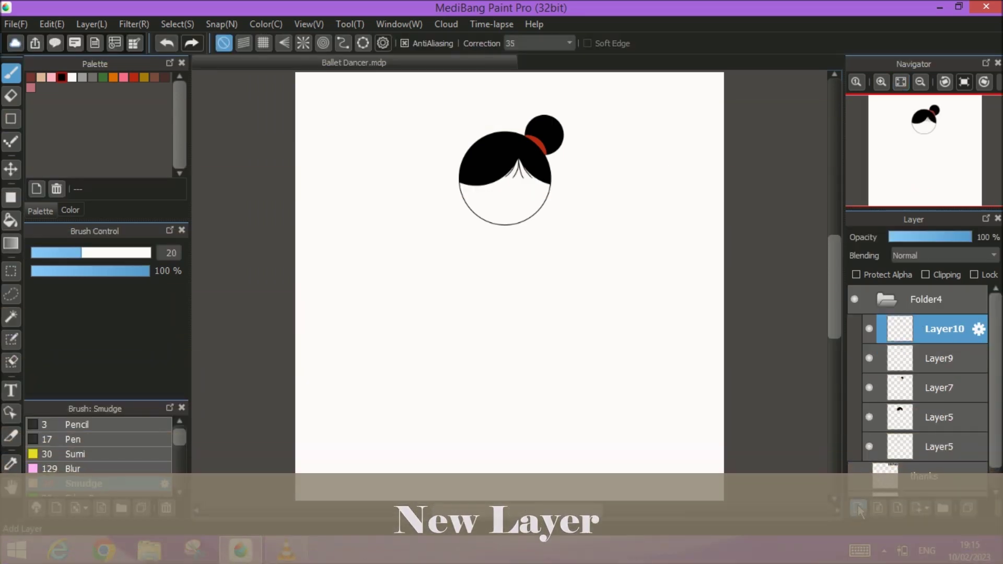
{"action": "left_click", "coordinate": [857, 505]}
{"action": "left_click", "coordinate": [878, 81]}
{"action": "left_click", "coordinate": [878, 81]}
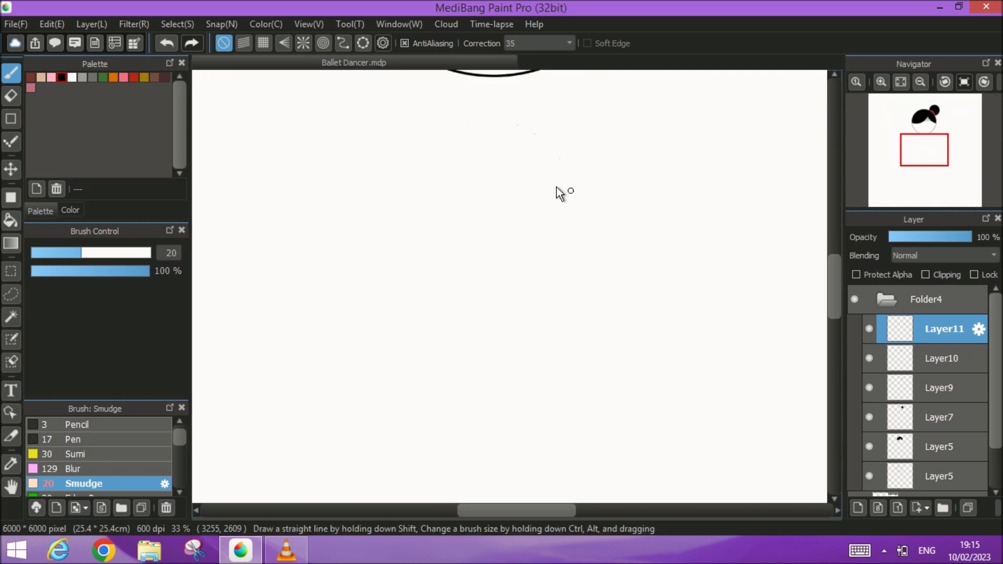
{"action": "scroll", "coordinate": [486, 377], "scroll_direction": "up", "scroll_amount": 3}
{"action": "scroll", "coordinate": [485, 376], "scroll_direction": "up", "scroll_amount": 3}
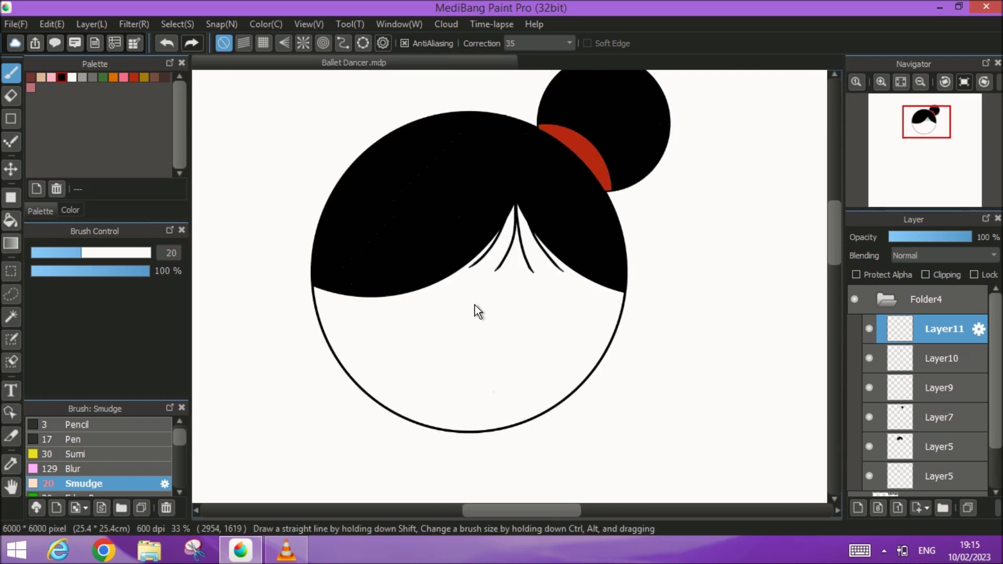
{"action": "scroll", "coordinate": [478, 312], "scroll_direction": "up", "scroll_amount": 1}
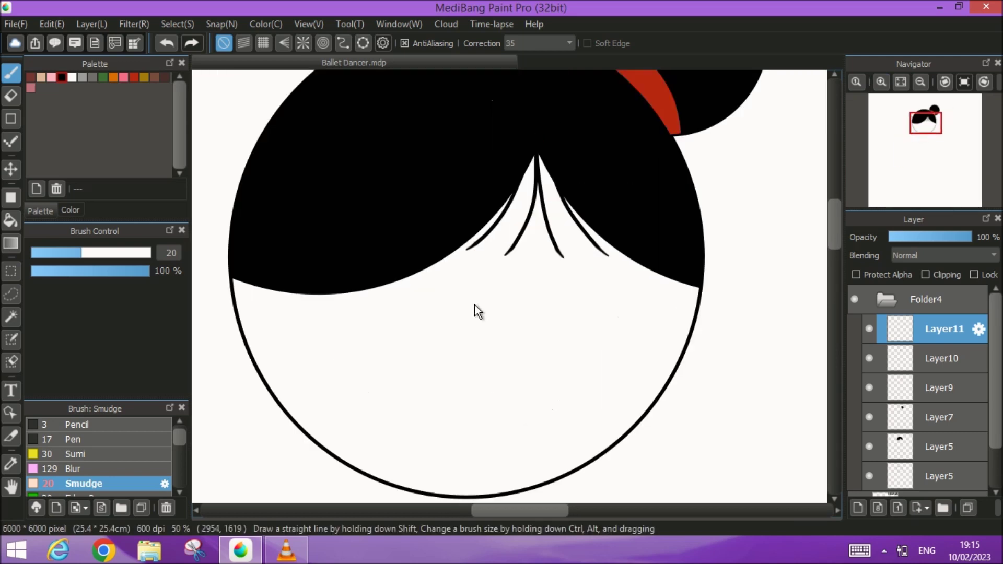
{"action": "left_click", "coordinate": [13, 115]}
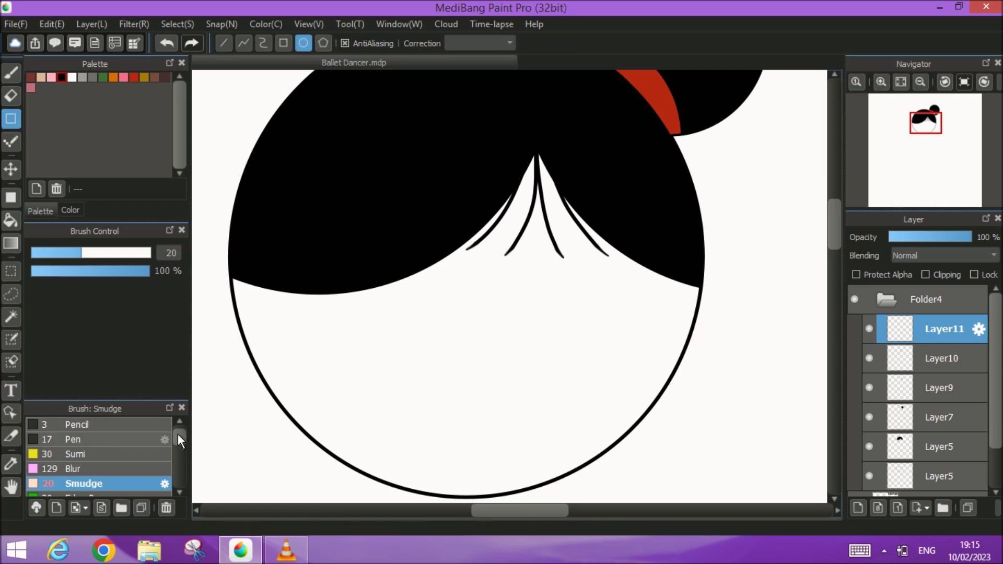
{"action": "scroll", "coordinate": [177, 439], "scroll_direction": "up", "scroll_amount": 1}
{"action": "left_click", "coordinate": [128, 424]}
{"action": "mouse_move", "coordinate": [604, 302]}
{"action": "left_mouse_down"}
{"action": "mouse_move", "coordinate": [526, 318]}
{"action": "mouse_move", "coordinate": [522, 356]}
{"action": "left_mouse_up"}
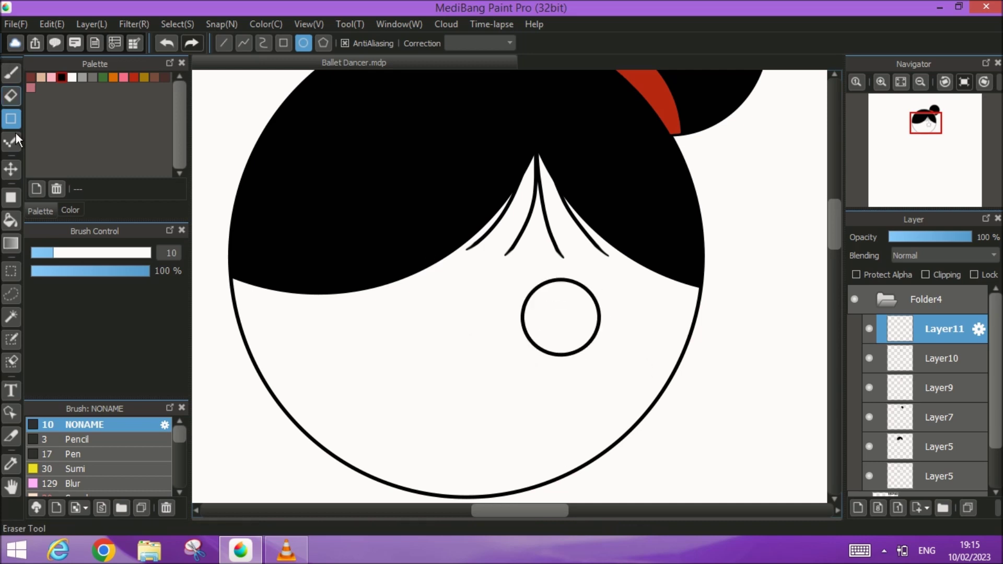
- Cut away the upper part of the small circle with a rectangular selection, leaving a curved closed eye, and deselect
{"action": "left_click", "coordinate": [11, 271]}
{"action": "left_click_drag", "start_coordinate": [478, 262], "coordinate": [633, 340]}
{"action": "left_click", "coordinate": [52, 24]}
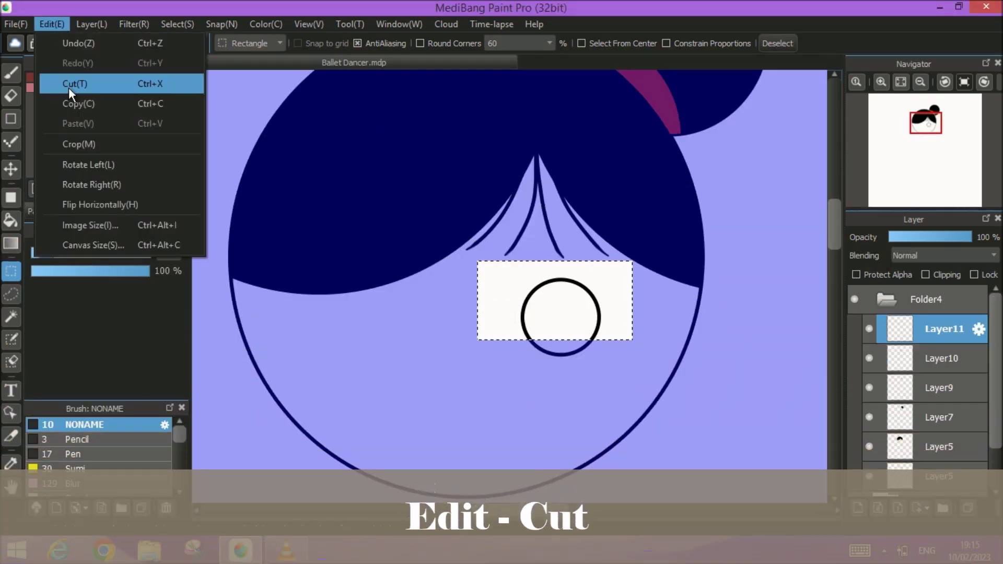
{"action": "left_click", "coordinate": [73, 83]}
{"action": "left_click", "coordinate": [774, 45]}
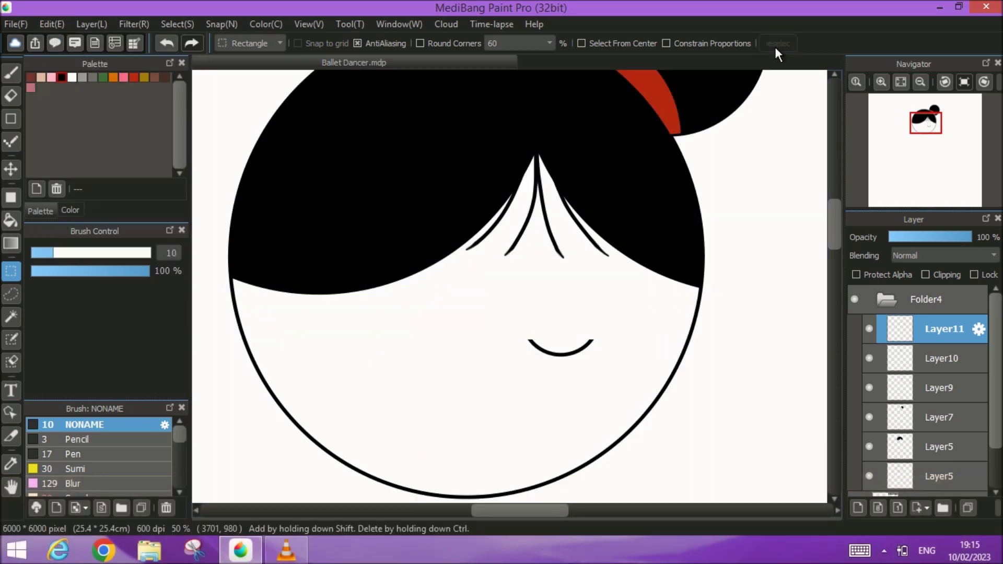
- Move the closed-eye arc up, duplicate its layer, and move the copy to the left side of the face as the second eye
{"action": "left_click", "coordinate": [11, 171]}
{"action": "left_click_drag", "start_coordinate": [578, 347], "coordinate": [570, 317]}
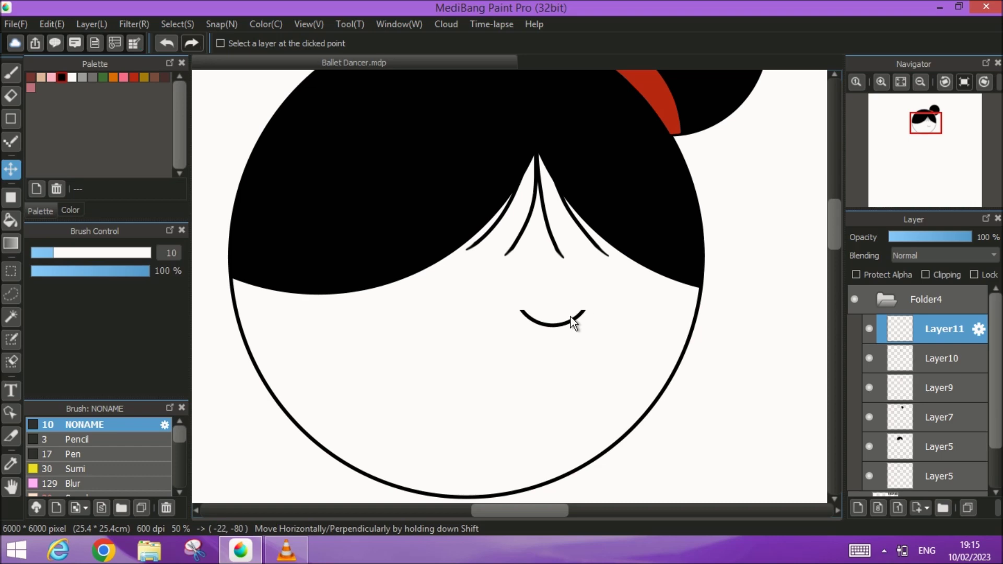
{"action": "left_click", "coordinate": [973, 506]}
{"action": "left_click_drag", "start_coordinate": [553, 335], "coordinate": [399, 314]}
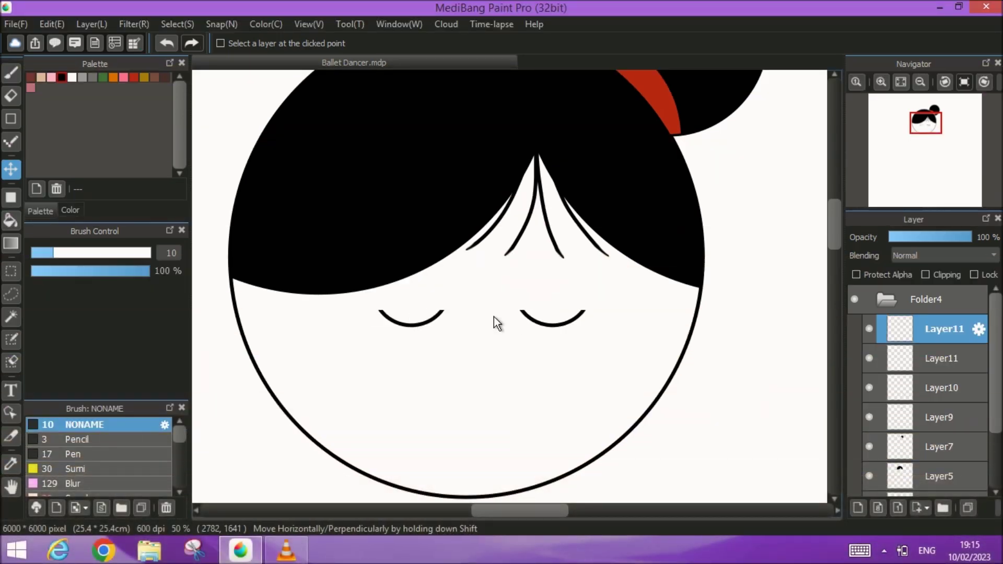
- Shift both eye arcs slightly left together and merge their two layers
{"action": "left_click", "coordinate": [967, 358], "text": "ctrl"}
{"action": "left_click_drag", "start_coordinate": [575, 322], "coordinate": [570, 322]}
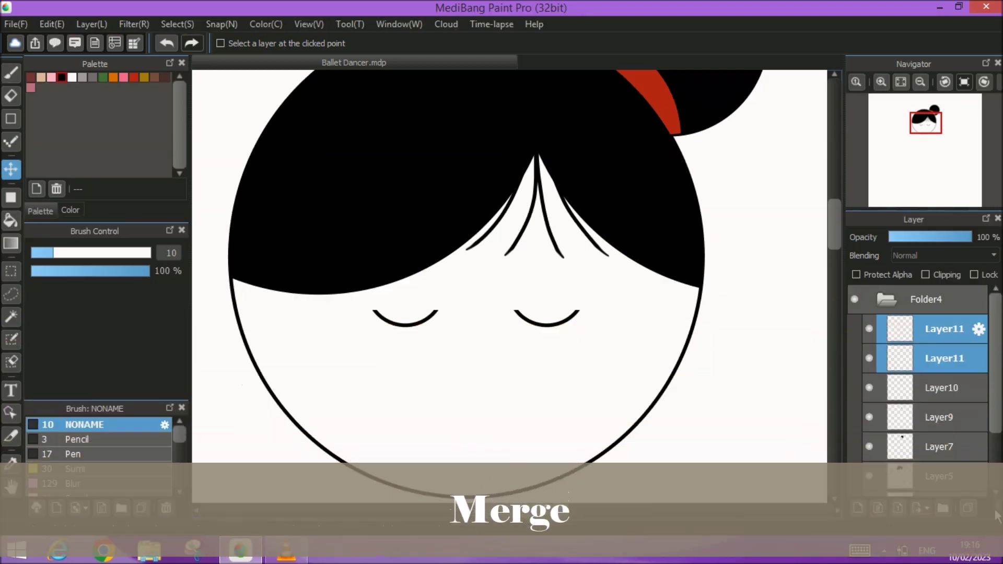
{"action": "key", "text": "ctrl+e"}
- On a new layer, draw a small black oval outline with the size 10 brush in the middle of the face below the eyes
{"action": "left_click", "coordinate": [856, 507]}
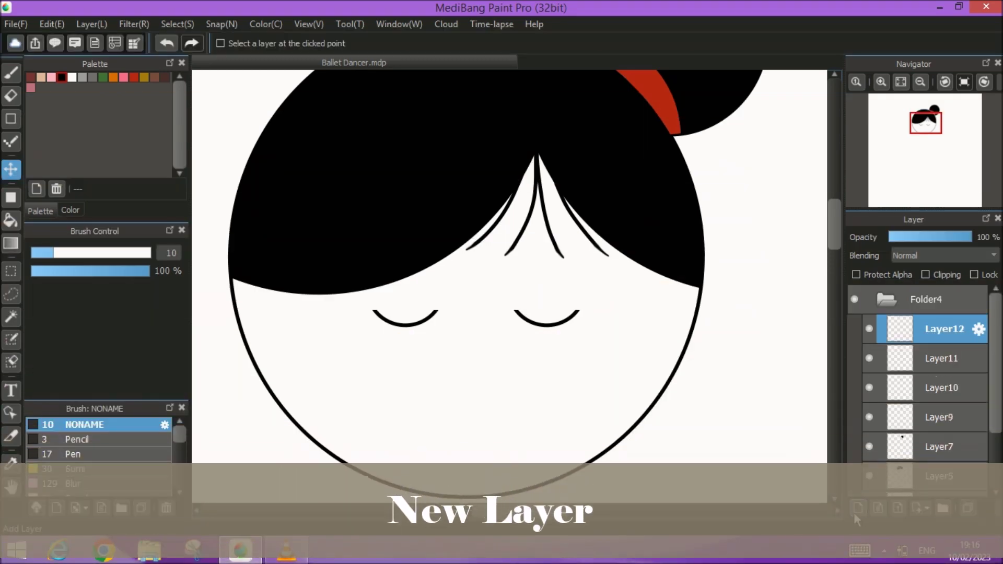
{"action": "left_click", "coordinate": [10, 118]}
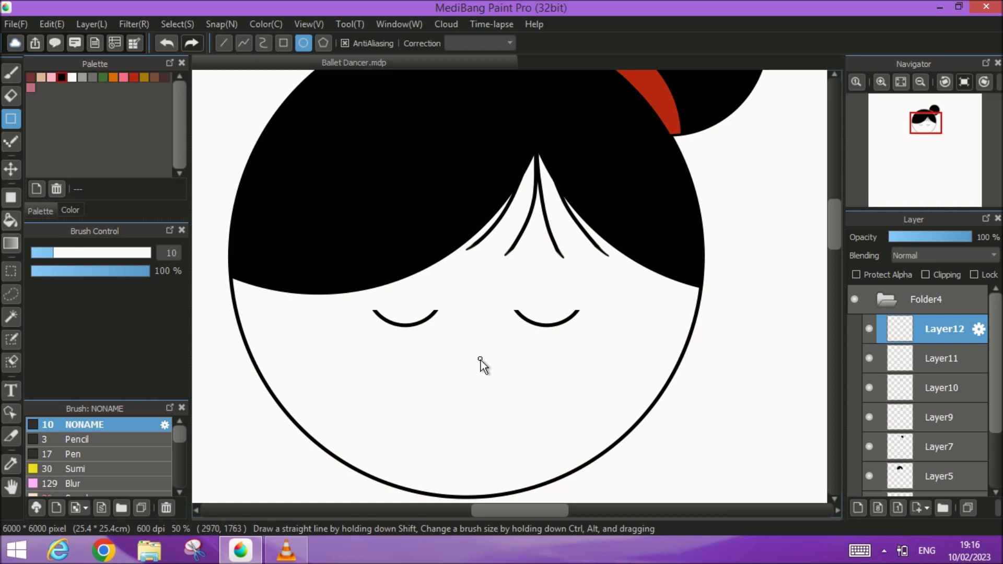
{"action": "left_click_drag", "start_coordinate": [477, 360], "coordinate": [513, 388]}
- Cut away the left half of the small oval with a rectangular selection, leaving a curved nose arc, and deselect
{"action": "left_click", "coordinate": [11, 270]}
{"action": "left_click_drag", "start_coordinate": [461, 332], "coordinate": [499, 399]}
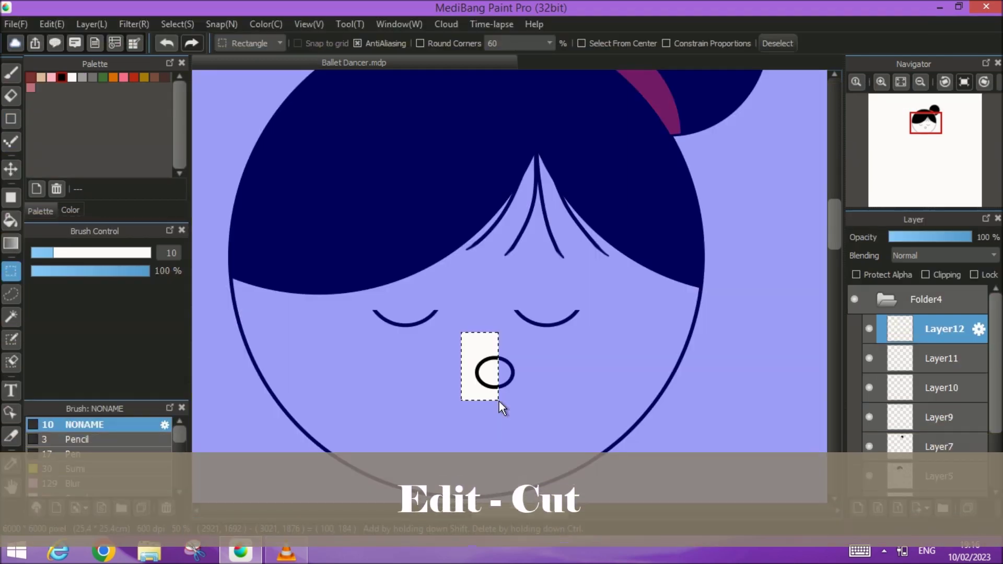
{"action": "left_click", "coordinate": [52, 23]}
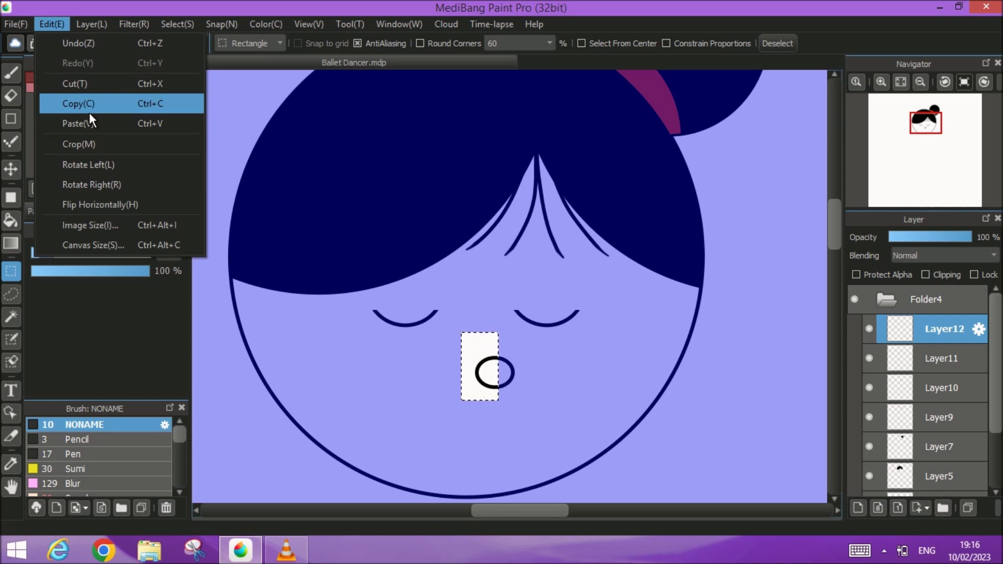
{"action": "left_click", "coordinate": [79, 83]}
{"action": "left_click", "coordinate": [778, 44]}
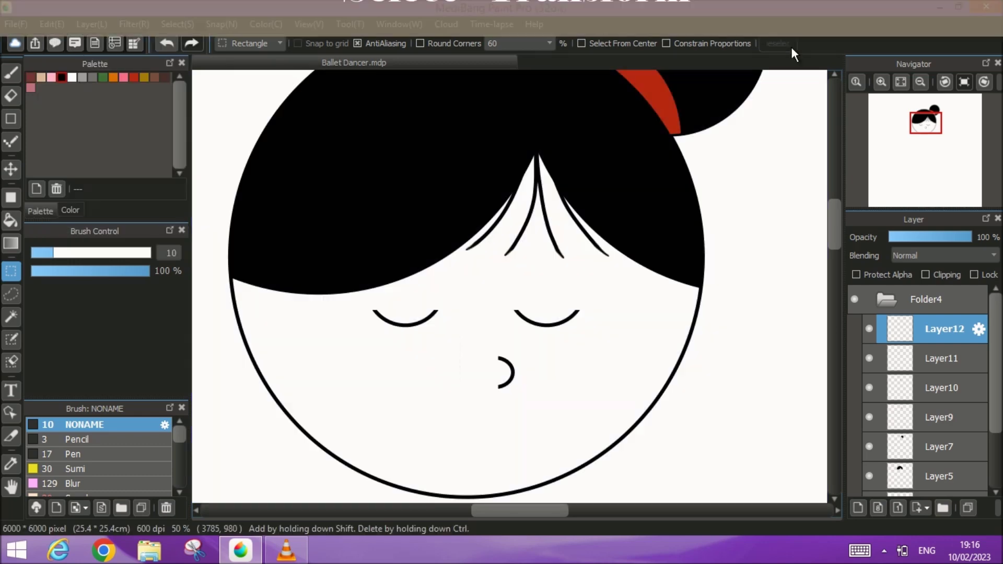
- Transform the nose arc, rotating it slightly clockwise so its open side faces the upper left, and apply it
{"action": "left_click", "coordinate": [178, 24]}
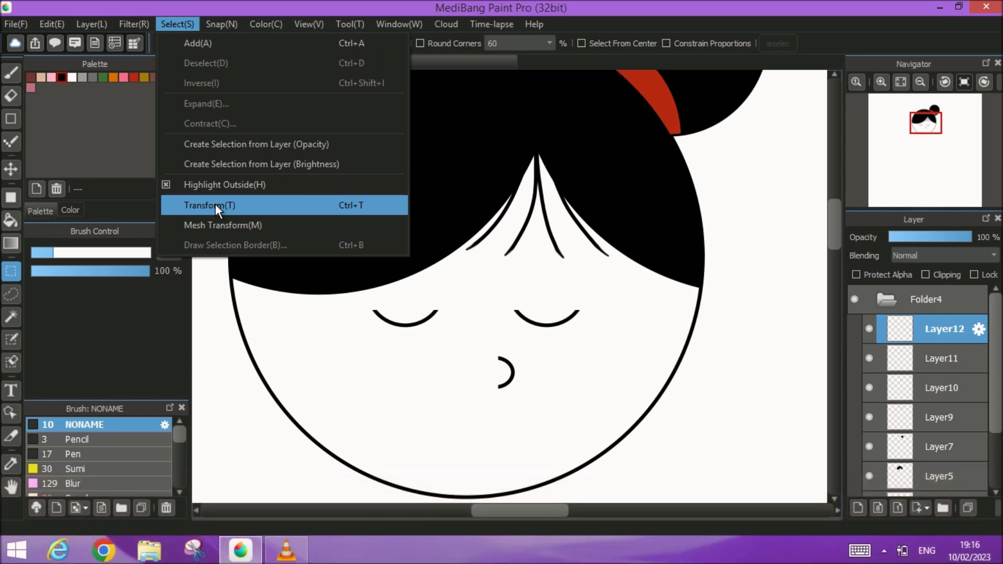
{"action": "left_click", "coordinate": [215, 204]}
{"action": "left_click_drag", "start_coordinate": [516, 348], "coordinate": [504, 355]}
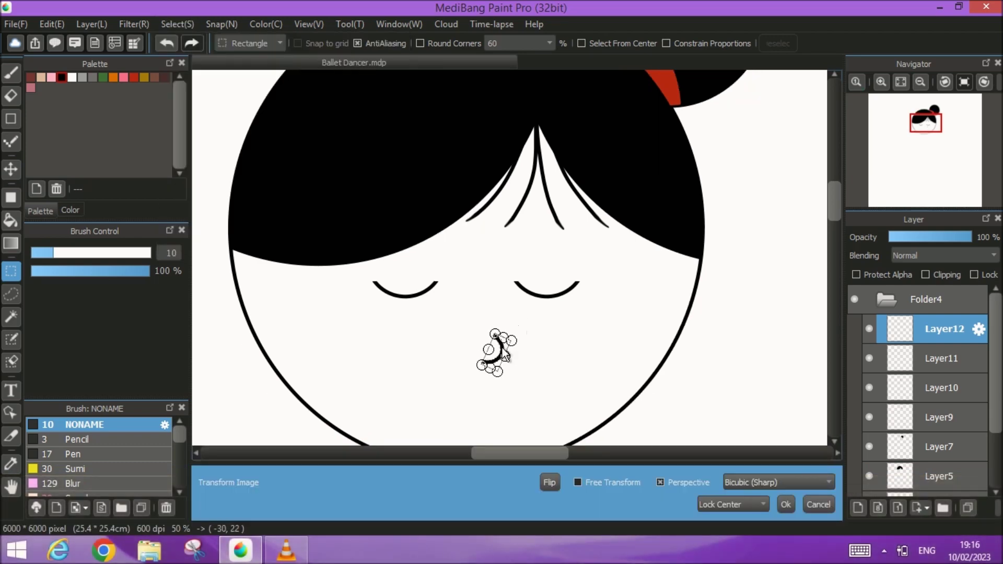
{"action": "left_click", "coordinate": [784, 506]}
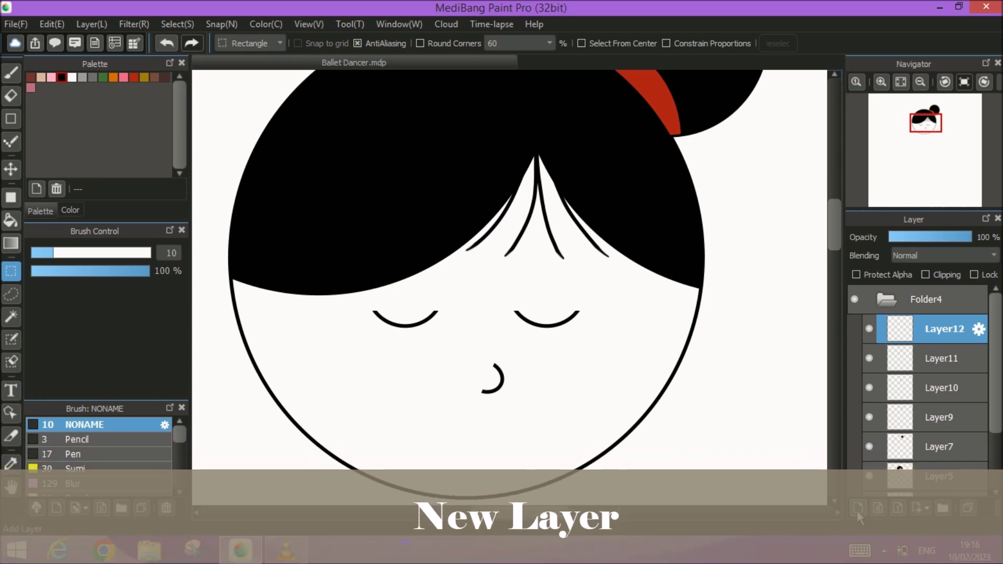
- Add a new layer above the nose, and shift the nose arc on Layer12 slightly left between the eyes
{"action": "left_click", "coordinate": [857, 508]}
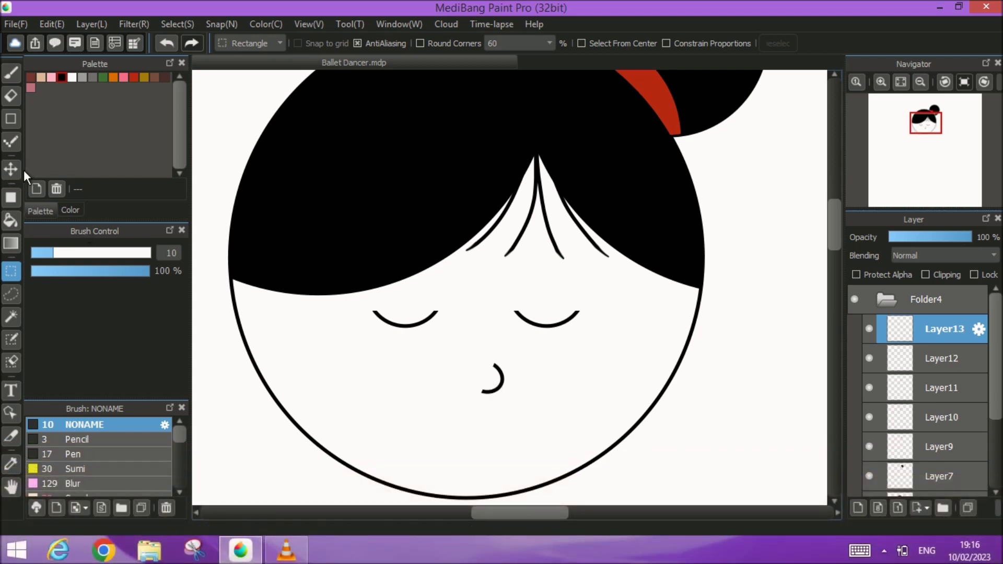
{"action": "left_click", "coordinate": [11, 169]}
{"action": "left_click", "coordinate": [953, 354]}
{"action": "left_click_drag", "start_coordinate": [493, 380], "coordinate": [482, 379]}
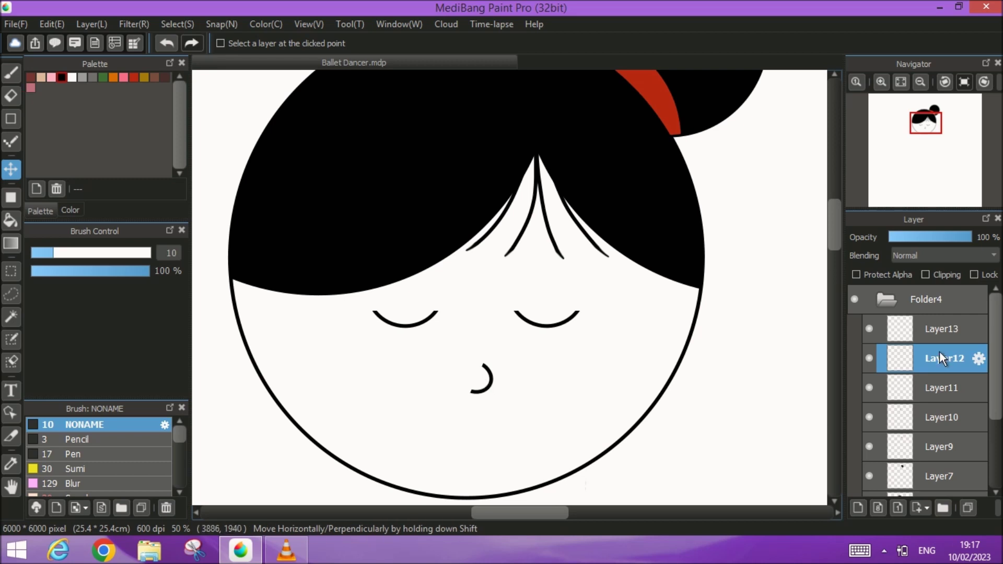
- On Layer13, draw a medium black circle outline on the lower face, overlapping the bottom of the nose
{"action": "left_click", "coordinate": [949, 328]}
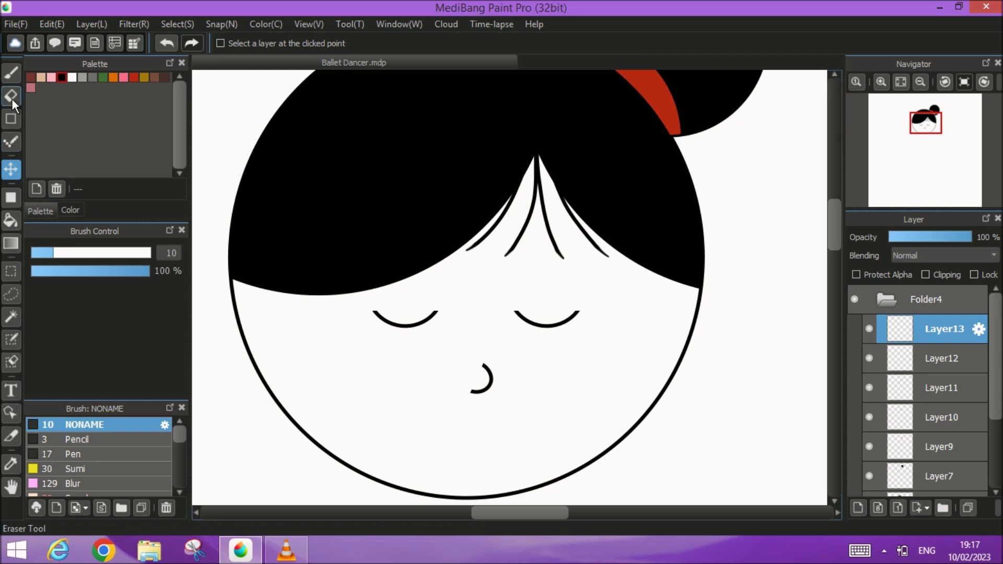
{"action": "left_click", "coordinate": [11, 119]}
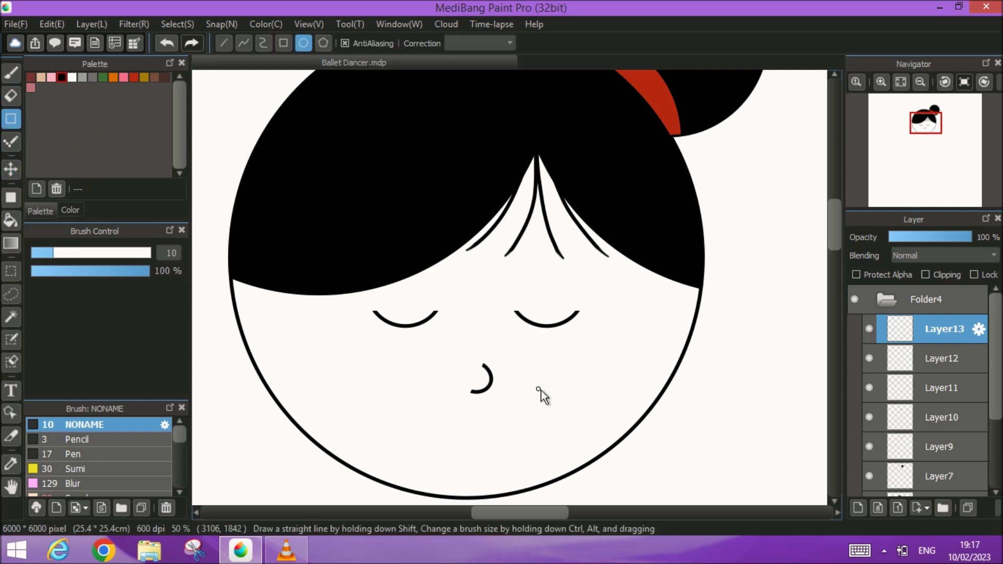
{"action": "left_click_drag", "start_coordinate": [526, 376], "coordinate": [435, 463]}
- Cut away the upper part of the mouth circle with a rectangular selection, deselect, and nudge the remaining smile arc into place
{"action": "left_click", "coordinate": [12, 271]}
{"action": "left_click_drag", "start_coordinate": [397, 348], "coordinate": [548, 427]}
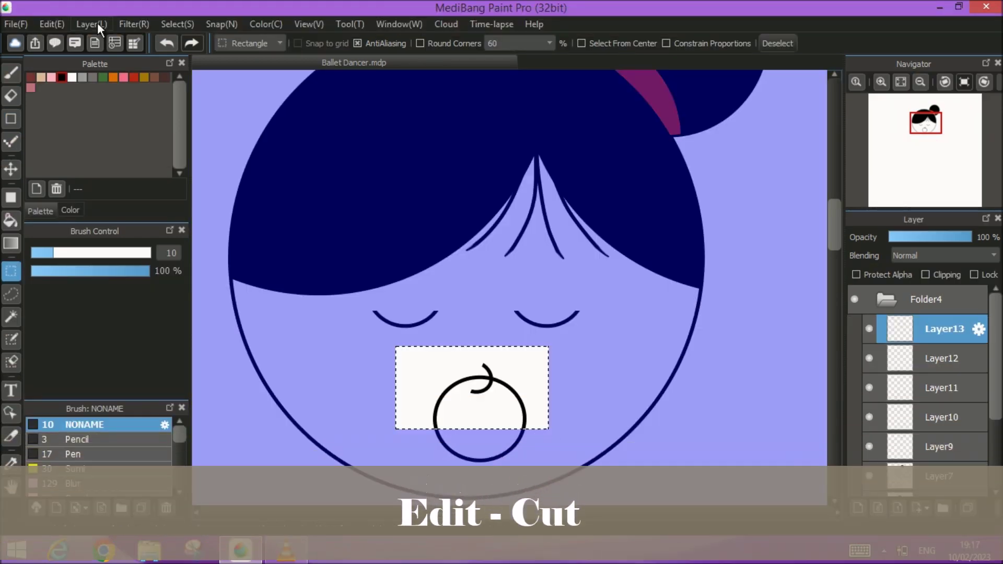
{"action": "left_click", "coordinate": [53, 24]}
{"action": "left_click", "coordinate": [72, 84]}
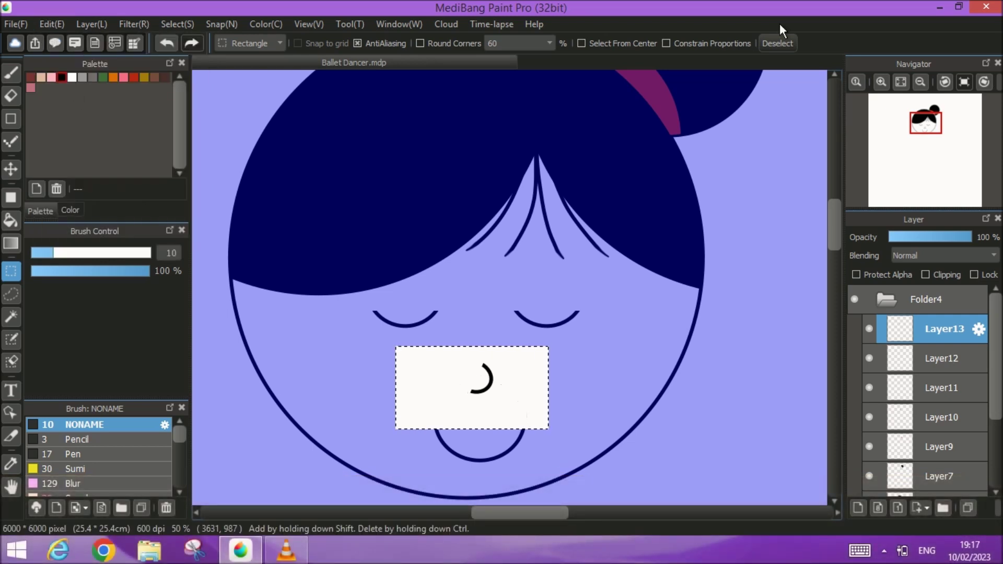
{"action": "left_click", "coordinate": [777, 44]}
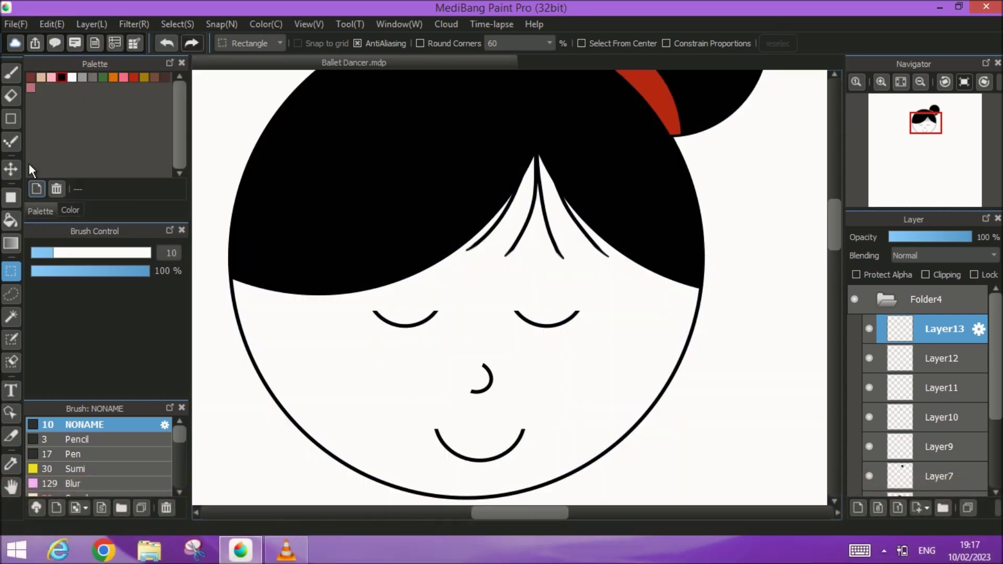
{"action": "left_click", "coordinate": [11, 169]}
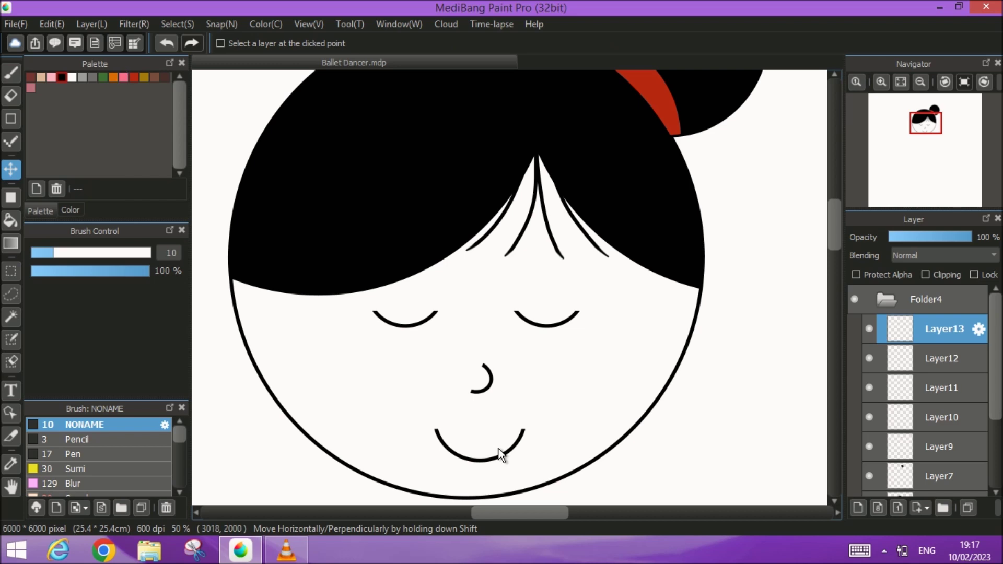
{"action": "left_click_drag", "start_coordinate": [500, 454], "coordinate": [499, 450]}
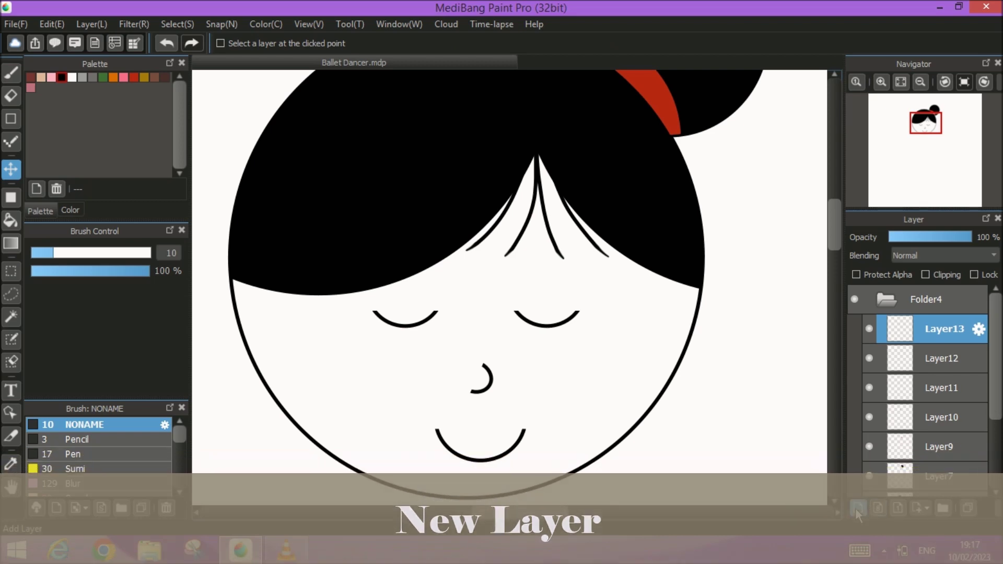
- On a new layer, draw a filled pink circle with constrained proportions on the left cheek using the Ellipse fill shape
{"action": "key", "text": "ctrl+shift+n"}
{"action": "left_click", "coordinate": [122, 76]}
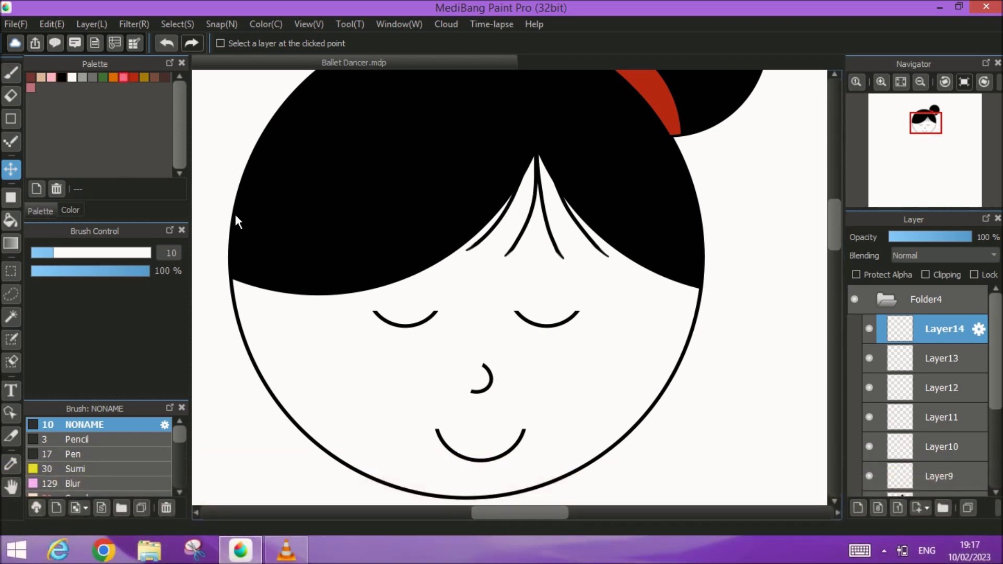
{"action": "left_click", "coordinate": [10, 197]}
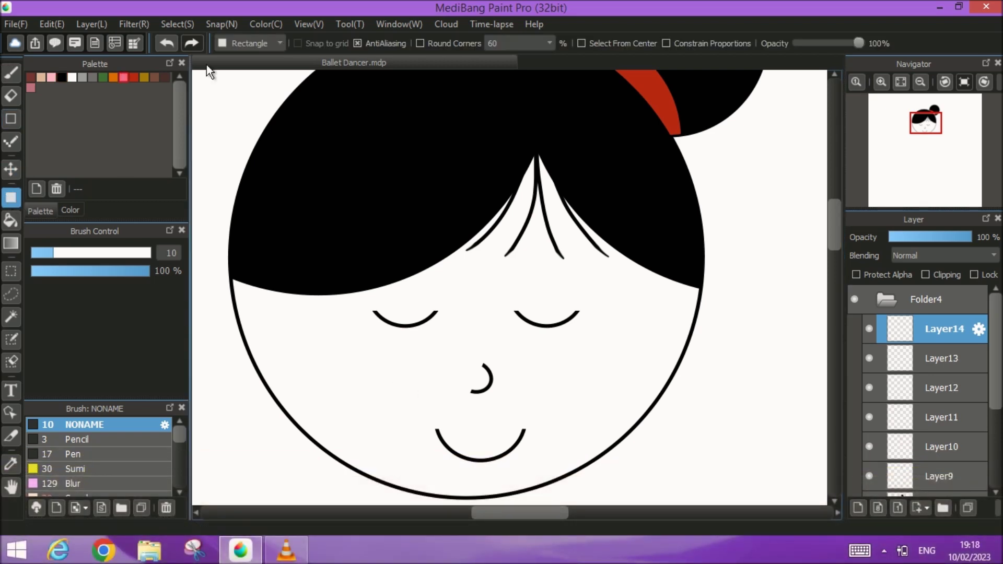
{"action": "left_click", "coordinate": [233, 44]}
{"action": "left_click", "coordinate": [235, 57]}
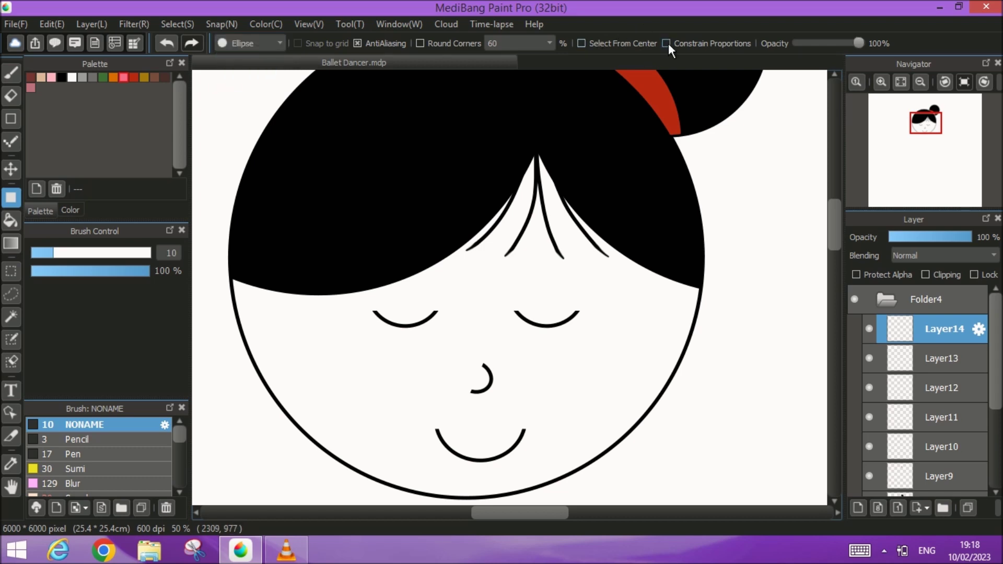
{"action": "left_click_drag", "start_coordinate": [366, 359], "coordinate": [323, 403]}
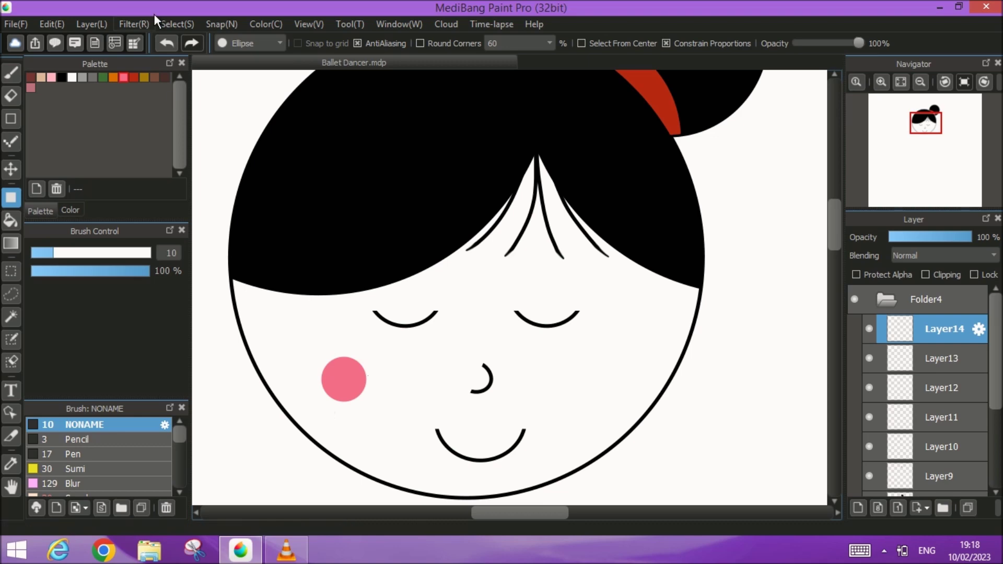
- Apply a Gaussian Blur to the pink cheek circle to turn it into a soft blush
{"action": "left_click", "coordinate": [92, 23]}
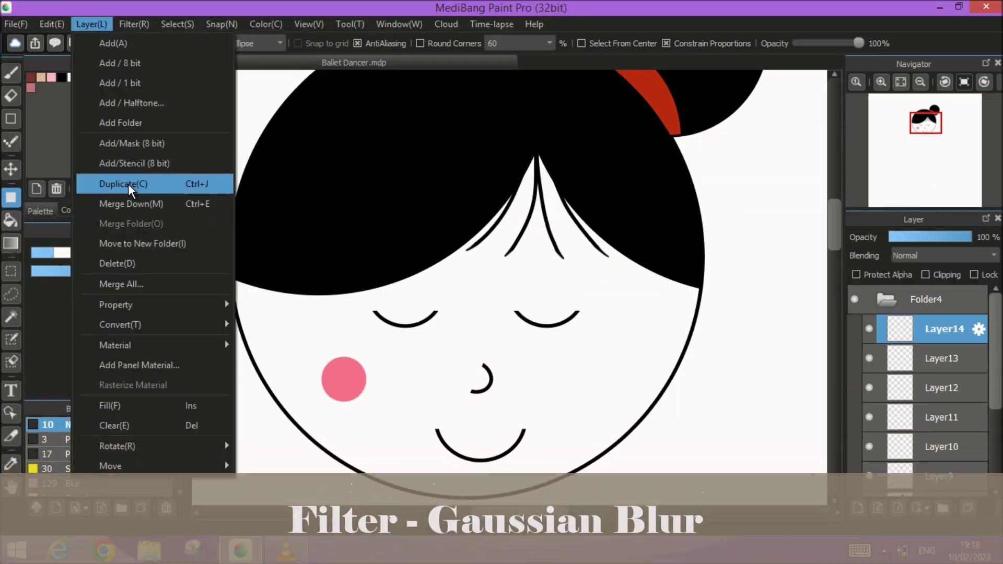
{"action": "mouse_move", "coordinate": [128, 16]}
{"action": "left_click", "coordinate": [158, 227]}
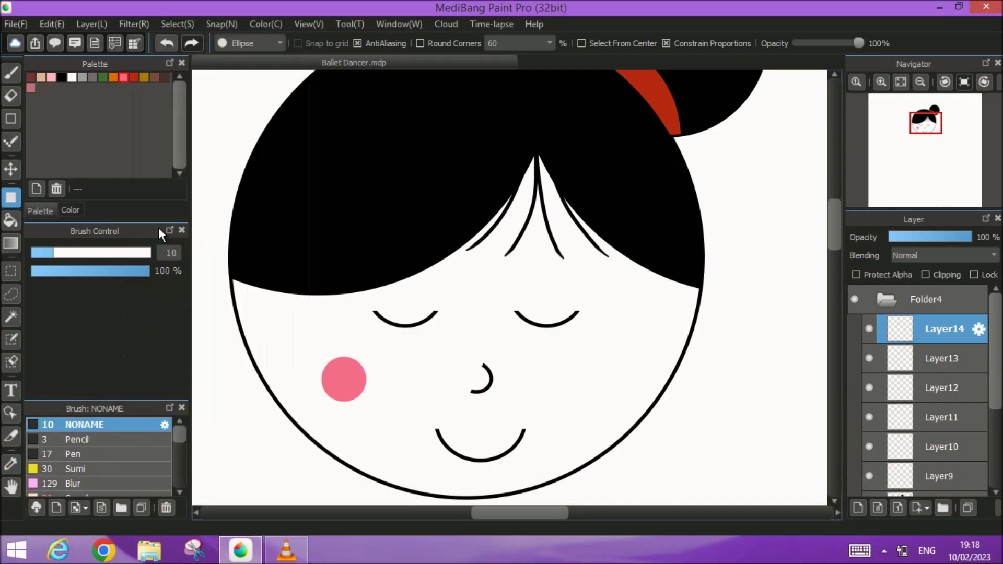
{"action": "left_click", "coordinate": [580, 319]}
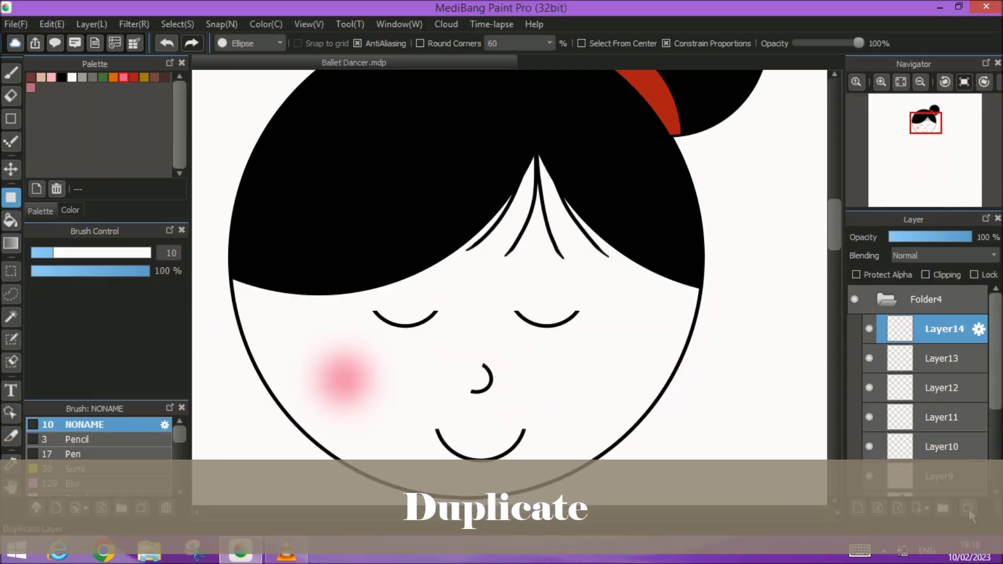
- Duplicate the blush layer and move the copy across to the right cheek
{"action": "left_click", "coordinate": [967, 509]}
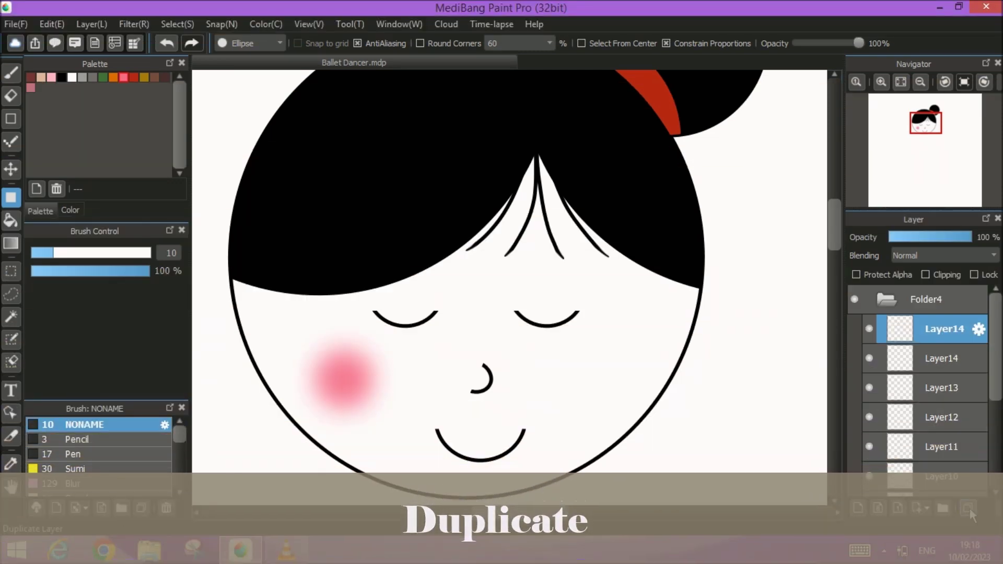
{"action": "left_click", "coordinate": [11, 168]}
{"action": "left_click_drag", "start_coordinate": [346, 384], "coordinate": [601, 390]}
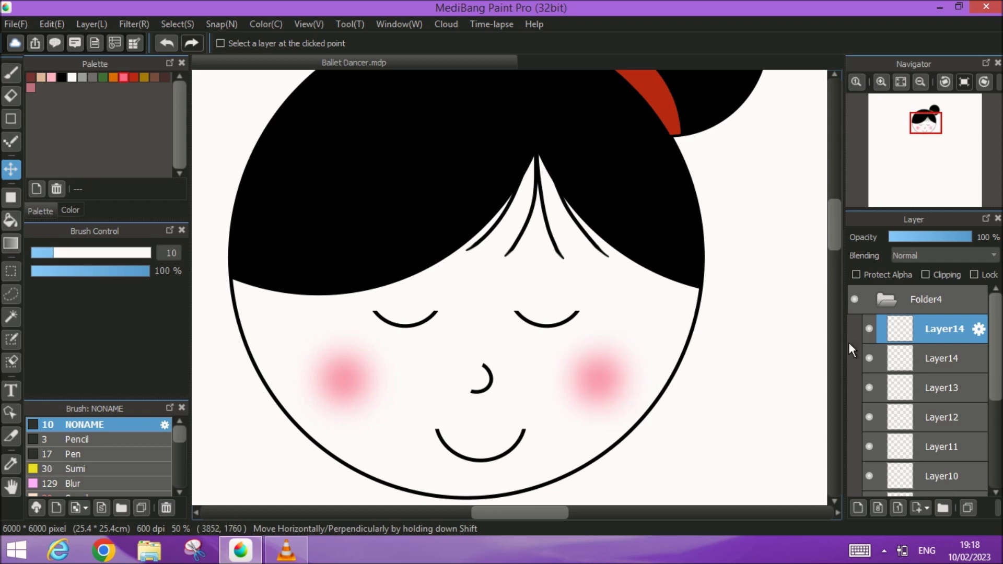
- Collapse Folder4 with the head layers, and create a new folder above it containing a new layer
{"action": "left_click", "coordinate": [885, 302]}
{"action": "left_click", "coordinate": [942, 509]}
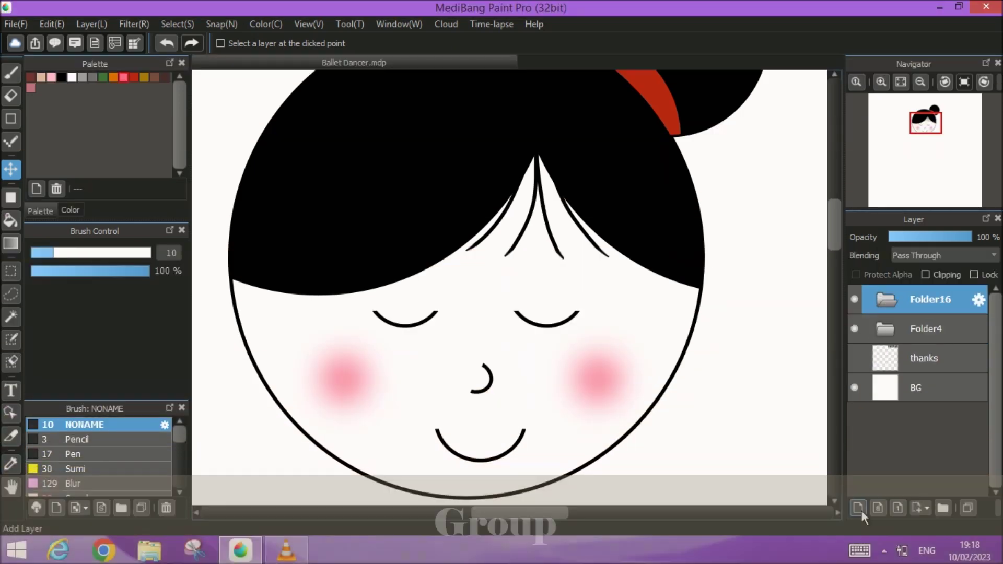
{"action": "left_click", "coordinate": [856, 509]}
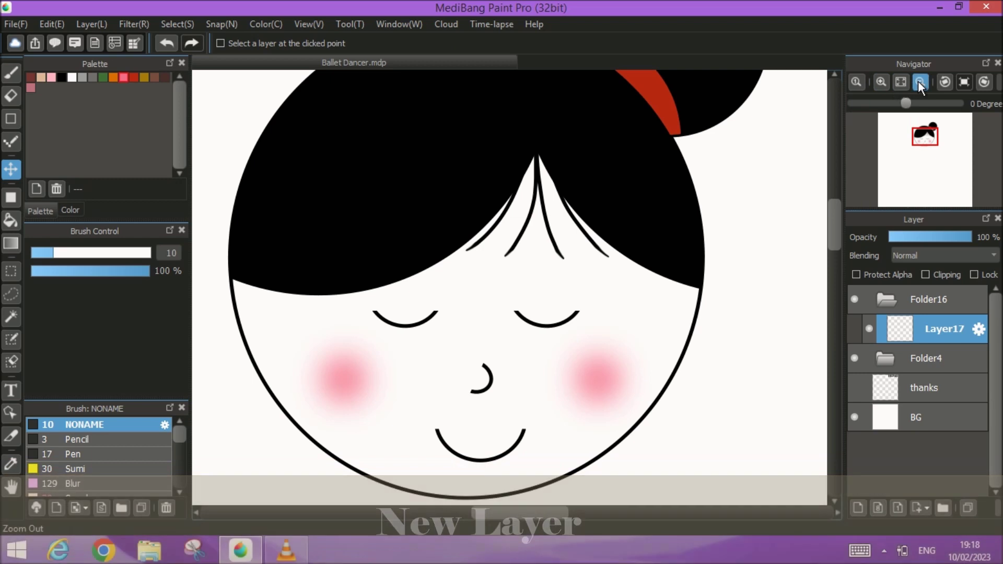
- Draw a tall light pink filled rectangle with 100% round corners and unconstrained proportions to the right of the head
{"action": "left_click", "coordinate": [919, 82]}
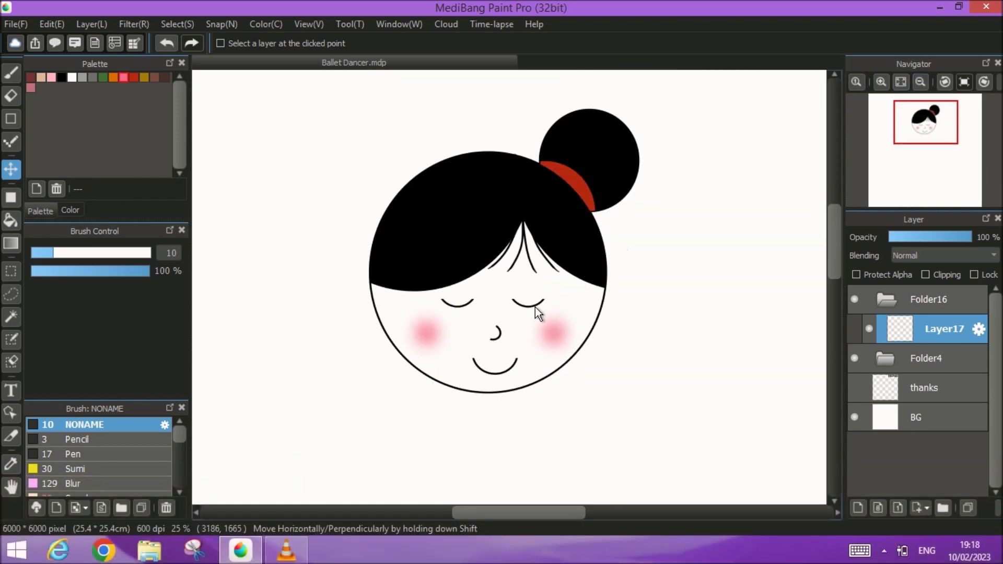
{"action": "left_click_drag", "start_coordinate": [490, 319], "coordinate": [473, 242]}
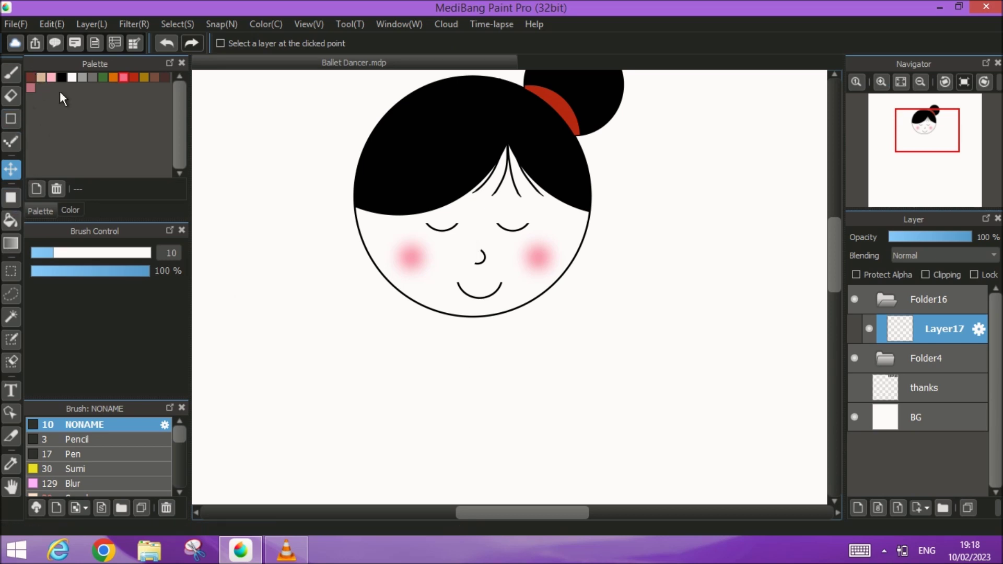
{"action": "left_click", "coordinate": [52, 77]}
{"action": "left_click", "coordinate": [11, 197]}
{"action": "left_click", "coordinate": [261, 46]}
{"action": "left_click", "coordinate": [241, 58]}
{"action": "left_click", "coordinate": [446, 43]}
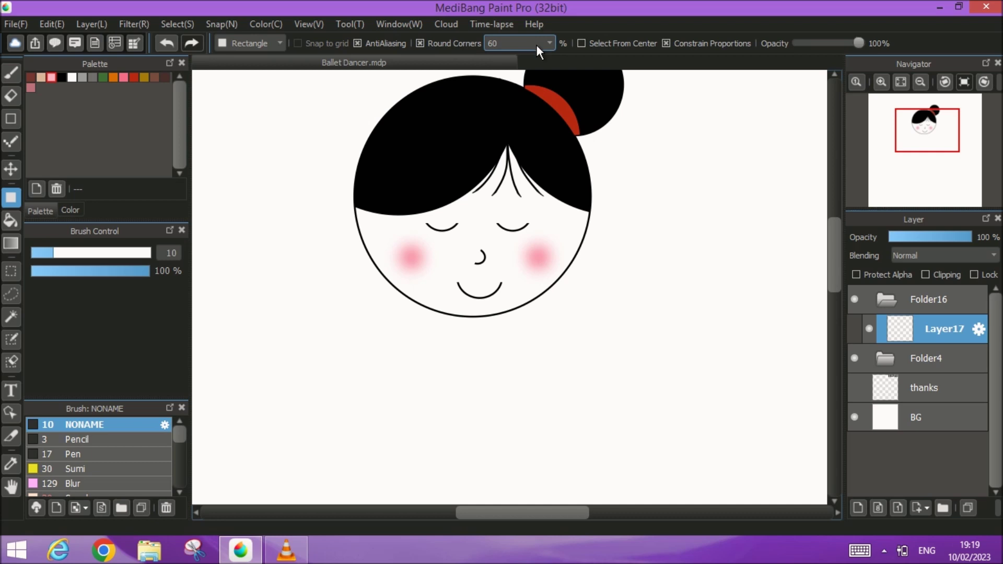
{"action": "left_click", "coordinate": [549, 44]}
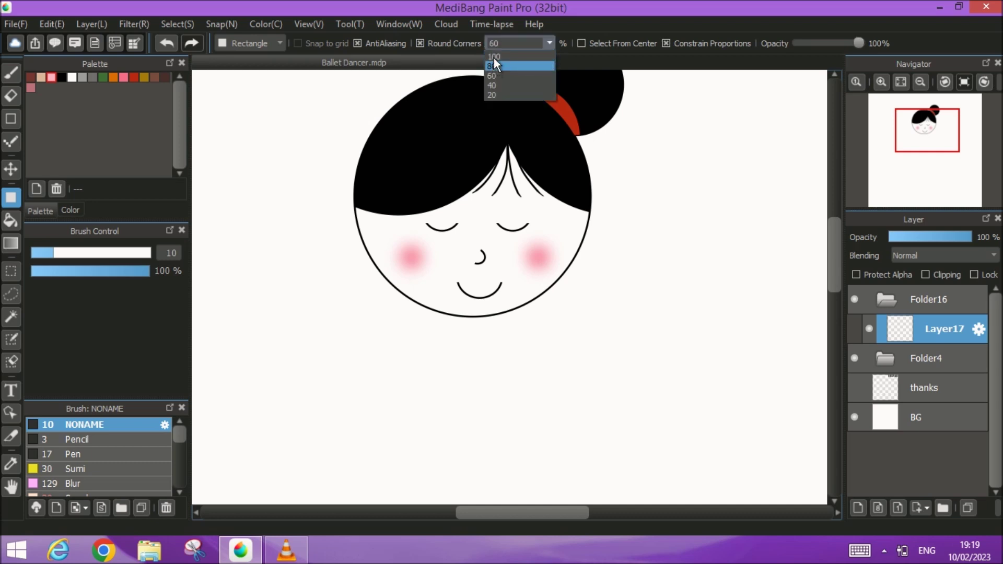
{"action": "left_click", "coordinate": [494, 57]}
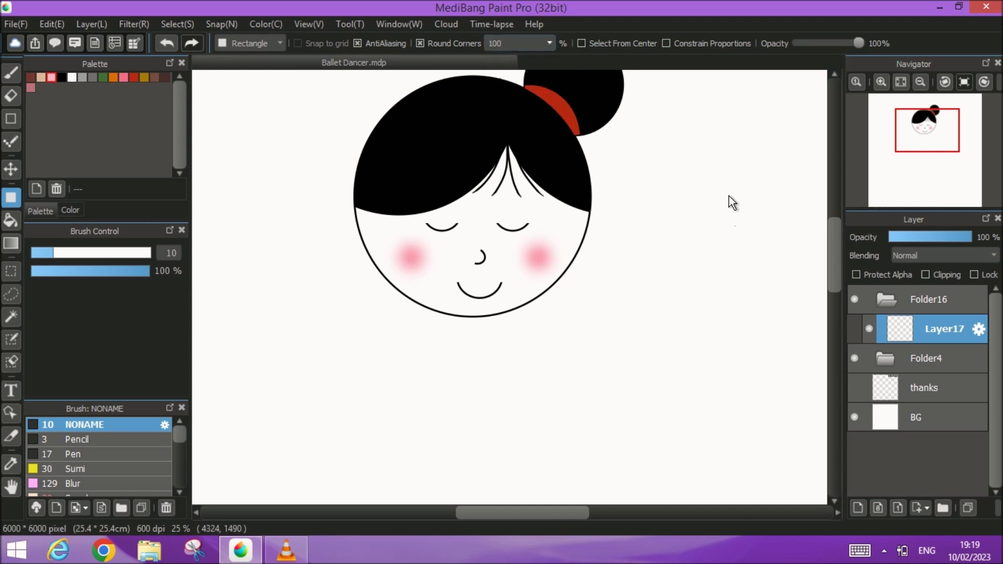
{"action": "left_click_drag", "start_coordinate": [725, 193], "coordinate": [660, 331]}
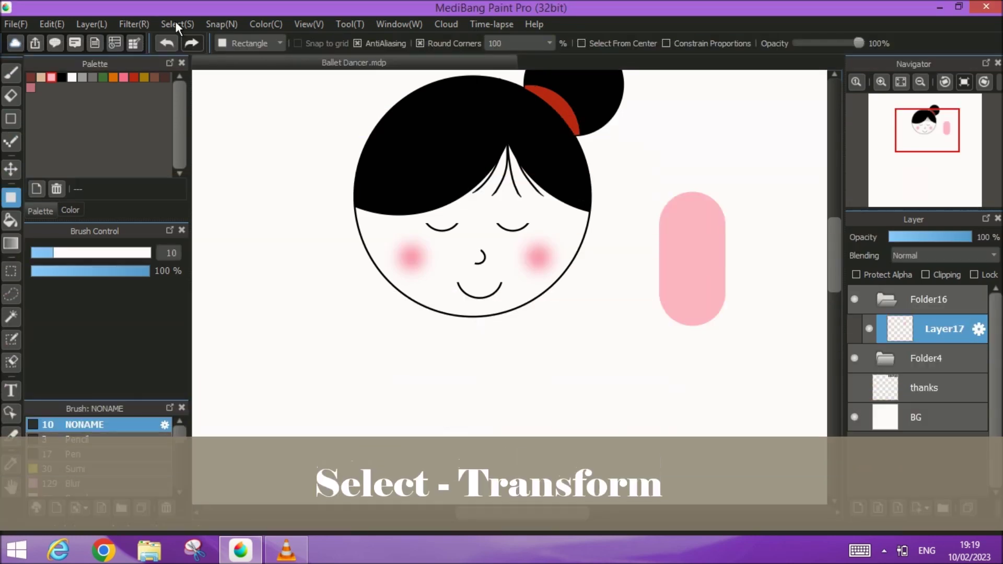
- Transform the pink rounded shape, rotating it to a gentle downward slant and placing it under the right side of the chin
{"action": "left_click", "coordinate": [165, 24]}
{"action": "left_click", "coordinate": [214, 204]}
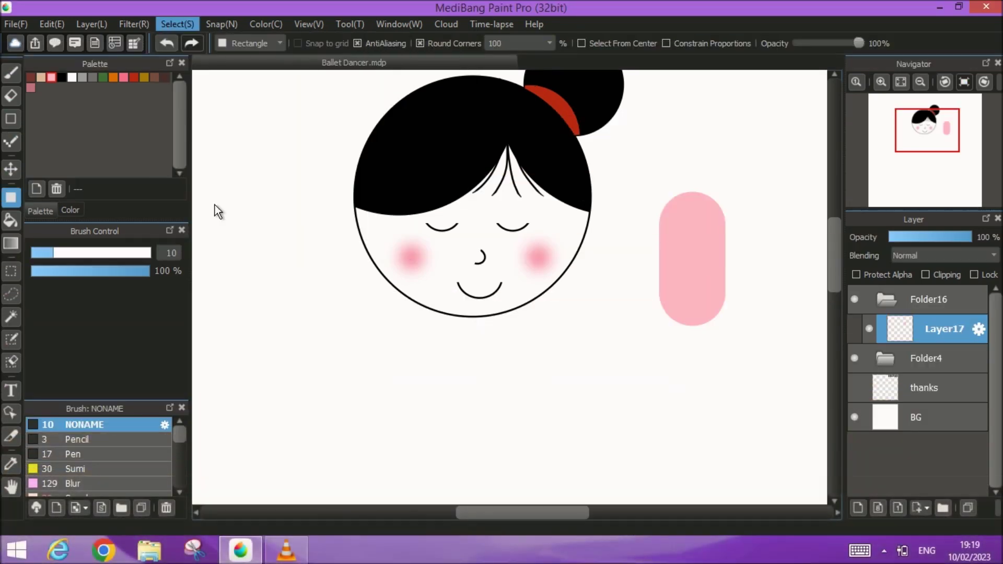
{"action": "left_click_drag", "start_coordinate": [622, 314], "coordinate": [728, 365]}
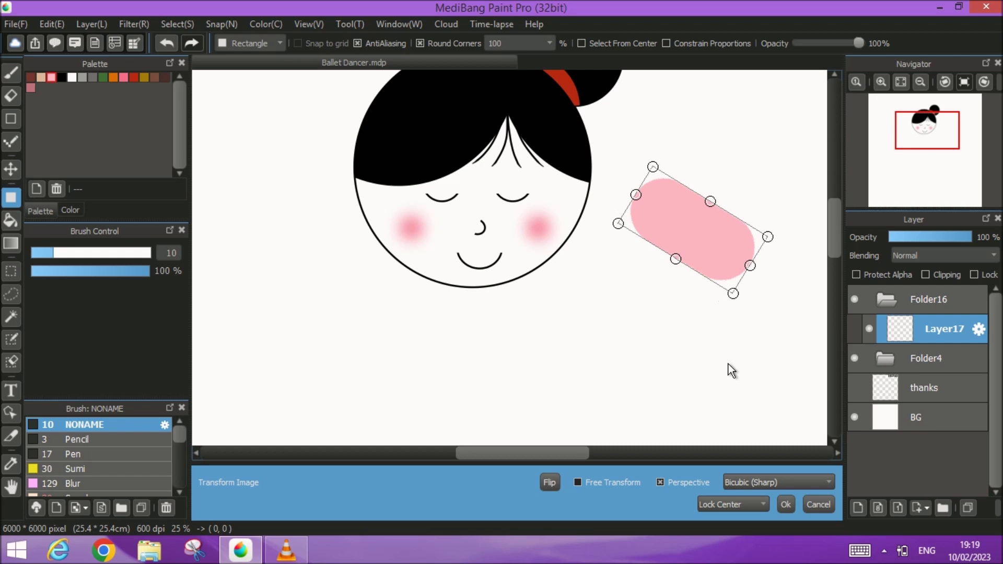
{"action": "left_click_drag", "start_coordinate": [668, 225], "coordinate": [552, 302]}
{"action": "left_click_drag", "start_coordinate": [567, 370], "coordinate": [592, 375]}
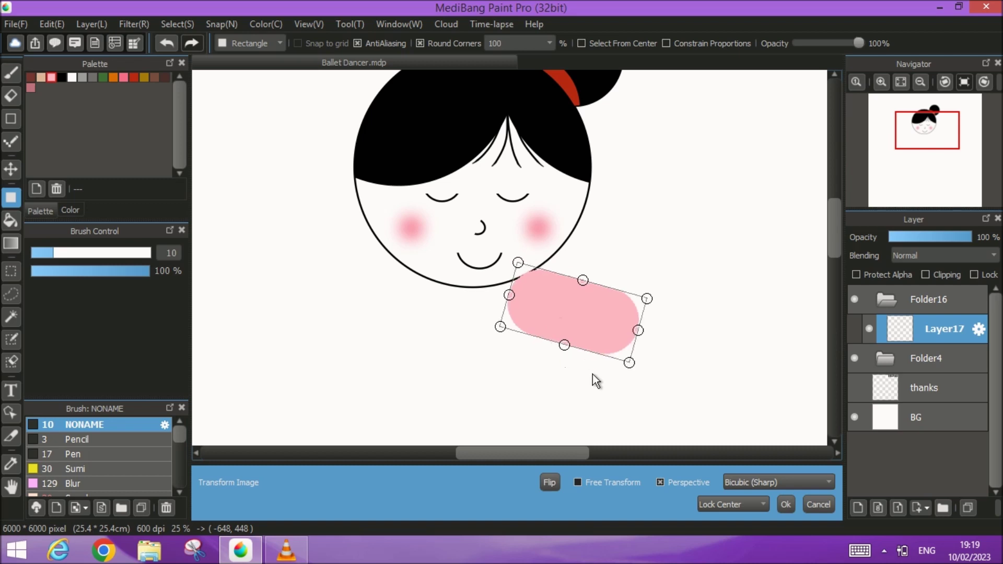
{"action": "left_click_drag", "start_coordinate": [566, 315], "coordinate": [567, 313]}
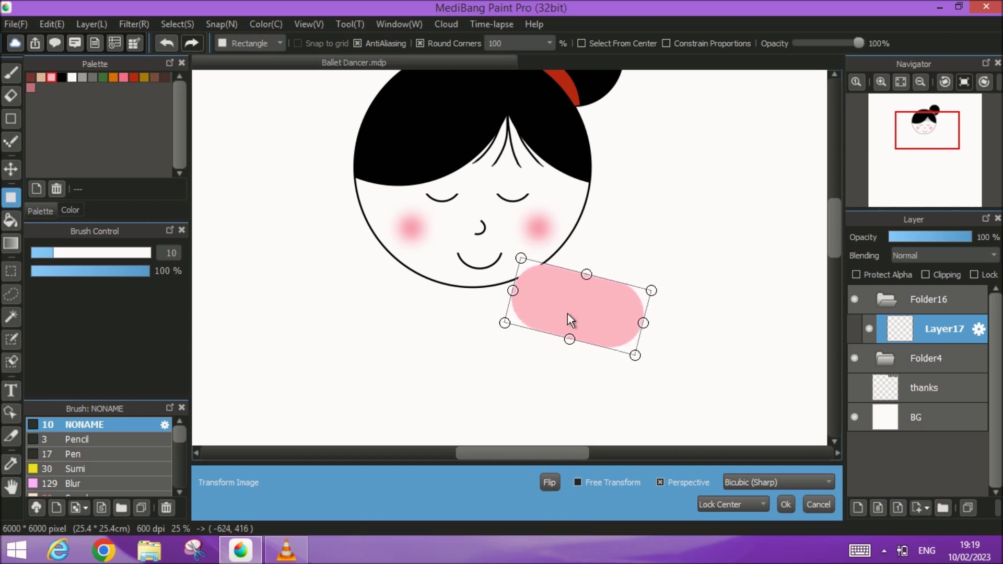
{"action": "left_click", "coordinate": [785, 504]}
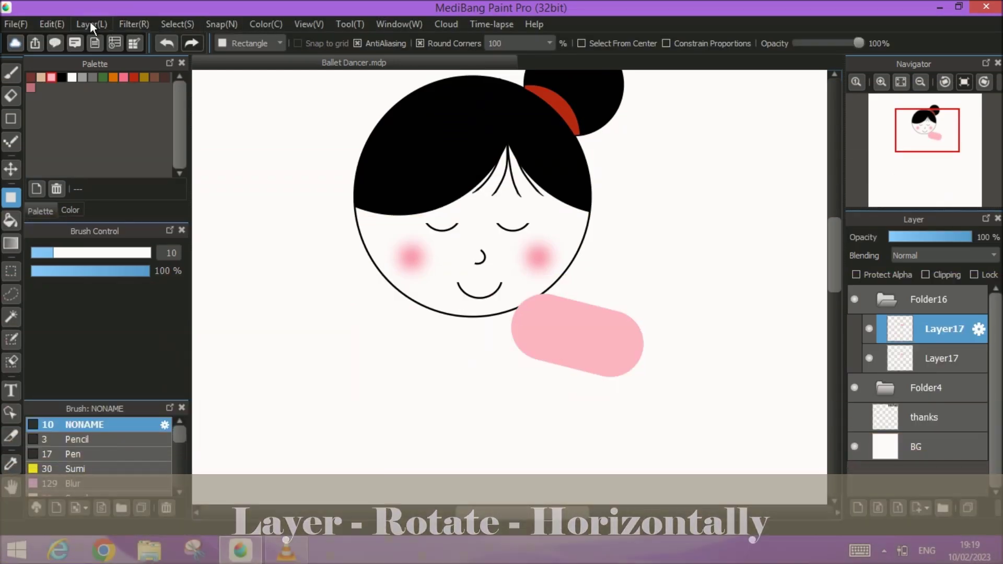
- Mirror a copy of the pink shoulder shape horizontally onto the left side, and shift both shoulder shapes slightly left
{"action": "left_click", "coordinate": [90, 24]}
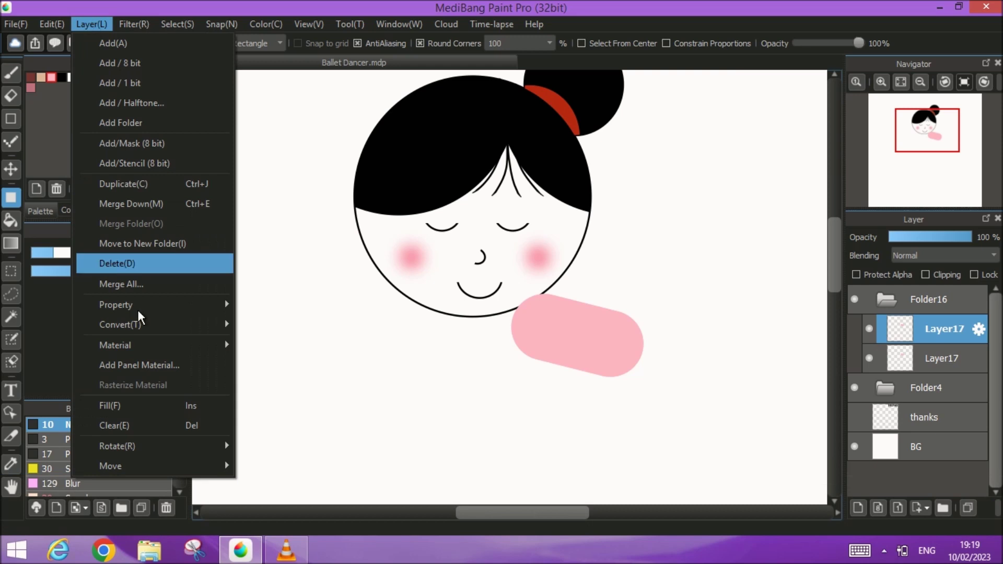
{"action": "mouse_move", "coordinate": [157, 445]}
{"action": "left_click", "coordinate": [305, 470]}
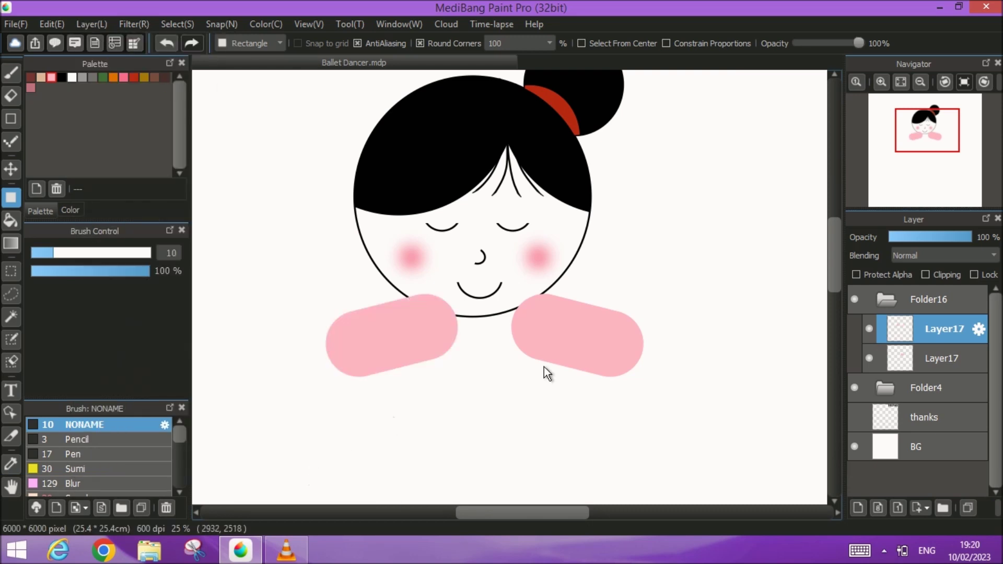
{"action": "left_click", "coordinate": [959, 362], "text": "ctrl"}
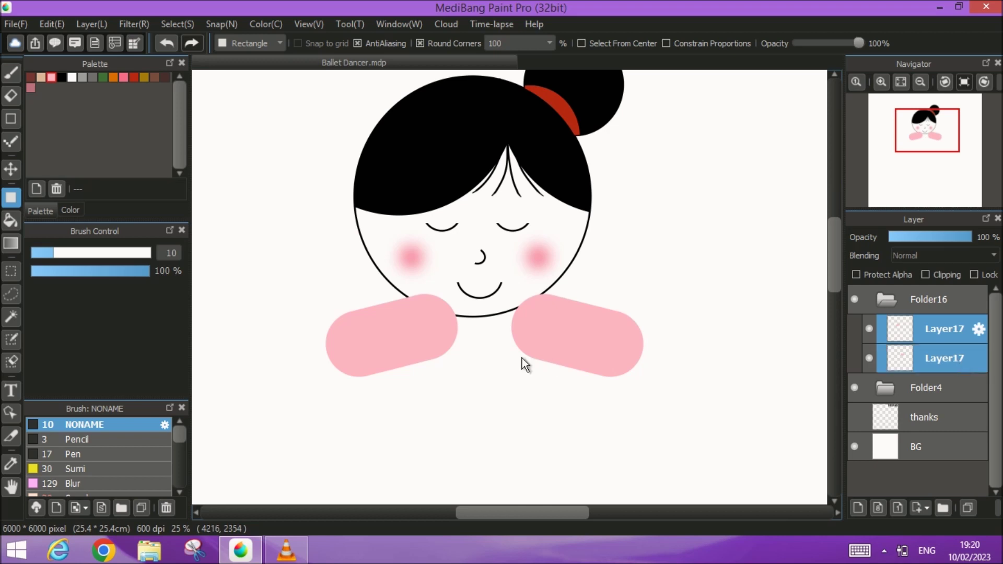
{"action": "key", "text": "v"}
{"action": "left_click_drag", "start_coordinate": [418, 340], "coordinate": [411, 339]}
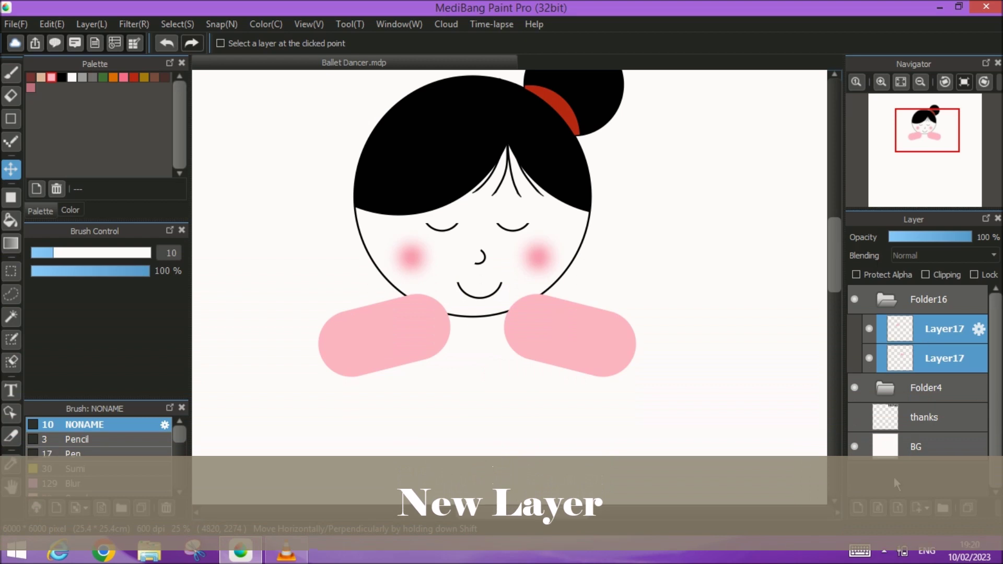
- On a new layer, draw a pink circle outline between the two shoulders and move it up and left to centre it as the neckline
{"action": "left_click", "coordinate": [857, 508]}
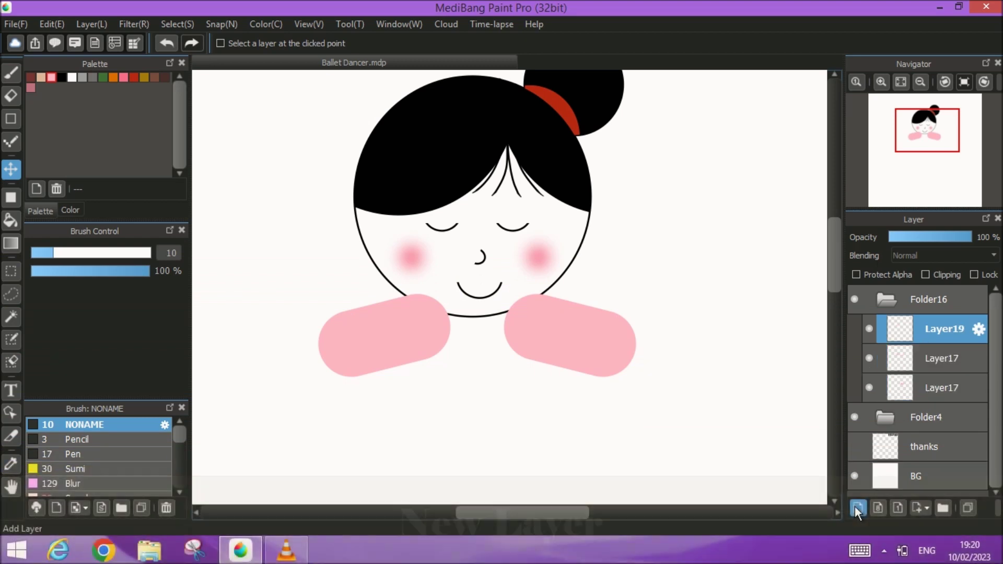
{"action": "left_click", "coordinate": [11, 118]}
{"action": "left_click_drag", "start_coordinate": [553, 276], "coordinate": [425, 392]}
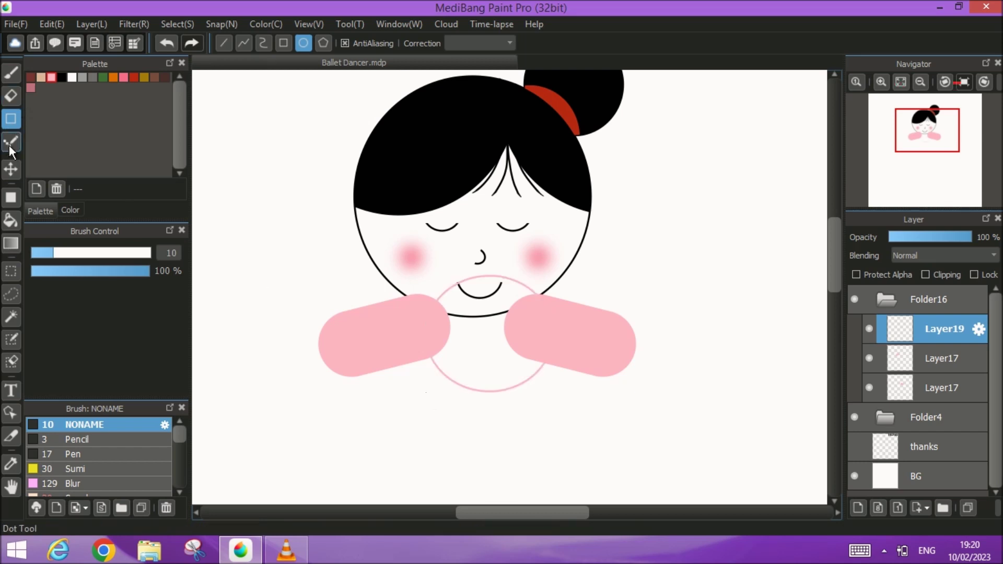
{"action": "left_click", "coordinate": [11, 169]}
{"action": "left_click_drag", "start_coordinate": [505, 287], "coordinate": [483, 271]}
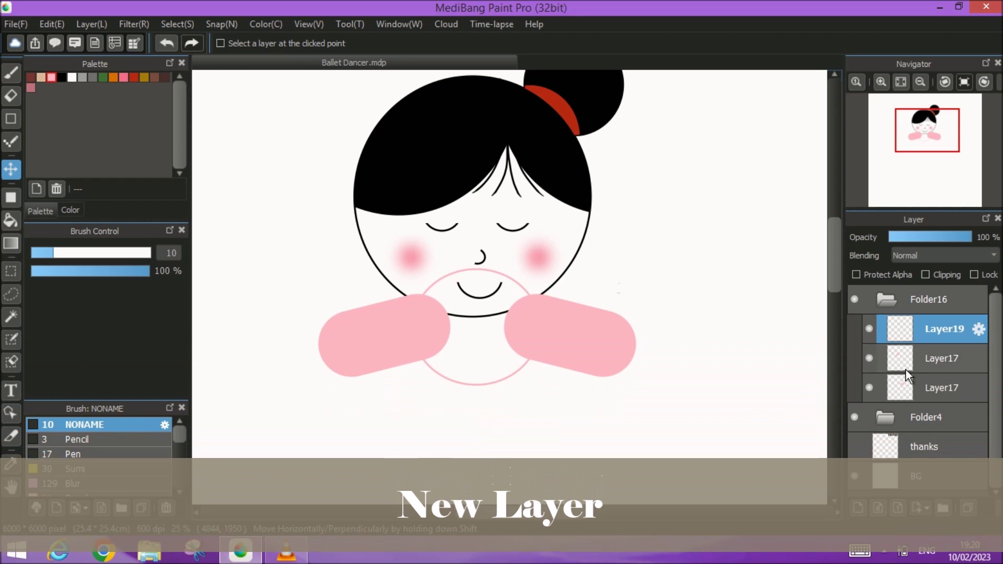
- On a new layer, fill the neck area between the shoulders and the chin with the tan skin color
{"action": "left_click", "coordinate": [854, 506]}
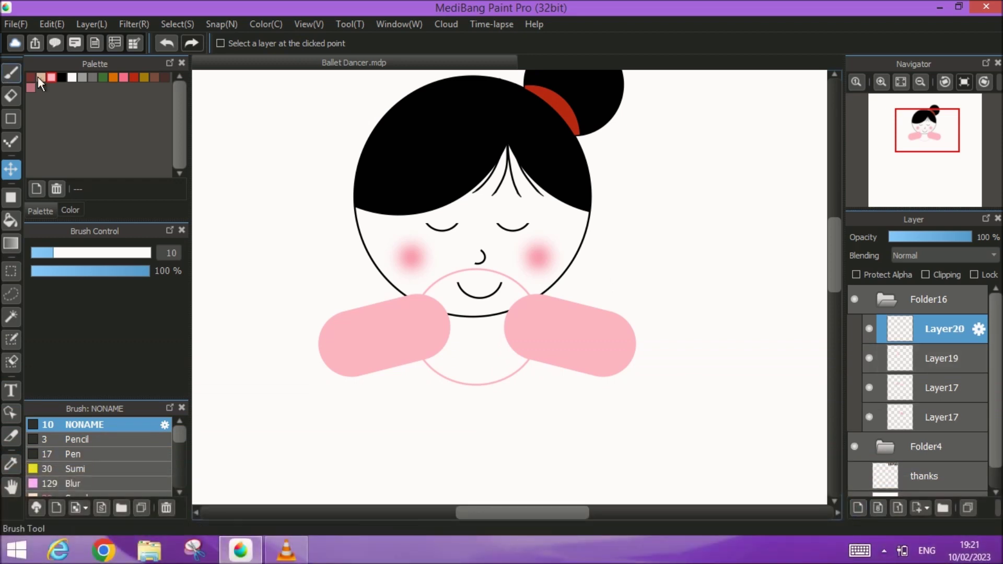
{"action": "left_click", "coordinate": [11, 221]}
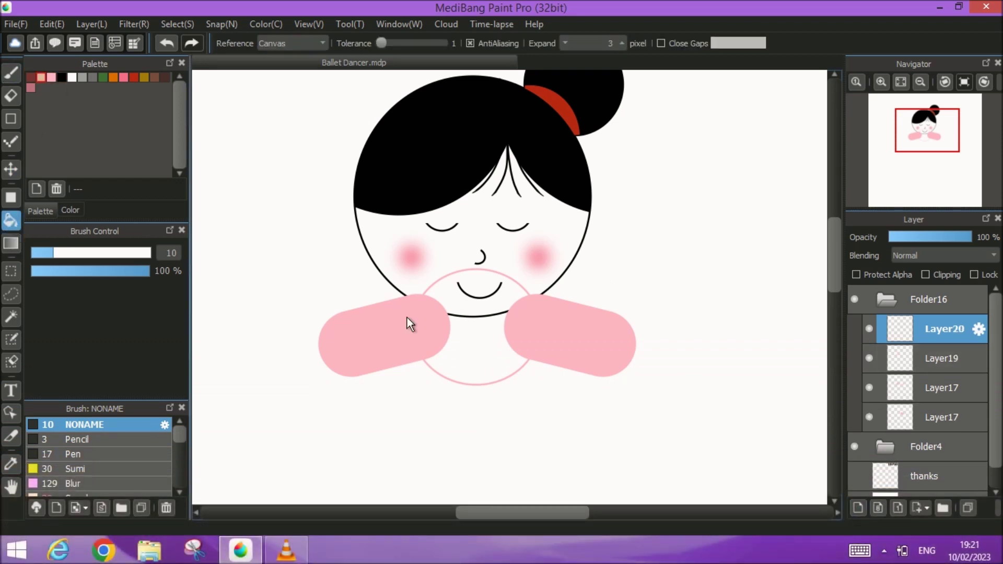
{"action": "left_click", "coordinate": [477, 349]}
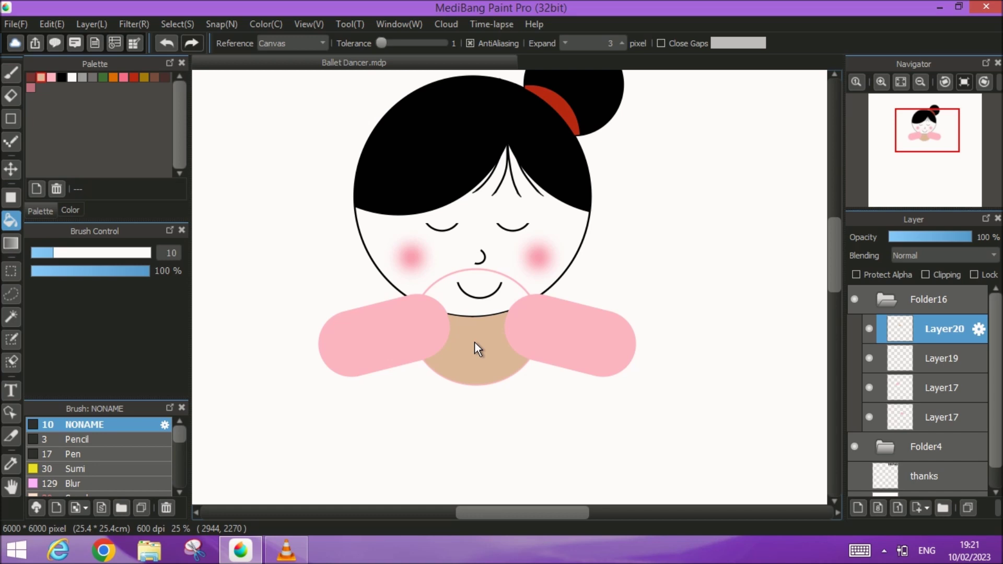
- Expand Folder4 and hide its blush, smile, nose, eye, hair strand and bun layers
{"action": "left_click", "coordinate": [886, 449]}
{"action": "scroll", "coordinate": [900, 421], "scroll_direction": "down", "scroll_amount": 3}
{"action": "left_click", "coordinate": [869, 347]}
{"action": "left_click", "coordinate": [868, 377]}
{"action": "left_click", "coordinate": [869, 406]}
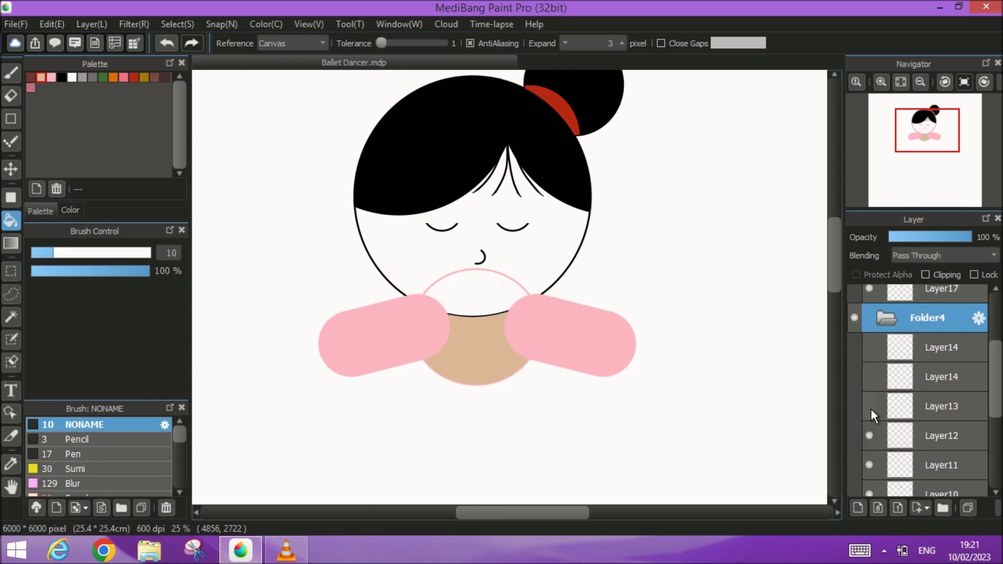
{"action": "left_click", "coordinate": [870, 439]}
{"action": "left_click", "coordinate": [867, 456]}
{"action": "scroll", "coordinate": [867, 457], "scroll_direction": "down", "scroll_amount": 2}
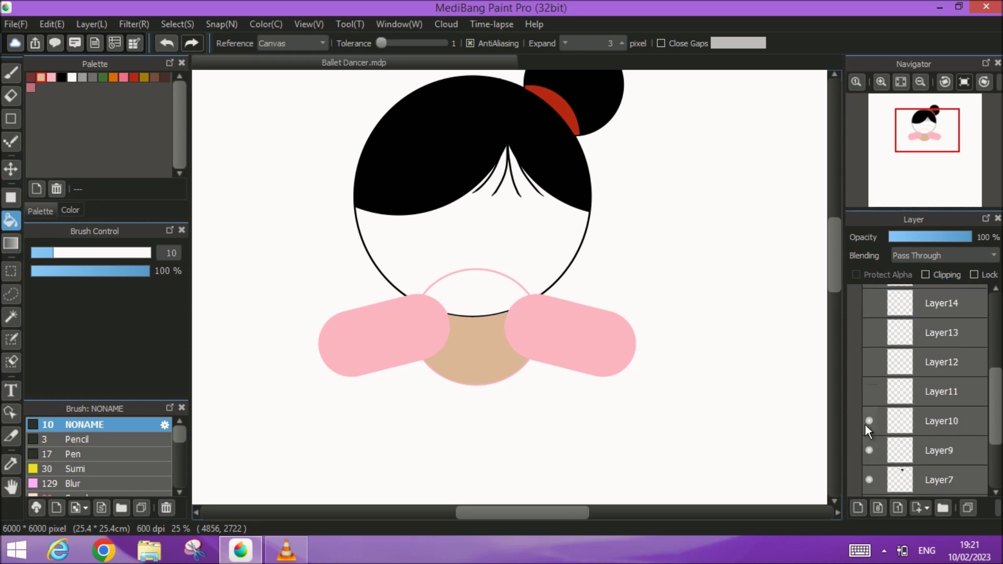
{"action": "left_click", "coordinate": [864, 424]}
{"action": "left_click", "coordinate": [869, 454]}
{"action": "scroll", "coordinate": [868, 412], "scroll_direction": "down", "scroll_amount": 3}
{"action": "left_click", "coordinate": [868, 387]}
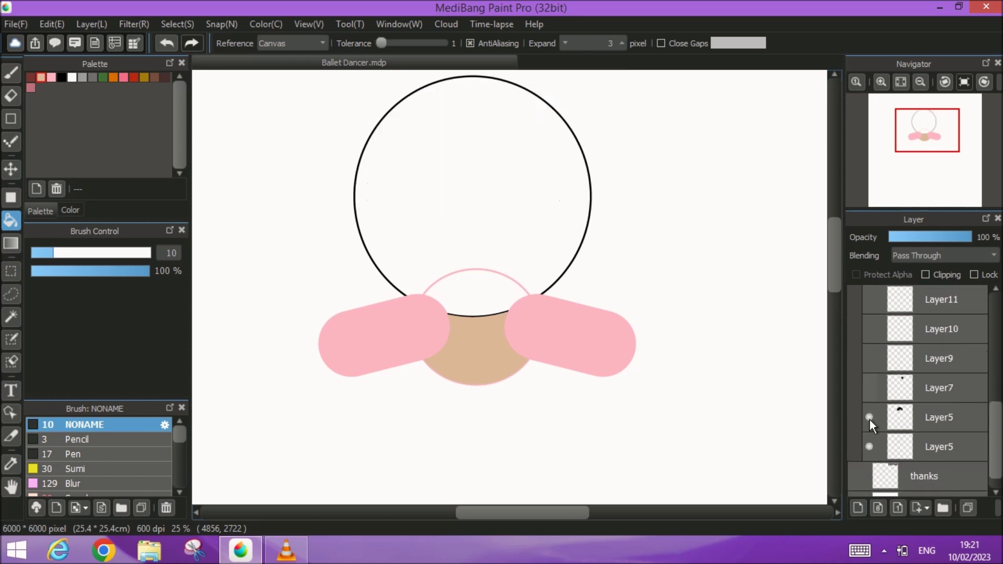
- Isolate the face outline on the lowest Layer5 with Folder16 hidden, and fill the face circle with the tan skin color
{"action": "left_click", "coordinate": [932, 447]}
{"action": "scroll", "coordinate": [900, 393], "scroll_direction": "up", "scroll_amount": 8}
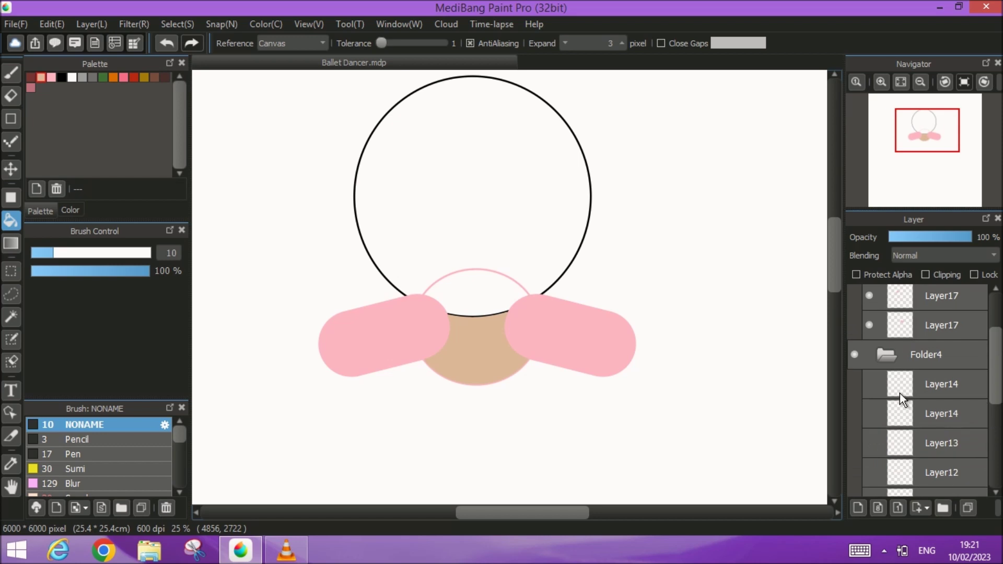
{"action": "left_click", "coordinate": [854, 299]}
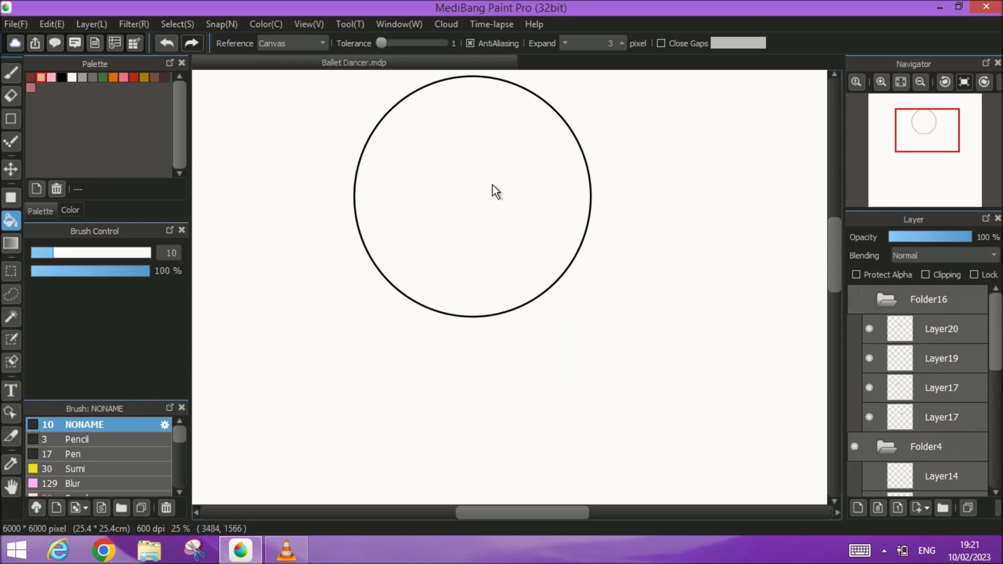
{"action": "scroll", "coordinate": [898, 405], "scroll_direction": "down", "scroll_amount": 7}
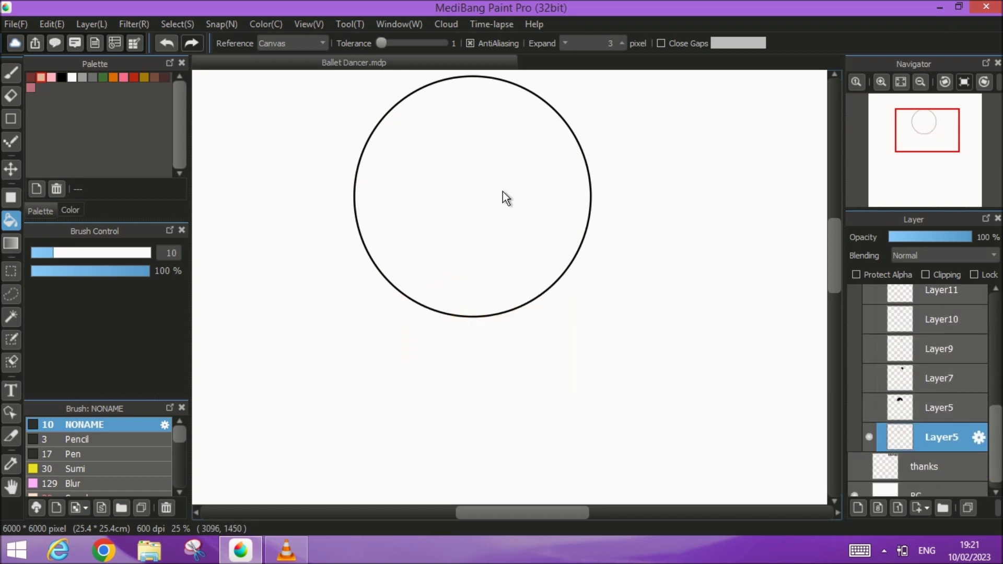
{"action": "left_click", "coordinate": [502, 191]}
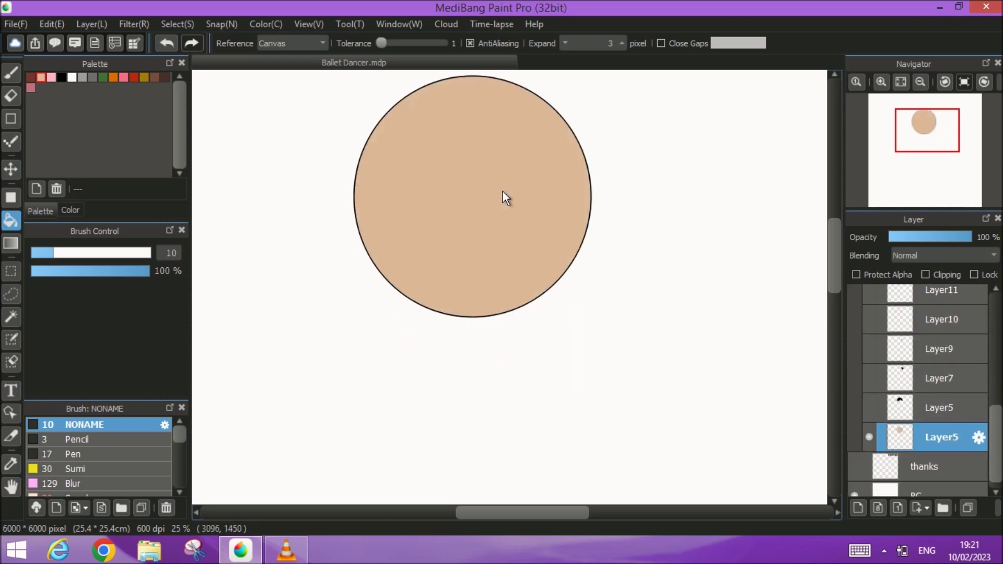
- Show all the hidden hair, eye, nose, smile and blush layers in Folder4 again
{"action": "left_click", "coordinate": [868, 407]}
{"action": "left_click", "coordinate": [869, 377]}
{"action": "left_click", "coordinate": [868, 349]}
{"action": "left_click", "coordinate": [868, 319]}
{"action": "left_click", "coordinate": [868, 290]}
{"action": "scroll", "coordinate": [872, 308], "scroll_direction": "up", "scroll_amount": 3}
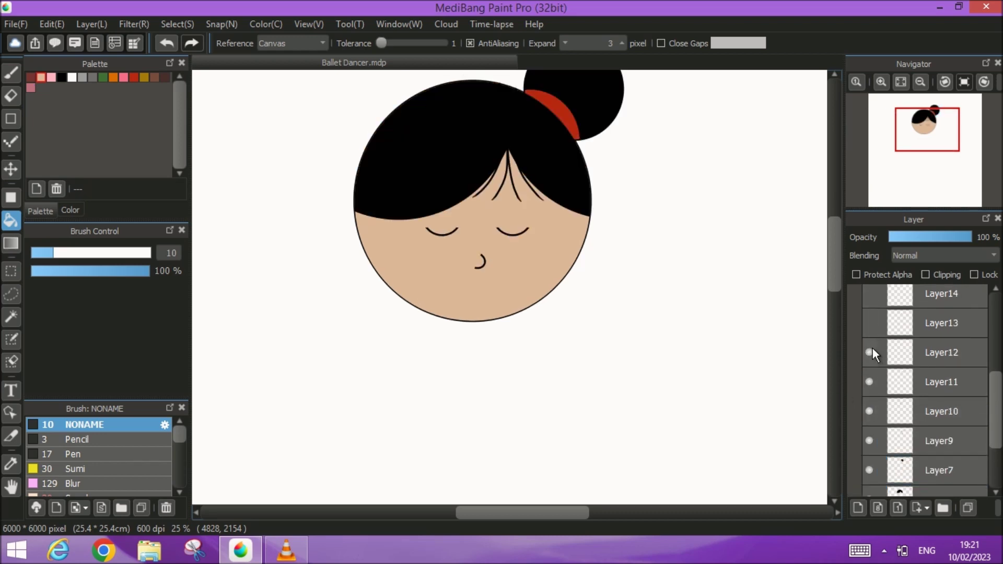
{"action": "left_click", "coordinate": [868, 352]}
{"action": "left_click", "coordinate": [869, 322]}
{"action": "left_click", "coordinate": [868, 293]}
{"action": "scroll", "coordinate": [871, 313], "scroll_direction": "up", "scroll_amount": 4}
{"action": "left_click", "coordinate": [869, 392]}
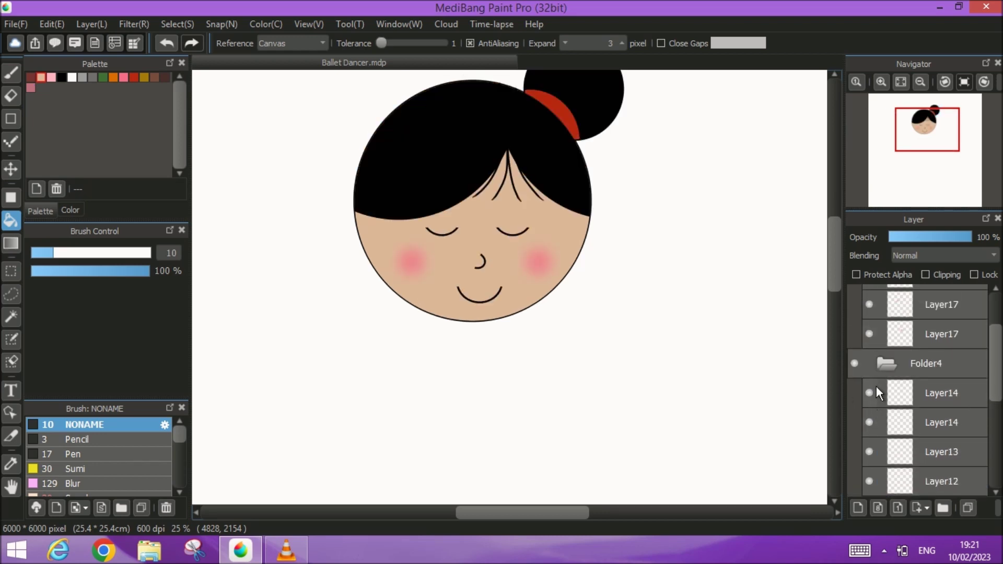
- Show Folder16 again, collapse both folders, and place Folder4 above Folder16 so the head covers the neck and shoulders
{"action": "scroll", "coordinate": [877, 366], "scroll_direction": "up", "scroll_amount": 3}
{"action": "left_click", "coordinate": [864, 301]}
{"action": "left_click", "coordinate": [894, 299]}
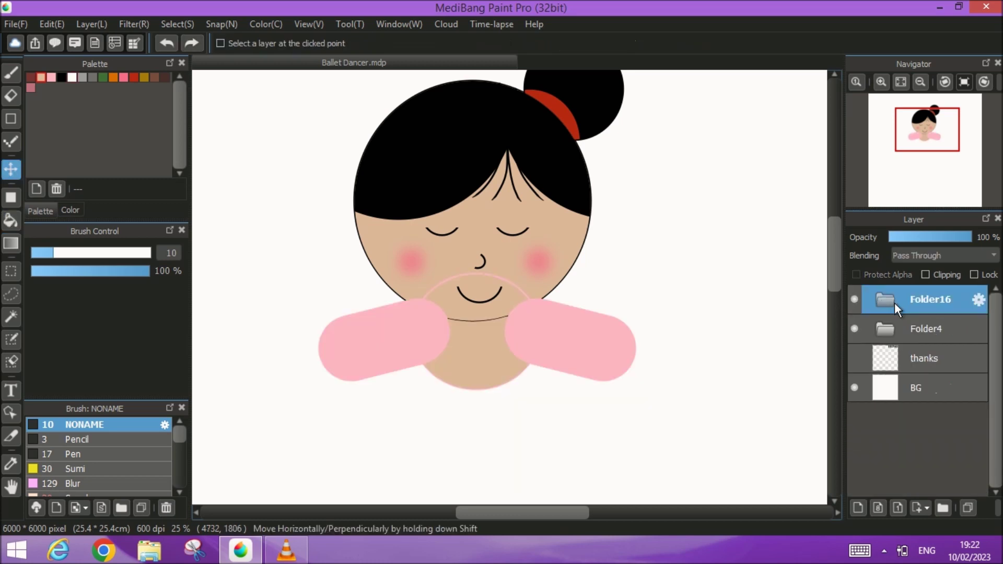
{"action": "left_click", "coordinate": [919, 316]}
{"action": "left_click_drag", "start_coordinate": [924, 287], "coordinate": [916, 292]}
- Expand Folder16 and nudge its neck and shoulders slightly upward under the head
{"action": "left_click", "coordinate": [853, 328]}
{"action": "left_click", "coordinate": [856, 331]}
{"action": "left_click", "coordinate": [884, 330]}
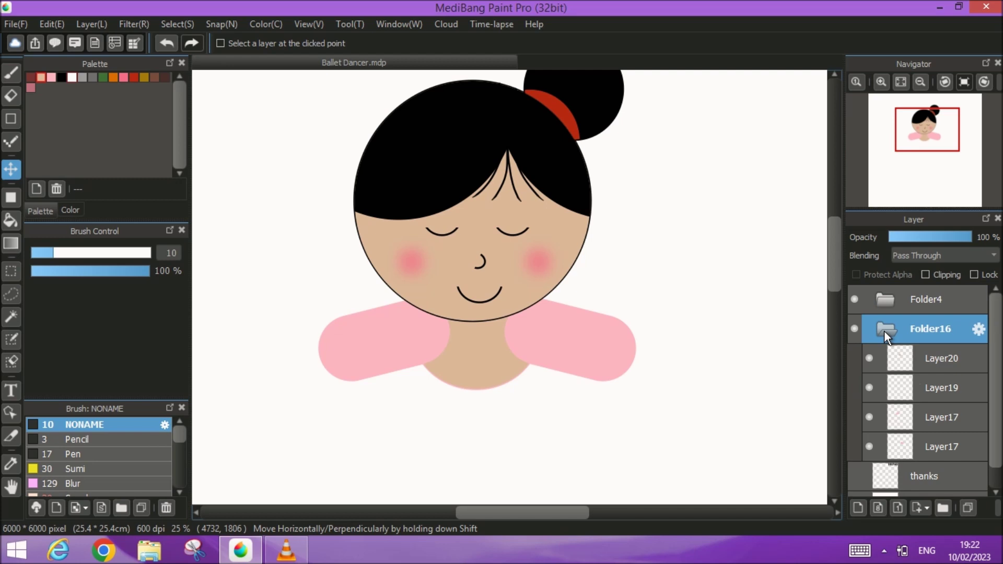
{"action": "left_click_drag", "start_coordinate": [468, 367], "coordinate": [467, 363]}
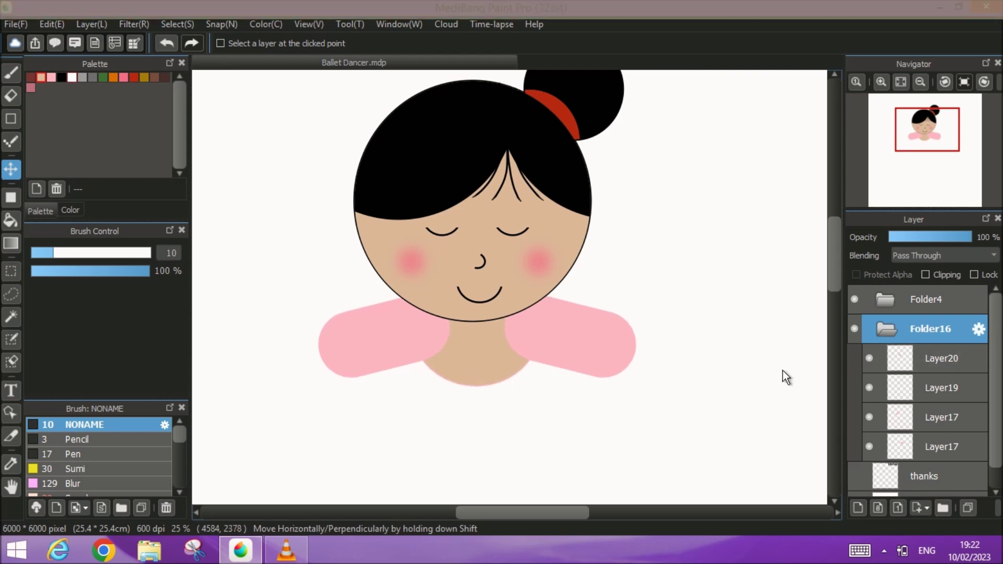
- On a new layer above Layer20, draw a tall dusty rose filled rectangle with 100% round corners below the neck as the torso
{"action": "left_click", "coordinate": [926, 358]}
{"action": "left_click", "coordinate": [857, 508]}
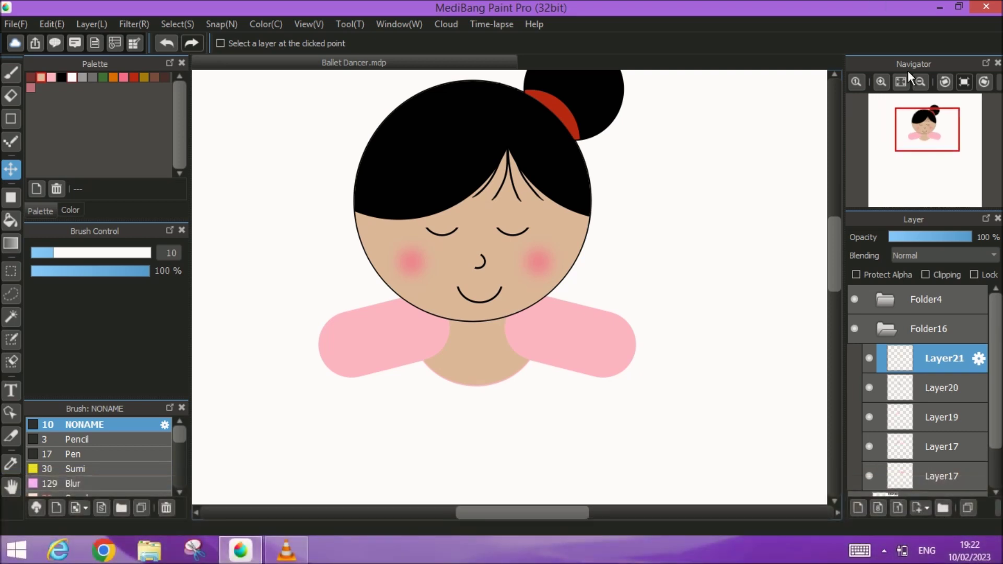
{"action": "left_click", "coordinate": [919, 82]}
{"action": "left_click", "coordinate": [919, 82]}
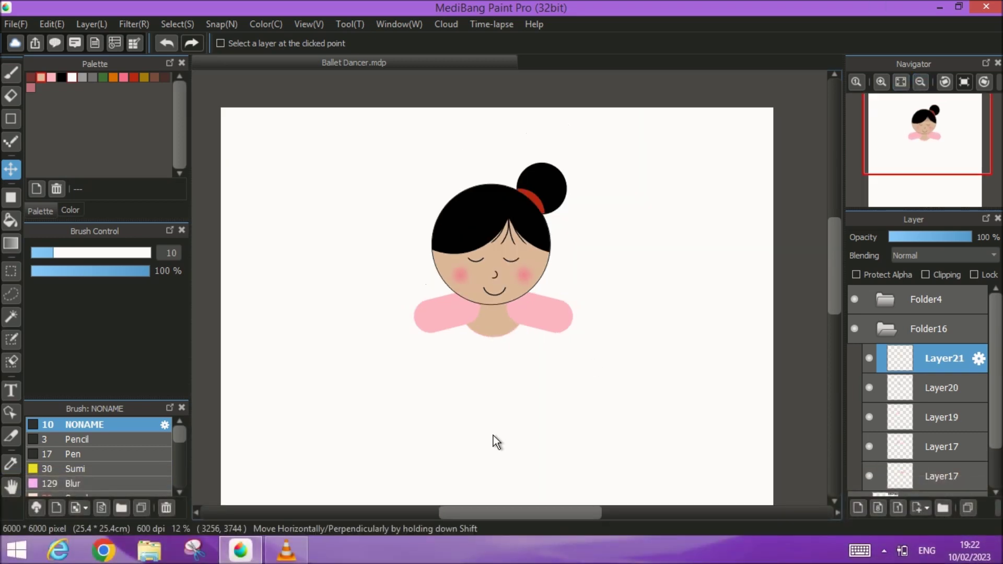
{"action": "scroll", "coordinate": [493, 328], "scroll_direction": "down", "scroll_amount": 3}
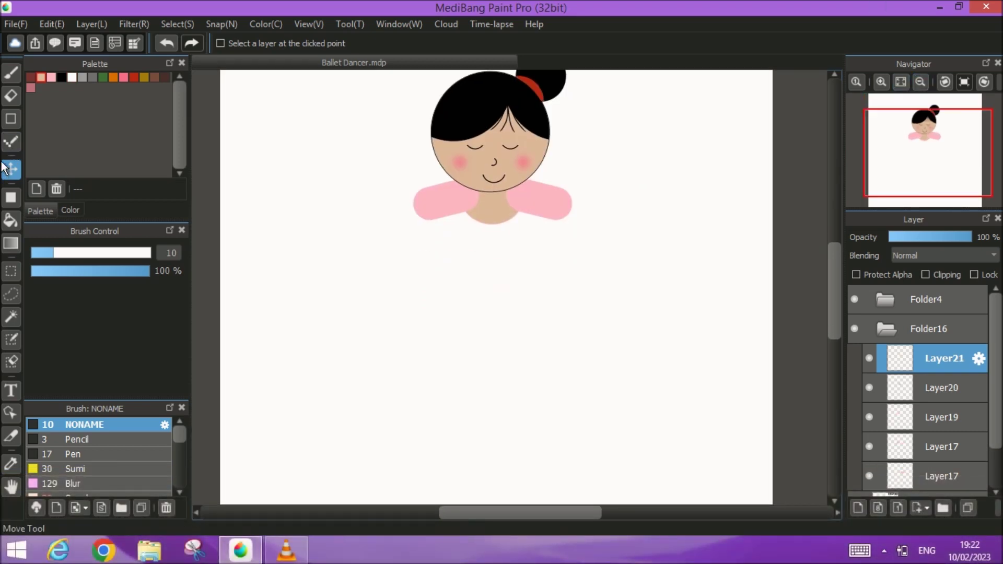
{"action": "left_click", "coordinate": [10, 197]}
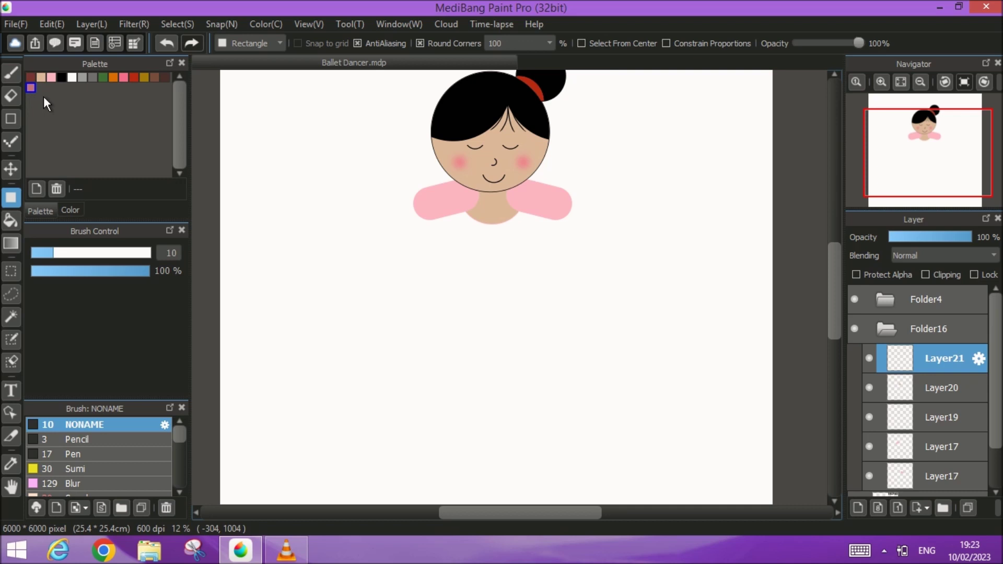
{"action": "left_click_drag", "start_coordinate": [527, 203], "coordinate": [462, 343]}
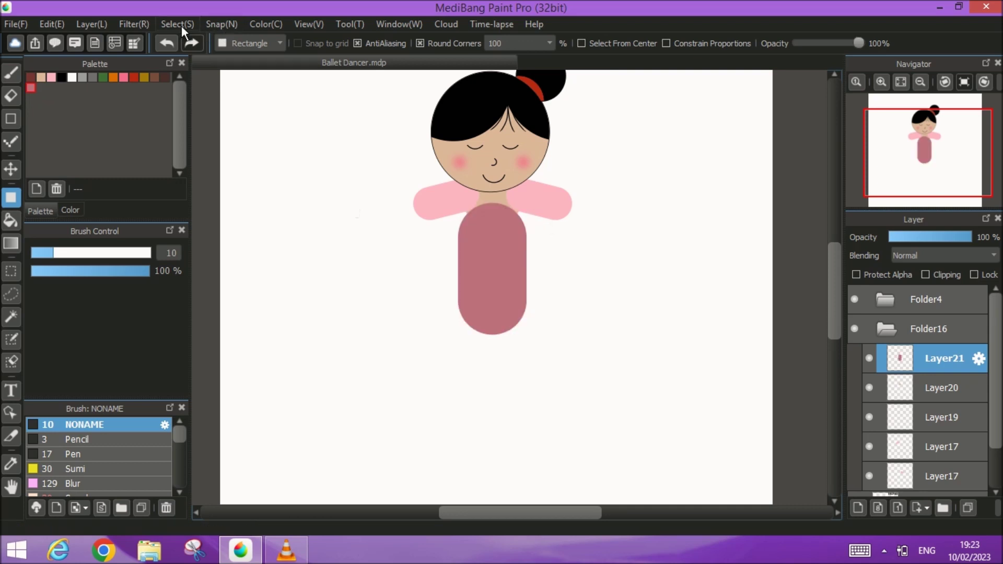
- Move the torso layer beneath the shoulder layers, hide the other layers in Folder16, and select the torso layer
{"action": "left_click_drag", "start_coordinate": [941, 358], "coordinate": [944, 432]}
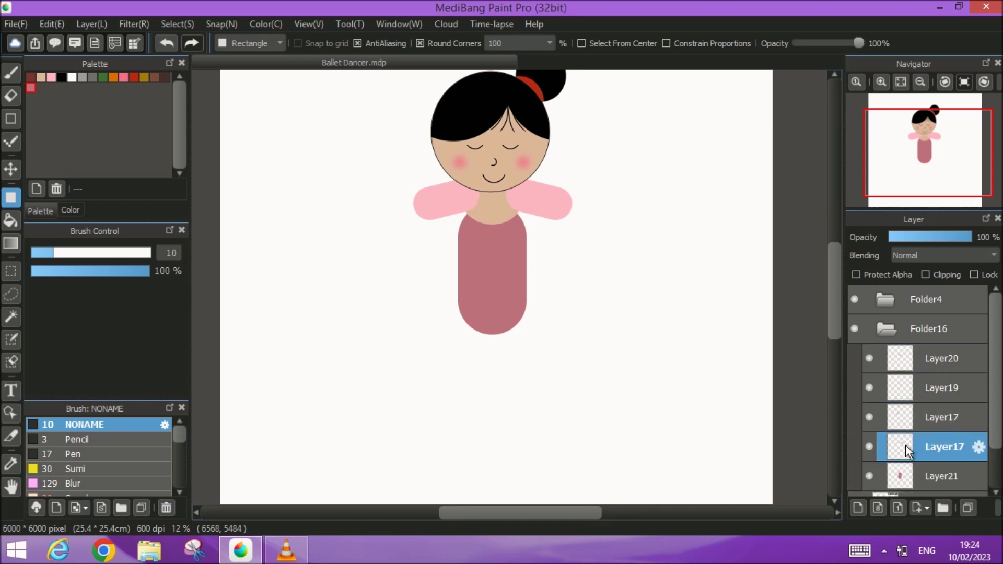
{"action": "left_click_drag", "start_coordinate": [869, 447], "coordinate": [867, 361]}
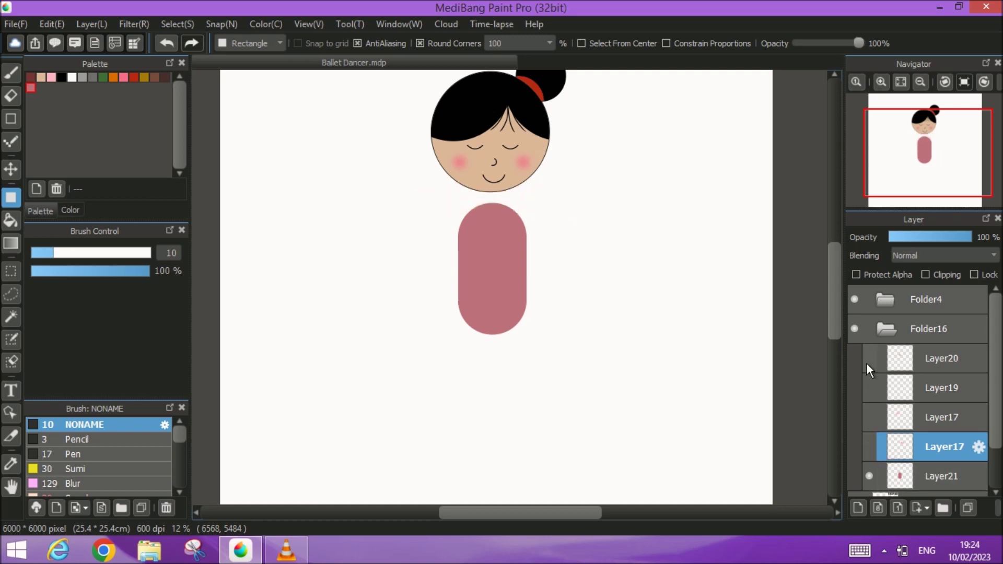
{"action": "left_click", "coordinate": [944, 473]}
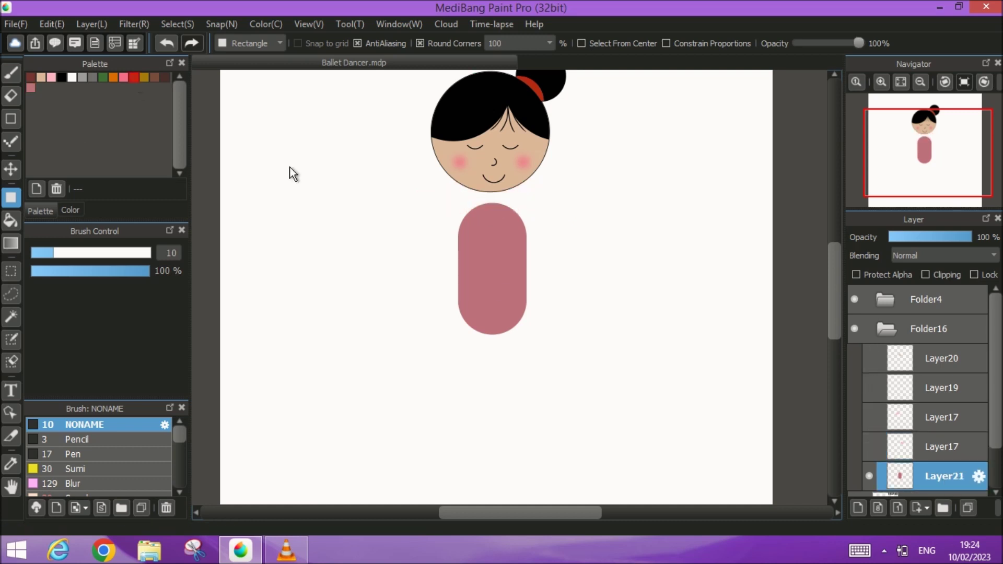
- Fill the torso shape with red and show the hidden neck and shoulder layers in Folder16 again
{"action": "left_click", "coordinate": [11, 220]}
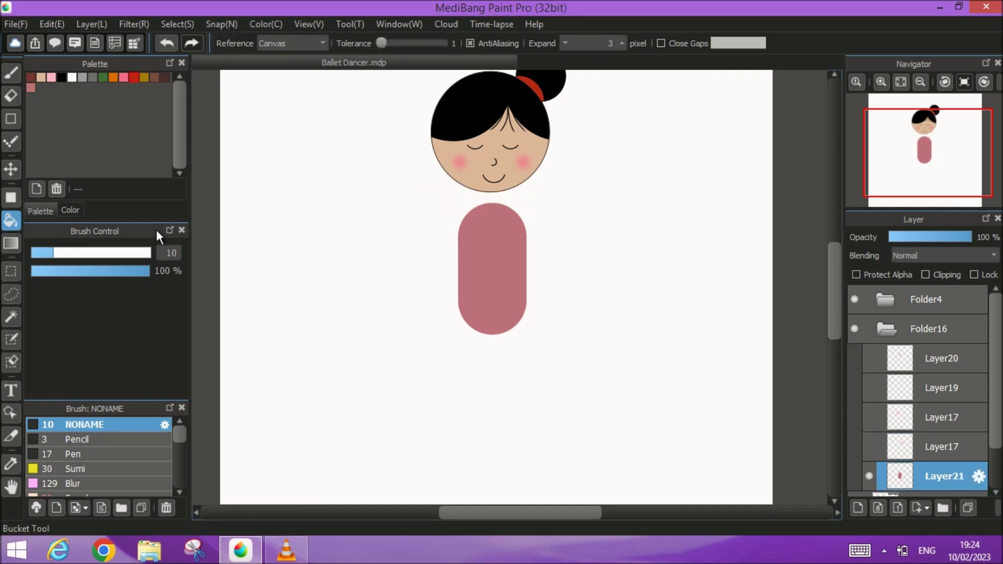
{"action": "left_click", "coordinate": [506, 263]}
{"action": "left_click_drag", "start_coordinate": [869, 446], "coordinate": [867, 367]}
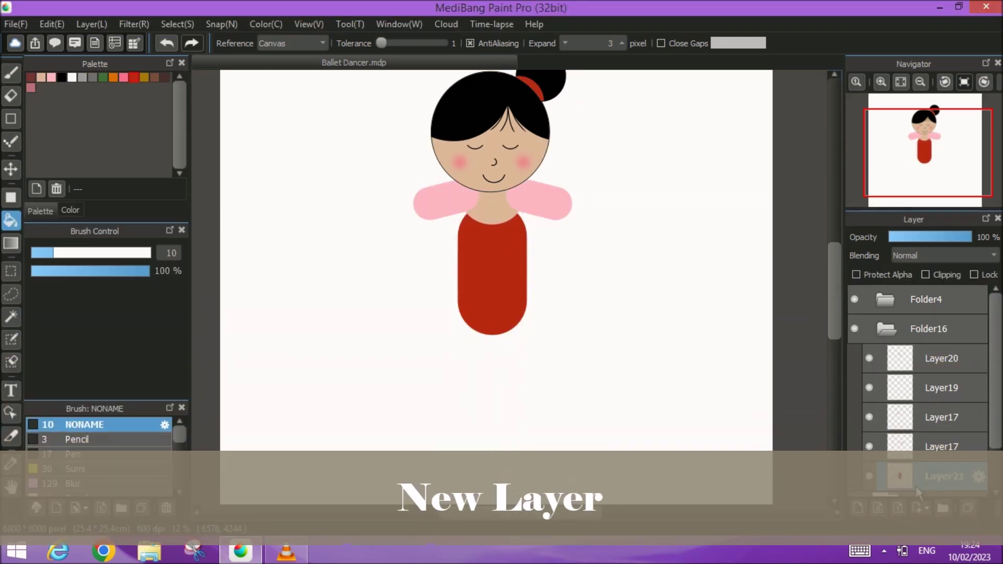
- On a new layer above the torso, draw a straight red line from the left shoulder's underside to the torso's lower left side
{"action": "left_click", "coordinate": [858, 508]}
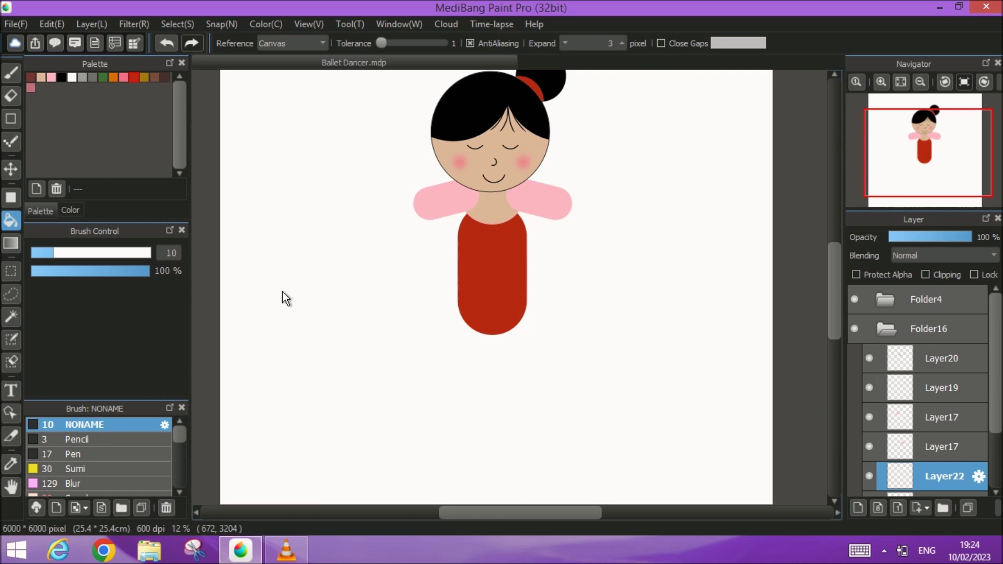
{"action": "left_click", "coordinate": [10, 119]}
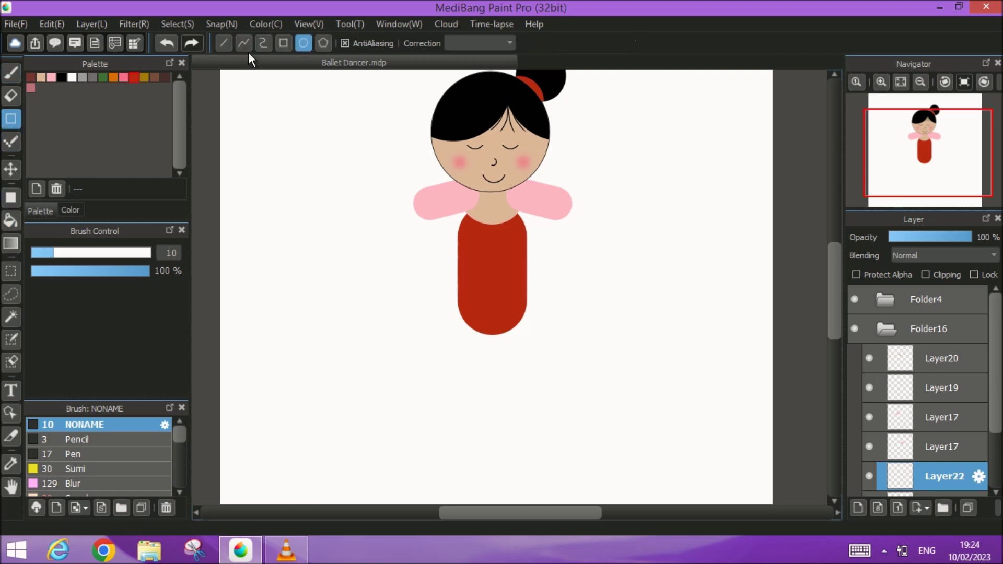
{"action": "left_click_drag", "start_coordinate": [438, 218], "coordinate": [461, 315]}
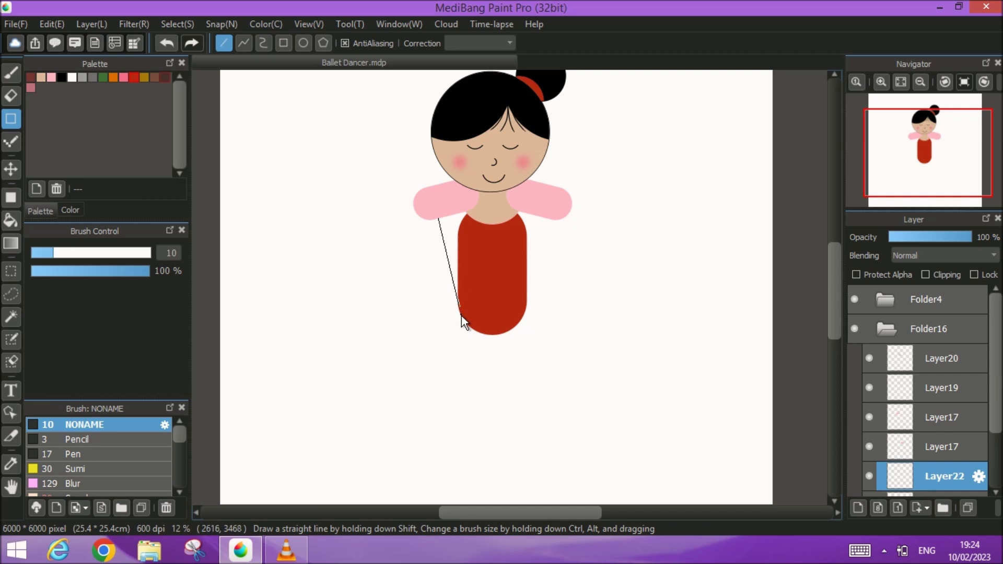
{"action": "left_click_drag", "start_coordinate": [462, 315], "coordinate": [462, 315]}
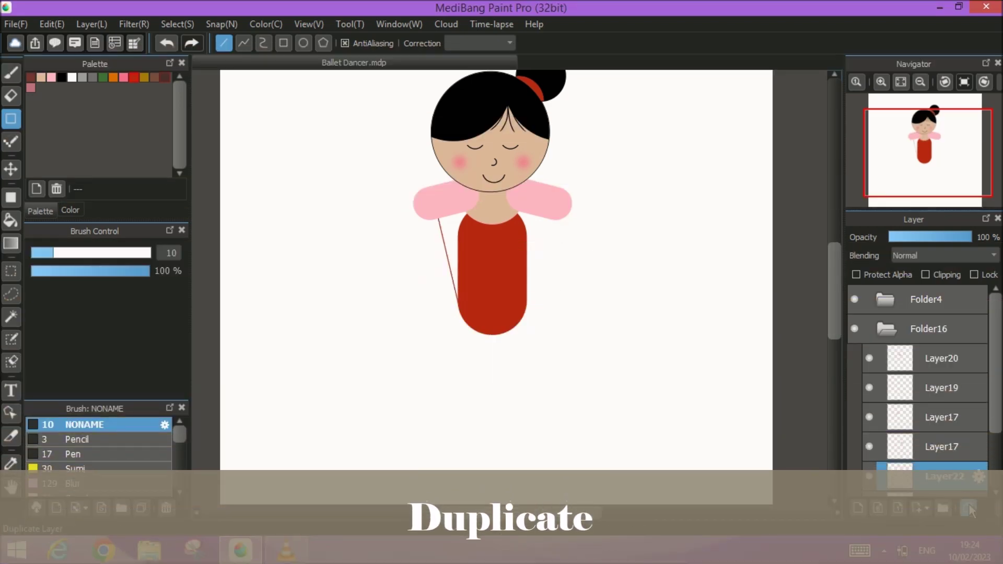
- Duplicate the line layer, flip the copy horizontally, and align it between the right shoulder and the torso's lower right side
{"action": "left_click", "coordinate": [969, 509]}
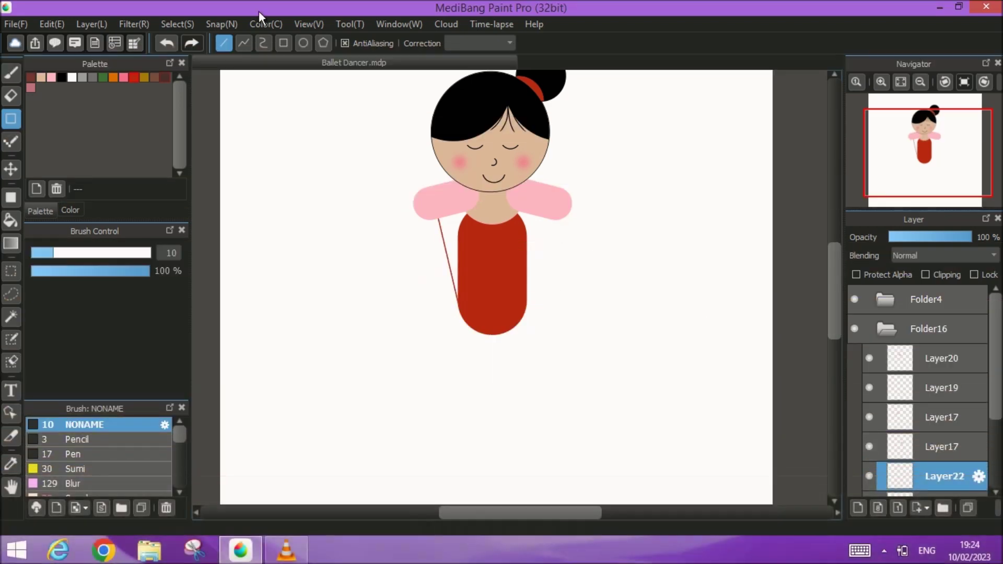
{"action": "left_click", "coordinate": [92, 24]}
{"action": "mouse_move", "coordinate": [220, 445]}
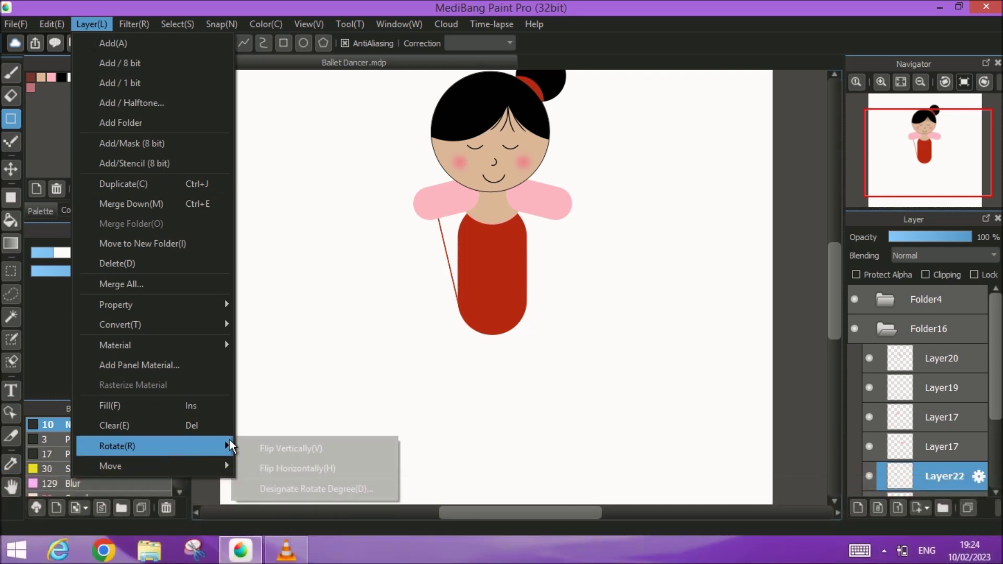
{"action": "left_click", "coordinate": [281, 467]}
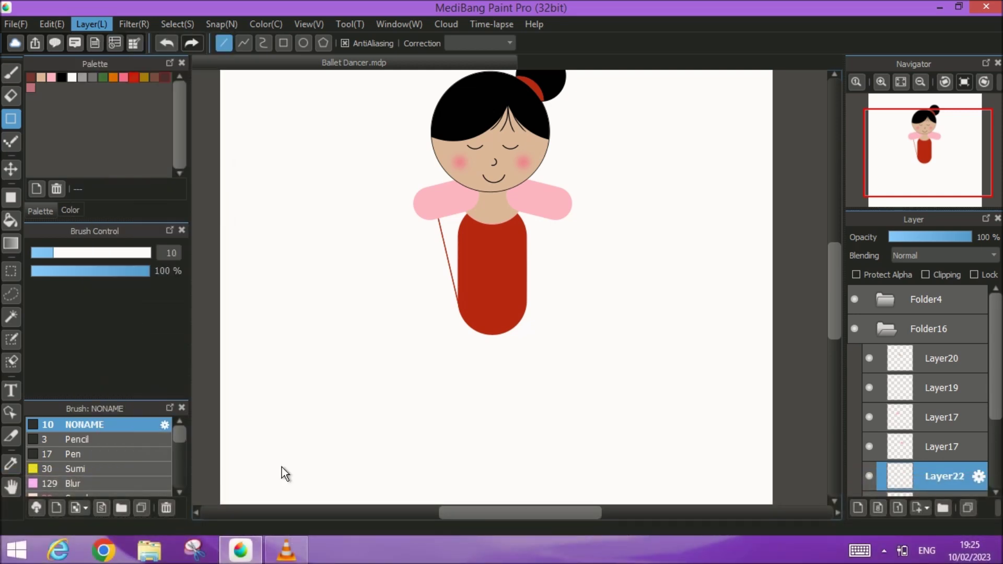
{"action": "left_click", "coordinate": [11, 169]}
{"action": "left_click_drag", "start_coordinate": [547, 248], "coordinate": [537, 249]}
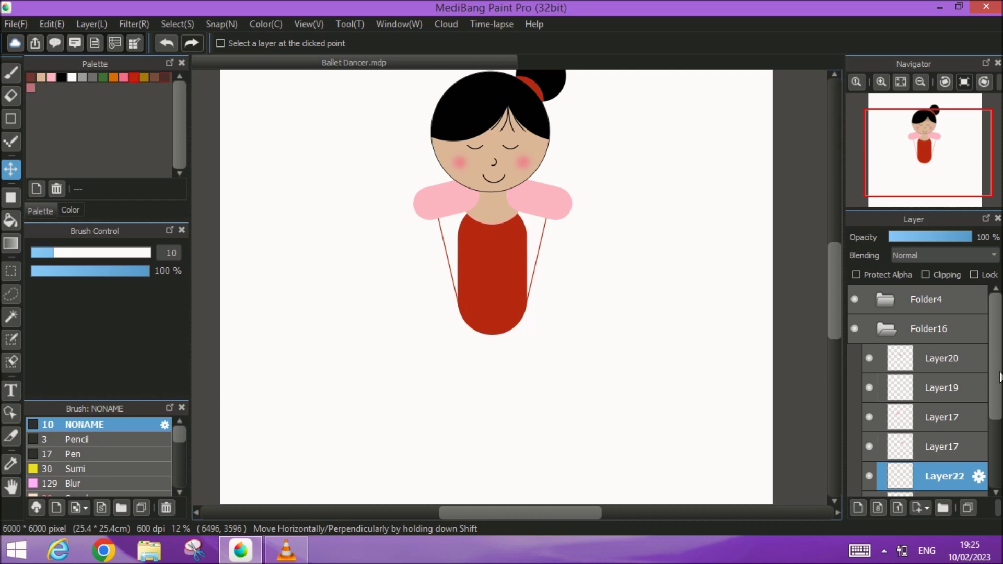
- On the torso layer, fill the gaps between the torso and both slanted lines with red
{"action": "left_click_drag", "start_coordinate": [997, 381], "coordinate": [997, 452]}
{"action": "left_click", "coordinate": [952, 423]}
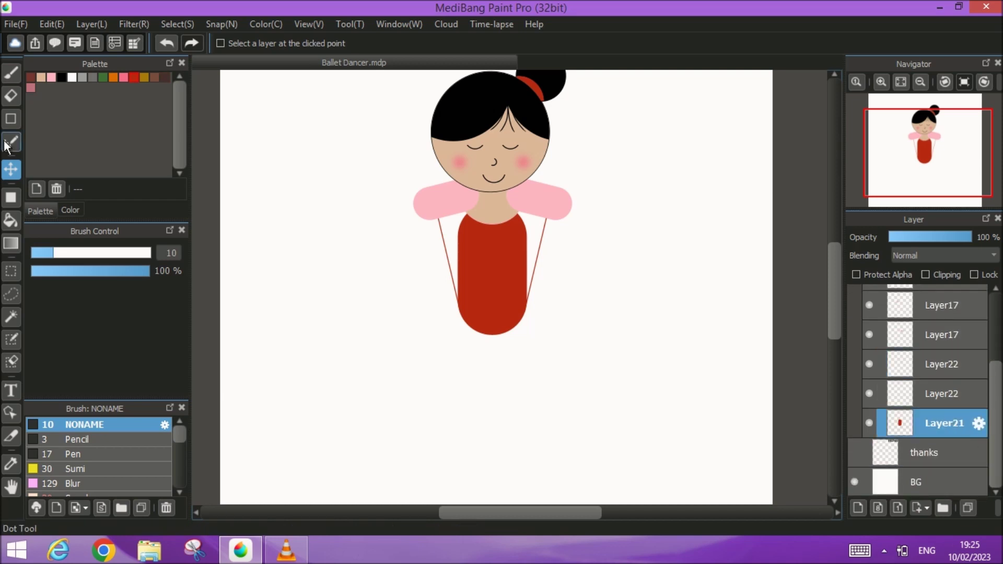
{"action": "left_click", "coordinate": [10, 220]}
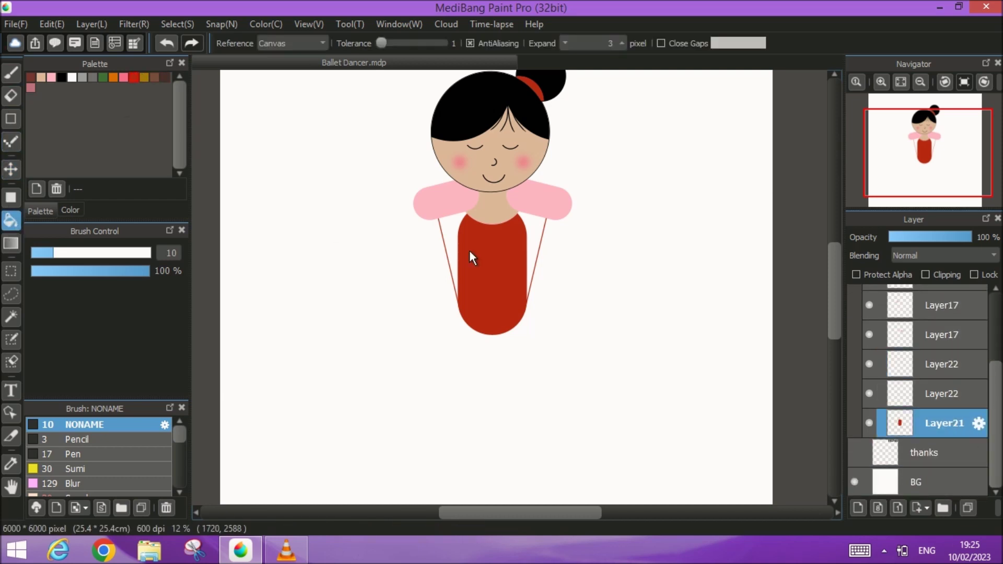
{"action": "left_click", "coordinate": [453, 232]}
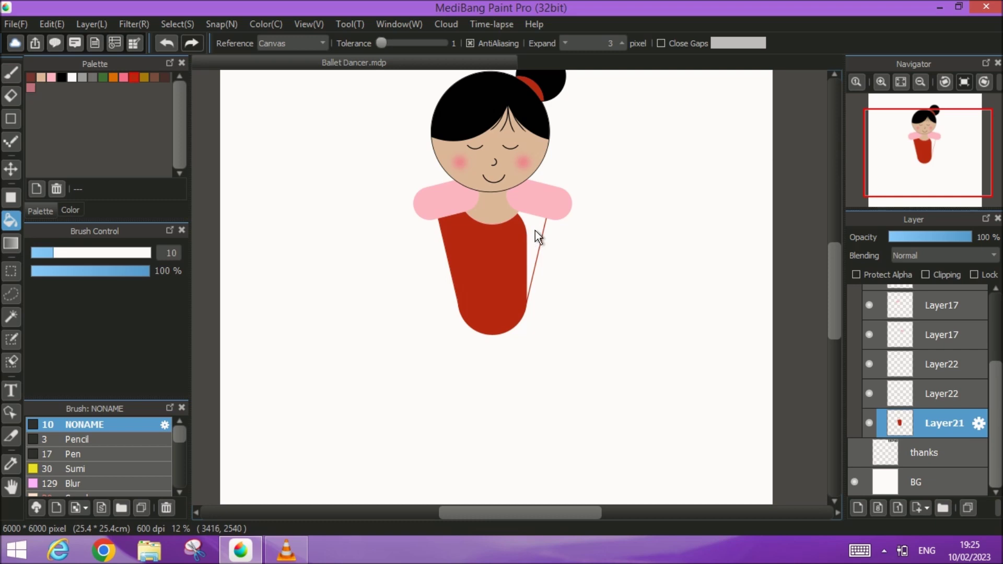
{"action": "left_click", "coordinate": [539, 237]}
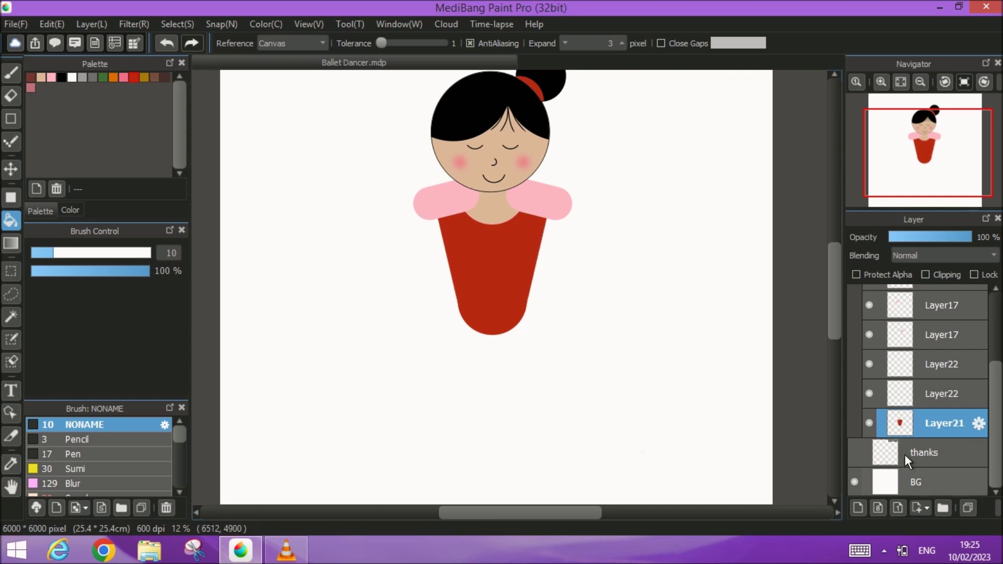
- Check the visibility of both line layers, then merge them down into the torso layer, Layer21
{"action": "left_click", "coordinate": [869, 394]}
{"action": "left_click", "coordinate": [869, 365]}
{"action": "left_click", "coordinate": [869, 365]}
{"action": "left_click", "coordinate": [869, 394]}
{"action": "left_click", "coordinate": [923, 363]}
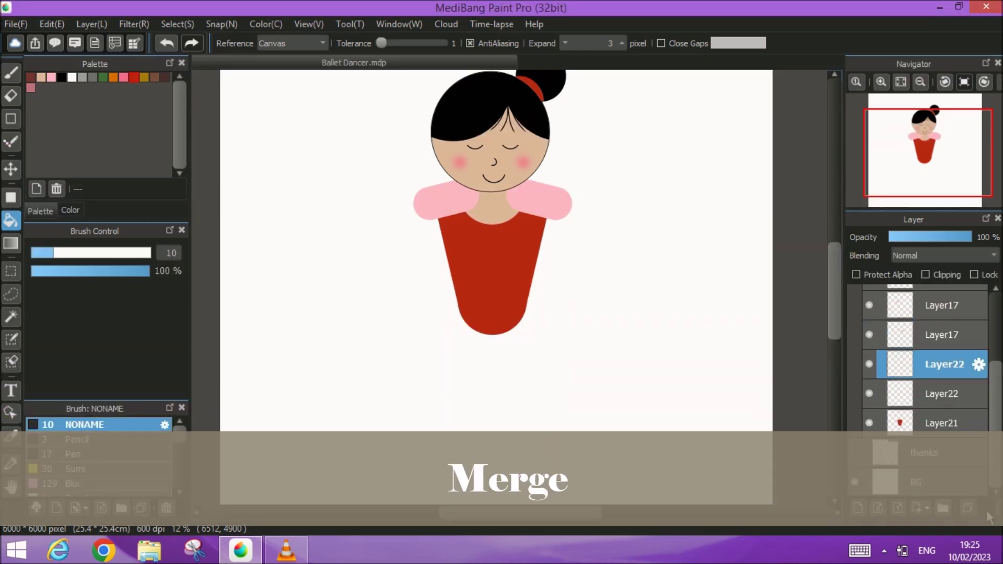
{"action": "left_click", "coordinate": [995, 507]}
{"action": "left_click", "coordinate": [988, 473]}
{"action": "left_click", "coordinate": [995, 507]}
{"action": "left_click", "coordinate": [986, 473]}
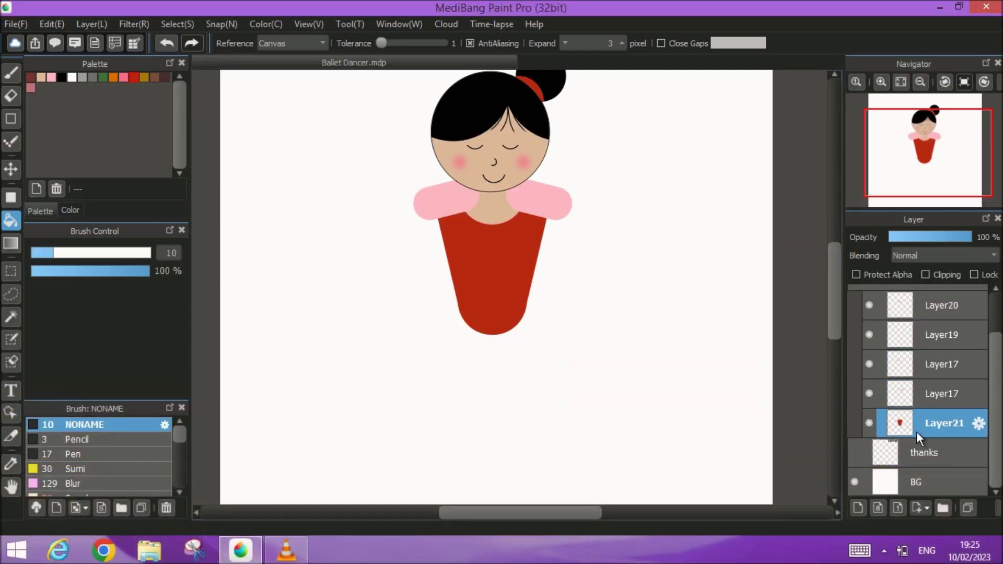
- Hide Layer19 and both Layer17 shoulder layers, keeping the neck layer Layer20 and the torso shown
{"action": "left_click", "coordinate": [869, 334]}
{"action": "left_click", "coordinate": [869, 364]}
{"action": "left_click", "coordinate": [869, 393]}
{"action": "left_click", "coordinate": [868, 305]}
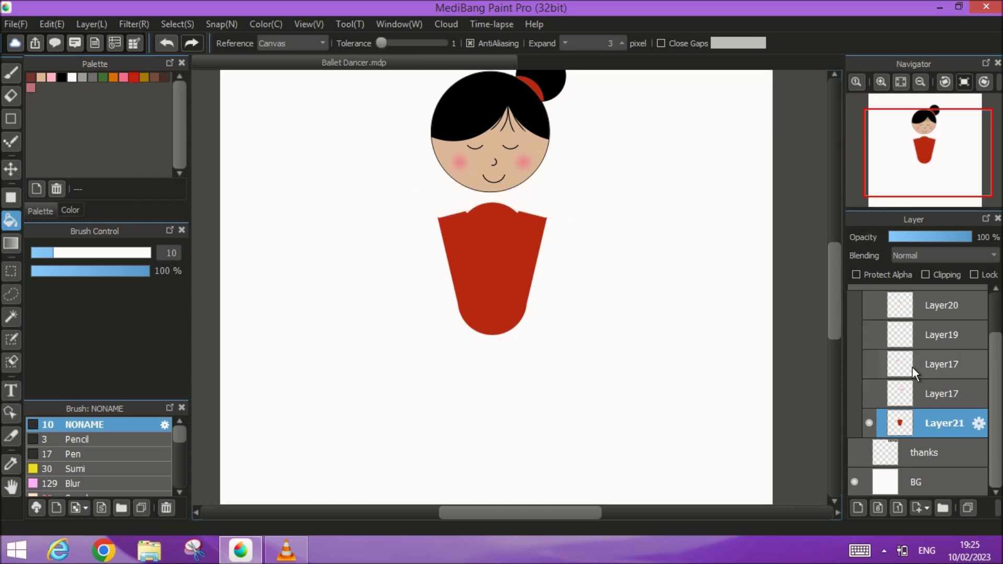
{"action": "left_click", "coordinate": [868, 305]}
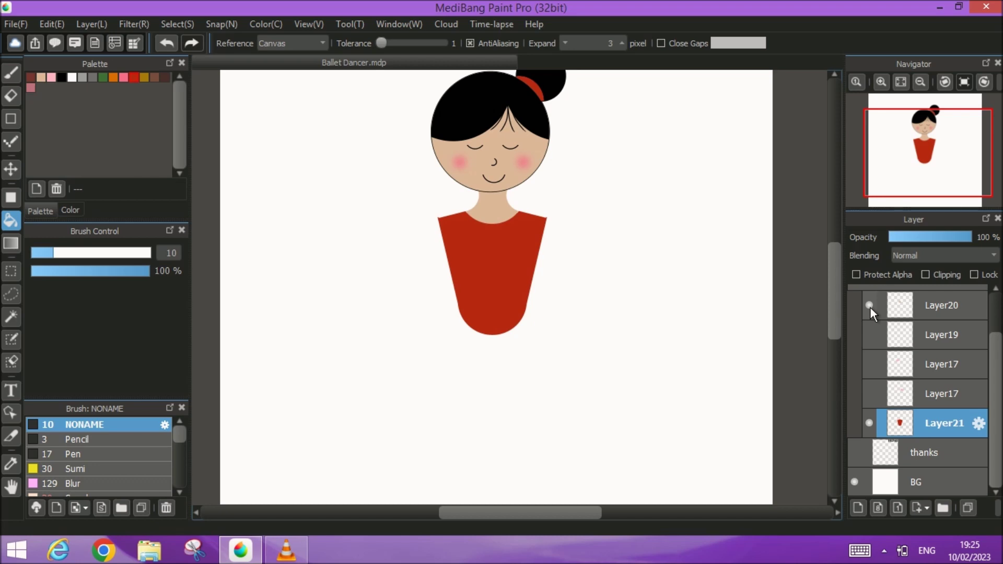
{"action": "scroll", "coordinate": [903, 355], "scroll_direction": "up", "scroll_amount": 2}
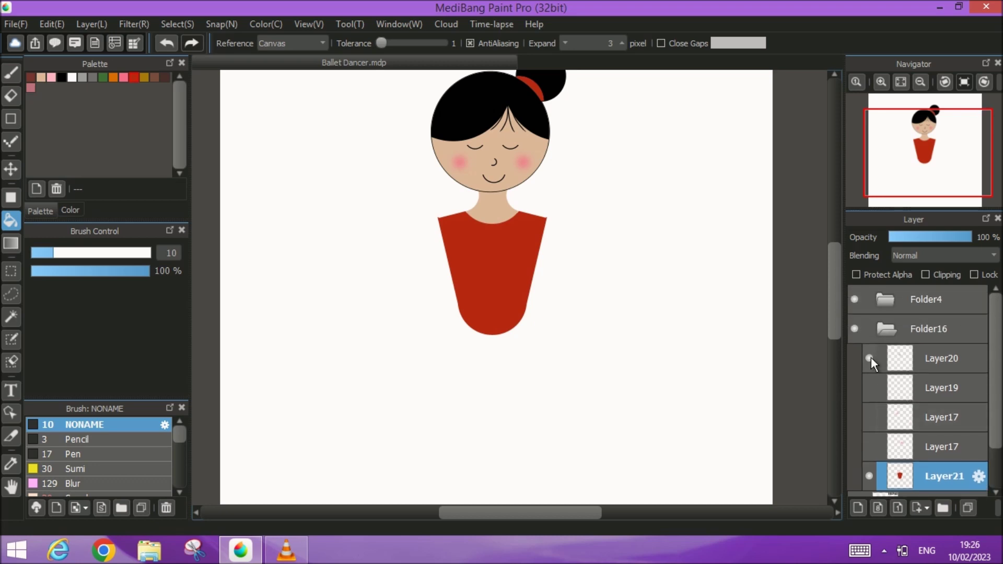
- Erase the stray red dots at the torso's two upper outer corners with the size 128 eraser
{"action": "left_click", "coordinate": [901, 82]}
{"action": "key", "text": "w"}
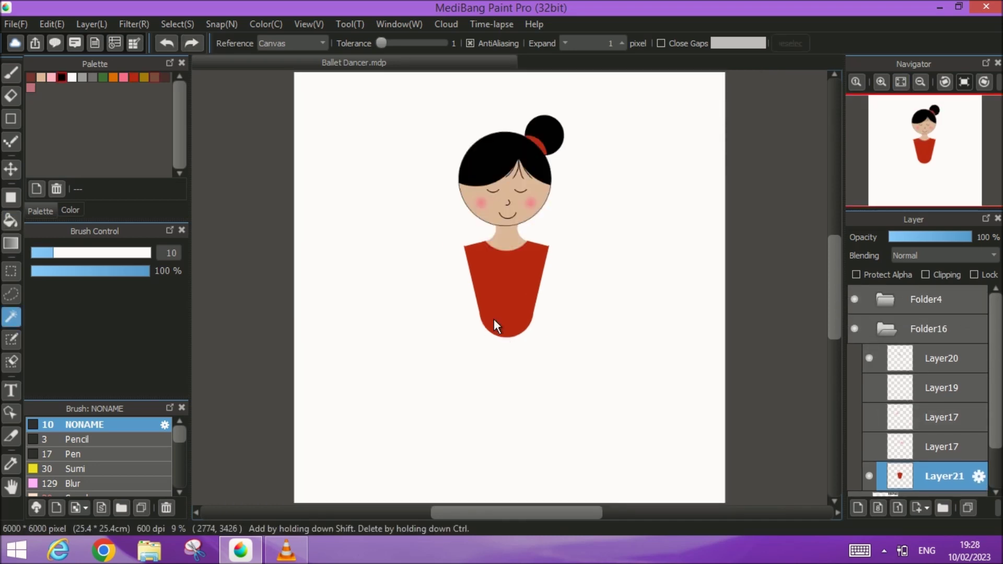
{"action": "scroll", "coordinate": [493, 319], "scroll_direction": "down", "scroll_amount": 1}
{"action": "scroll", "coordinate": [493, 320], "scroll_direction": "up", "scroll_amount": 5}
{"action": "left_click_drag", "start_coordinate": [510, 166], "coordinate": [459, 350]}
{"action": "scroll", "coordinate": [460, 349], "scroll_direction": "up", "scroll_amount": 2}
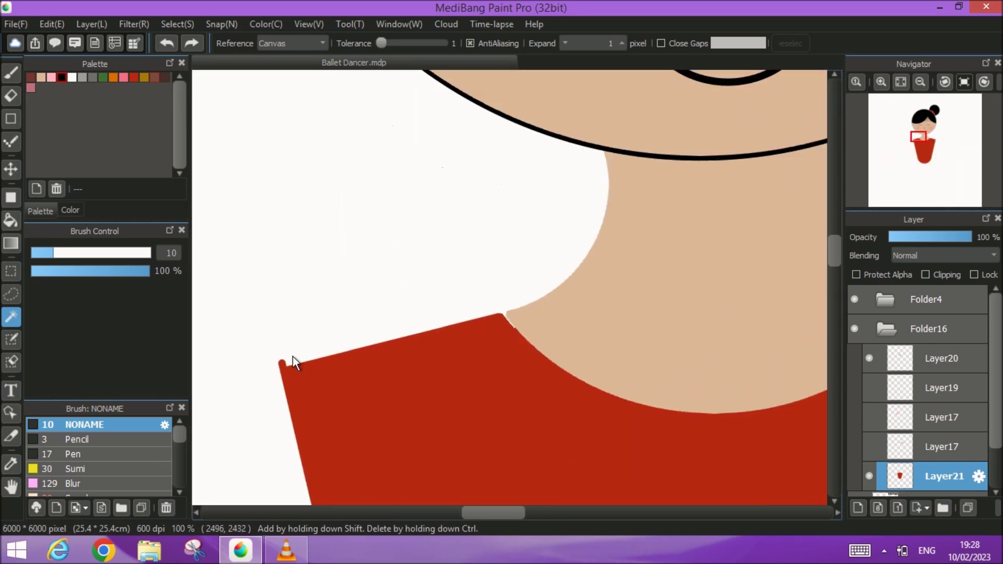
{"action": "left_click", "coordinate": [11, 96]}
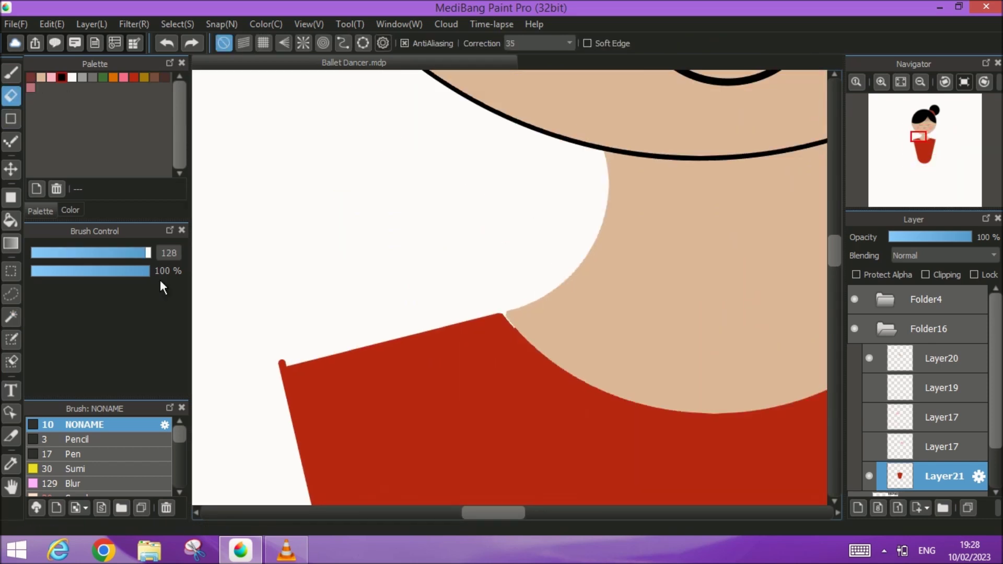
{"action": "left_click", "coordinate": [271, 324]}
{"action": "left_click_drag", "start_coordinate": [683, 268], "coordinate": [425, 261]}
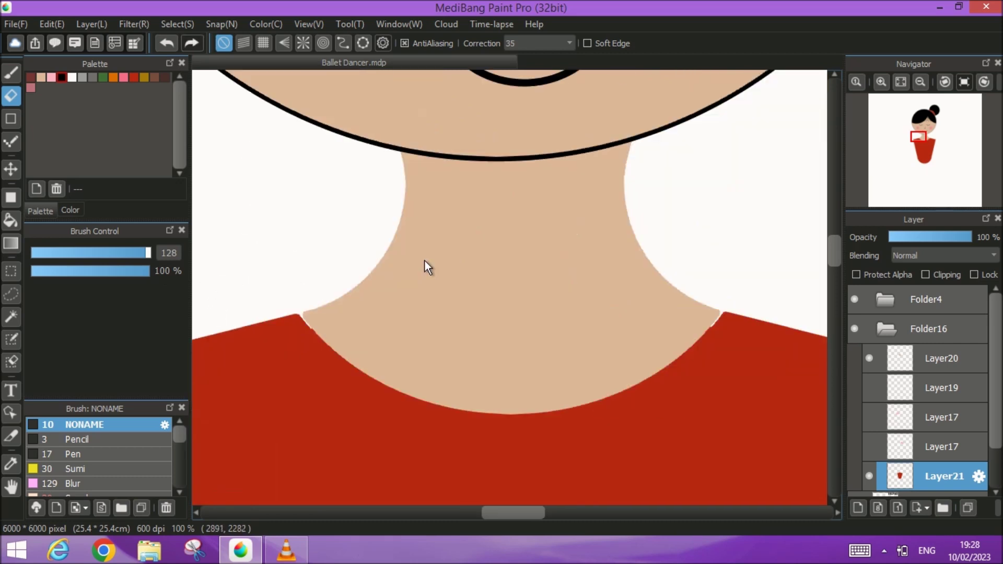
{"action": "scroll", "coordinate": [425, 261], "scroll_direction": "right", "scroll_amount": 5}
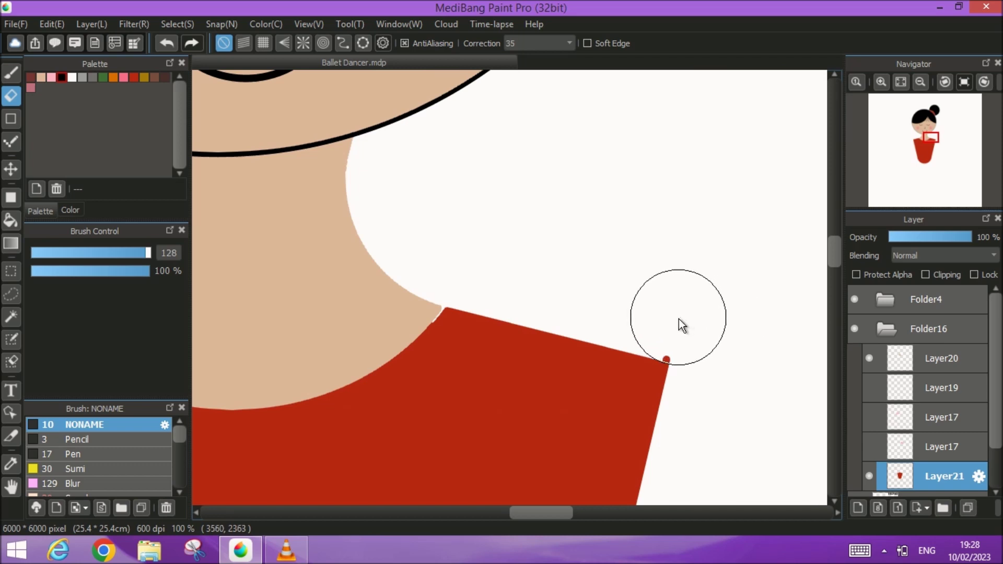
{"action": "left_click", "coordinate": [678, 318]}
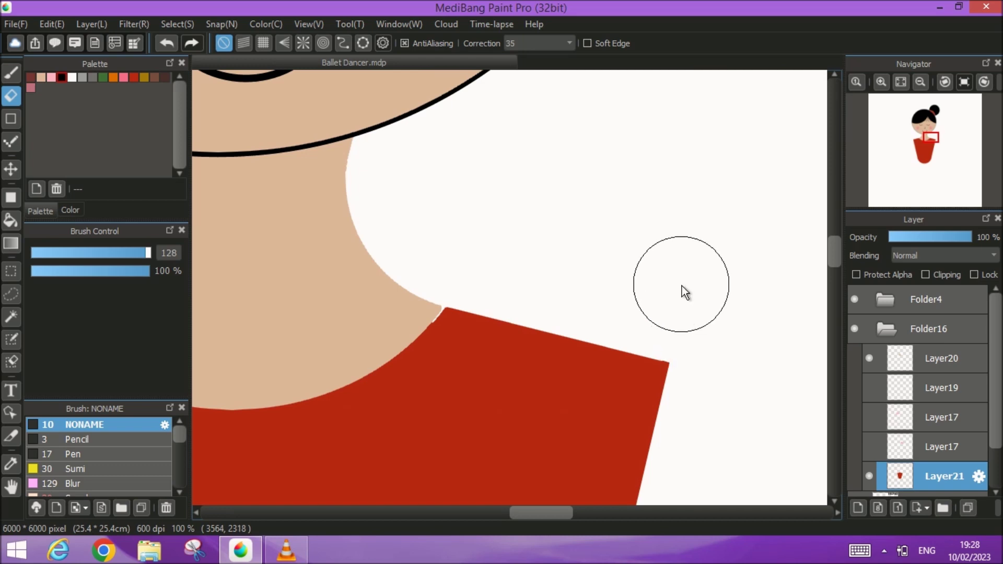
{"action": "left_click", "coordinate": [903, 85]}
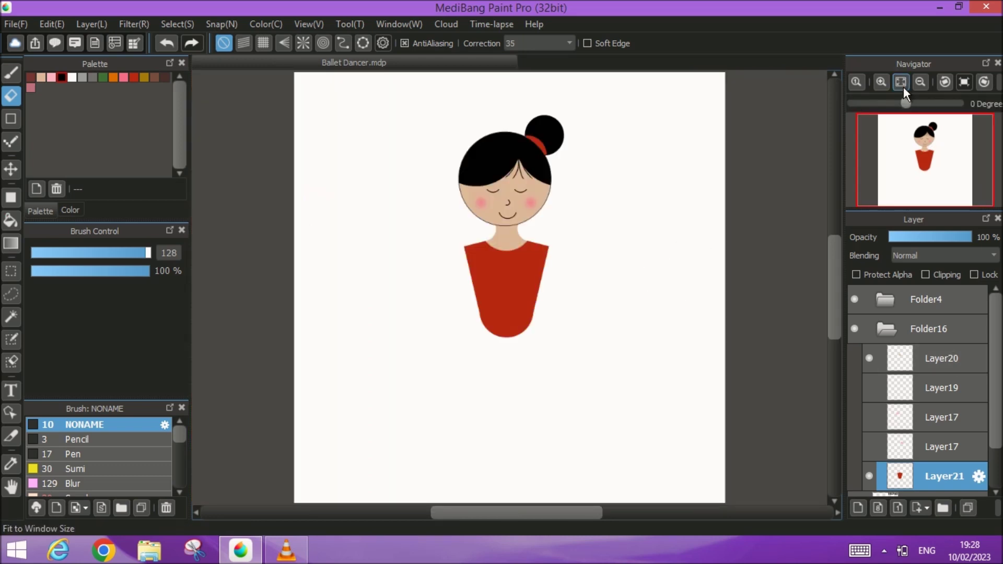
- Hide the neck layer, select the torso by color, draw a 10-pixel black selection border on its boundary, and deselect
{"action": "left_click", "coordinate": [869, 359]}
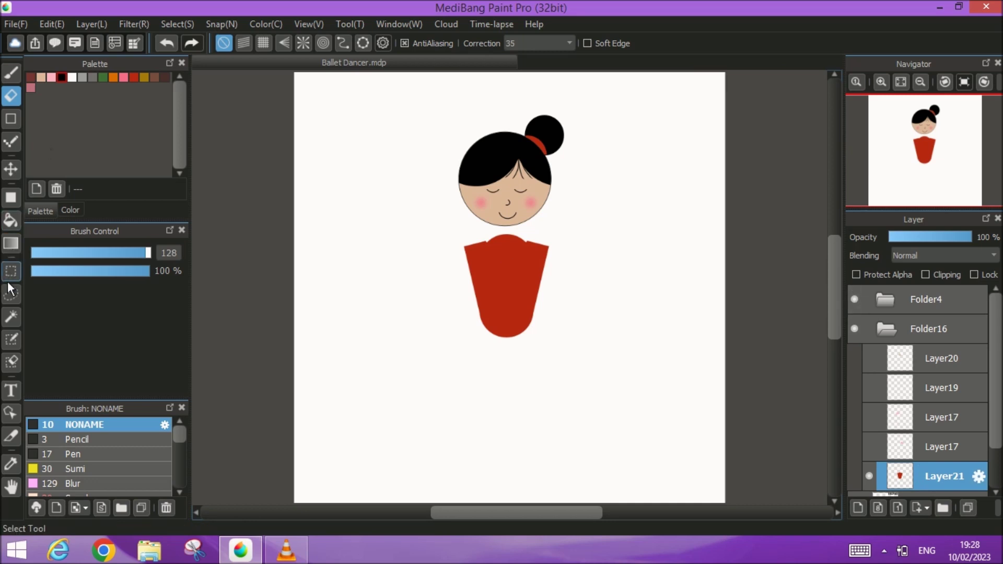
{"action": "left_click", "coordinate": [11, 317]}
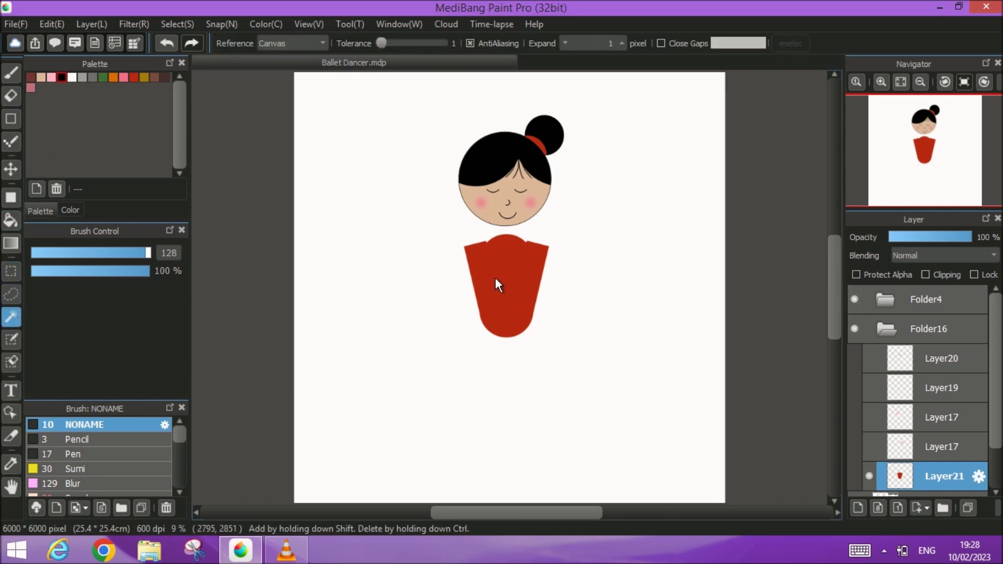
{"action": "left_click", "coordinate": [495, 277]}
{"action": "left_click", "coordinate": [177, 24]}
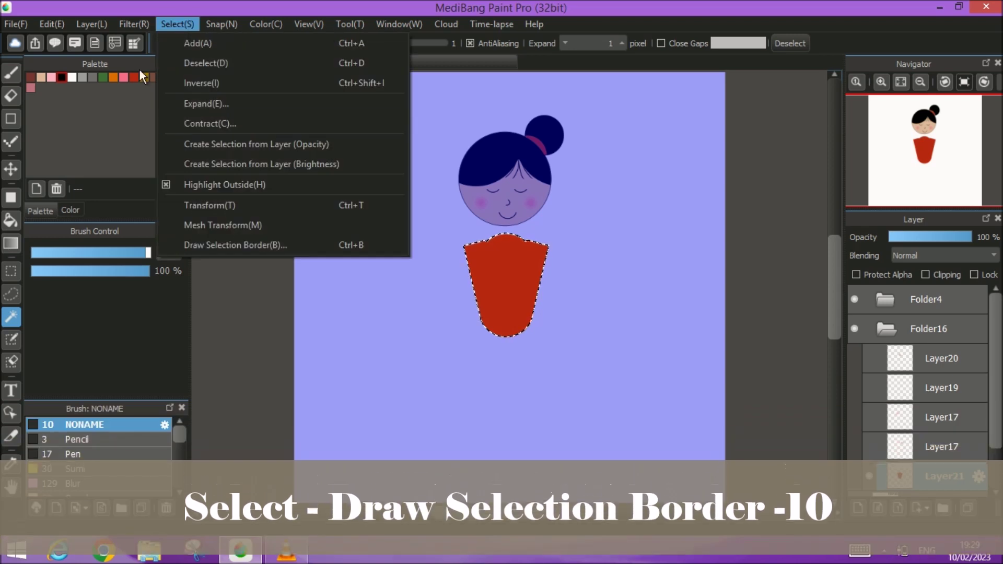
{"action": "left_click", "coordinate": [223, 244]}
{"action": "left_click_drag", "start_coordinate": [450, 289], "coordinate": [424, 289]}
{"action": "type", "text": "10"}
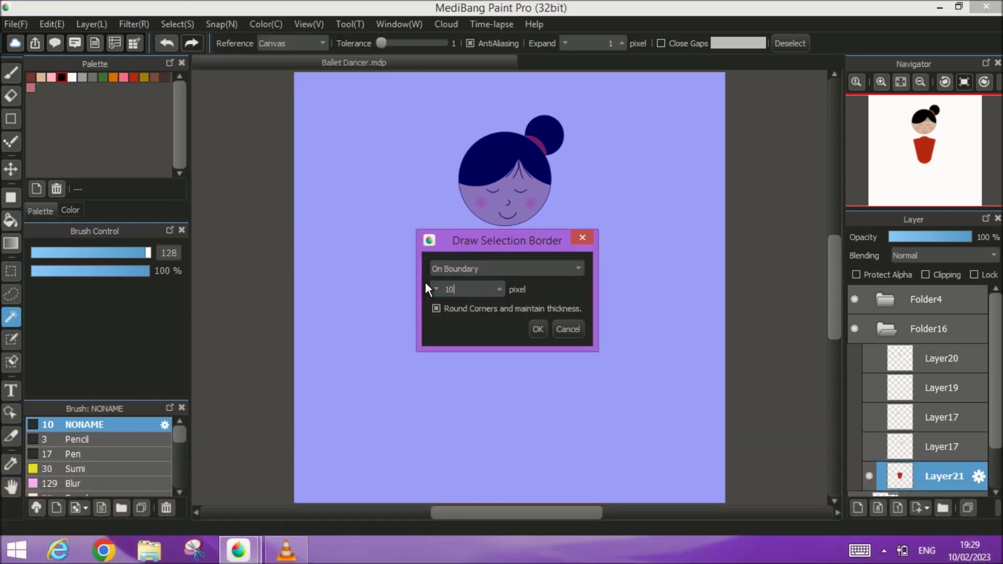
{"action": "left_click", "coordinate": [538, 329]}
{"action": "left_click", "coordinate": [790, 42]}
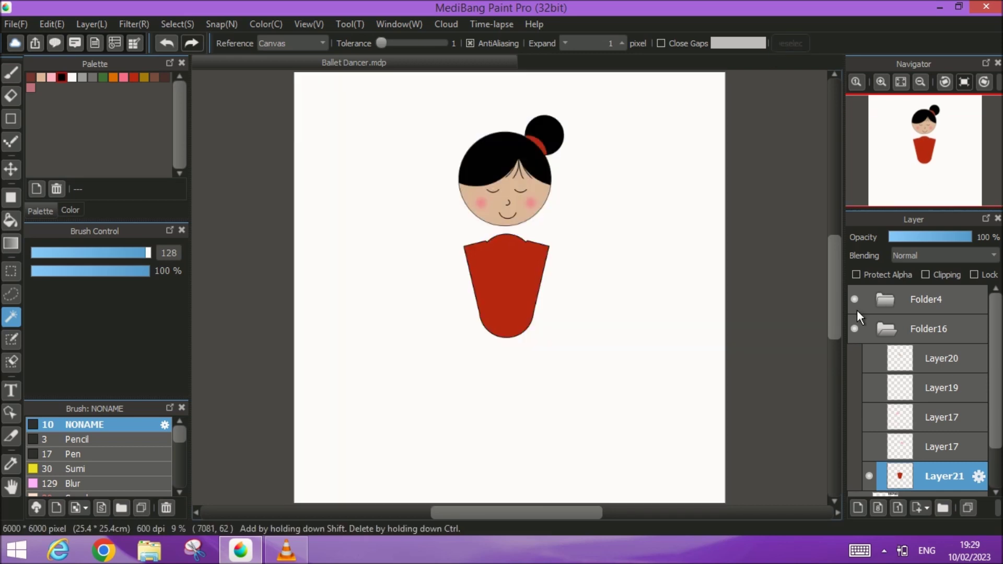
- Hide the head folder Folder4 and the torso layer Layer21, show the neck layer Layer20, and make it active
{"action": "left_click", "coordinate": [854, 299]}
{"action": "left_click", "coordinate": [868, 358]}
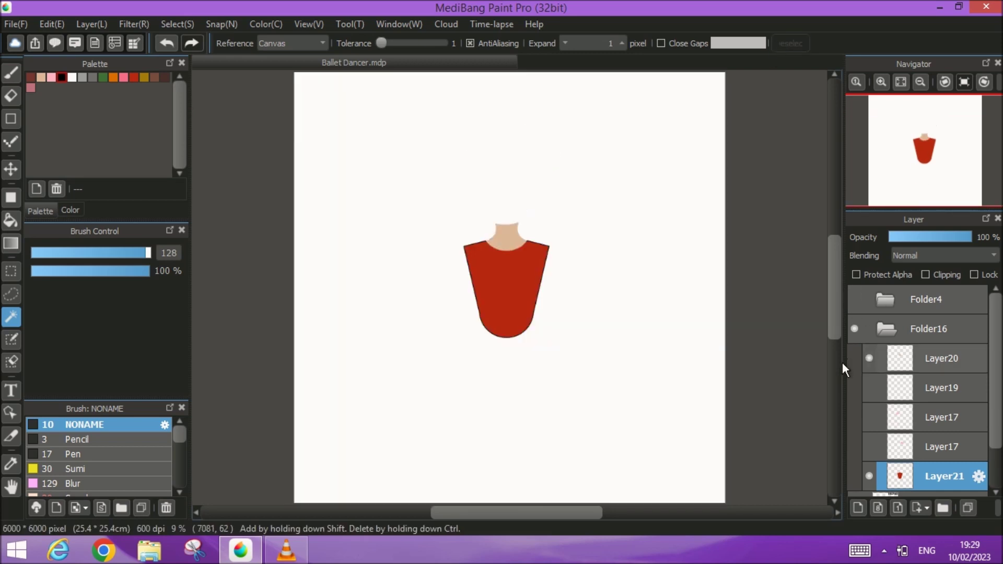
{"action": "left_click", "coordinate": [869, 475]}
{"action": "left_click", "coordinate": [945, 358]}
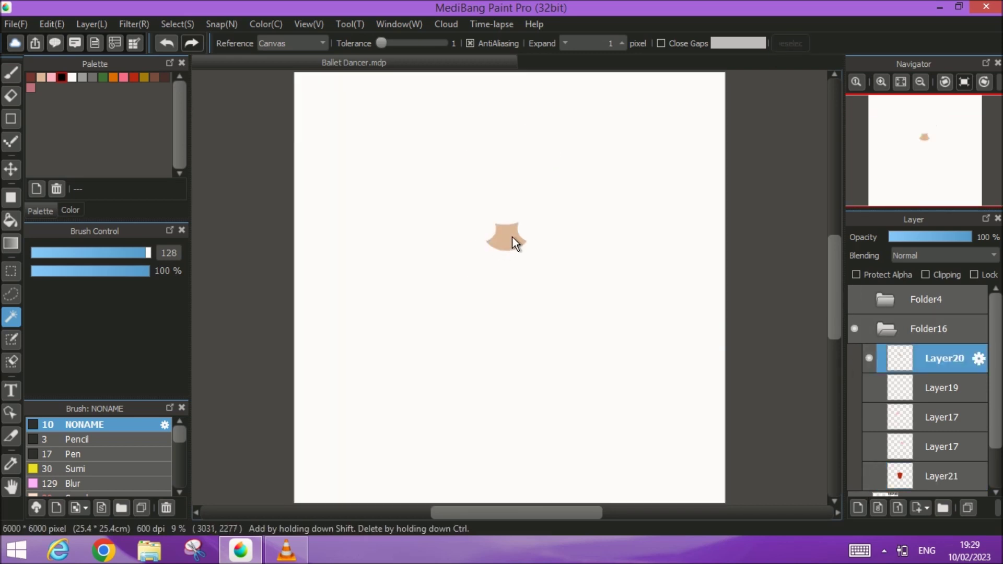
- Select the neck by color, draw a 10-pixel black selection border around it, and deselect
{"action": "left_click", "coordinate": [512, 236]}
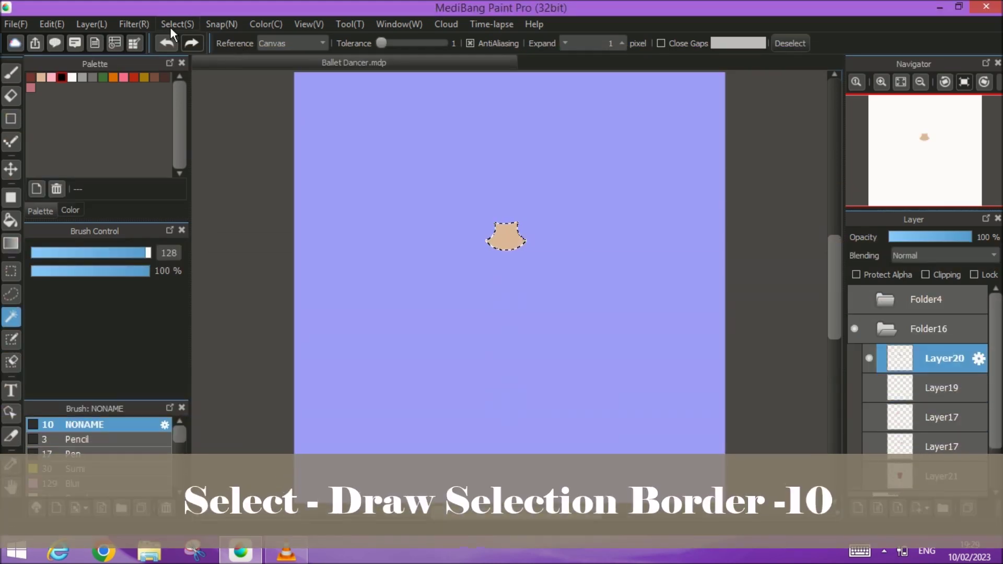
{"action": "left_click", "coordinate": [170, 27]}
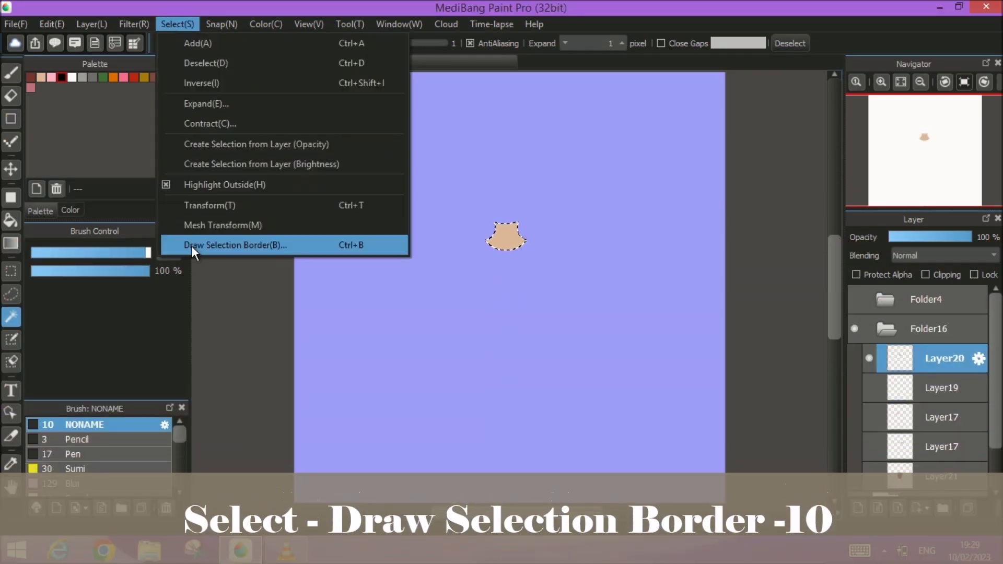
{"action": "left_click", "coordinate": [192, 248]}
{"action": "left_click", "coordinate": [537, 329]}
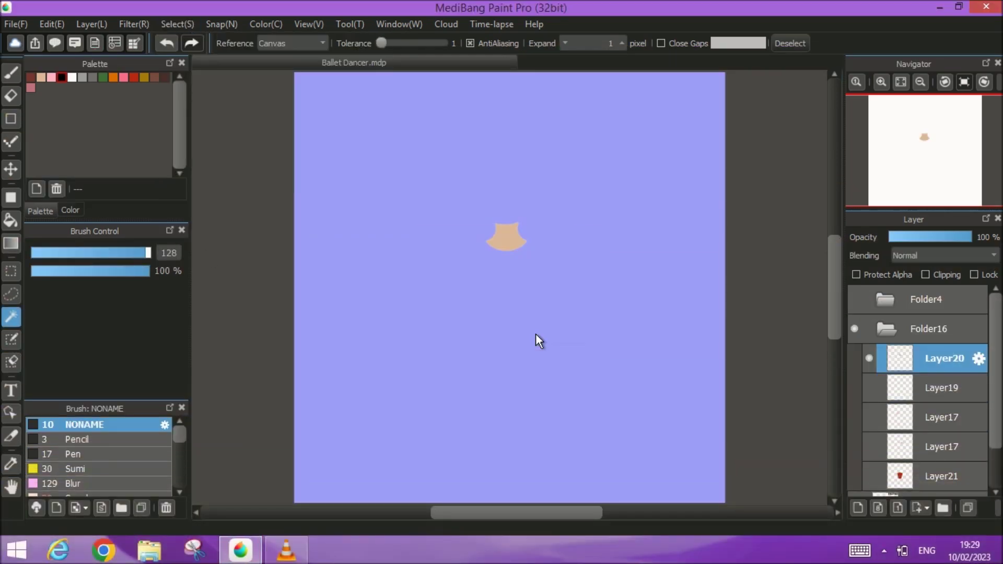
{"action": "left_click", "coordinate": [789, 43]}
- Show the head folder Folder4 and the torso layer Layer21 again, and collapse Folder16
{"action": "left_click", "coordinate": [855, 299]}
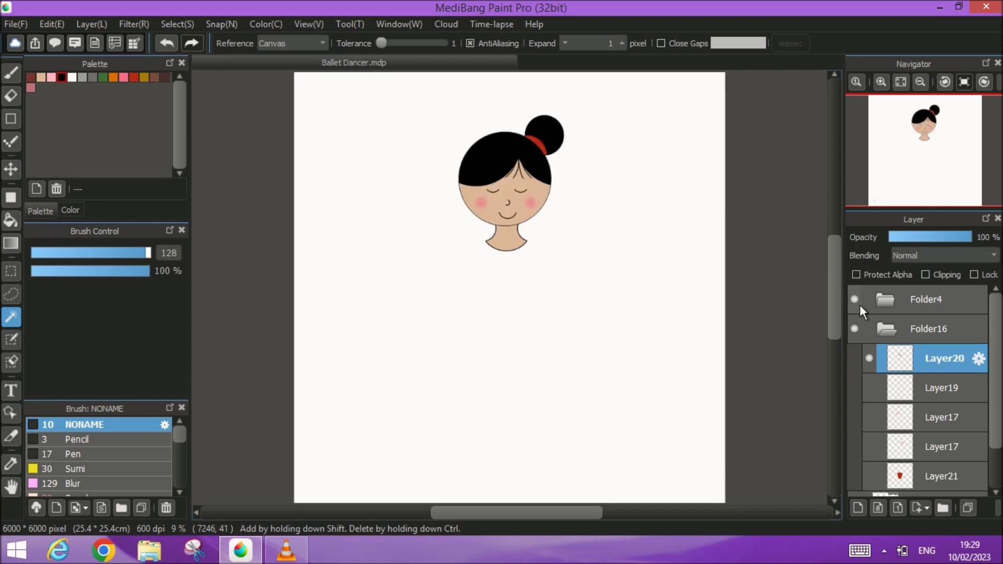
{"action": "left_click", "coordinate": [868, 475]}
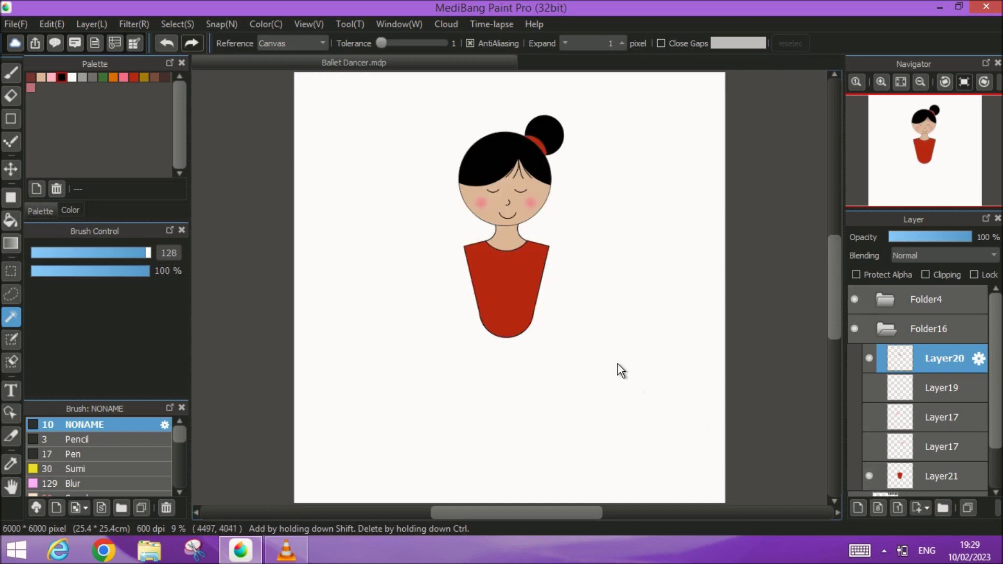
{"action": "left_click", "coordinate": [940, 328]}
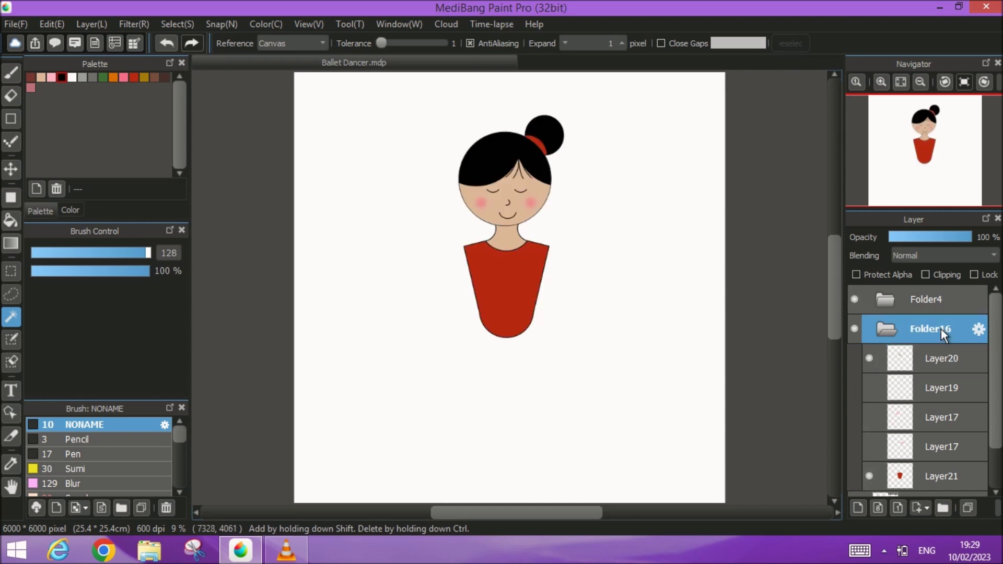
{"action": "left_click", "coordinate": [883, 327]}
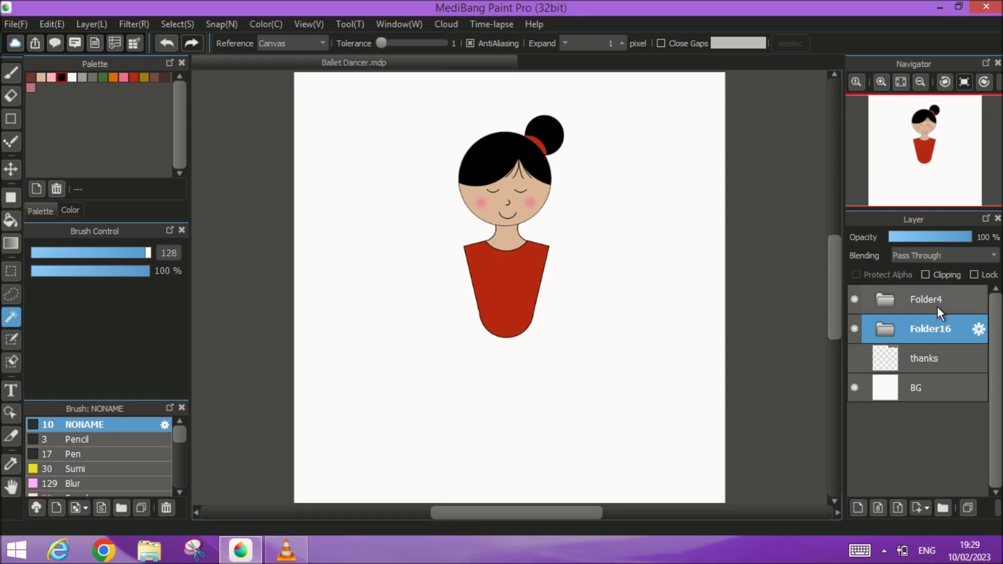
- Move the head folder Folder4 and the body folder Folder16 straight up by about 379 pixels each
{"action": "left_click", "coordinate": [11, 169]}
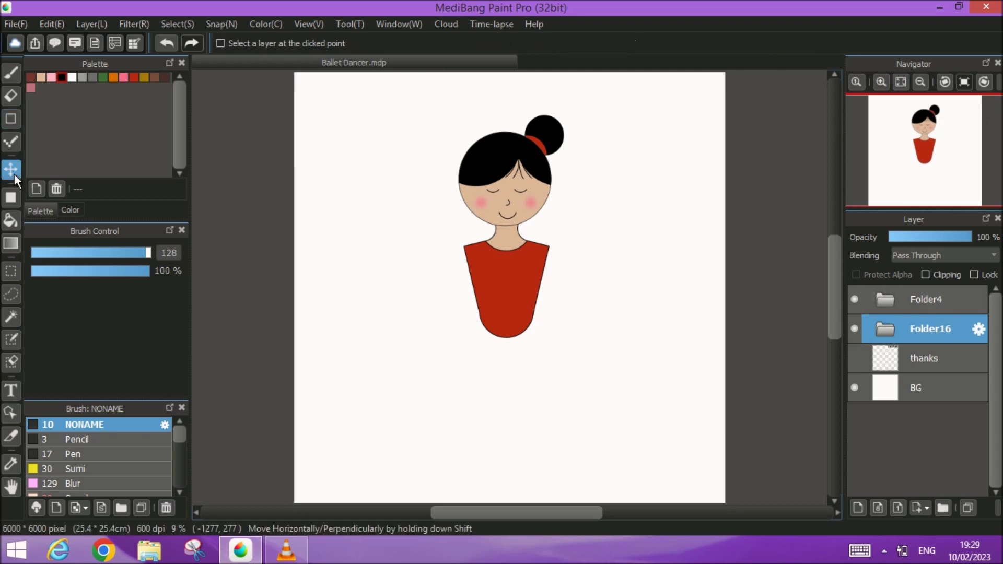
{"action": "left_click", "coordinate": [954, 300]}
{"action": "left_click_drag", "start_coordinate": [506, 199], "coordinate": [513, 172]}
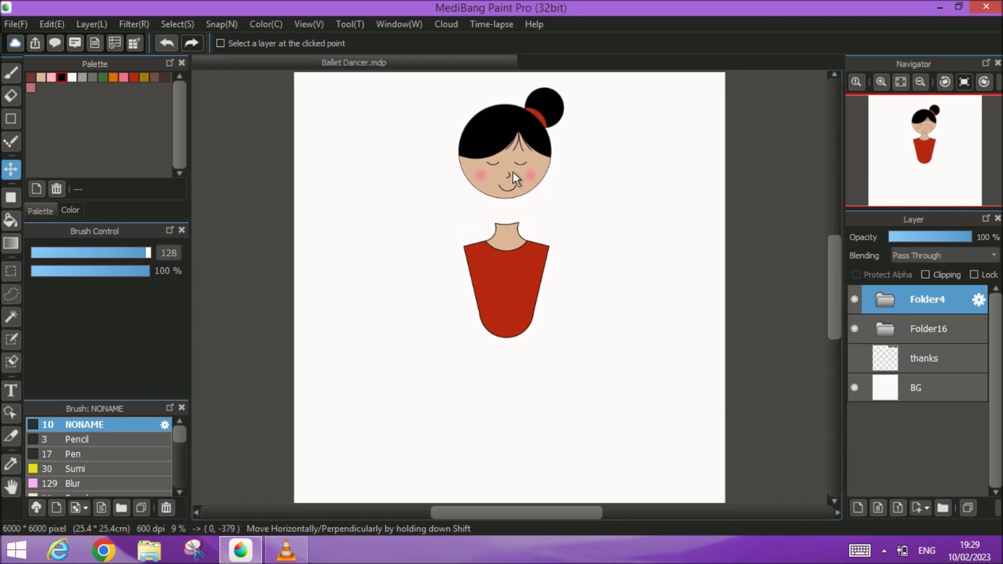
{"action": "left_click", "coordinate": [928, 331]}
{"action": "left_click_drag", "start_coordinate": [518, 307], "coordinate": [504, 272]}
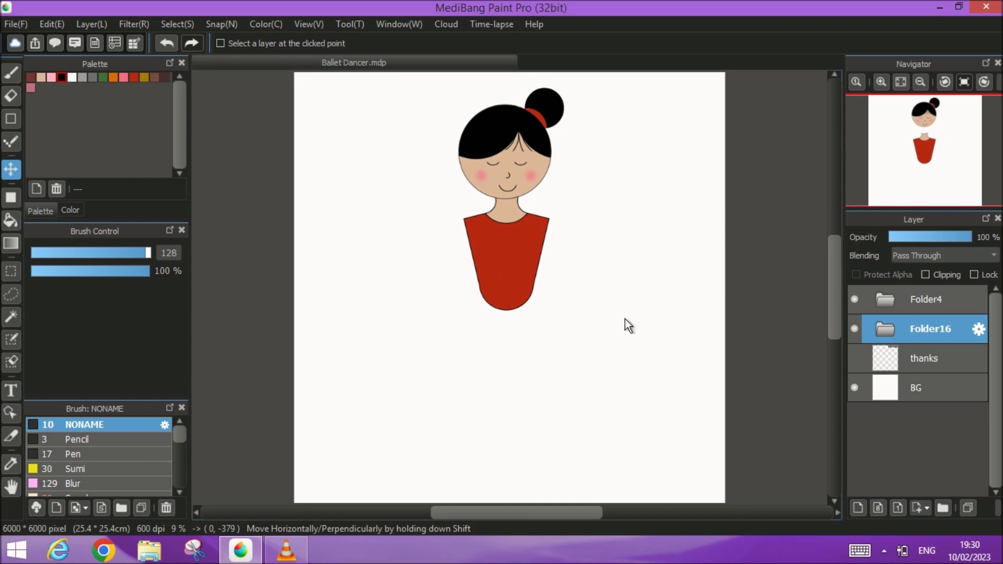
- Create a new folder above Folder4 and add an empty layer inside it
{"action": "left_click", "coordinate": [941, 308]}
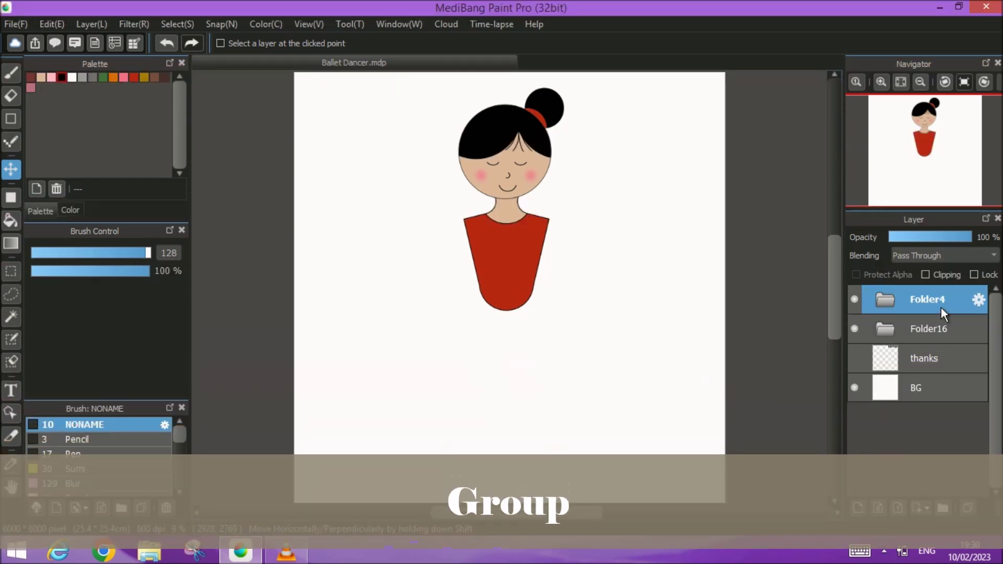
{"action": "left_click", "coordinate": [942, 507]}
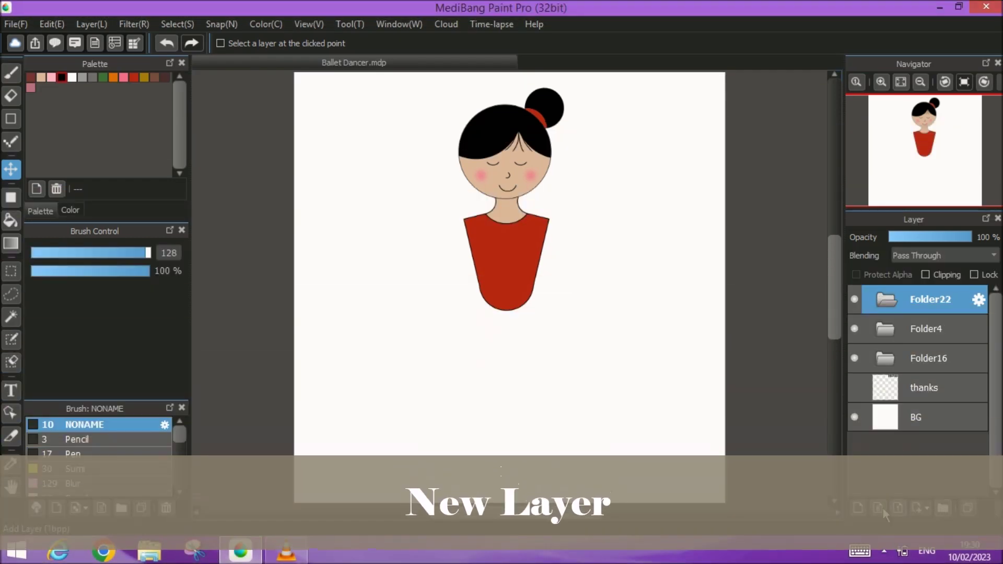
{"action": "left_click", "coordinate": [857, 509]}
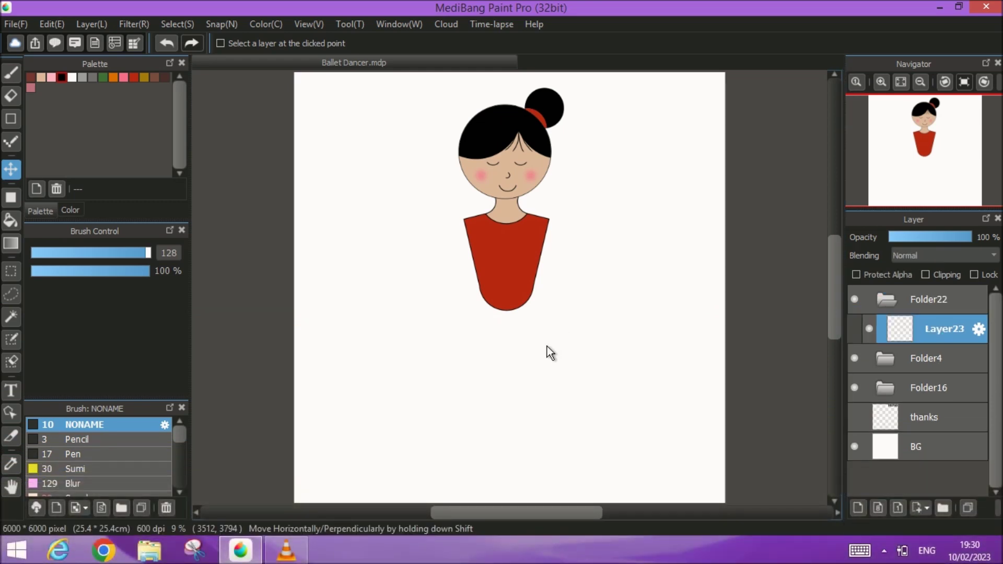
- Draw a large black ellipse outline on Layer23 with a line width of 30
{"action": "left_click", "coordinate": [11, 119]}
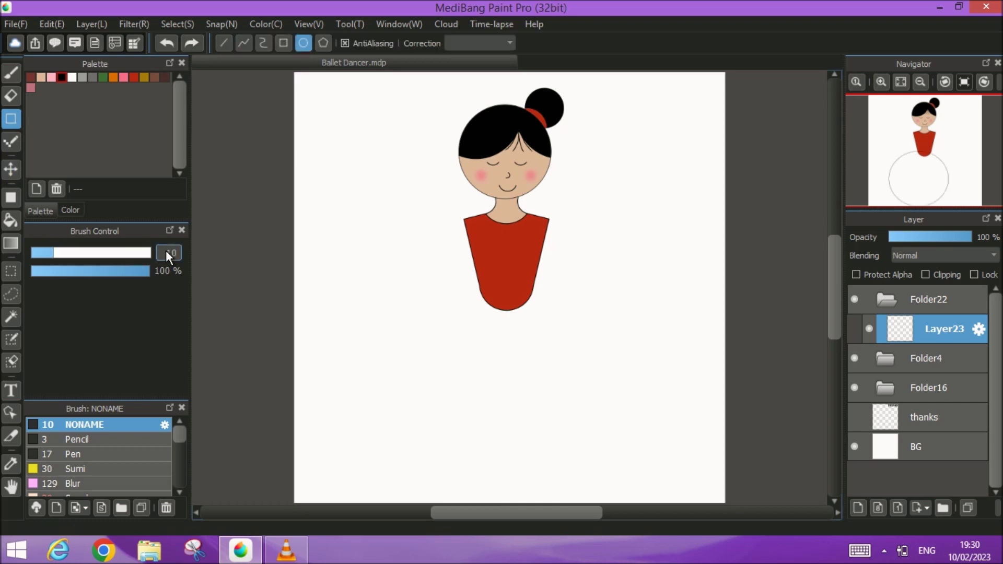
{"action": "key", "text": "BackSpace"}
{"action": "type", "text": "30"}
{"action": "mouse_move", "coordinate": [549, 315]}
{"action": "left_mouse_down"}
{"action": "mouse_move", "coordinate": [606, 309]}
{"action": "mouse_move", "coordinate": [681, 191]}
{"action": "left_mouse_up"}
{"action": "left_click_drag", "start_coordinate": [405, 452], "coordinate": [383, 465]}
- Move the ellipse so it is centered on the figure with its middle level with the torso's bottom edge
{"action": "left_click", "coordinate": [10, 169]}
{"action": "left_click_drag", "start_coordinate": [560, 185], "coordinate": [529, 295]}
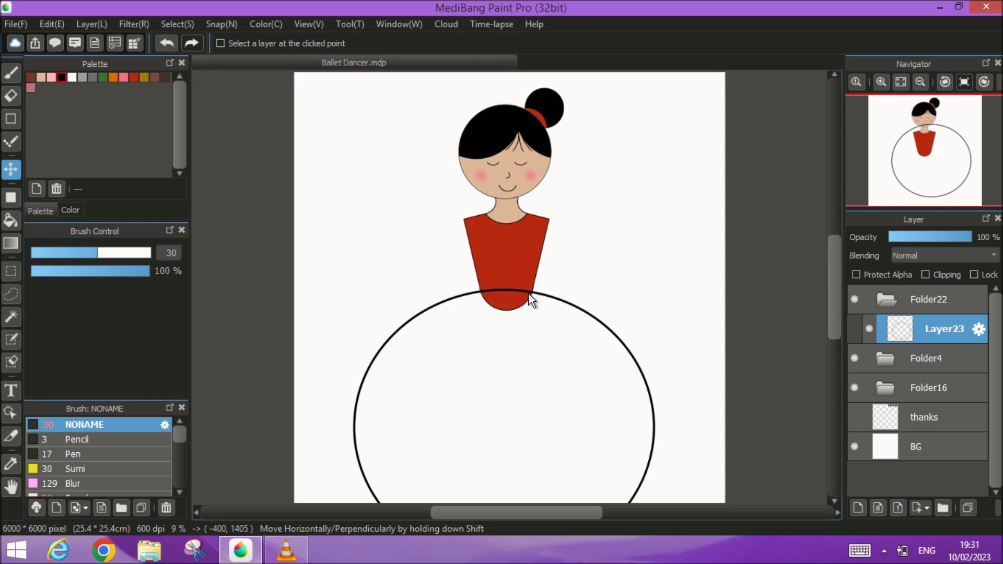
{"action": "left_click_drag", "start_coordinate": [531, 300], "coordinate": [539, 180]}
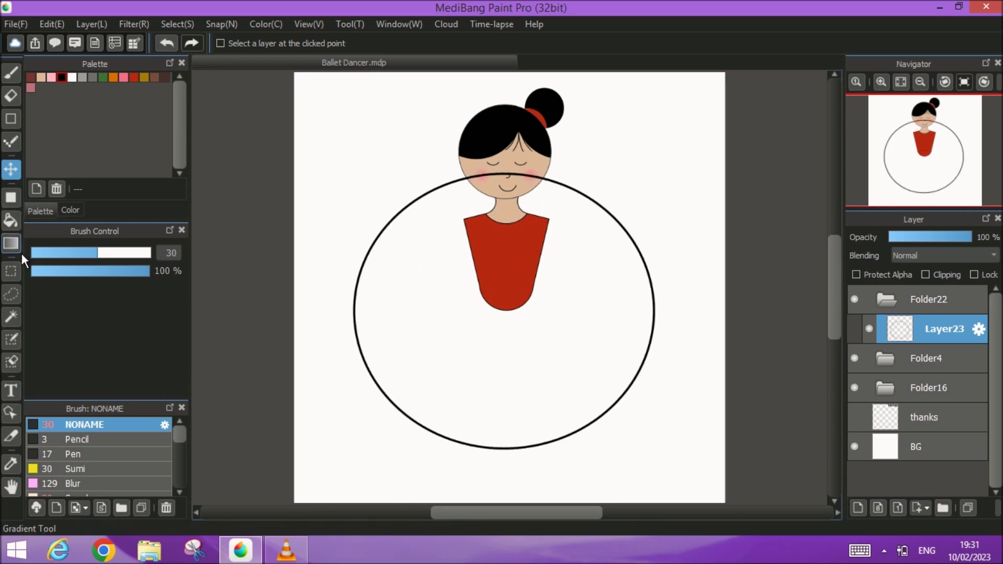
- Select the ellipse's lower half below the torso with a rectangular selection, cut it away, and deselect
{"action": "left_click", "coordinate": [11, 271]}
{"action": "left_click_drag", "start_coordinate": [711, 466], "coordinate": [308, 311]}
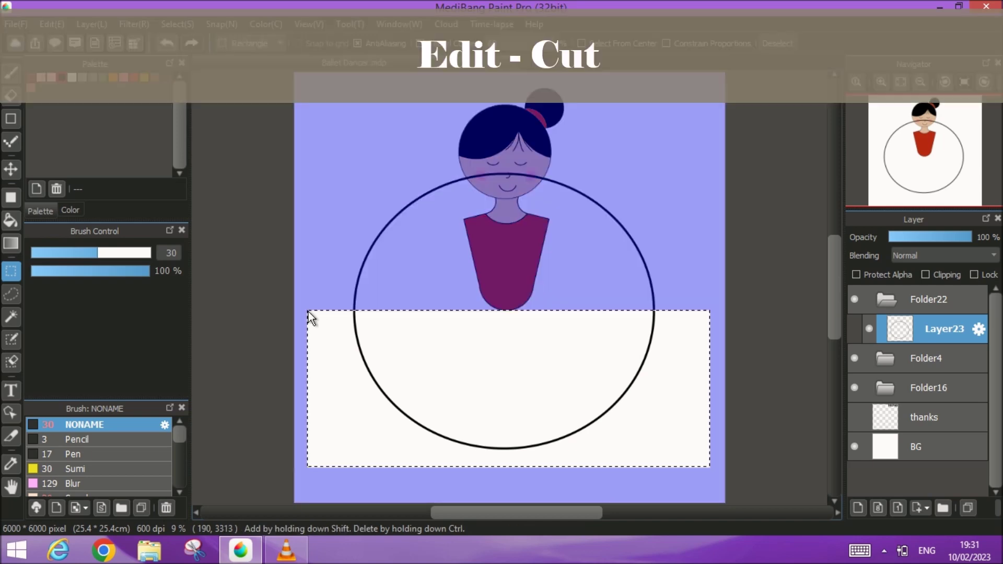
{"action": "left_click", "coordinate": [52, 24]}
{"action": "left_click", "coordinate": [79, 83]}
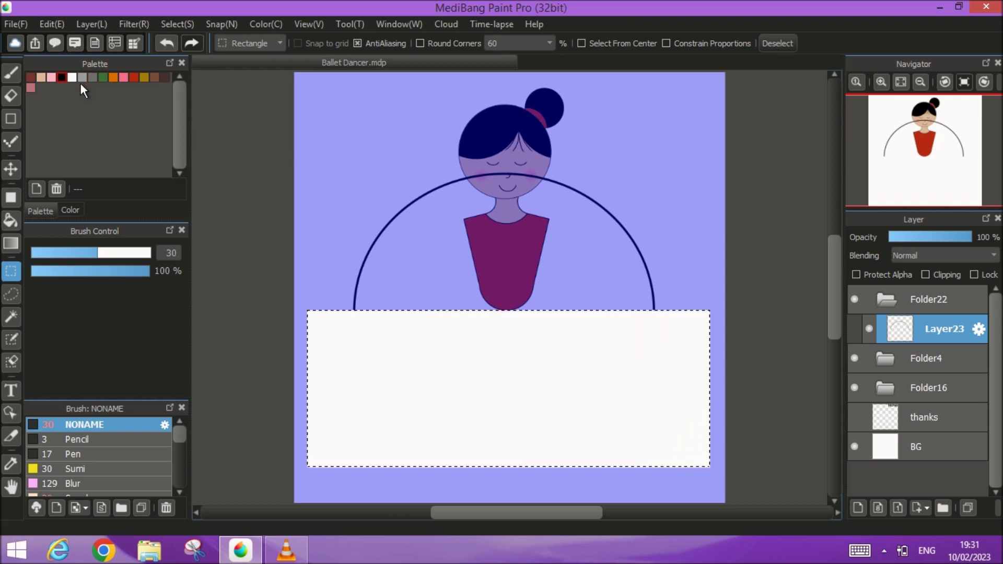
{"action": "left_click", "coordinate": [786, 45]}
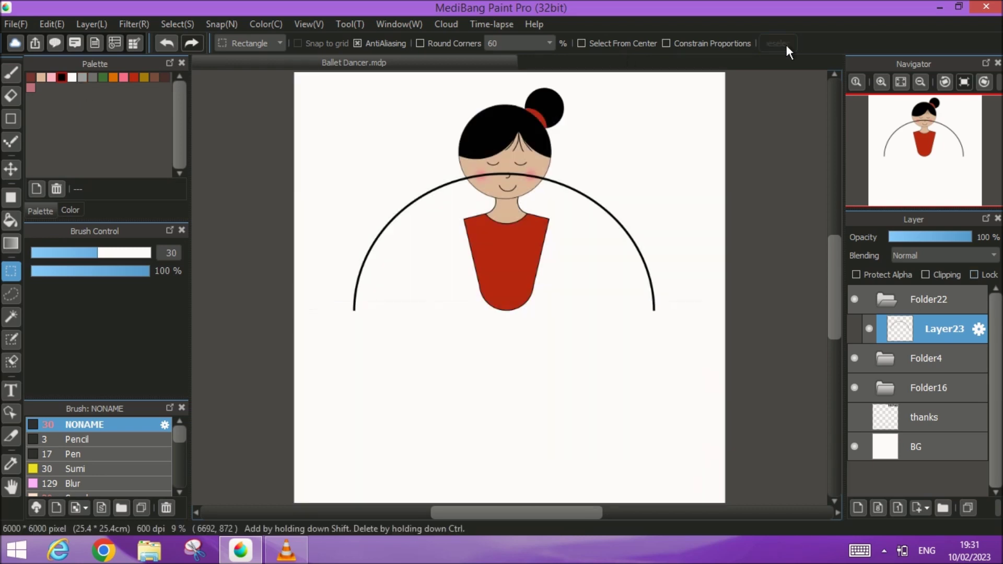
- Move the remaining arc straight down about 1661 pixels onto the torso's lower end, and place Folder22 below Folder16
{"action": "left_click", "coordinate": [10, 169]}
{"action": "left_click_drag", "start_coordinate": [520, 173], "coordinate": [521, 291]}
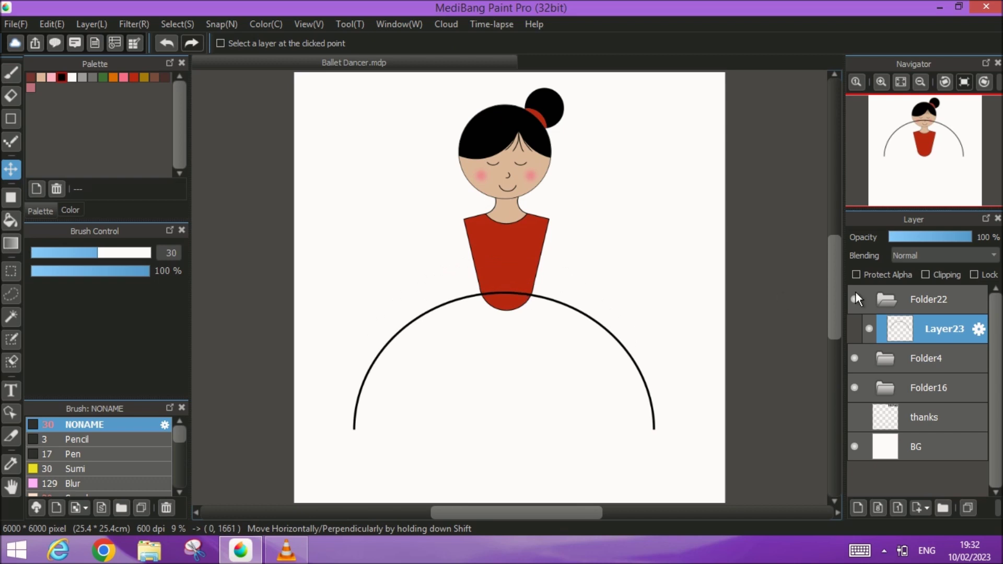
{"action": "left_click", "coordinate": [882, 301]}
{"action": "left_click_drag", "start_coordinate": [922, 303], "coordinate": [918, 365]}
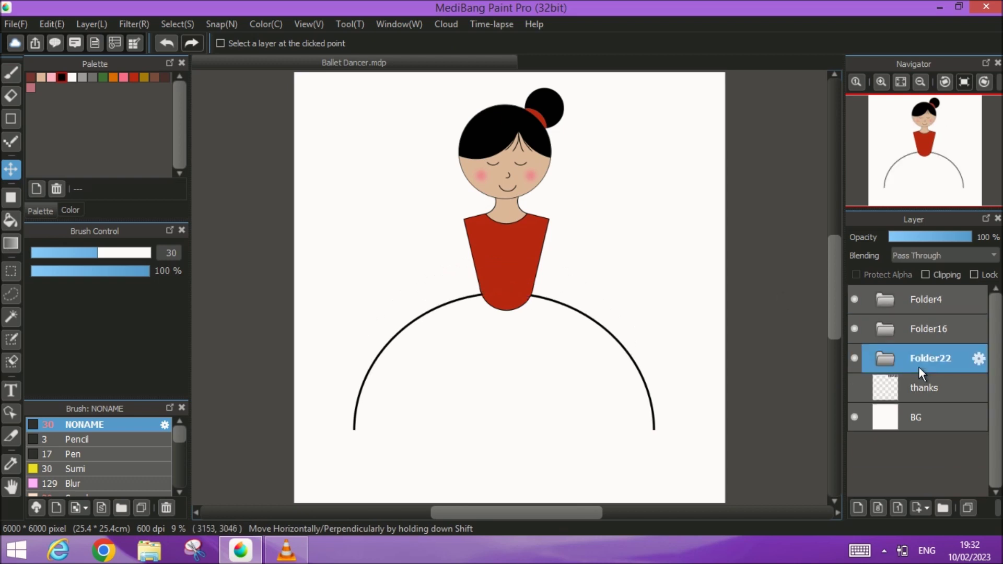
- Duplicate the arc layer Layer23 twice inside Folder22, shifting each copy further to the left
{"action": "left_click", "coordinate": [887, 360]}
{"action": "left_click", "coordinate": [935, 389]}
{"action": "left_click", "coordinate": [966, 506]}
{"action": "left_click_drag", "start_coordinate": [604, 340], "coordinate": [569, 332]}
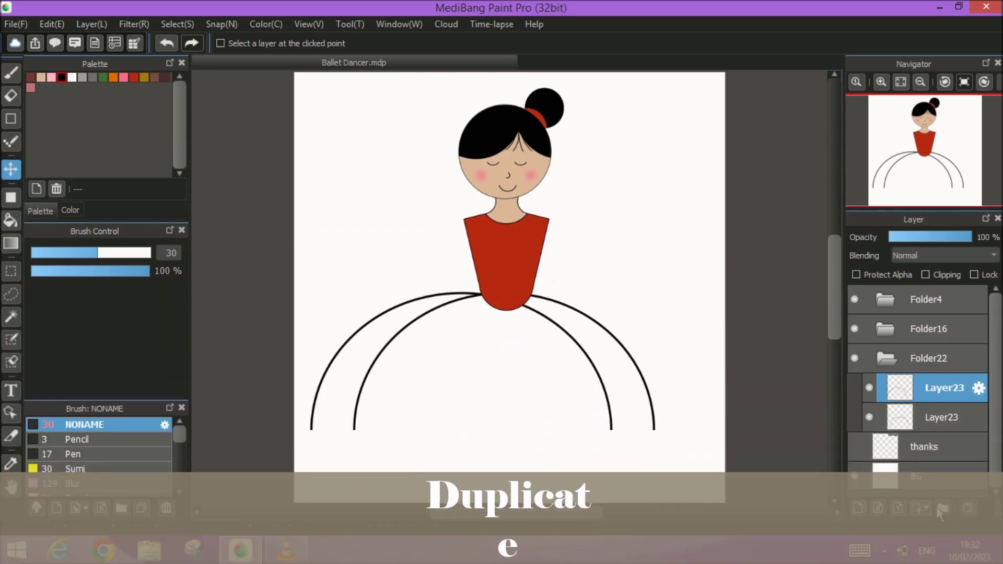
{"action": "left_click", "coordinate": [967, 507]}
{"action": "left_click_drag", "start_coordinate": [599, 371], "coordinate": [616, 396]}
- Erase the left halves of the two left-shifted arc copies with the eraser at size 286
{"action": "left_click", "coordinate": [942, 414]}
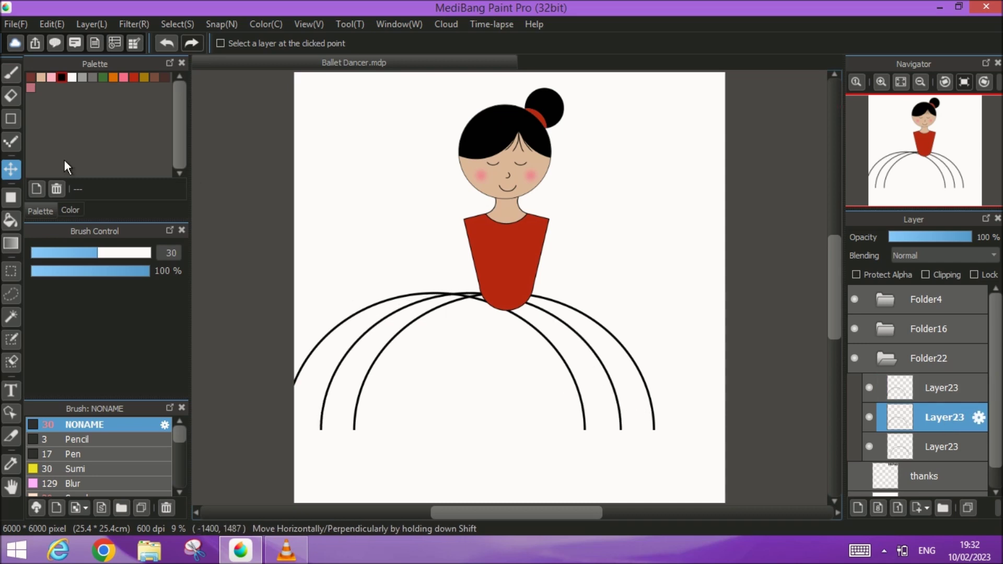
{"action": "left_click", "coordinate": [11, 96]}
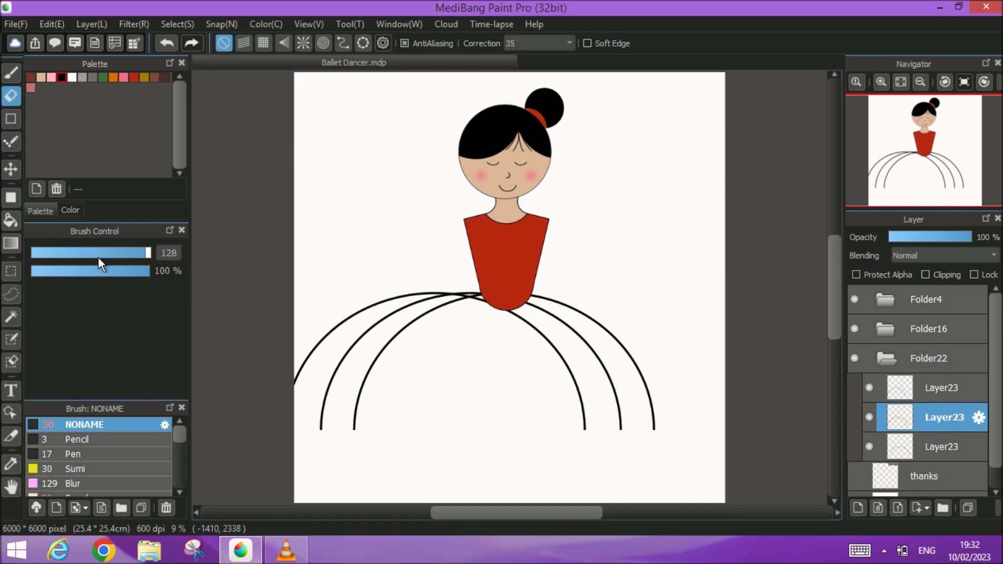
{"action": "left_click_drag", "start_coordinate": [148, 253], "coordinate": [168, 258]}
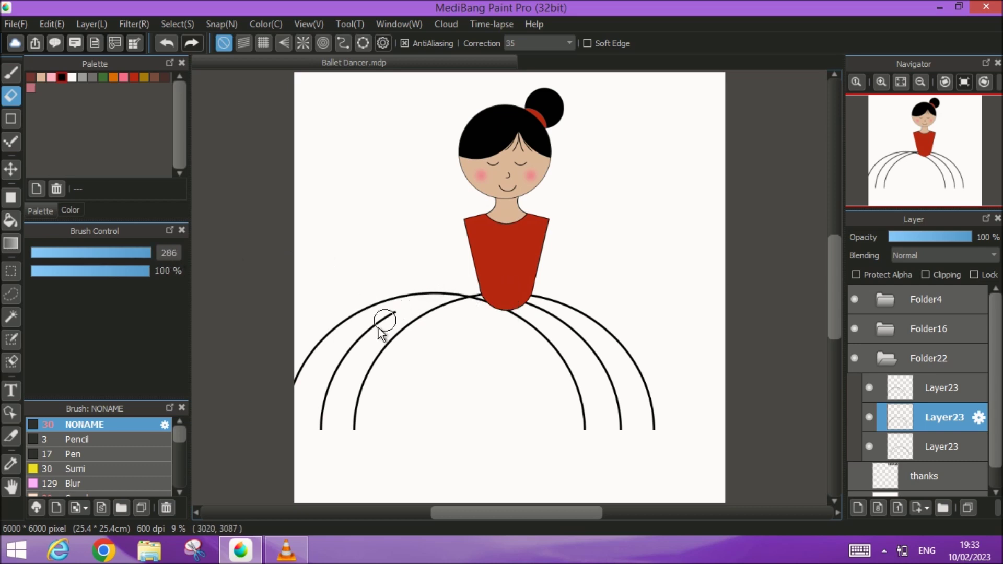
{"action": "left_click_drag", "start_coordinate": [351, 361], "coordinate": [314, 448]}
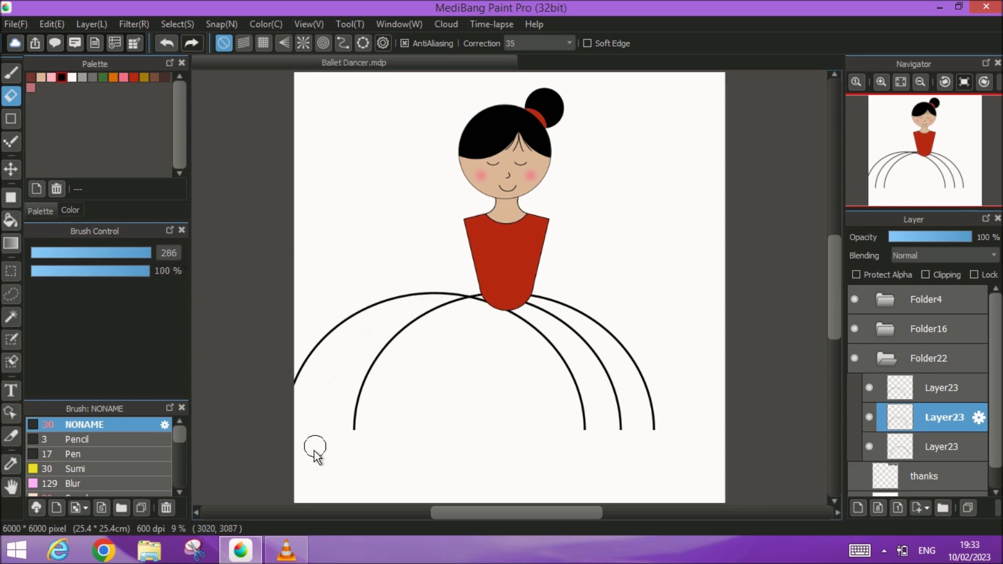
{"action": "left_click", "coordinate": [929, 391]}
{"action": "mouse_move", "coordinate": [483, 299]}
{"action": "left_mouse_down"}
{"action": "mouse_move", "coordinate": [394, 294]}
{"action": "mouse_move", "coordinate": [338, 325]}
{"action": "mouse_move", "coordinate": [307, 351]}
{"action": "mouse_move", "coordinate": [275, 437]}
{"action": "left_mouse_up"}
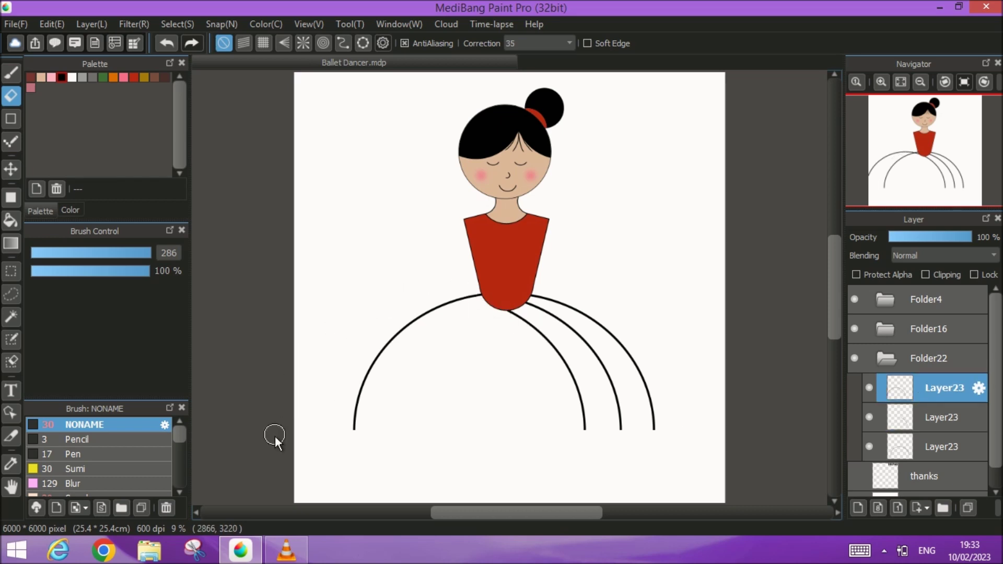
- Duplicate the original arc in the bottom Layer23 twice, shifting each copy further to the right
{"action": "left_click", "coordinate": [11, 168]}
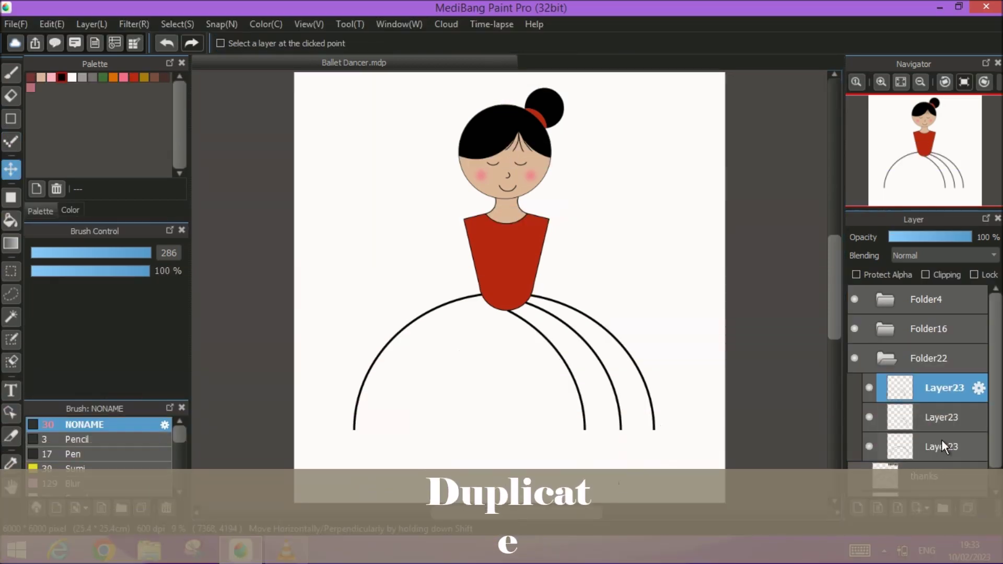
{"action": "left_click", "coordinate": [942, 446]}
{"action": "left_click", "coordinate": [964, 504]}
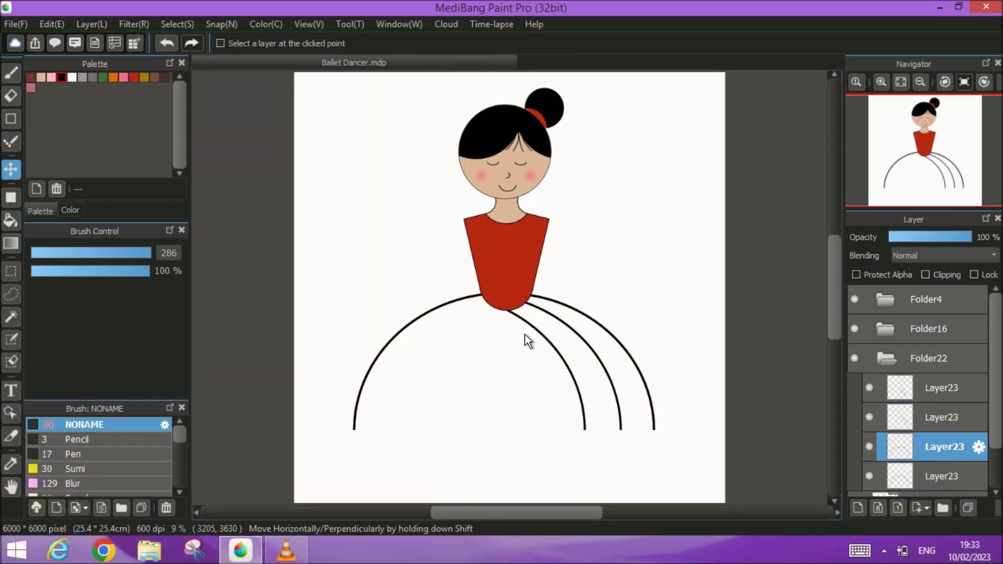
{"action": "left_click_drag", "start_coordinate": [525, 334], "coordinate": [554, 335]}
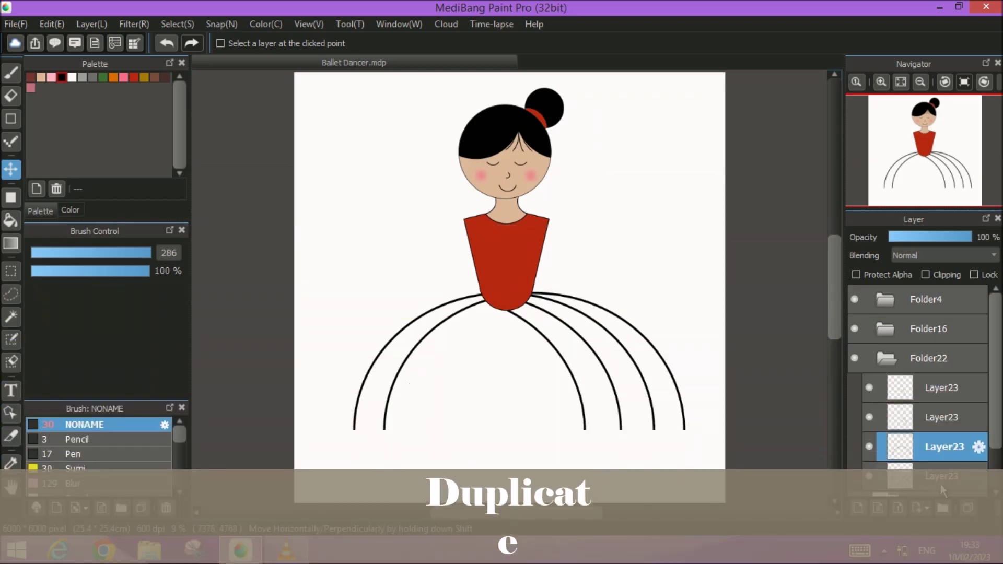
{"action": "left_click", "coordinate": [967, 505]}
{"action": "left_click_drag", "start_coordinate": [513, 330], "coordinate": [554, 338]}
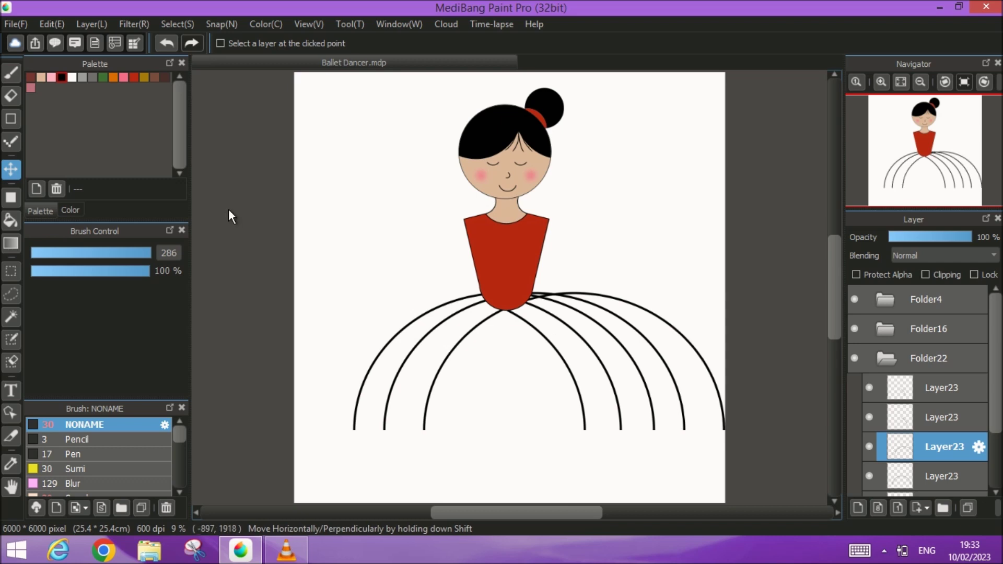
- Erase the right halves of the two right-shifted arc copies with the eraser at size 286
{"action": "left_click", "coordinate": [10, 97]}
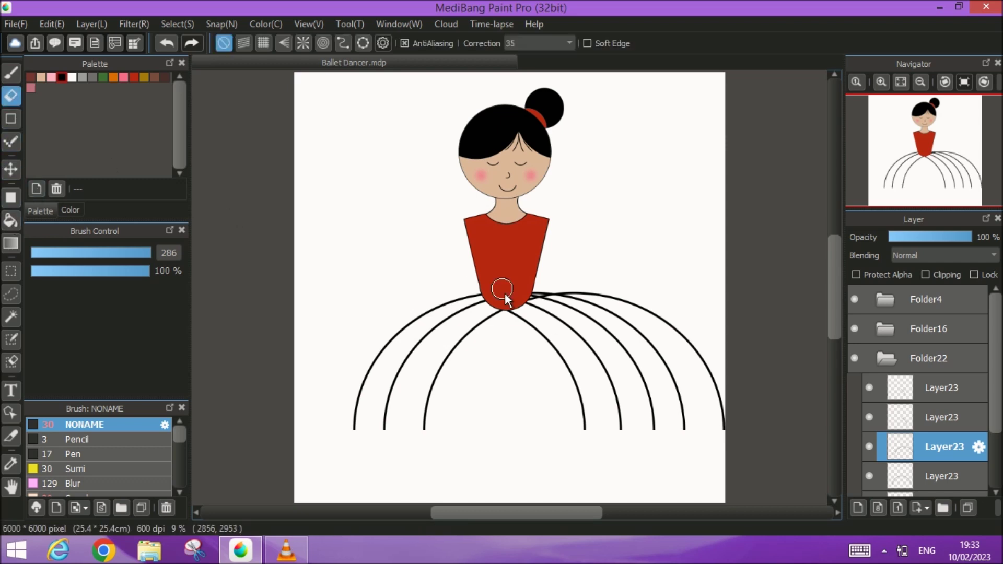
{"action": "mouse_move", "coordinate": [535, 304]}
{"action": "left_mouse_down"}
{"action": "mouse_move", "coordinate": [590, 291]}
{"action": "mouse_move", "coordinate": [664, 321]}
{"action": "mouse_move", "coordinate": [726, 410]}
{"action": "left_mouse_up"}
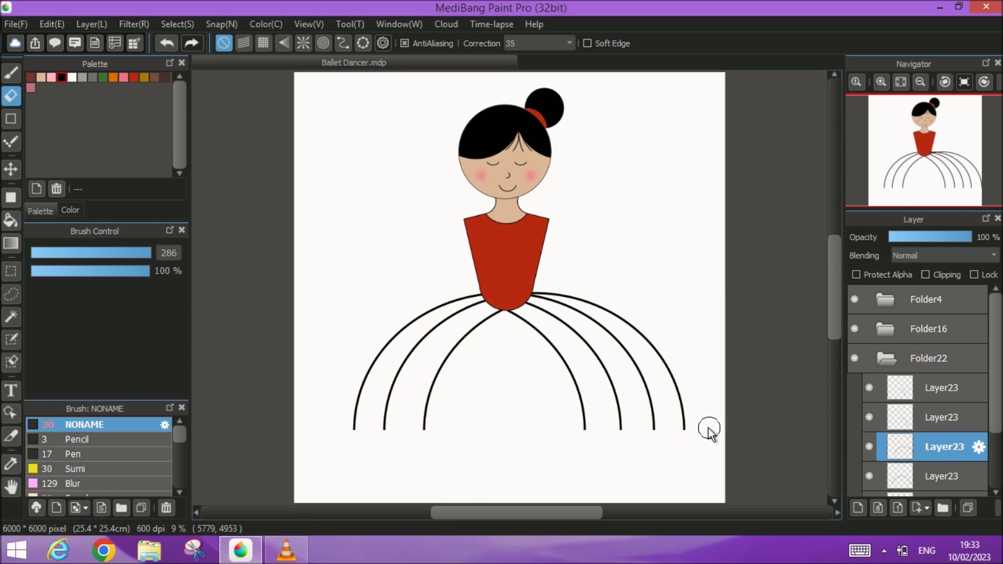
{"action": "left_click", "coordinate": [937, 477]}
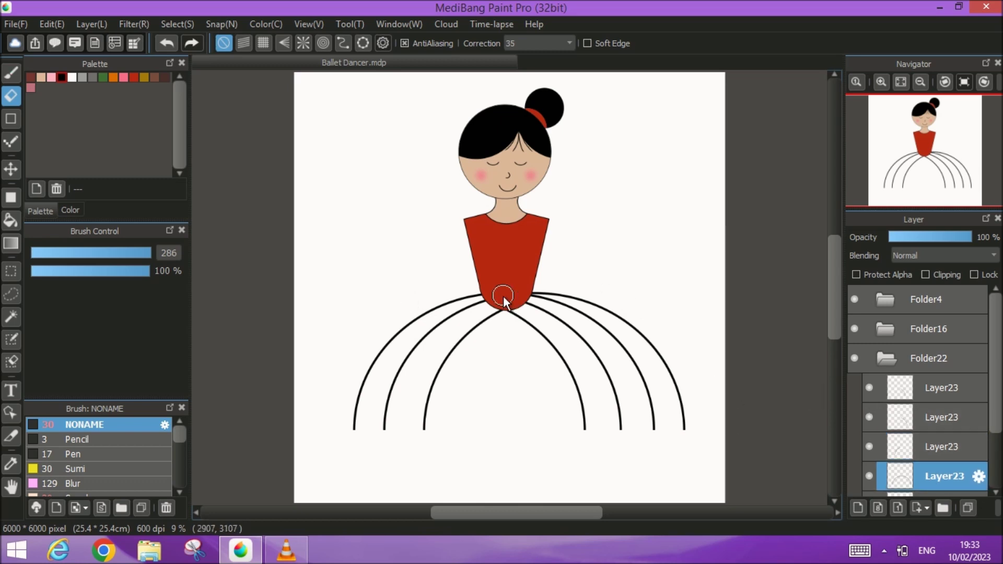
{"action": "mouse_move", "coordinate": [592, 311]}
{"action": "left_mouse_down"}
{"action": "mouse_move", "coordinate": [633, 330]}
{"action": "mouse_move", "coordinate": [673, 391]}
{"action": "mouse_move", "coordinate": [674, 446]}
{"action": "left_mouse_up"}
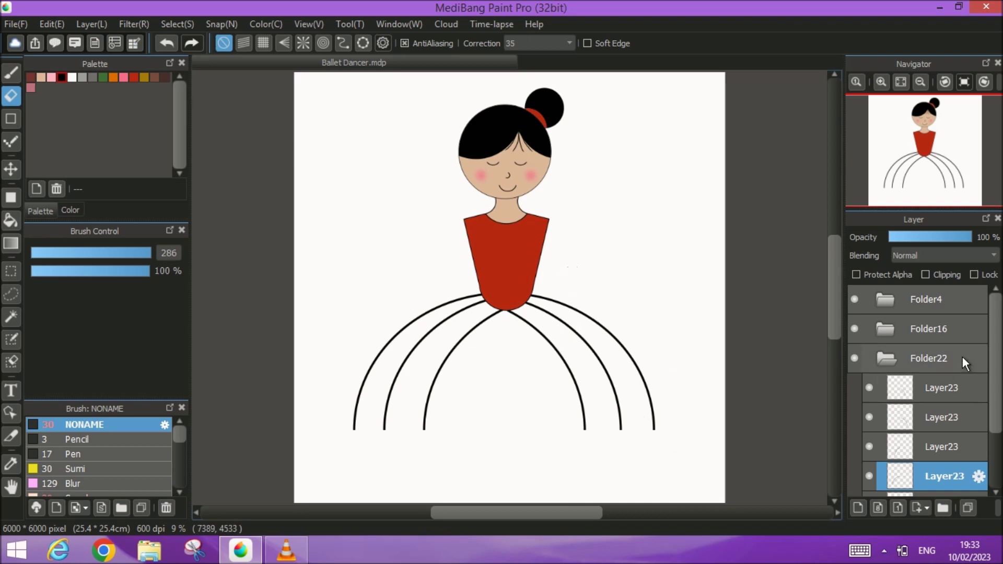
- Duplicate the inner left arc on the third Layer23 and shift the copy right and slightly up toward the skirt's centre
{"action": "left_click", "coordinate": [10, 118]}
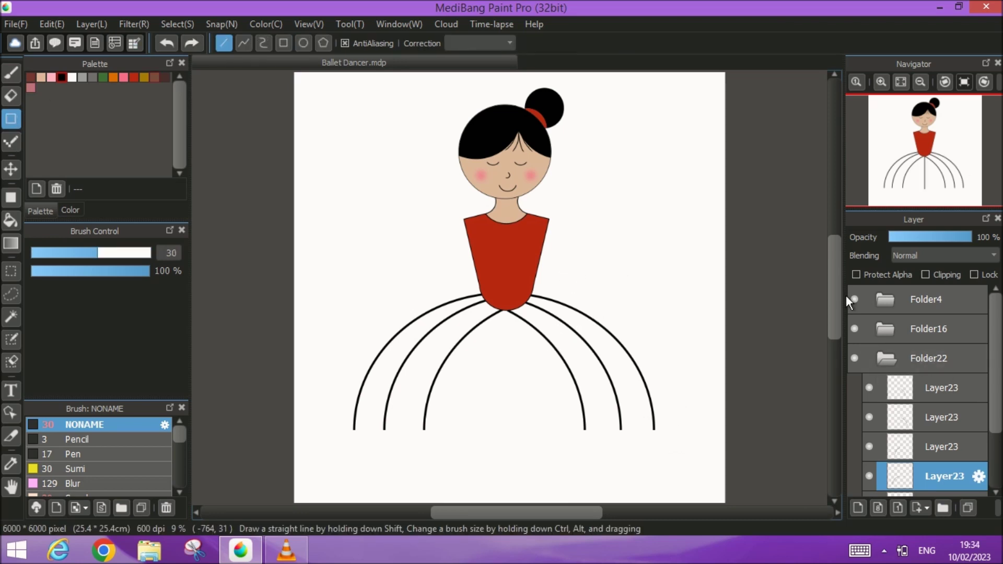
{"action": "left_click", "coordinate": [869, 473]}
{"action": "left_click", "coordinate": [869, 473]}
{"action": "left_click", "coordinate": [870, 444]}
{"action": "left_click", "coordinate": [869, 444]}
{"action": "left_click", "coordinate": [895, 446]}
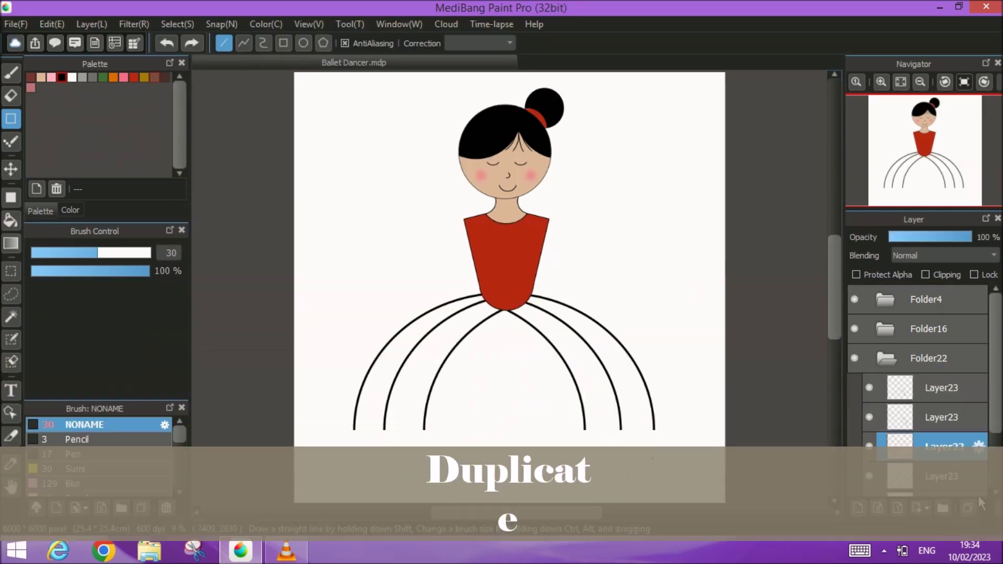
{"action": "left_click", "coordinate": [10, 169]}
{"action": "left_click_drag", "start_coordinate": [500, 330], "coordinate": [532, 308]}
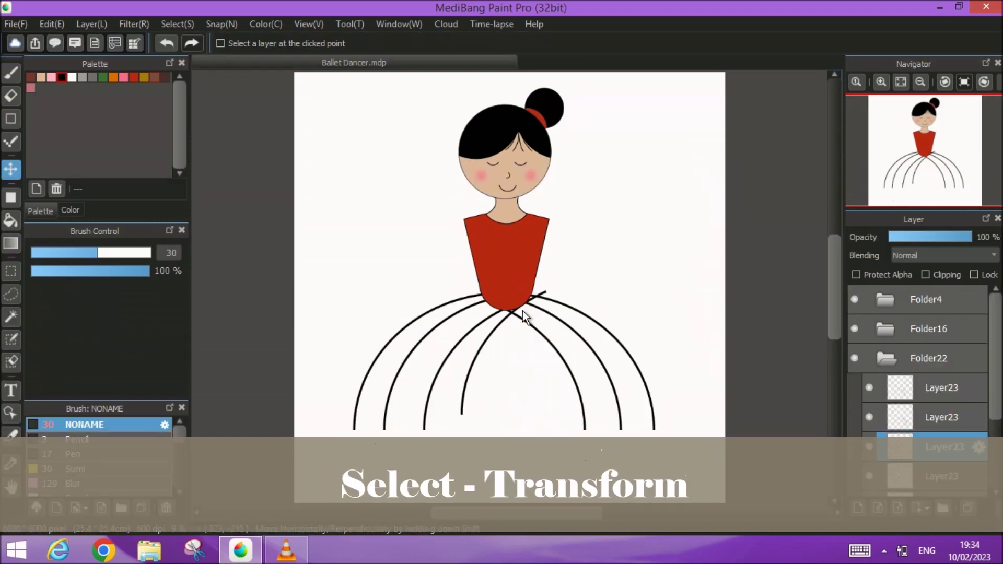
- Rotate the copied arc slightly counter-clockwise with Transform and align its upper end with the torso's lower tip
{"action": "left_click", "coordinate": [166, 21]}
{"action": "left_click", "coordinate": [200, 206]}
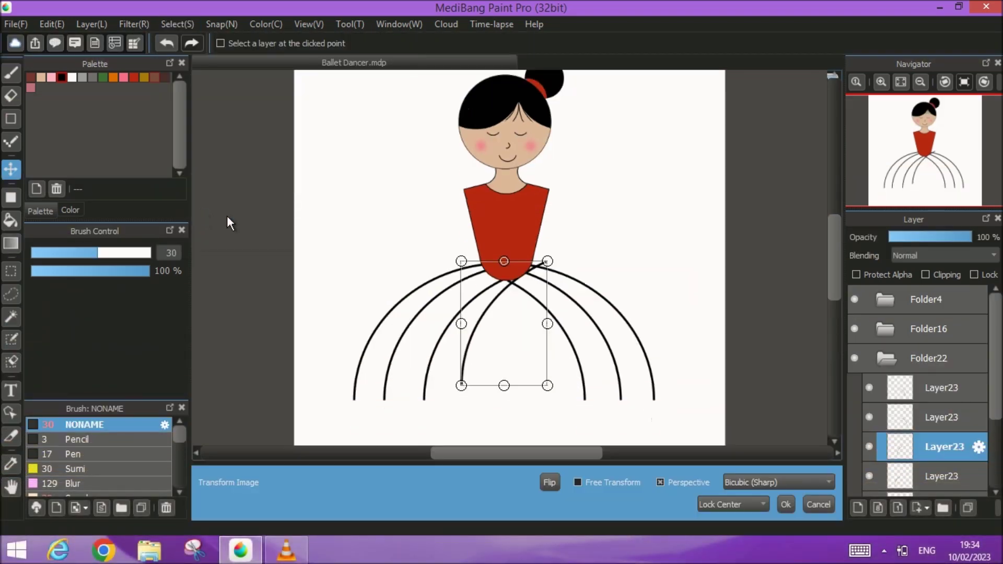
{"action": "left_click_drag", "start_coordinate": [470, 230], "coordinate": [449, 235]}
{"action": "left_click_drag", "start_coordinate": [481, 325], "coordinate": [481, 327]}
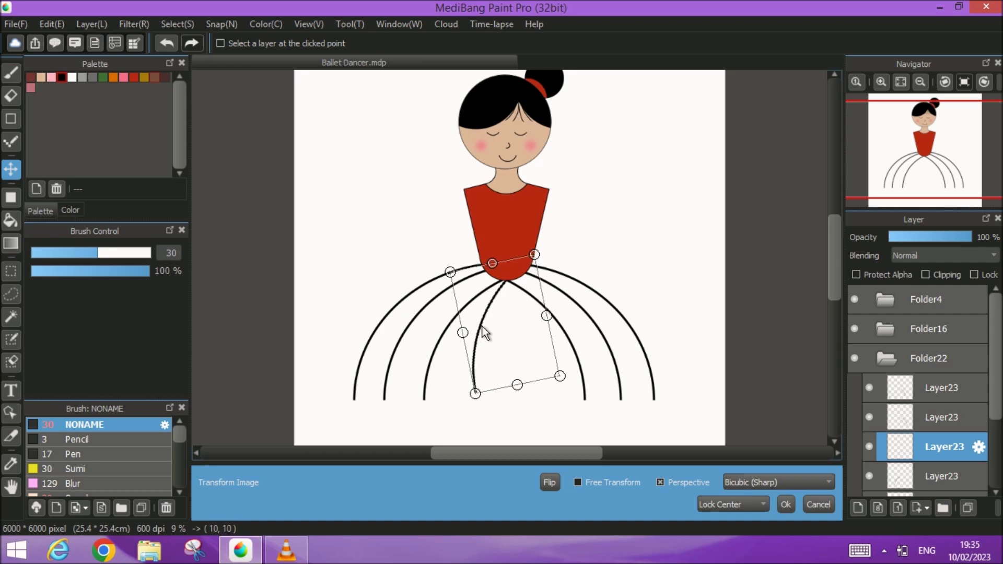
{"action": "left_click", "coordinate": [785, 505]}
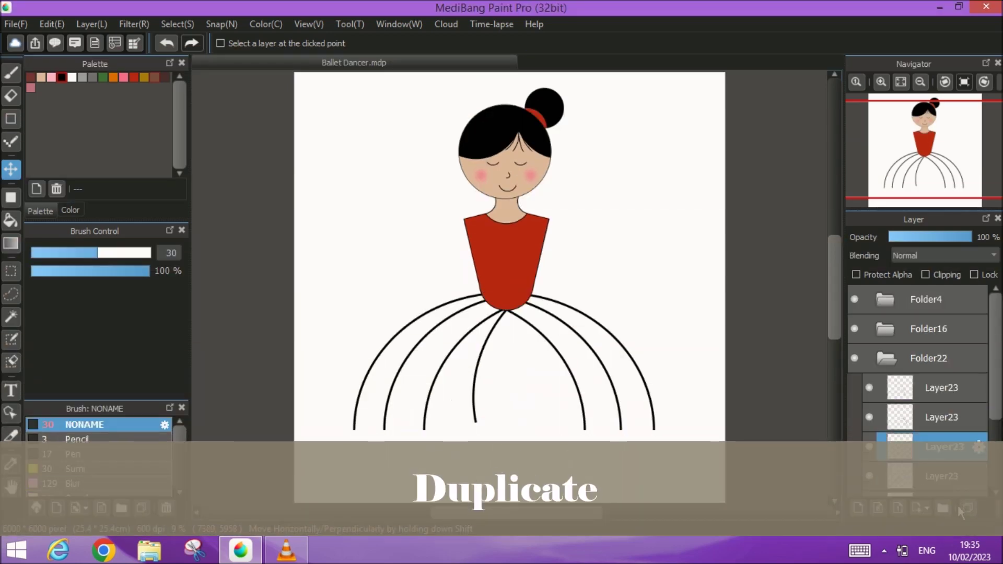
- Duplicate the rotated inner arc, flip the copy horizontally and shift it left about 82 pixels to meet the torso's tip
{"action": "left_click", "coordinate": [90, 25]}
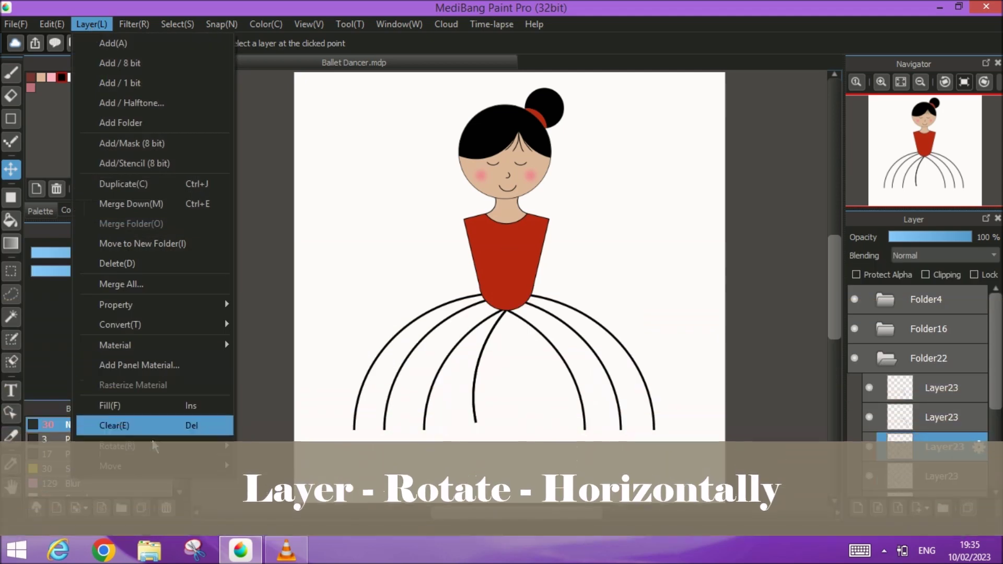
{"action": "mouse_move", "coordinate": [157, 445]}
{"action": "left_click", "coordinate": [304, 468]}
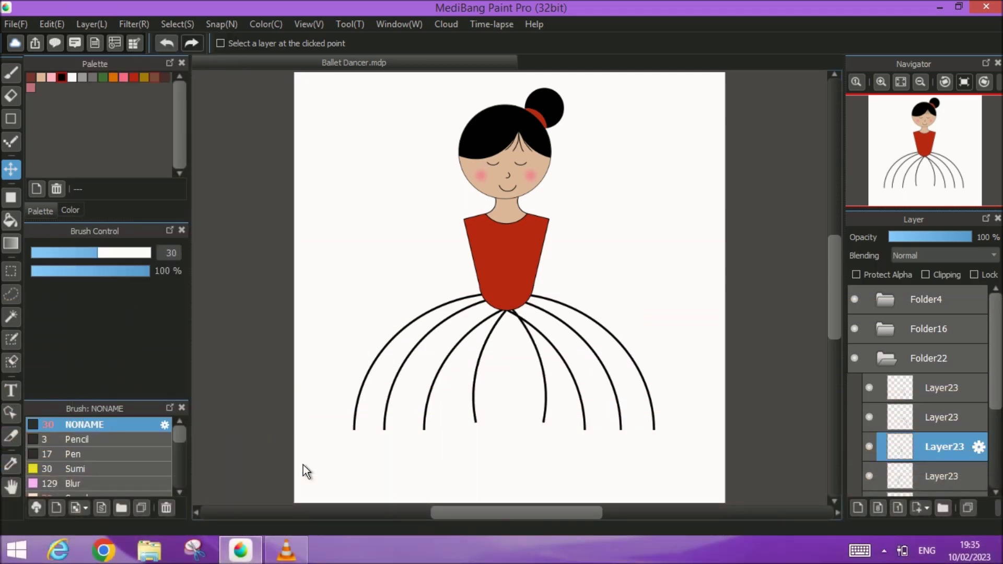
{"action": "left_click_drag", "start_coordinate": [553, 378], "coordinate": [541, 378]}
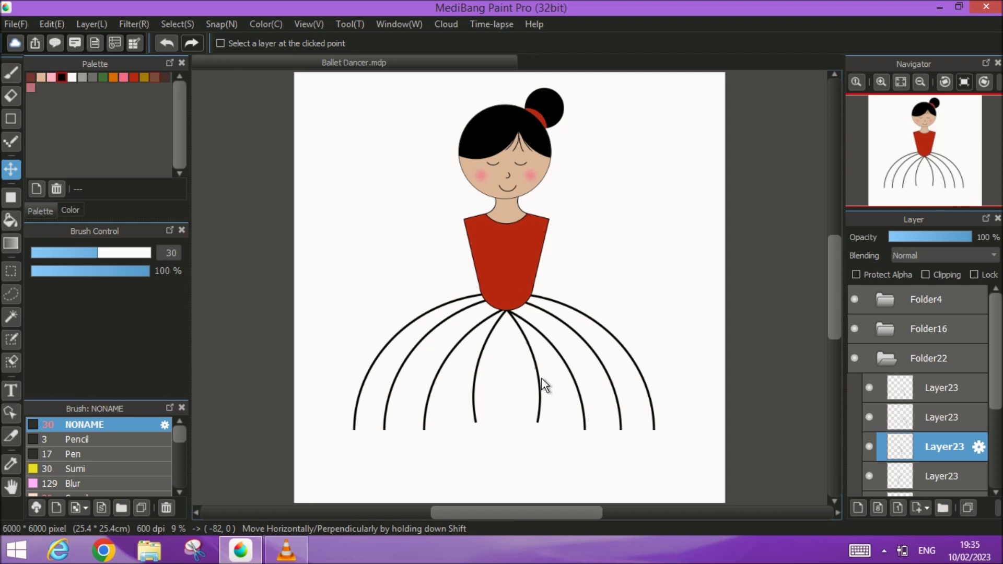
- Move both inner arc layers straight down about 72 pixels
{"action": "left_click", "coordinate": [941, 474], "text": "ctrl"}
{"action": "left_click_drag", "start_coordinate": [531, 351], "coordinate": [525, 356]}
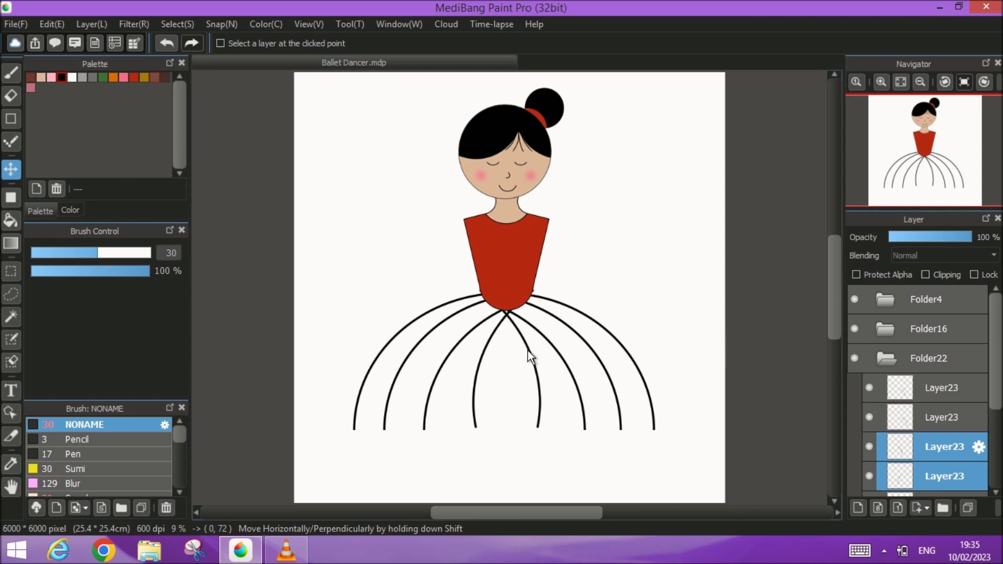
{"action": "left_click", "coordinate": [922, 357]}
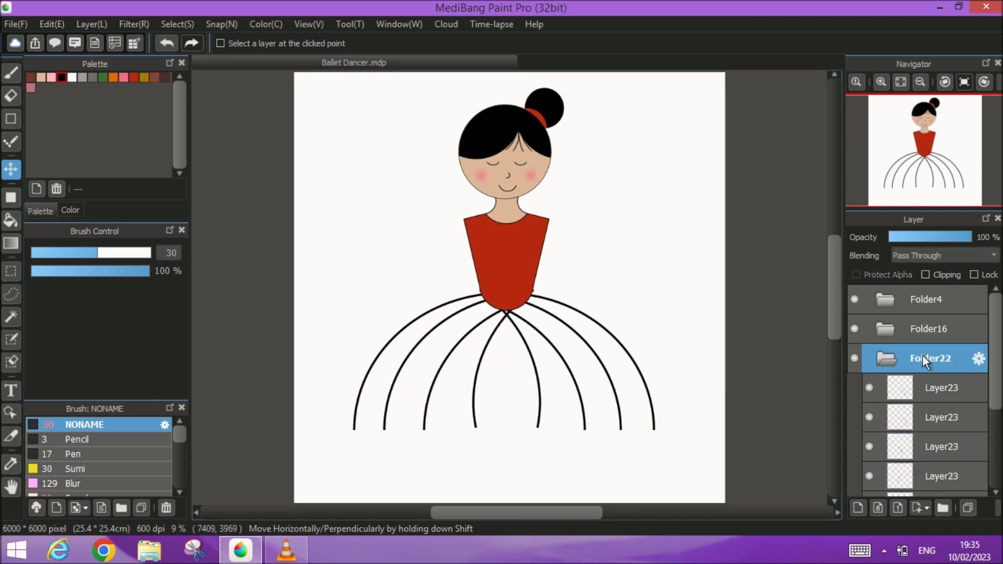
{"action": "left_click", "coordinate": [881, 359]}
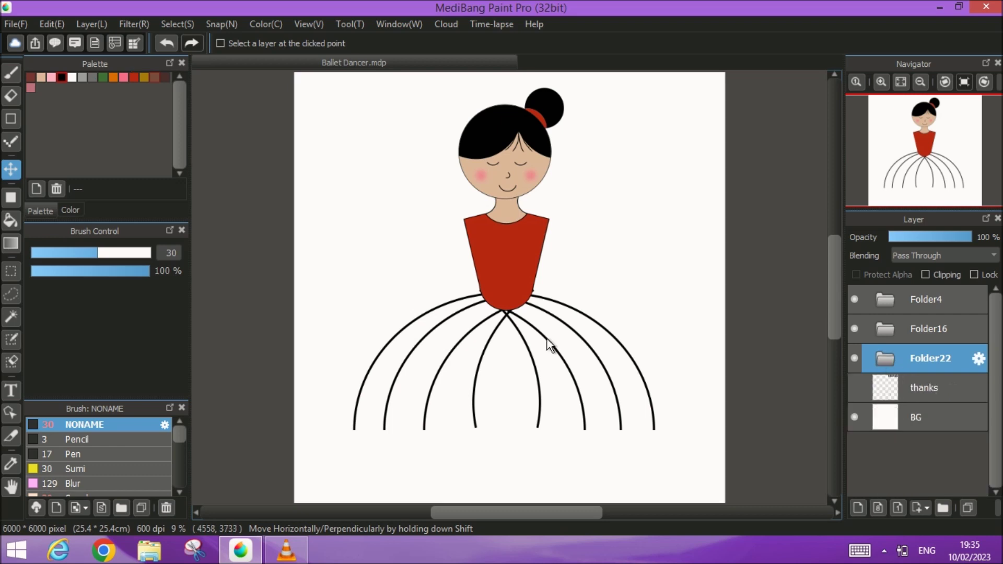
{"action": "left_click", "coordinate": [882, 360]}
{"action": "left_click", "coordinate": [867, 477]}
{"action": "left_click", "coordinate": [867, 477]}
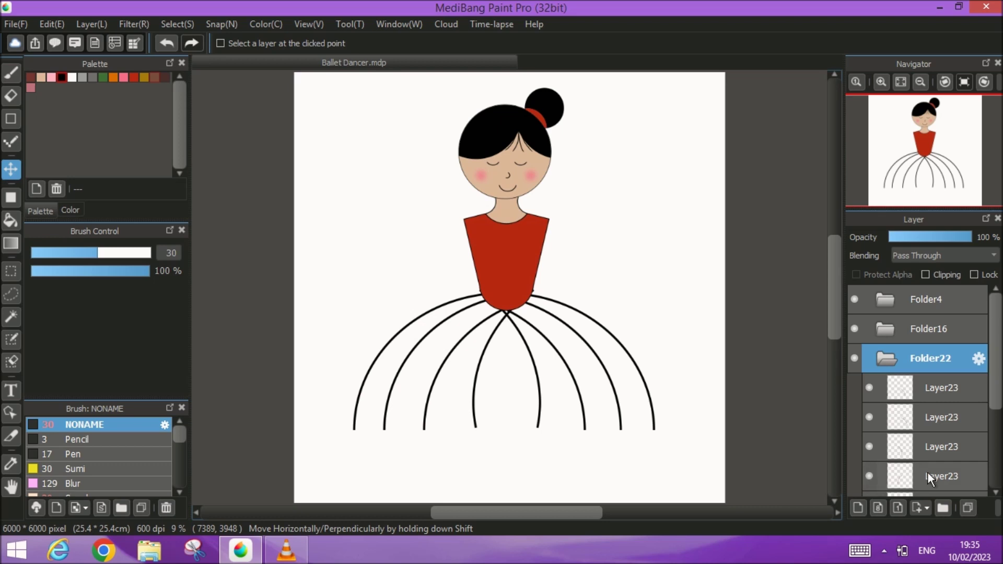
- Spread the two inner arcs slightly apart, one to the left and one to the right, and raise both about 10 pixels
{"action": "left_click", "coordinate": [942, 473]}
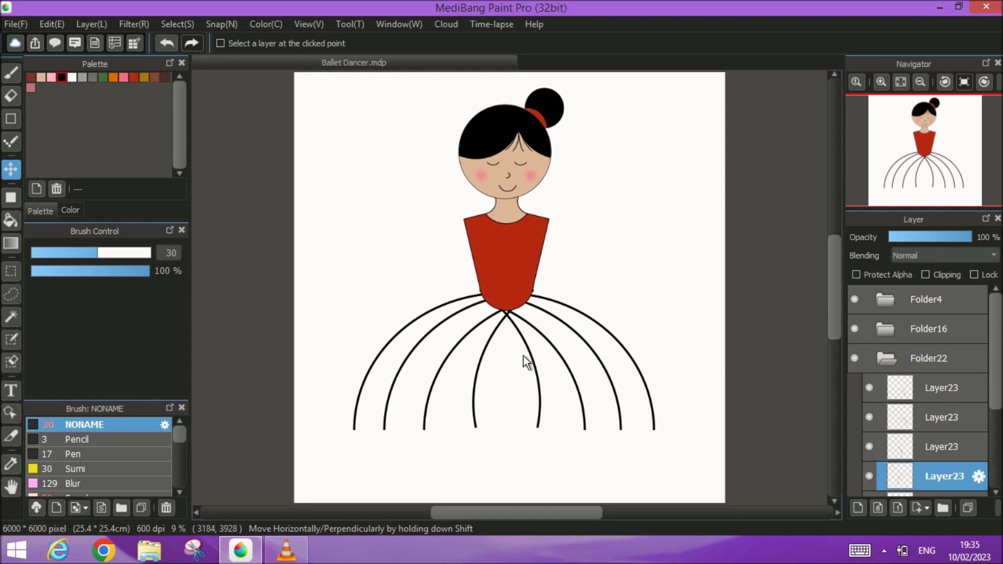
{"action": "left_click_drag", "start_coordinate": [495, 340], "coordinate": [491, 343]}
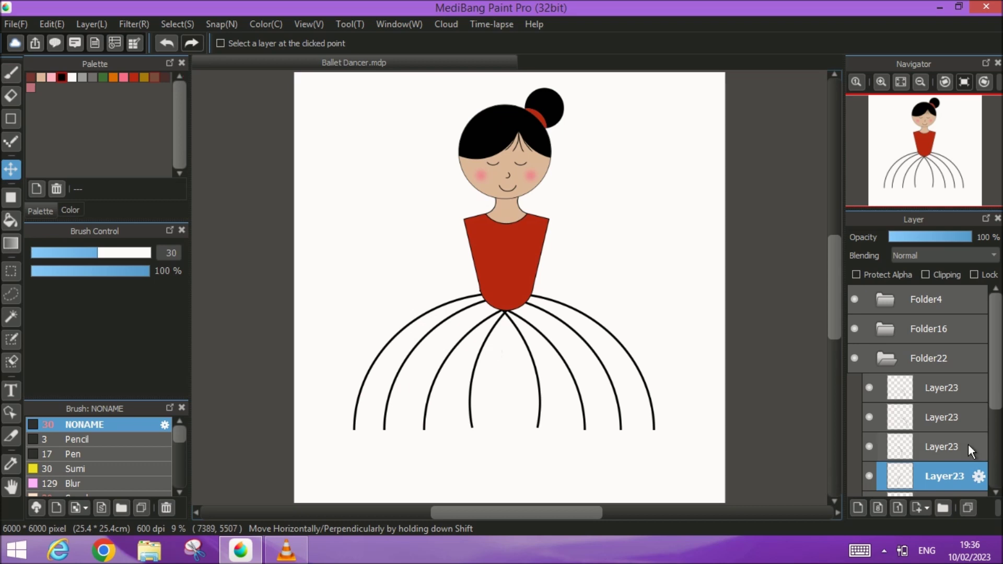
{"action": "left_click", "coordinate": [919, 448]}
{"action": "left_click_drag", "start_coordinate": [519, 346], "coordinate": [521, 346]}
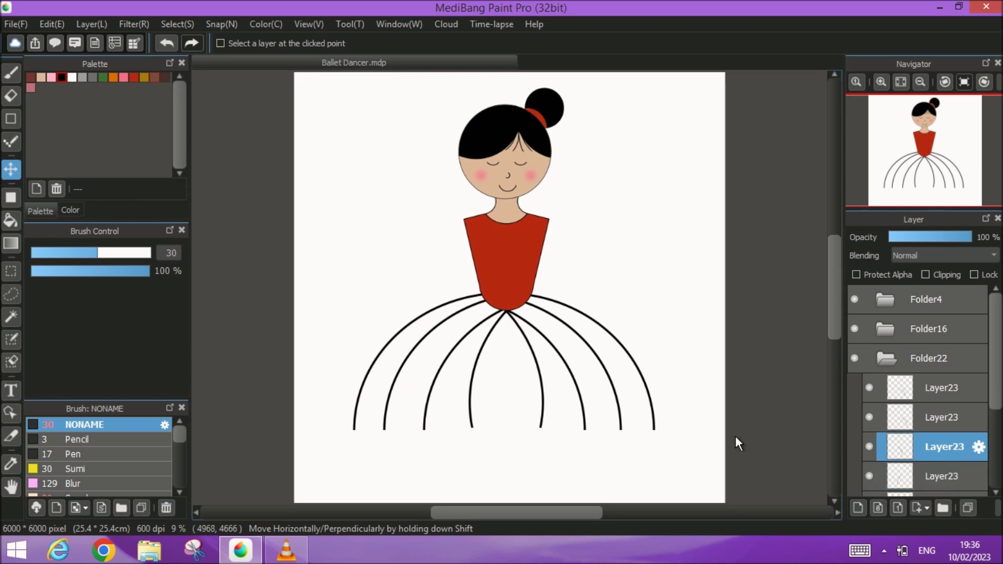
{"action": "left_click", "coordinate": [945, 467], "text": "ctrl"}
{"action": "left_click_drag", "start_coordinate": [541, 378], "coordinate": [540, 377]}
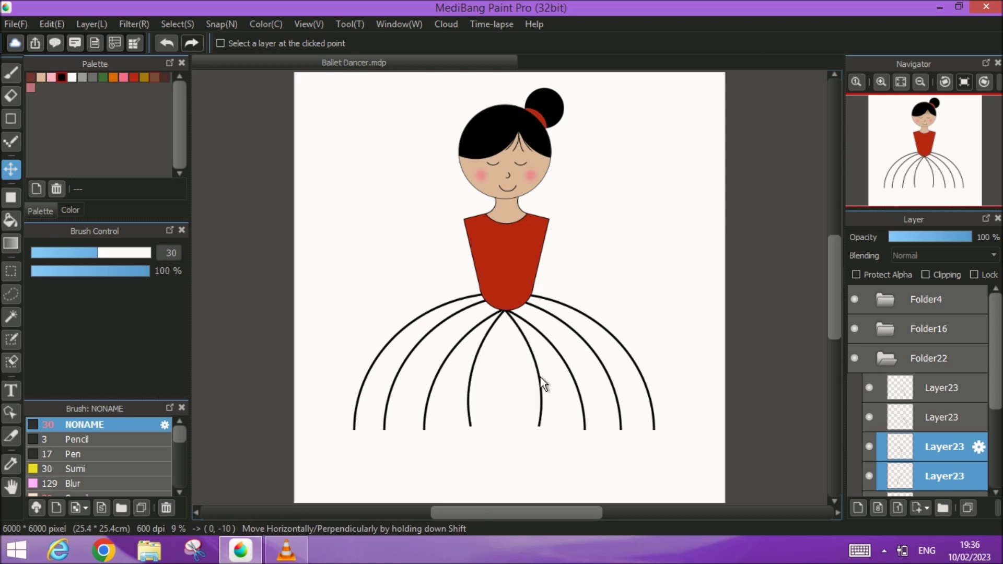
- Move Folder22 right about 523 pixels and erase the stray arc remnant near the canvas's left edge on its topmost Layer23
{"action": "left_click", "coordinate": [904, 356]}
{"action": "left_click_drag", "start_coordinate": [499, 318], "coordinate": [537, 318]}
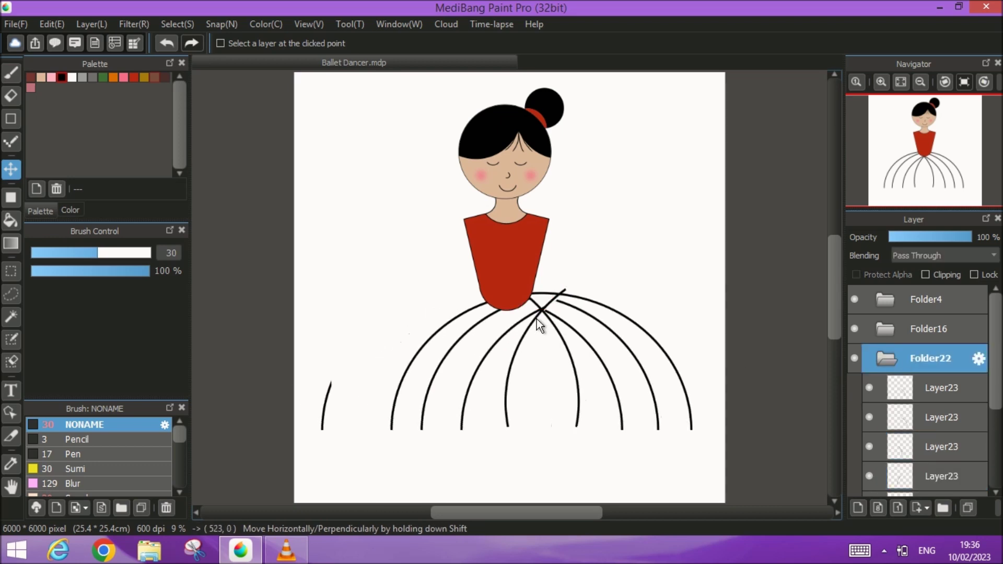
{"action": "left_click", "coordinate": [870, 386]}
{"action": "left_click", "coordinate": [869, 387]}
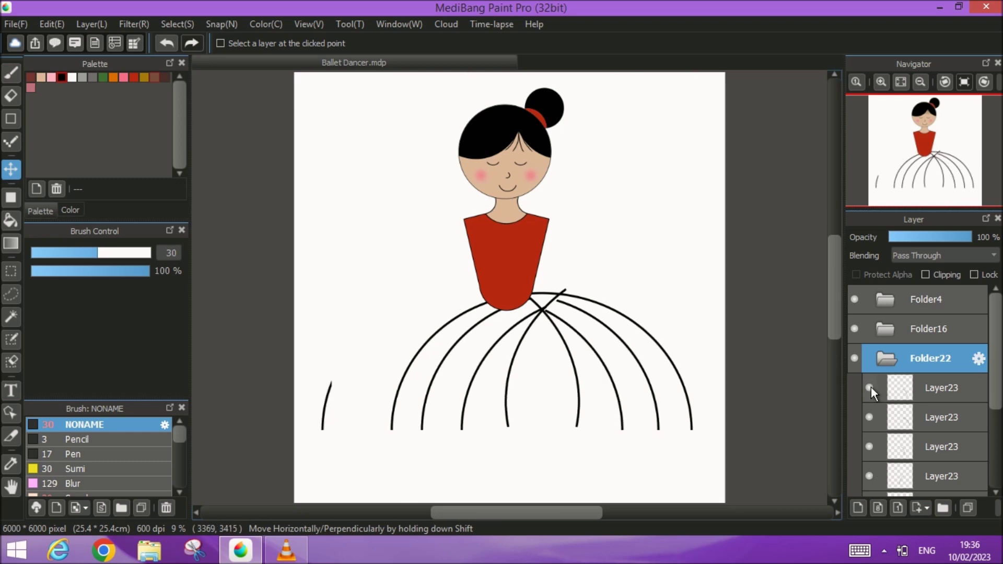
{"action": "left_click", "coordinate": [871, 387]}
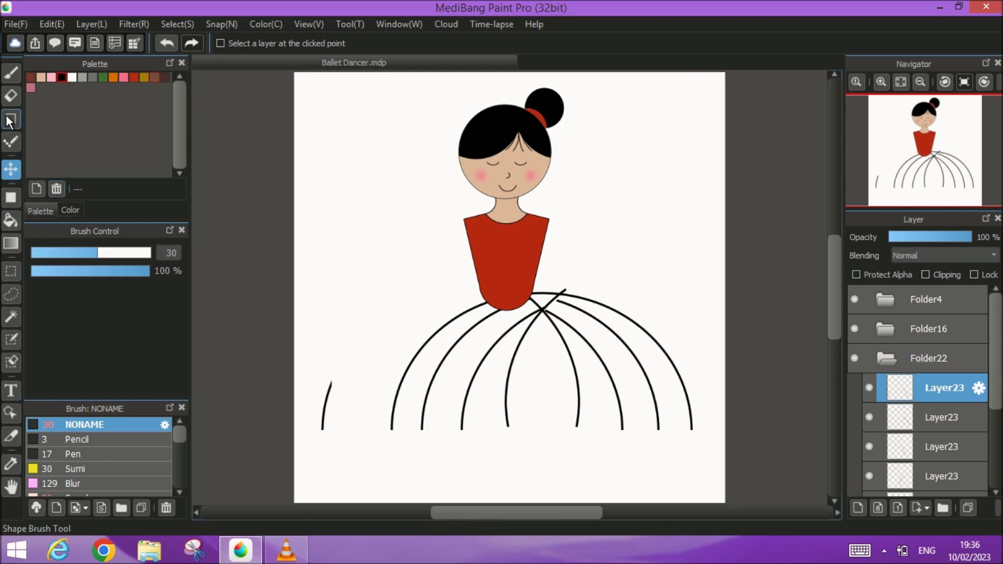
{"action": "left_click", "coordinate": [11, 95]}
{"action": "left_click_drag", "start_coordinate": [329, 396], "coordinate": [321, 436]}
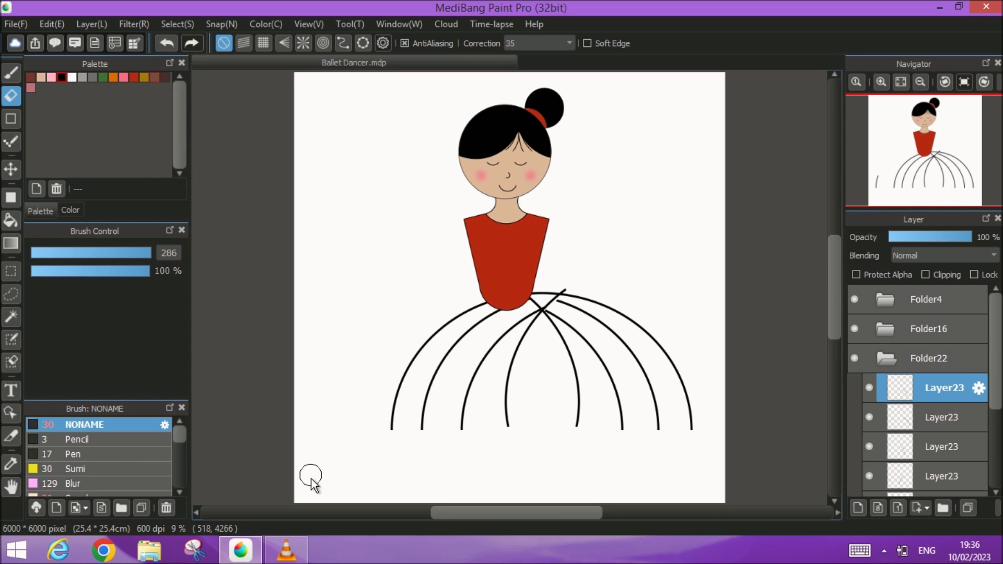
- Move Folder22 left about 492 pixels to centre the skirt under the torso, and collapse the folder
{"action": "left_click", "coordinate": [939, 362]}
{"action": "left_click", "coordinate": [11, 169]}
{"action": "left_click_drag", "start_coordinate": [567, 320], "coordinate": [531, 318]}
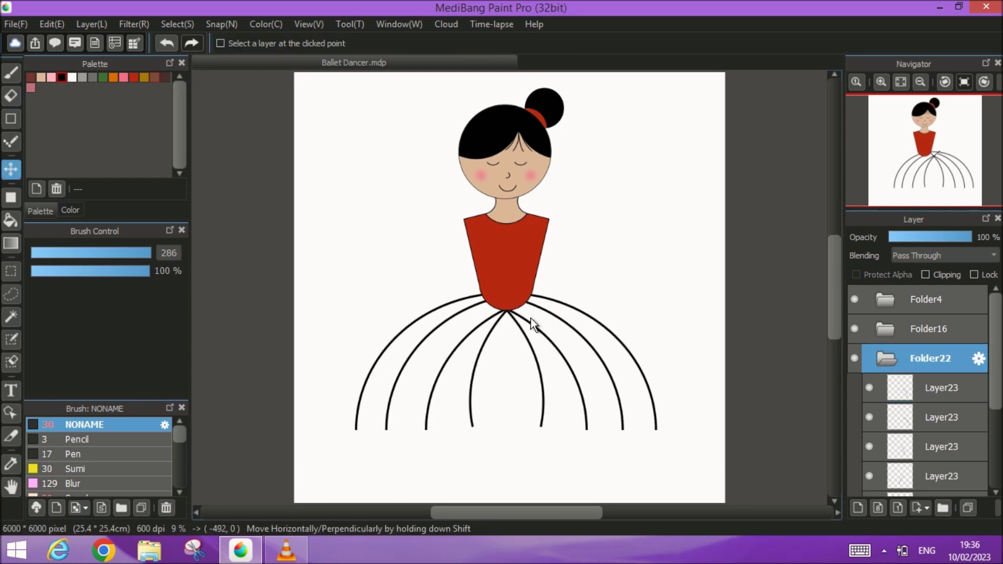
{"action": "left_click_drag", "start_coordinate": [569, 349], "coordinate": [567, 350]}
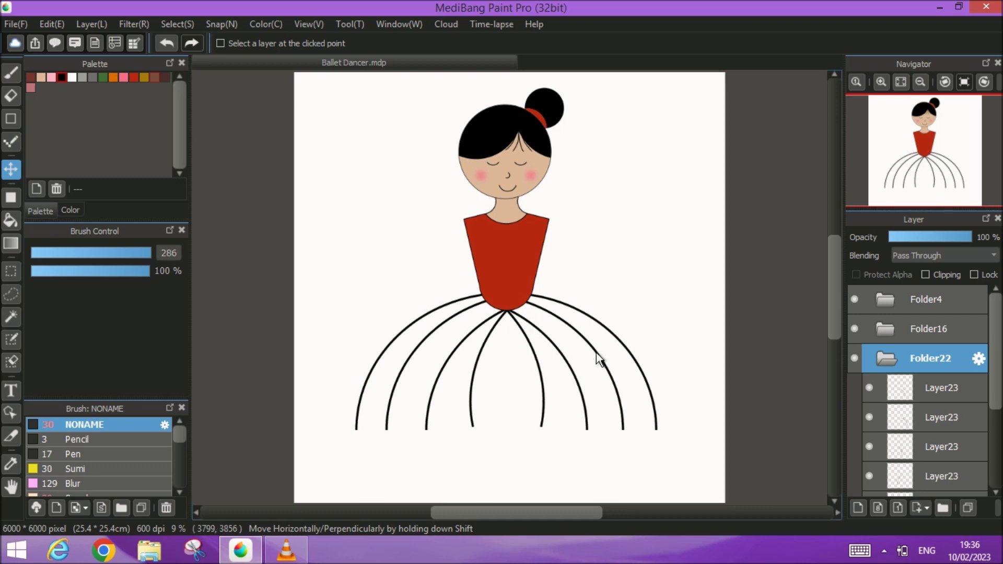
{"action": "left_click", "coordinate": [885, 360]}
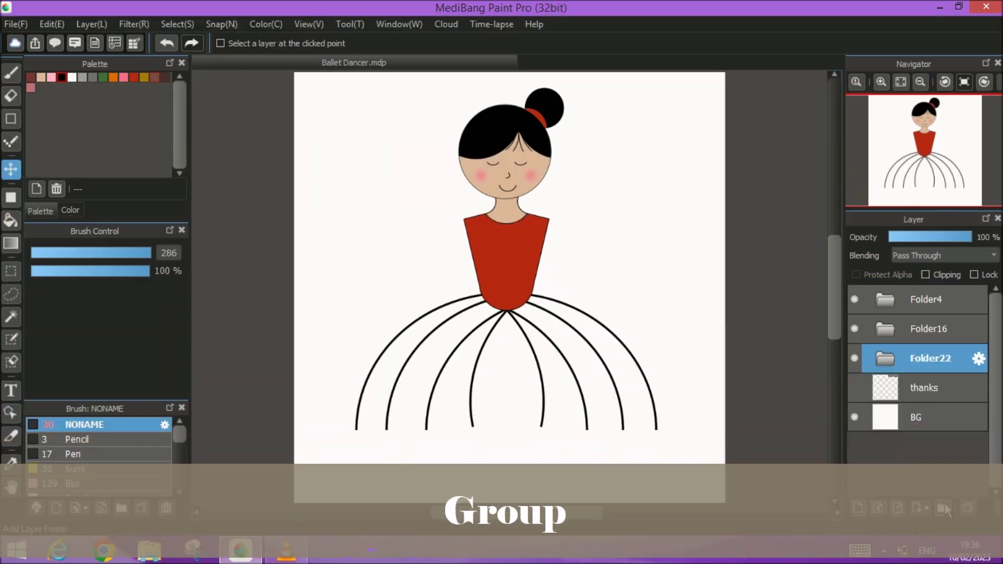
- Draw a small upright red filled ellipse left of the torso on a new layer inside a new folder above Folder22
{"action": "left_click", "coordinate": [945, 508]}
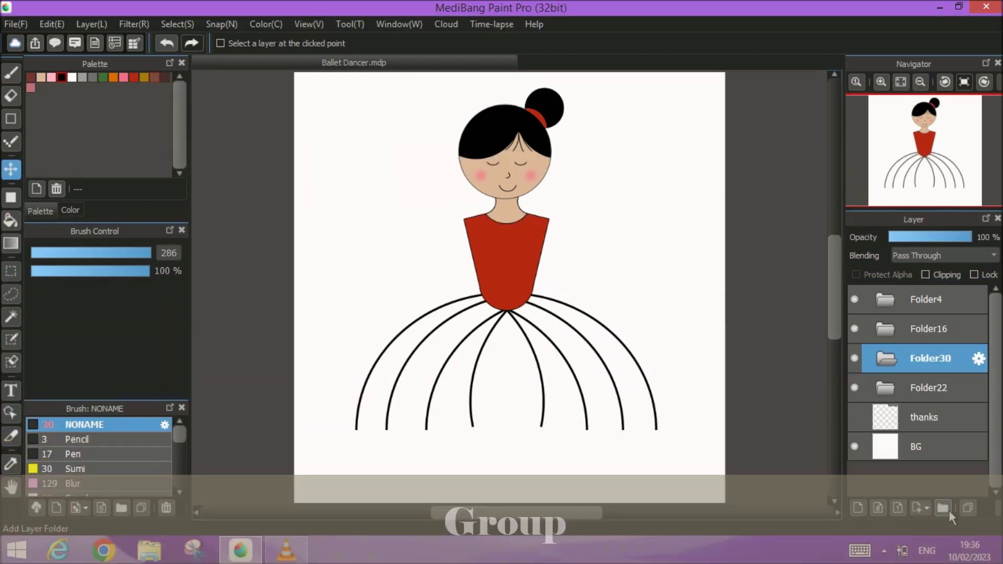
{"action": "left_click", "coordinate": [858, 508]}
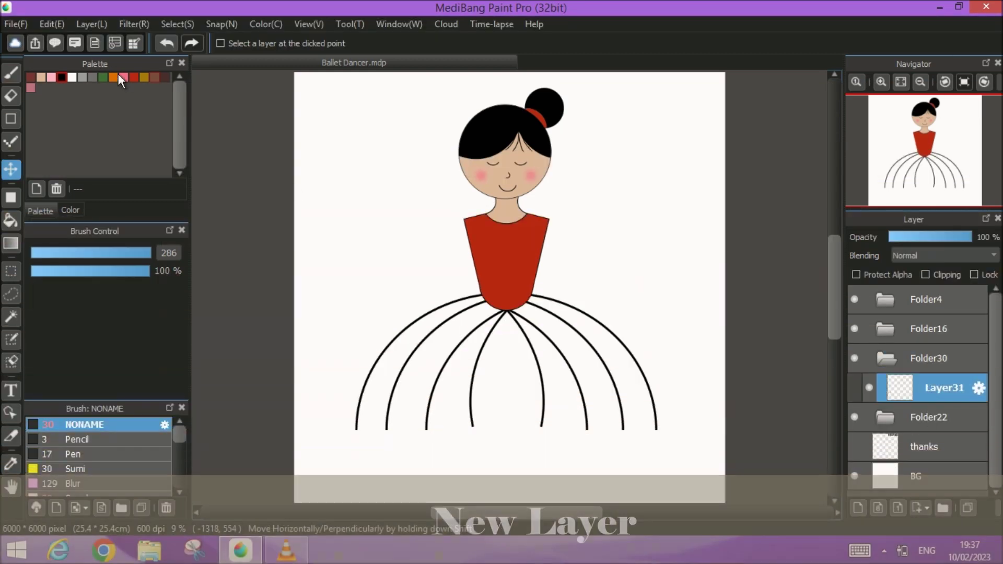
{"action": "left_click", "coordinate": [134, 77]}
{"action": "left_click", "coordinate": [11, 196]}
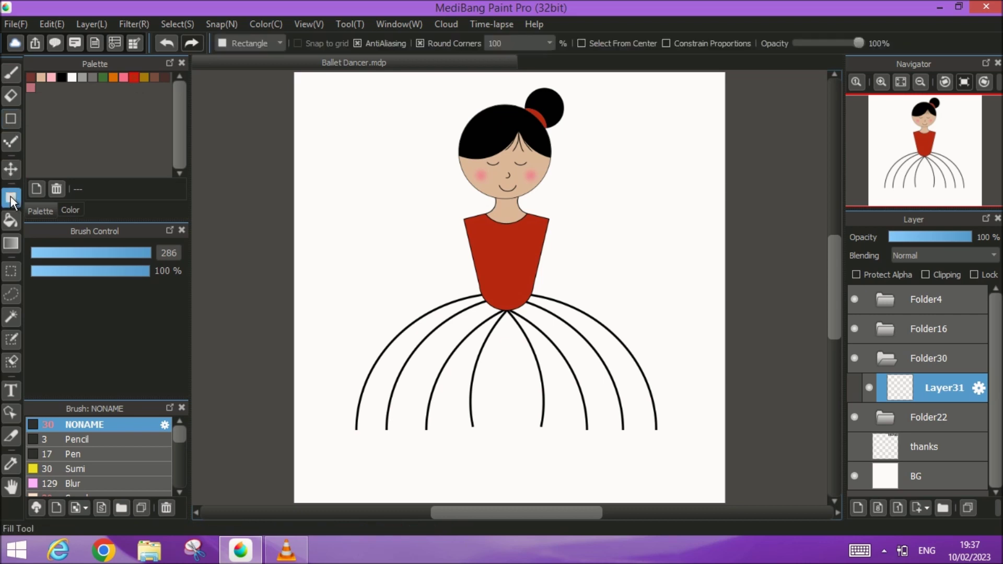
{"action": "left_click", "coordinate": [260, 43]}
{"action": "left_click", "coordinate": [243, 70]}
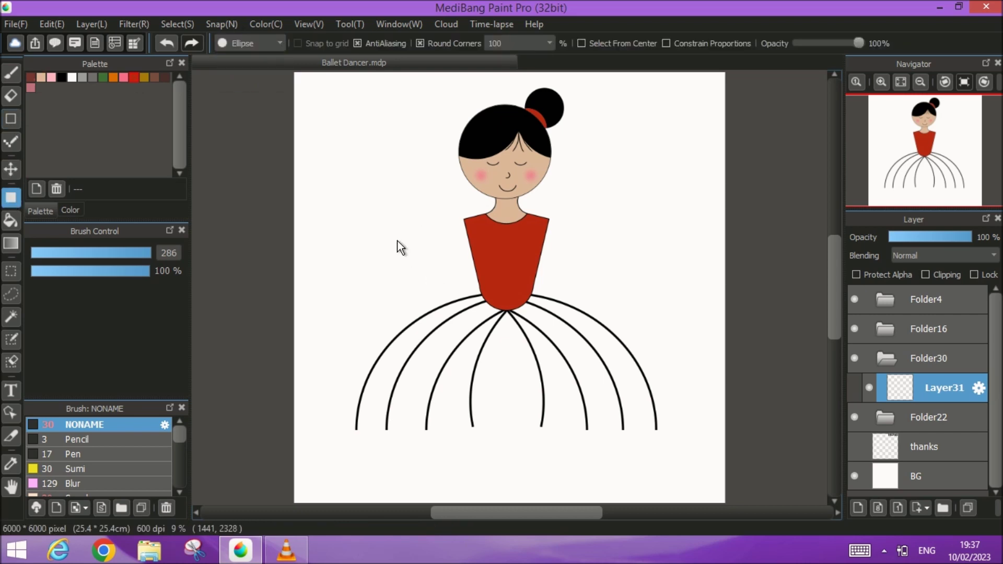
{"action": "scroll", "coordinate": [397, 241], "scroll_direction": "up", "scroll_amount": 4}
{"action": "left_click_drag", "start_coordinate": [445, 203], "coordinate": [387, 312]}
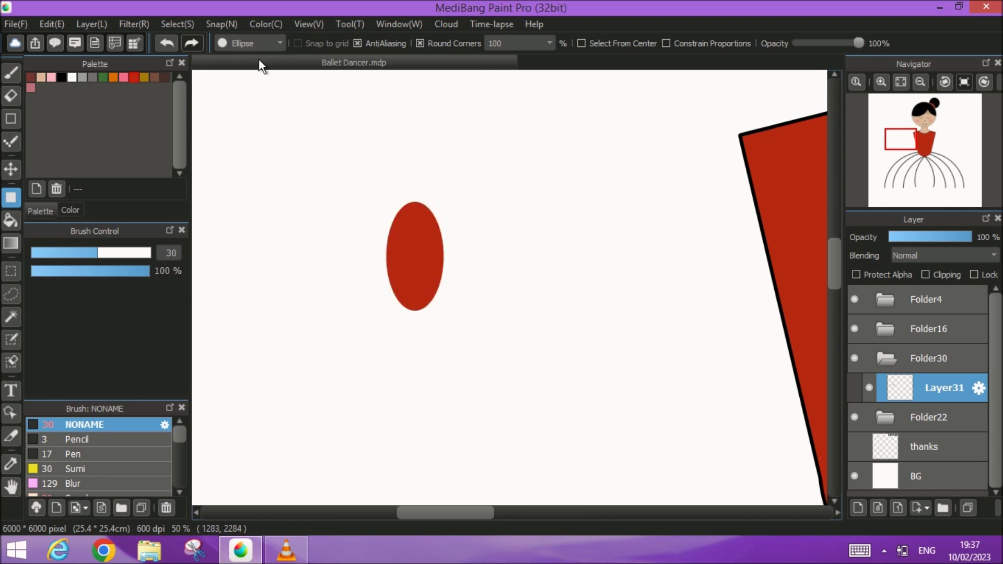
- Rotate the red ellipse counter-clockwise with Transform so its upper end leans to the left
{"action": "left_click", "coordinate": [177, 24]}
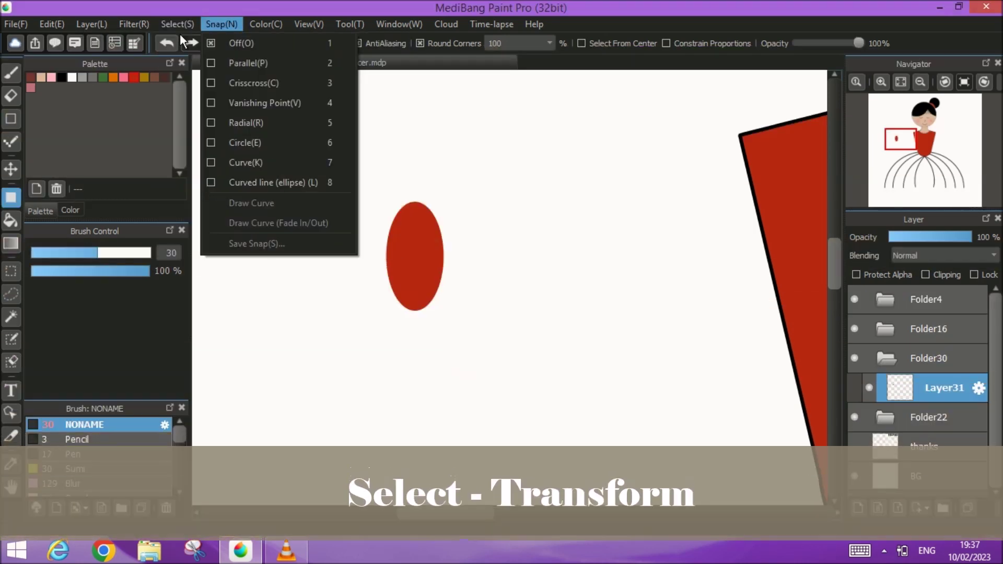
{"action": "left_click", "coordinate": [200, 202]}
{"action": "left_click_drag", "start_coordinate": [346, 286], "coordinate": [391, 303]}
{"action": "left_click", "coordinate": [786, 504]}
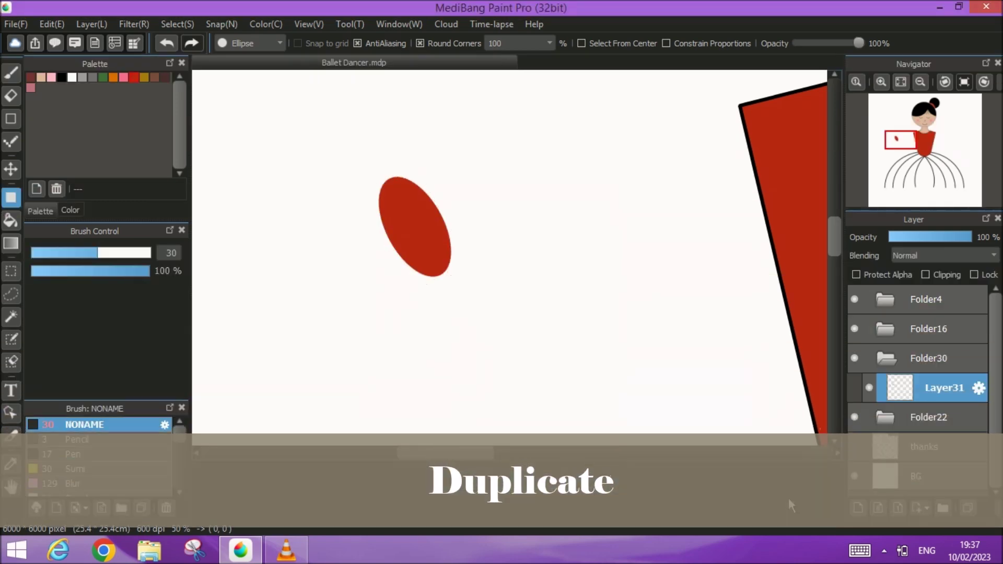
- Duplicate the red ellipse's Layer31 and flip the copy horizontally
{"action": "left_click", "coordinate": [967, 507]}
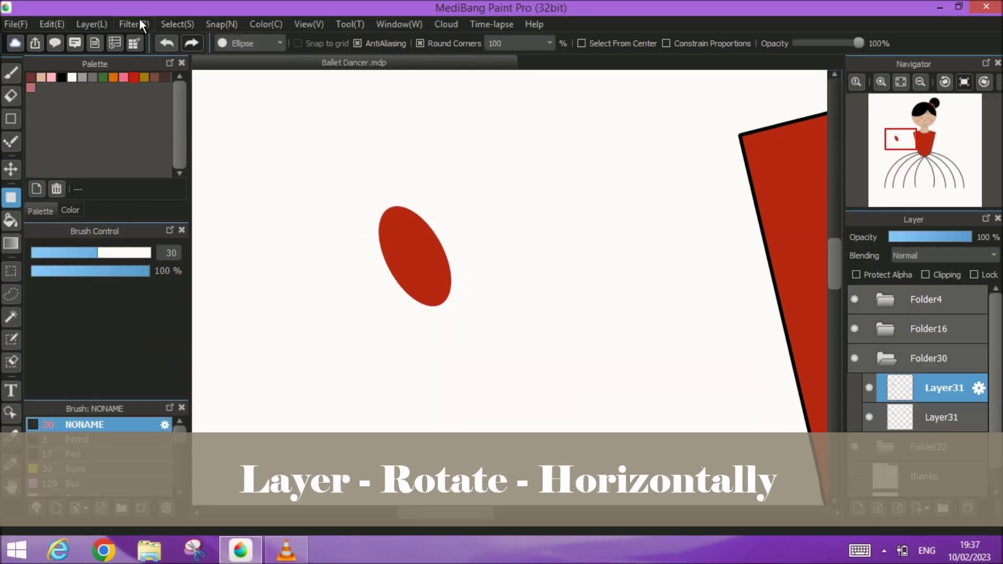
{"action": "left_click", "coordinate": [90, 23]}
{"action": "mouse_move", "coordinate": [167, 451]}
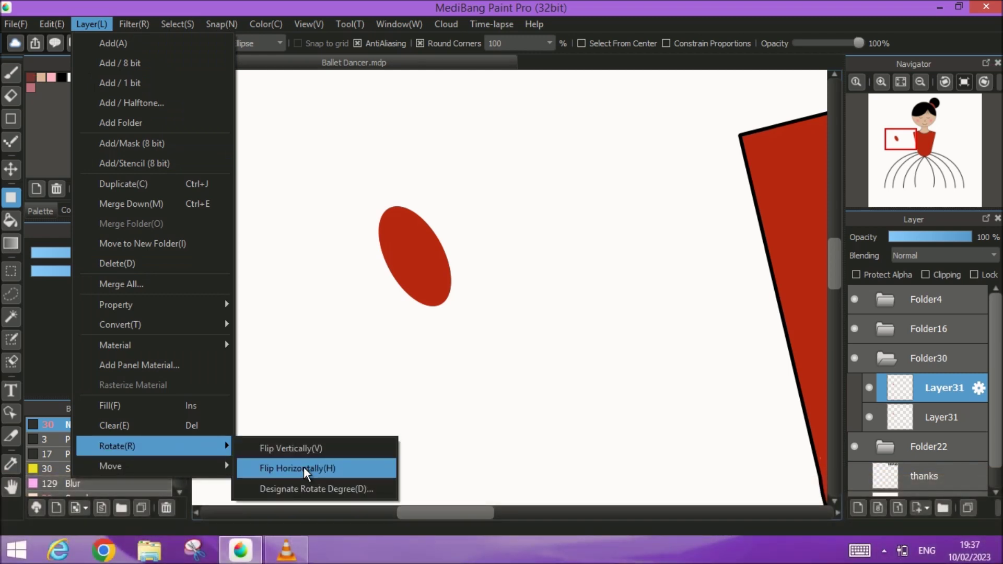
{"action": "left_click", "coordinate": [304, 469]}
- Move the flipped ellipse left to overlap the original's lower end, forming a heart, and merge the two ellipse layers
{"action": "scroll", "coordinate": [390, 312], "scroll_direction": "up", "scroll_amount": 3}
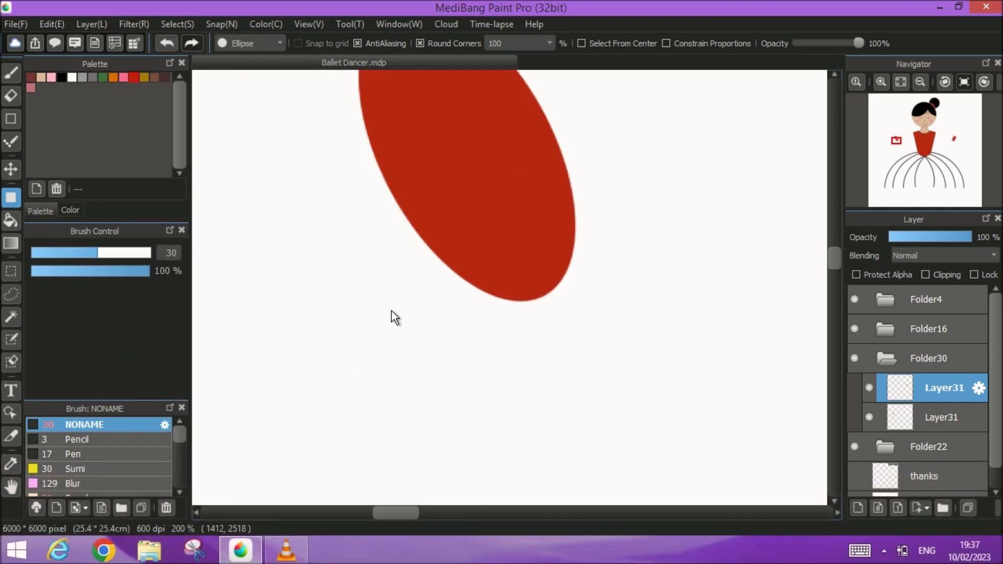
{"action": "scroll", "coordinate": [390, 311], "scroll_direction": "down", "scroll_amount": 6}
{"action": "left_click", "coordinate": [11, 169]}
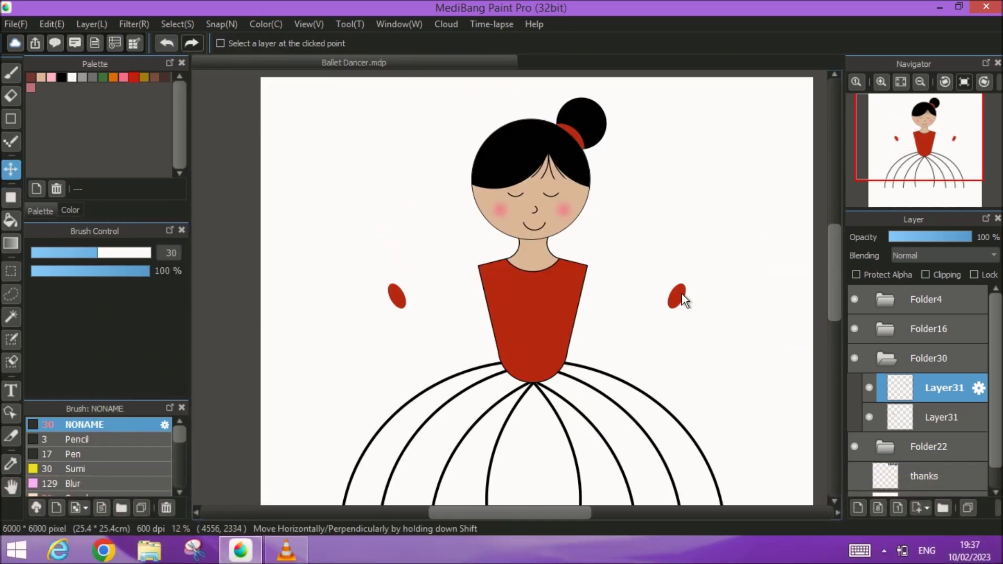
{"action": "left_click_drag", "start_coordinate": [682, 296], "coordinate": [409, 287]}
{"action": "scroll", "coordinate": [409, 288], "scroll_direction": "up", "scroll_amount": 5}
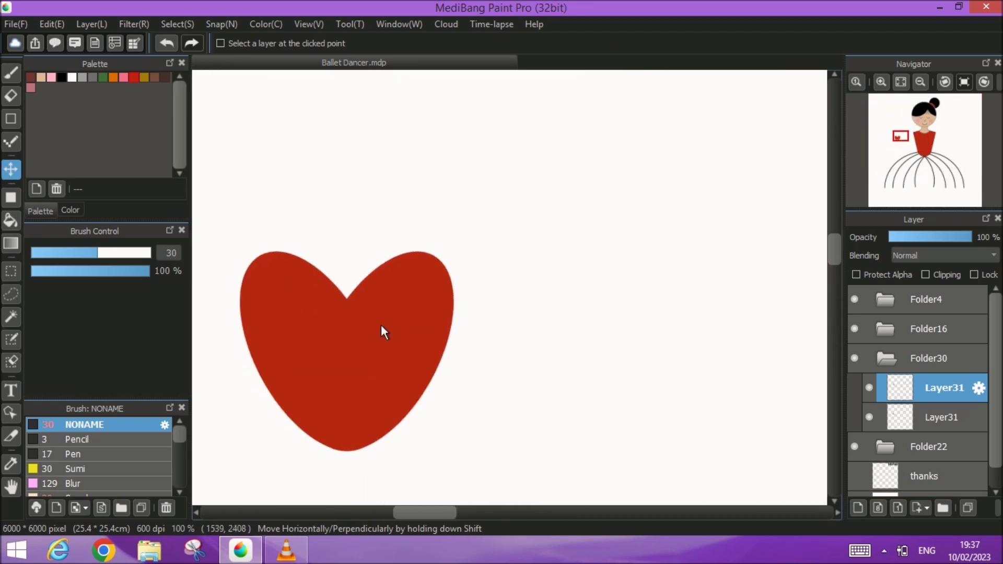
{"action": "left_click_drag", "start_coordinate": [381, 324], "coordinate": [411, 259]}
{"action": "mouse_move", "coordinate": [445, 229]}
{"action": "left_mouse_down"}
{"action": "mouse_move", "coordinate": [436, 229]}
{"action": "mouse_move", "coordinate": [452, 231]}
{"action": "left_mouse_up"}
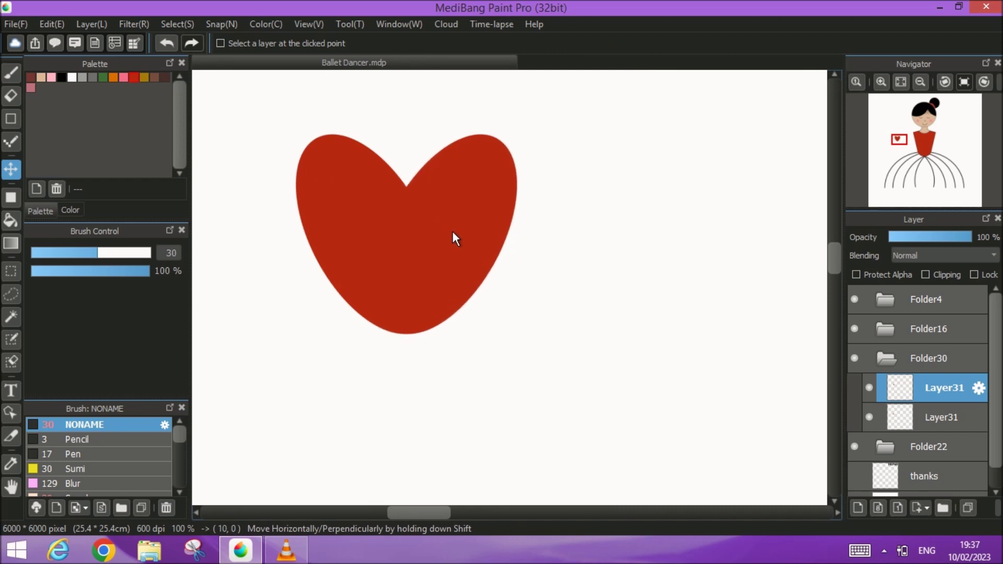
{"action": "scroll", "coordinate": [452, 231], "scroll_direction": "up", "scroll_amount": 3}
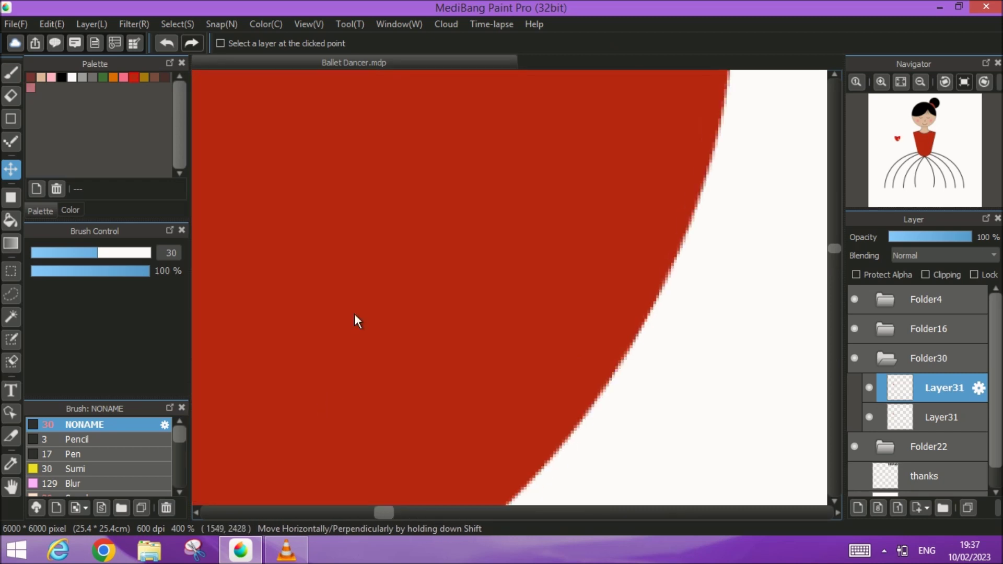
{"action": "left_click_drag", "start_coordinate": [329, 398], "coordinate": [410, 258]}
{"action": "scroll", "coordinate": [479, 259], "scroll_direction": "down", "scroll_amount": 5}
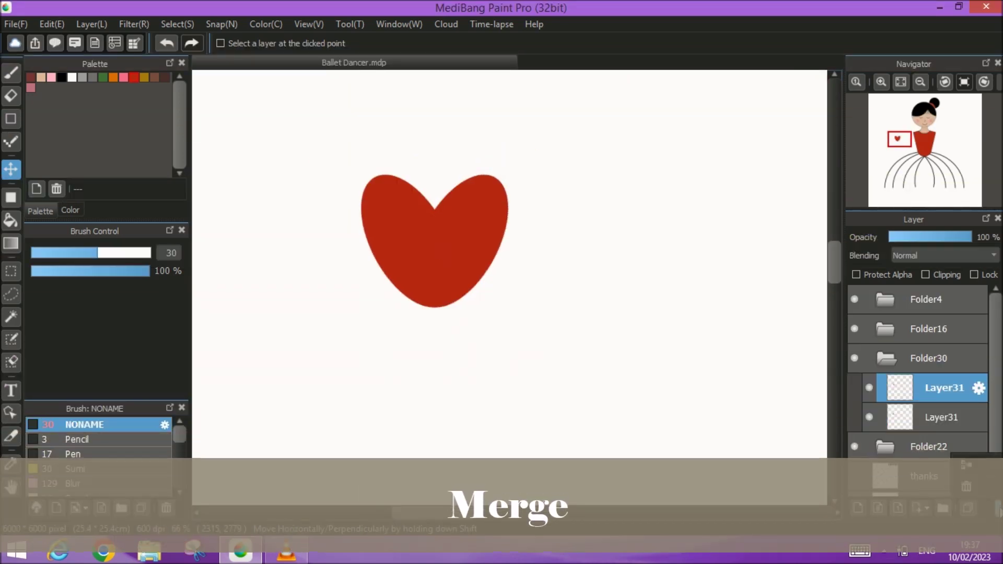
{"action": "left_click", "coordinate": [995, 508]}
{"action": "left_click", "coordinate": [976, 466]}
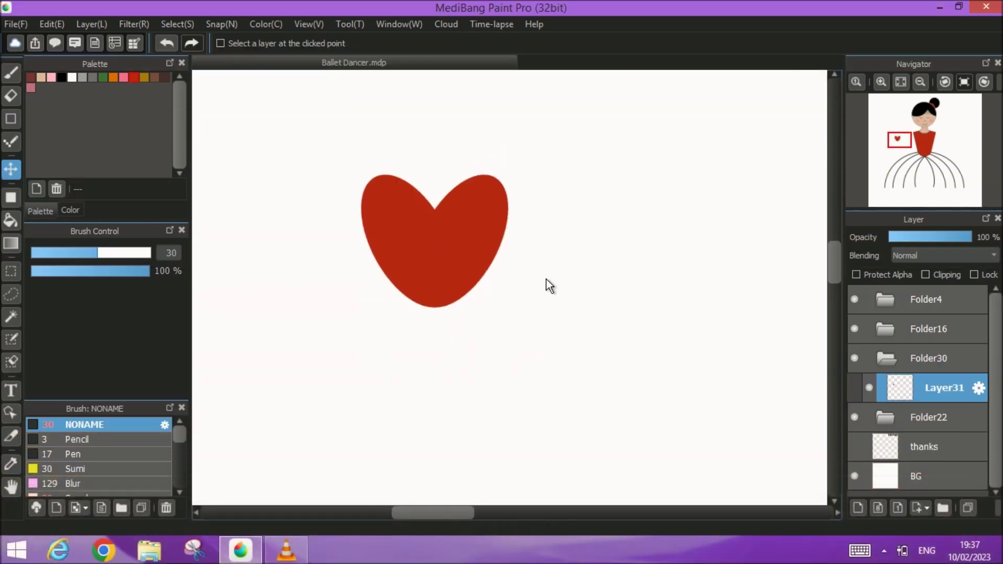
- Select the heart's interior with the Magic Wand, draw a 10-pixel black selection border set to On Boundary, and deselect
{"action": "left_click", "coordinate": [11, 316]}
{"action": "left_click", "coordinate": [437, 257]}
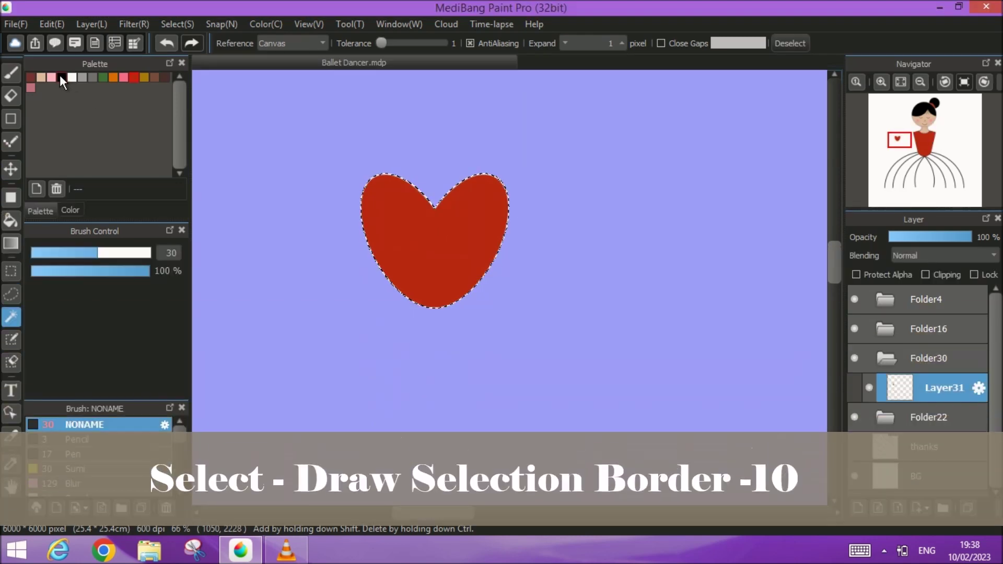
{"action": "left_click", "coordinate": [61, 77]}
{"action": "left_click", "coordinate": [177, 24]}
{"action": "left_click", "coordinate": [209, 244]}
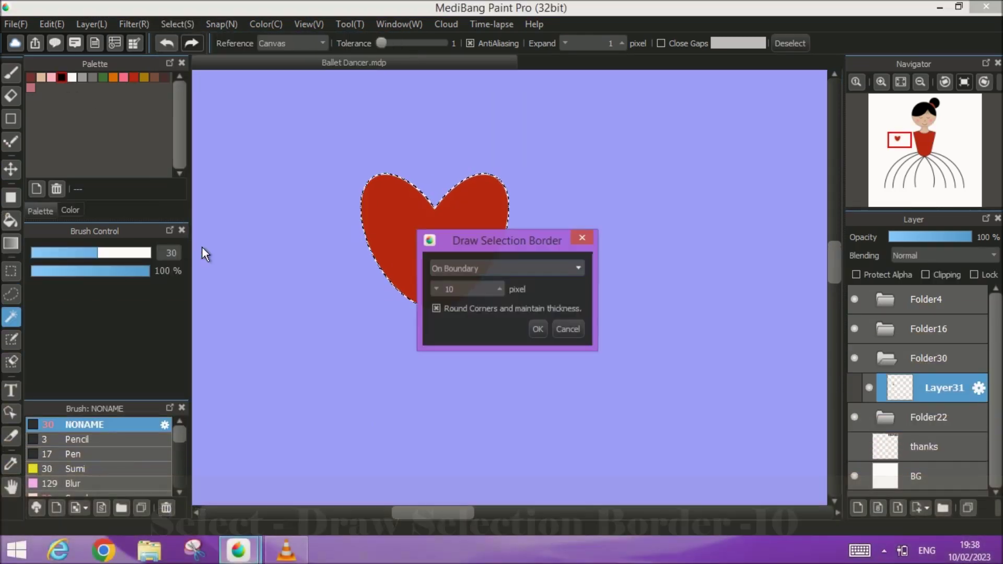
{"action": "left_click", "coordinate": [535, 329]}
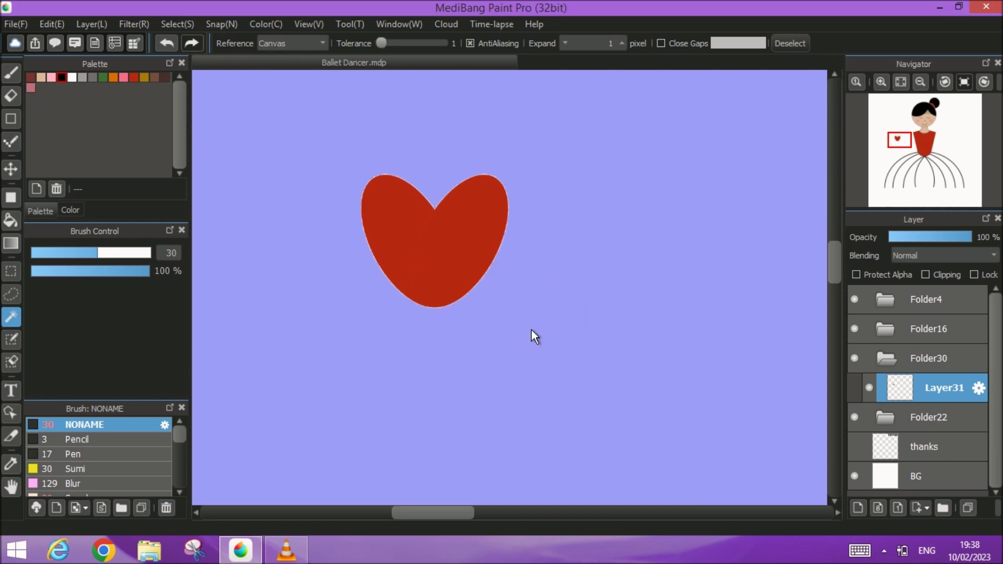
{"action": "left_click", "coordinate": [789, 43]}
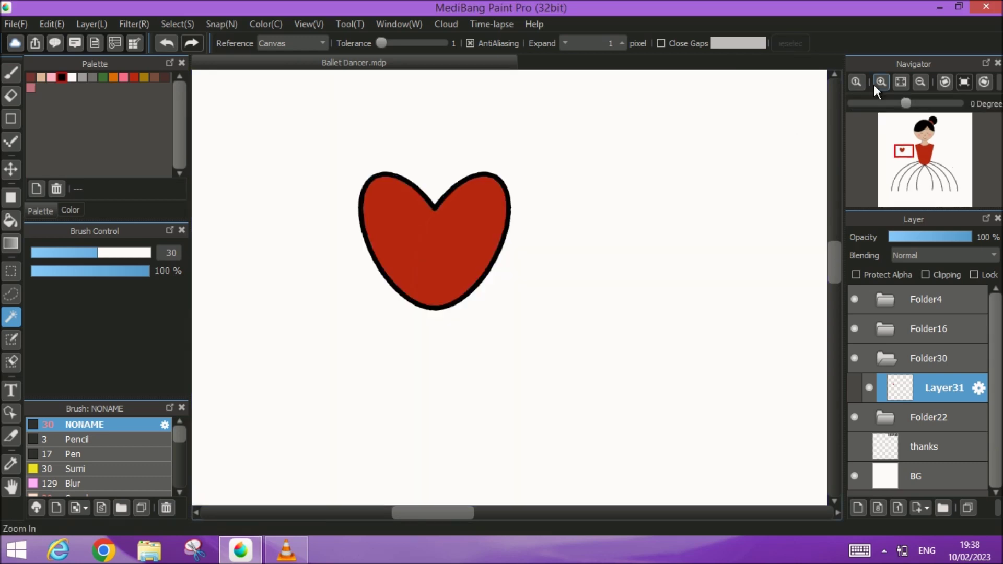
- Move the heart right 954 and down 2625 pixels onto the lower end of the innermost left skirt arc
{"action": "left_click", "coordinate": [899, 83]}
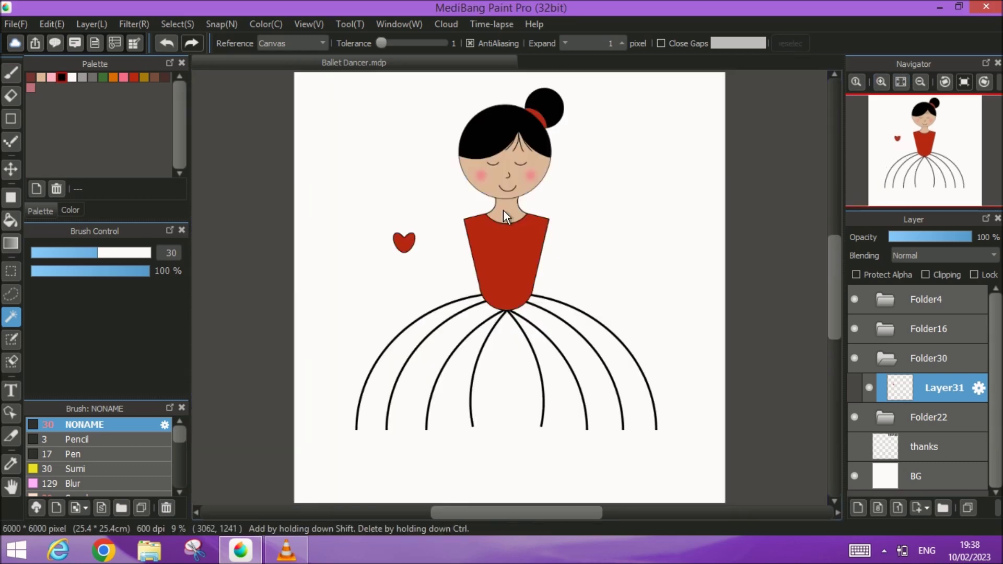
{"action": "left_click", "coordinate": [11, 168]}
{"action": "left_click_drag", "start_coordinate": [395, 245], "coordinate": [468, 434]}
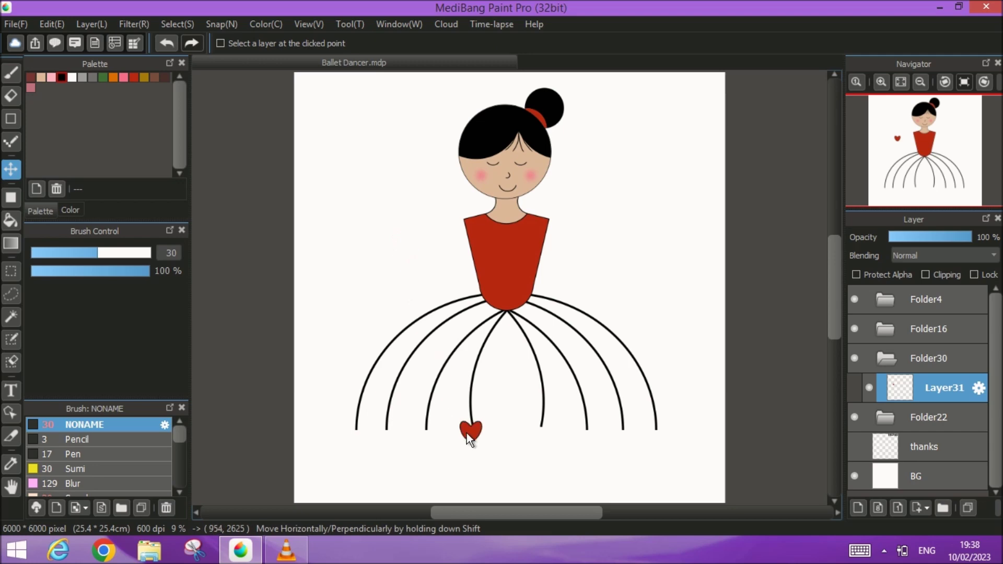
{"action": "scroll", "coordinate": [469, 434], "scroll_direction": "up", "scroll_amount": 5}
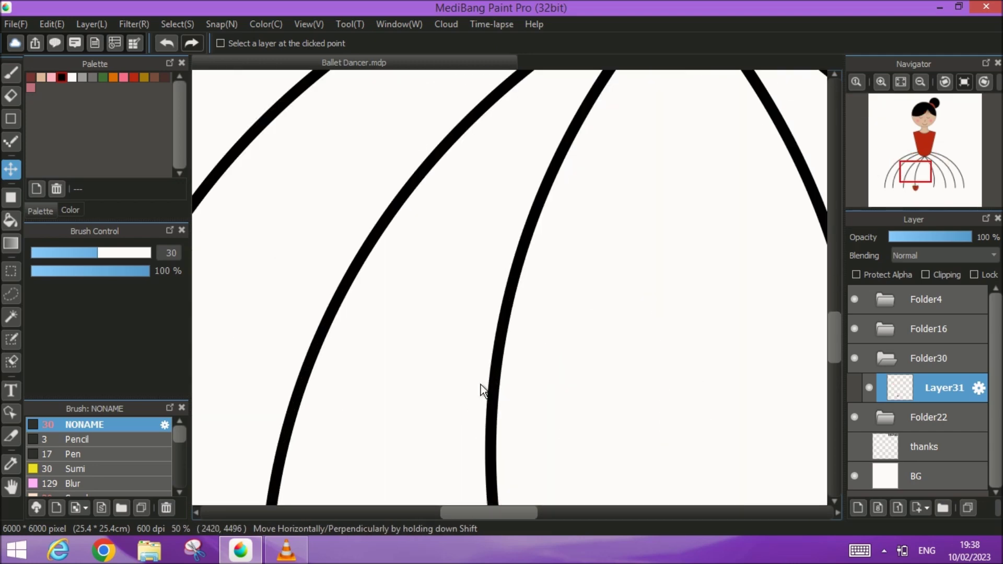
{"action": "left_click_drag", "start_coordinate": [473, 277], "coordinate": [437, 144]}
- Enlarge the heart slightly with Transform and reposition its notch on the lower end of the innermost left arc
{"action": "left_click", "coordinate": [165, 27]}
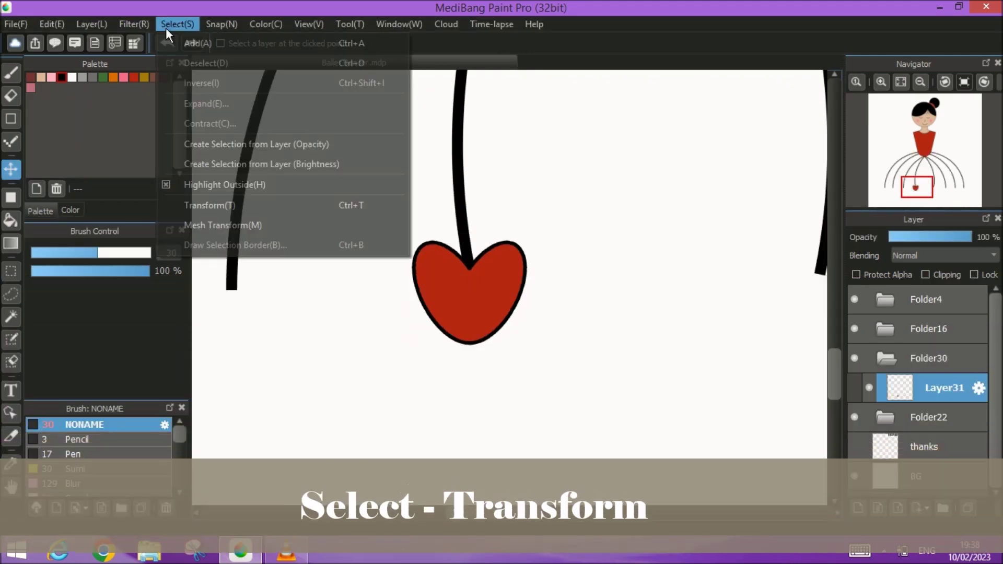
{"action": "left_click", "coordinate": [209, 206]}
{"action": "key", "text": "Return"}
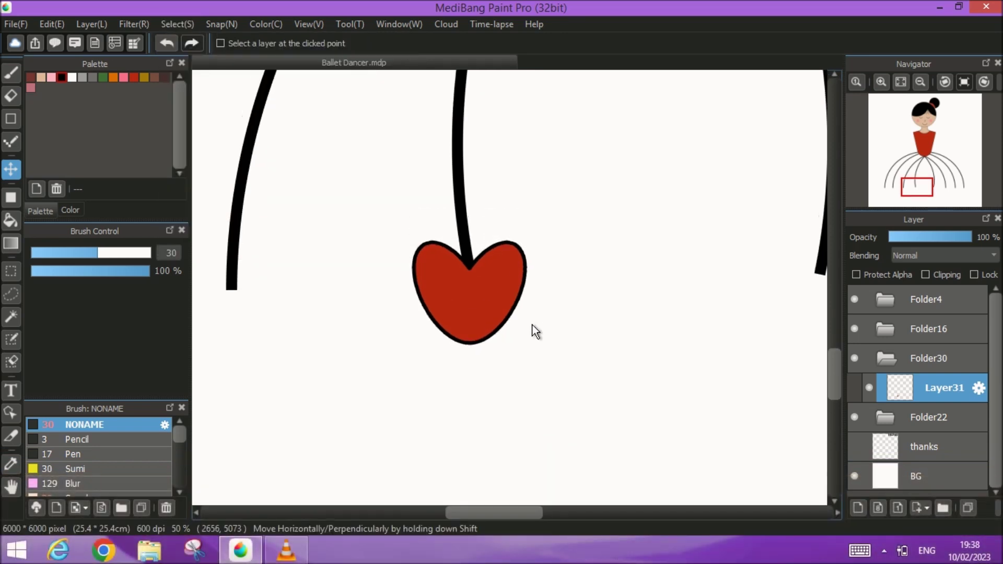
{"action": "left_click", "coordinate": [191, 24]}
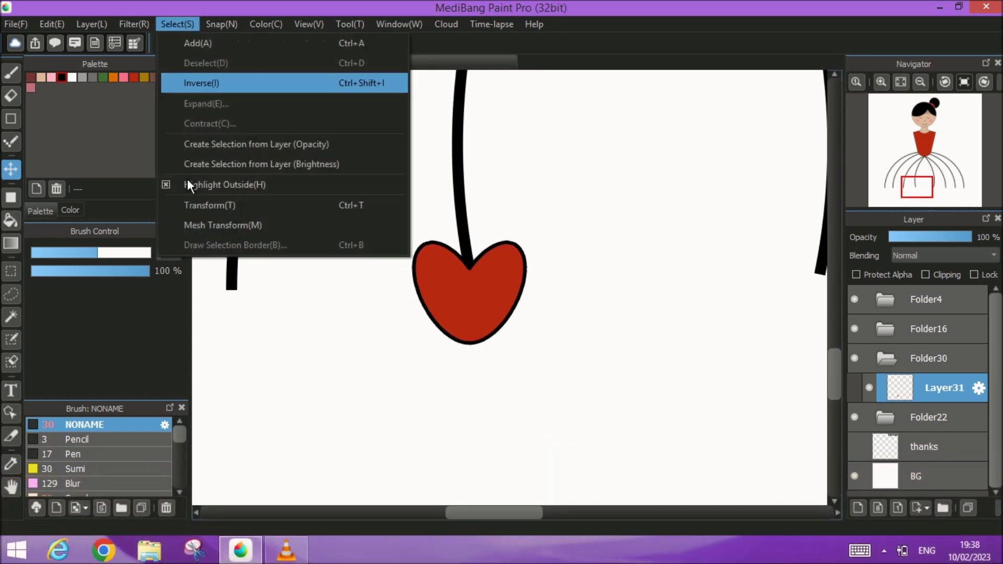
{"action": "left_click", "coordinate": [192, 208]}
{"action": "left_click_drag", "start_coordinate": [528, 318], "coordinate": [542, 340]}
{"action": "mouse_move", "coordinate": [486, 306]}
{"action": "left_mouse_down"}
{"action": "mouse_move", "coordinate": [472, 292]}
{"action": "mouse_move", "coordinate": [476, 298]}
{"action": "left_mouse_up"}
{"action": "left_click", "coordinate": [787, 504]}
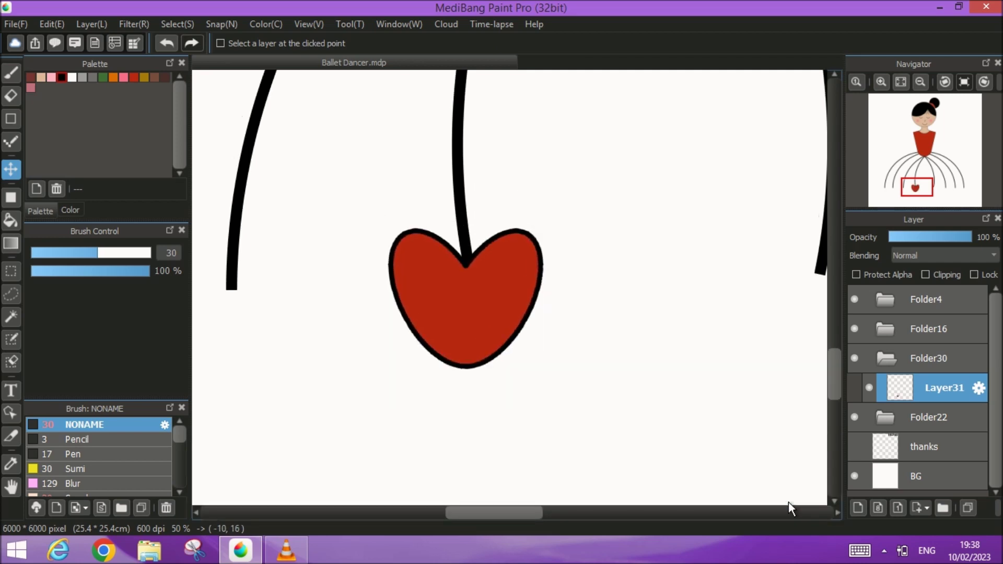
- Move the skirt's Folder22 up 18 pixels so the arcs meet the torso's lower edge
{"action": "left_click", "coordinate": [902, 82]}
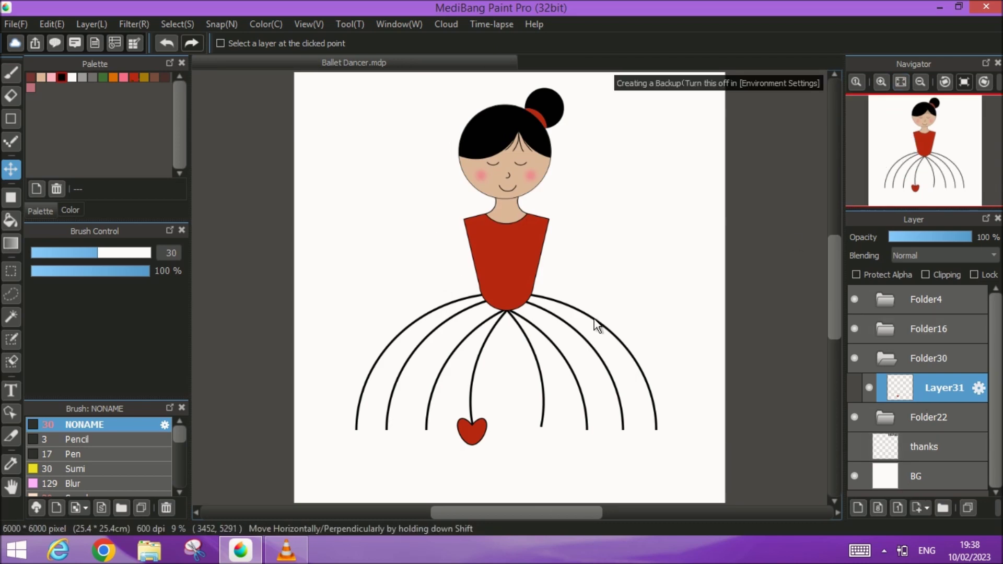
{"action": "scroll", "coordinate": [594, 319], "scroll_direction": "up", "scroll_amount": 6}
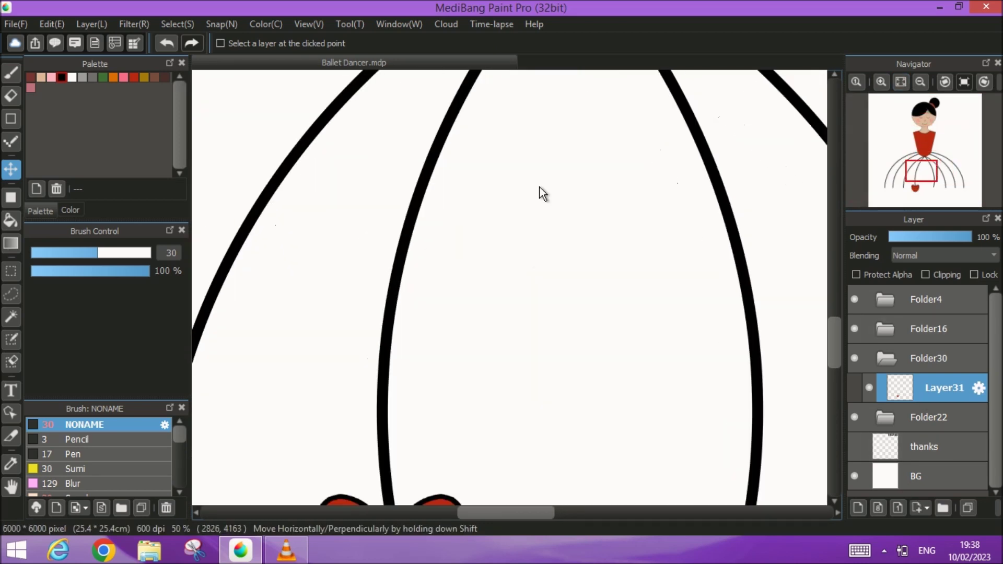
{"action": "left_click_drag", "start_coordinate": [540, 187], "coordinate": [512, 508]}
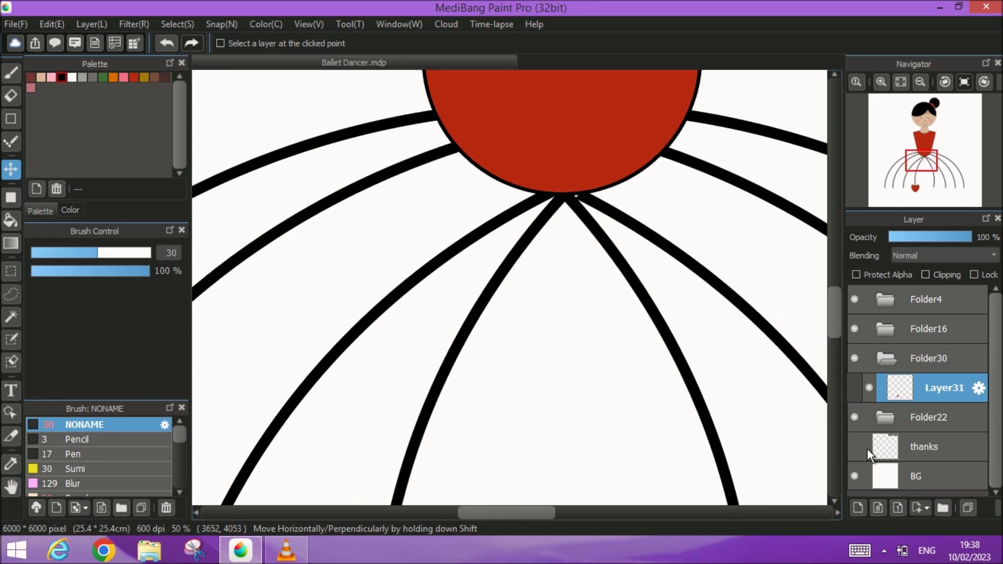
{"action": "left_click", "coordinate": [933, 417]}
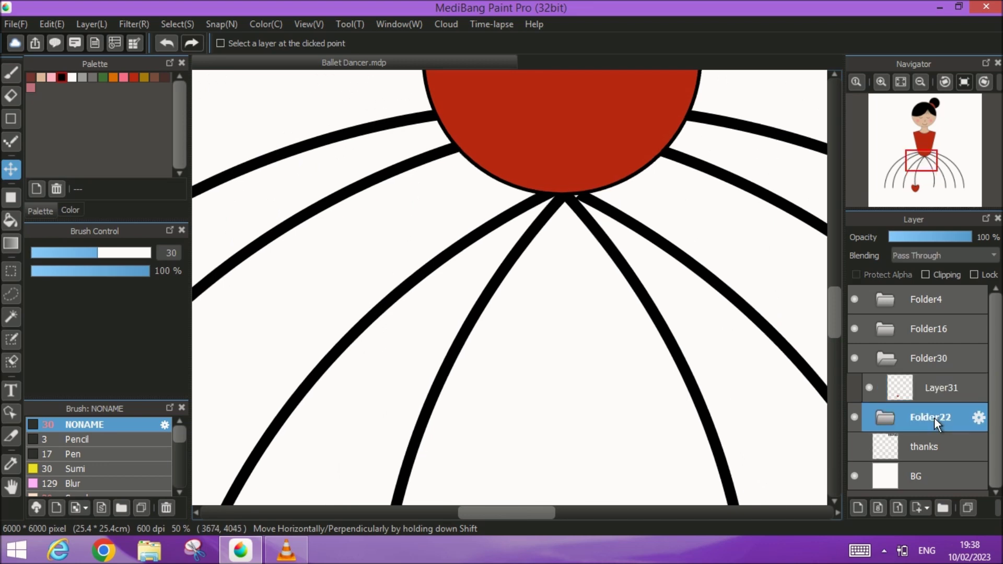
{"action": "left_click", "coordinate": [559, 219]}
{"action": "left_click_drag", "start_coordinate": [559, 219], "coordinate": [559, 212]}
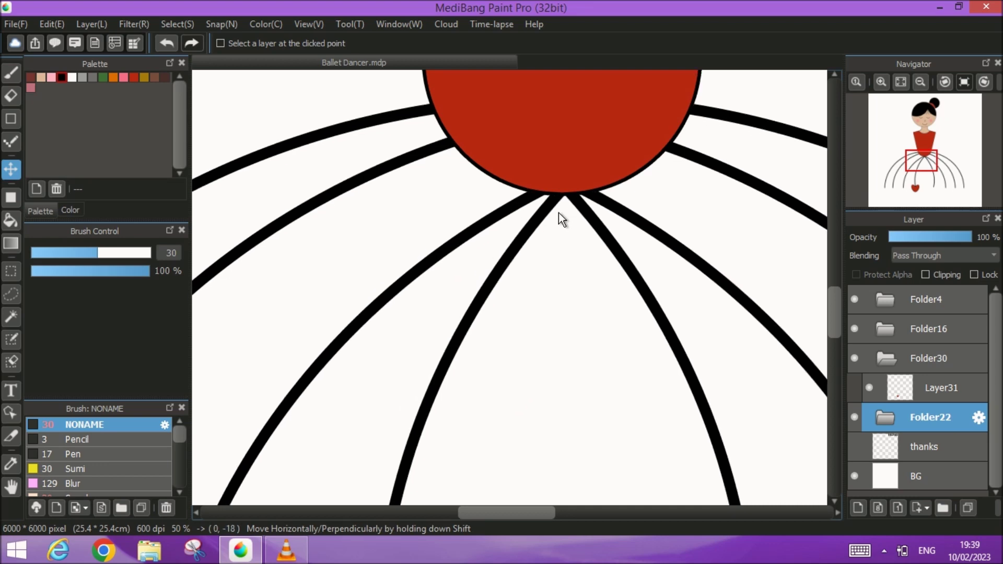
- Duplicate the heart's Layer31 and move the copy onto the lower end of the third arc from the left
{"action": "scroll", "coordinate": [471, 387], "scroll_direction": "down", "scroll_amount": 3}
{"action": "scroll", "coordinate": [468, 366], "scroll_direction": "down", "scroll_amount": 4}
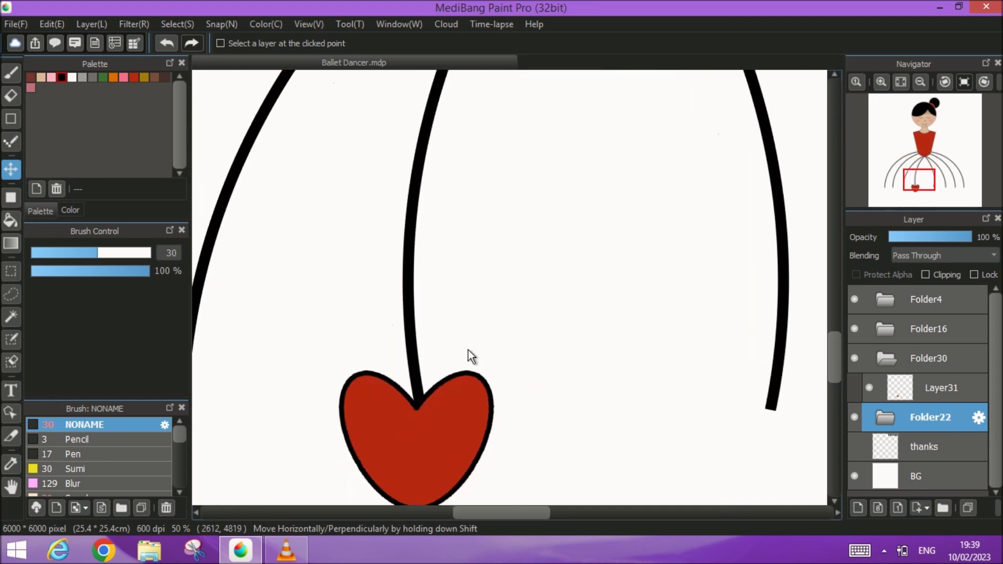
{"action": "left_click", "coordinate": [943, 388]}
{"action": "left_click_drag", "start_coordinate": [431, 360], "coordinate": [432, 359]}
{"action": "left_click_drag", "start_coordinate": [372, 338], "coordinate": [702, 320]}
{"action": "scroll", "coordinate": [702, 320], "scroll_direction": "up", "scroll_amount": 2}
{"action": "scroll", "coordinate": [702, 320], "scroll_direction": "down", "scroll_amount": 2}
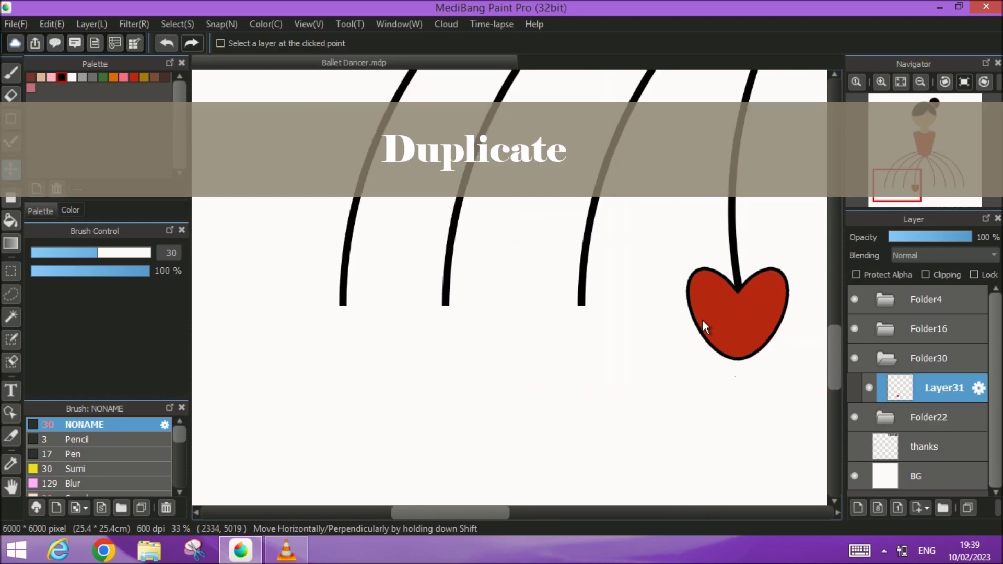
{"action": "left_click", "coordinate": [968, 508]}
{"action": "left_click_drag", "start_coordinate": [732, 315], "coordinate": [576, 328]}
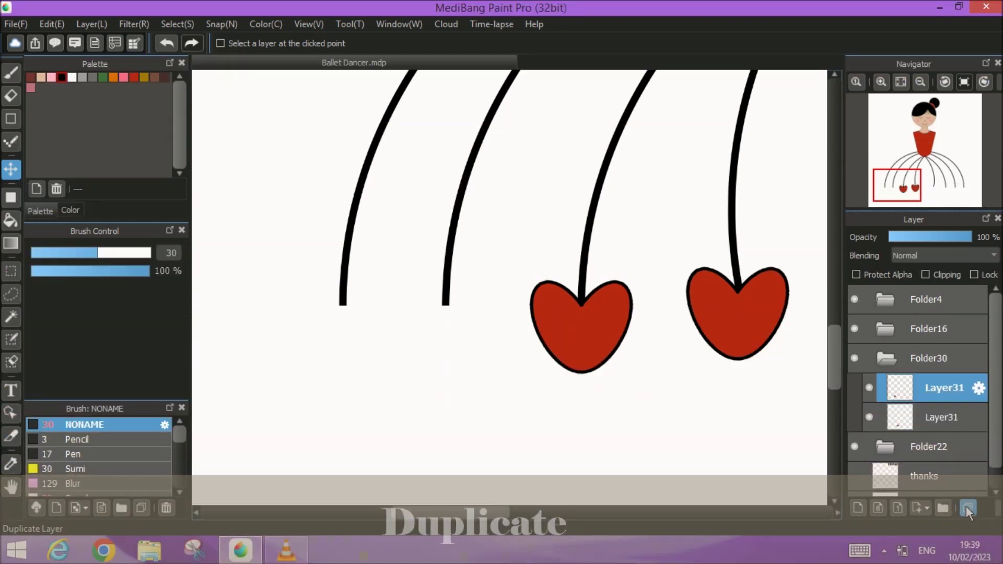
- Duplicate the heart and move the copy left 550 pixels onto the second arc from the left, and raise the third arc's heart slightly
{"action": "left_click", "coordinate": [966, 506]}
{"action": "left_click_drag", "start_coordinate": [583, 333], "coordinate": [462, 331]}
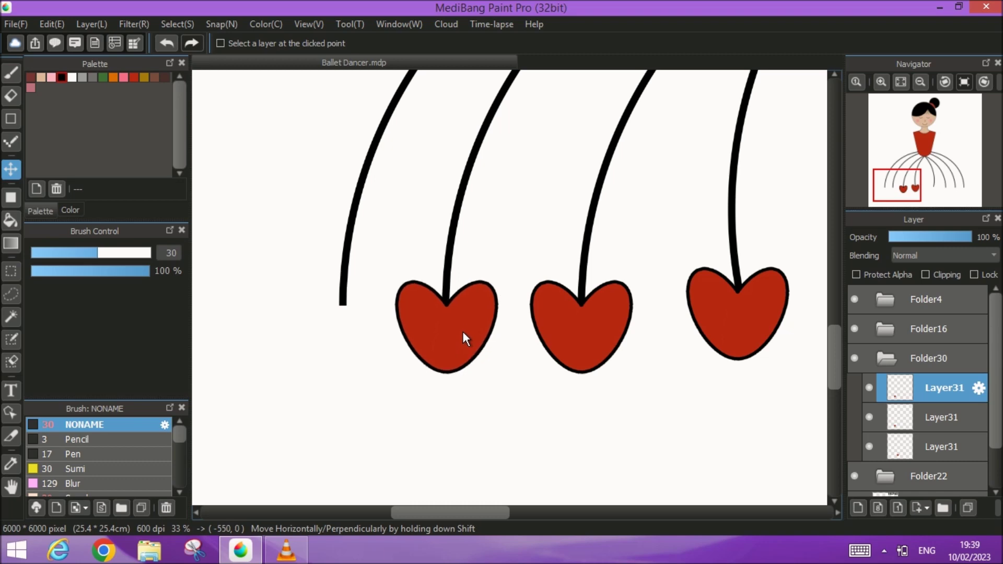
{"action": "left_click", "coordinate": [935, 417]}
{"action": "left_click_drag", "start_coordinate": [578, 298], "coordinate": [578, 288]}
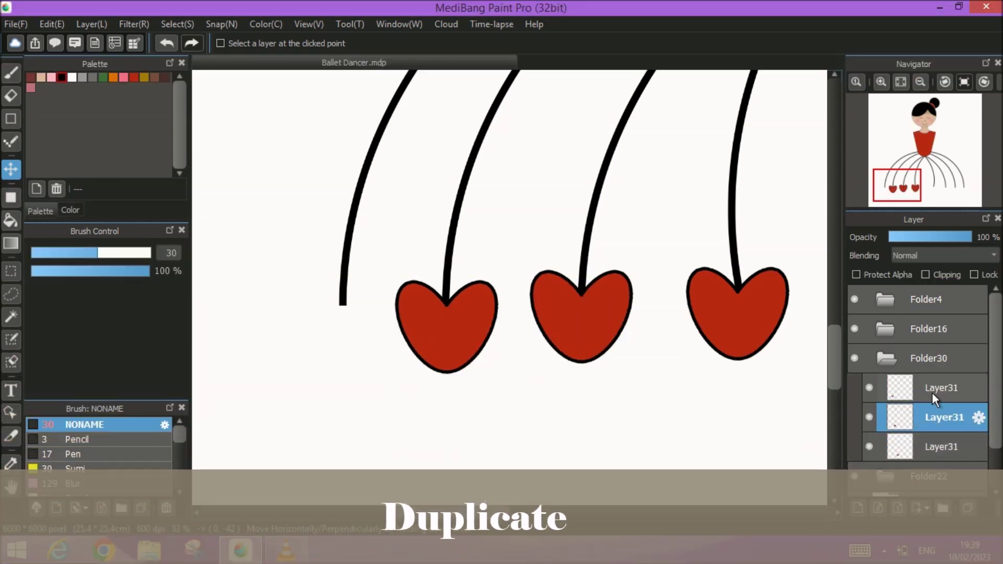
- Duplicate the heart on the second arc from the left and move the copy onto the outermost left arc's lower end
{"action": "left_click", "coordinate": [966, 507]}
{"action": "left_click_drag", "start_coordinate": [452, 324], "coordinate": [347, 326]}
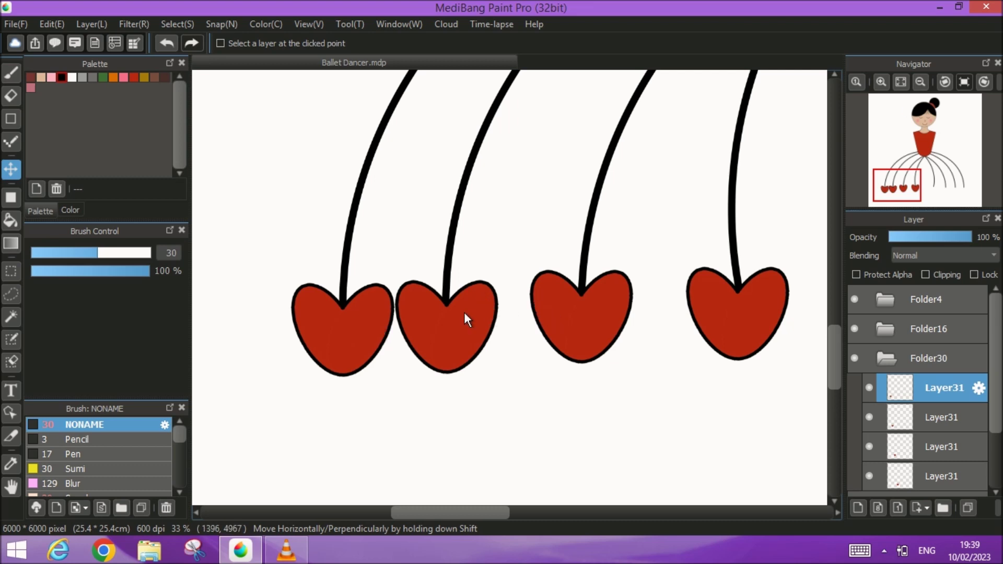
- Duplicate the heart on the innermost left arc and move the copy right 962 pixels onto the innermost right arc's end
{"action": "left_click", "coordinate": [951, 477]}
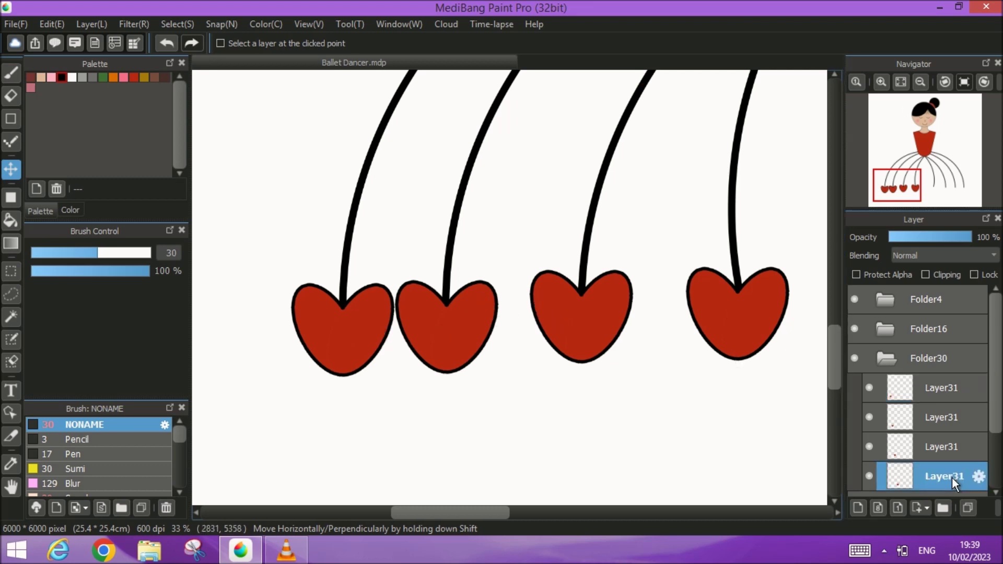
{"action": "left_click_drag", "start_coordinate": [745, 351], "coordinate": [392, 318]}
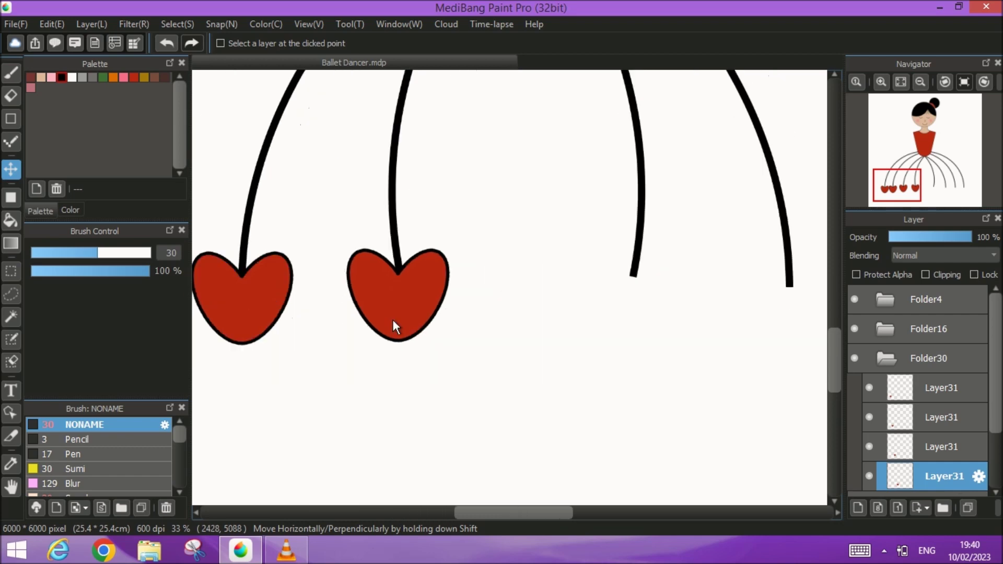
{"action": "left_click", "coordinate": [968, 511]}
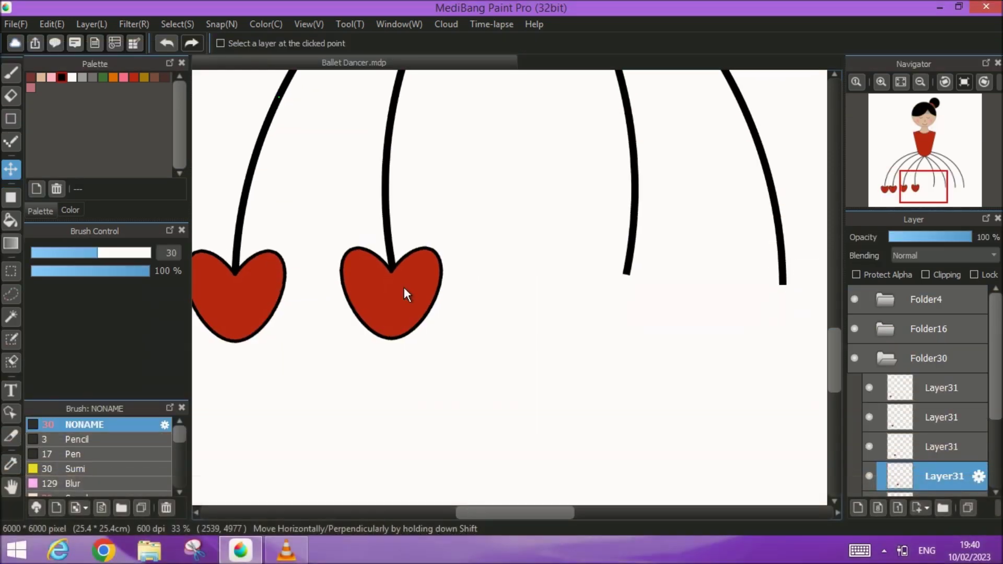
{"action": "left_click_drag", "start_coordinate": [432, 297], "coordinate": [640, 295]}
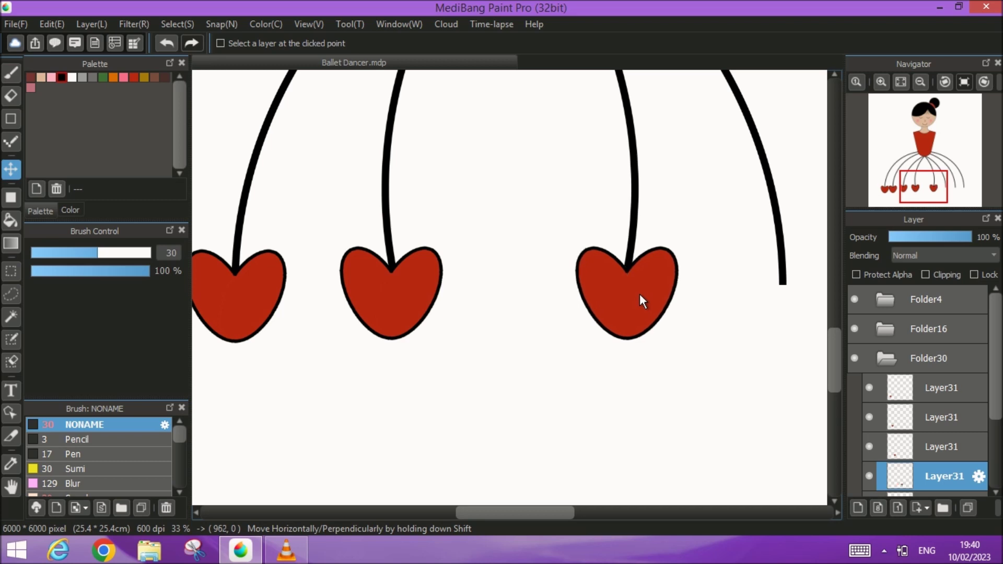
- Duplicate the heart on the third arc from the left and move the copy onto the second right-hand arc from the centre
{"action": "left_click", "coordinate": [869, 447]}
{"action": "left_click", "coordinate": [972, 508]}
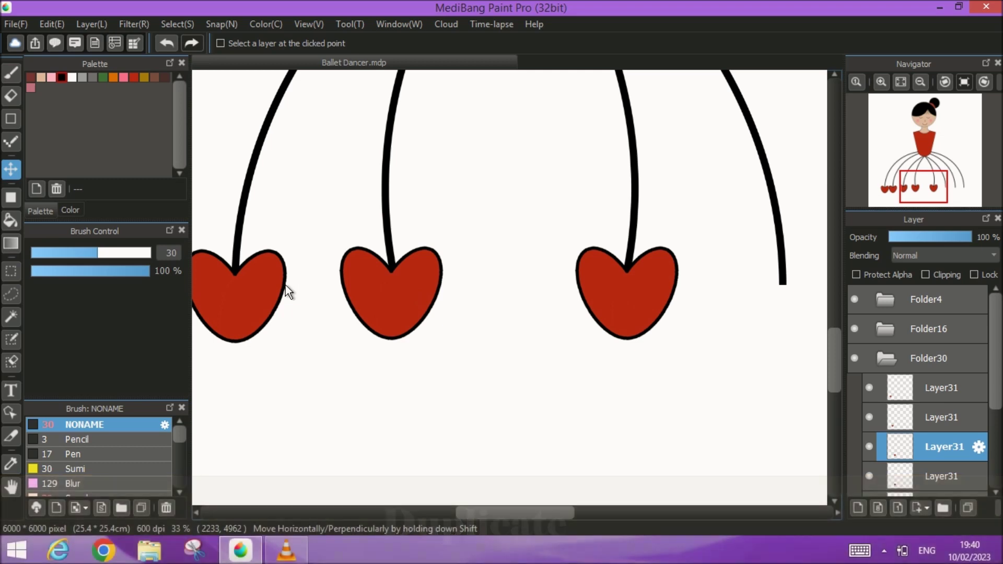
{"action": "left_click_drag", "start_coordinate": [246, 287], "coordinate": [794, 296]}
{"action": "scroll", "coordinate": [632, 341], "scroll_direction": "down", "scroll_amount": 5}
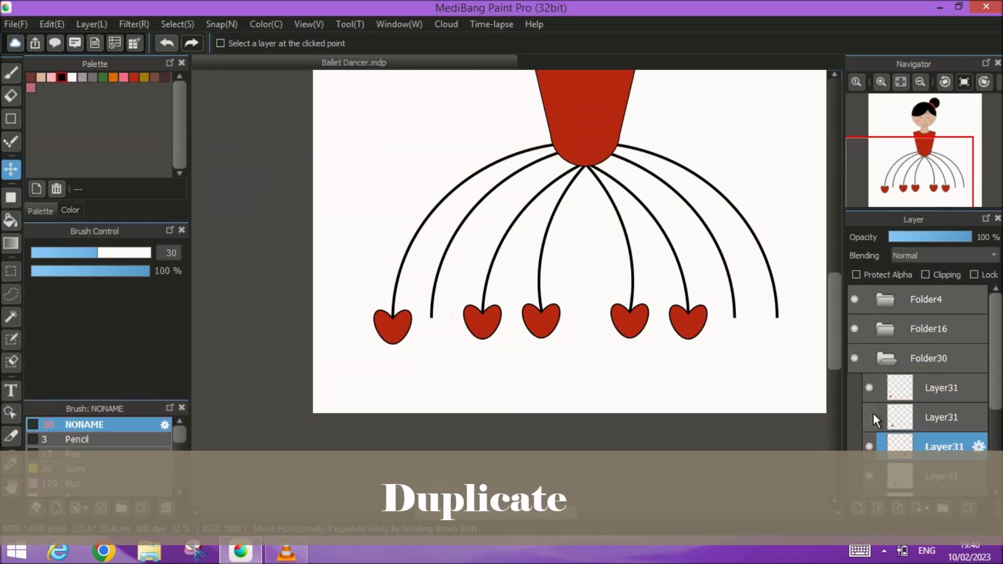
- Duplicate the heart on the second arc from the left and move the copy onto the second arc from the right
{"action": "left_click", "coordinate": [938, 416]}
{"action": "left_click", "coordinate": [963, 506]}
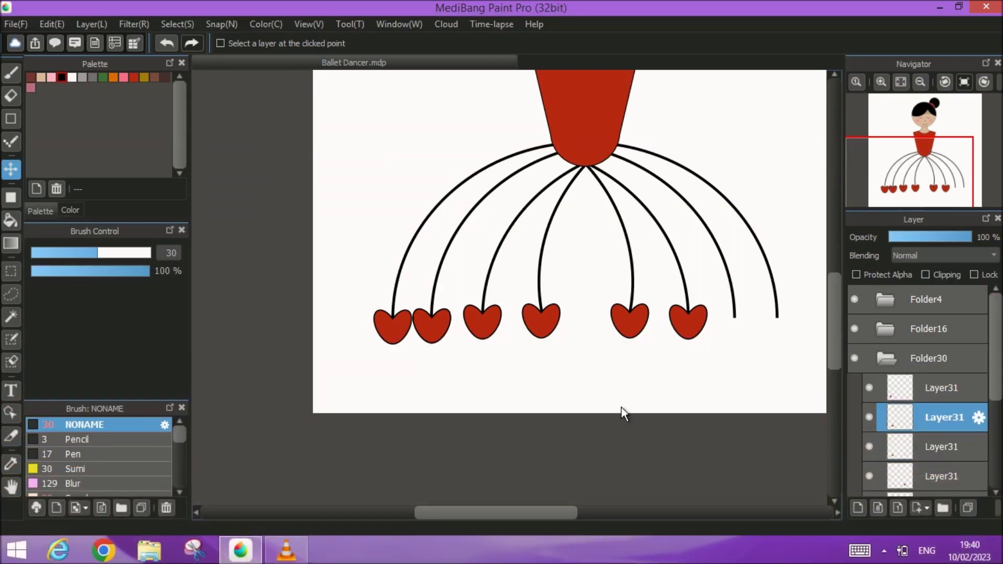
{"action": "left_click_drag", "start_coordinate": [428, 324], "coordinate": [732, 338]}
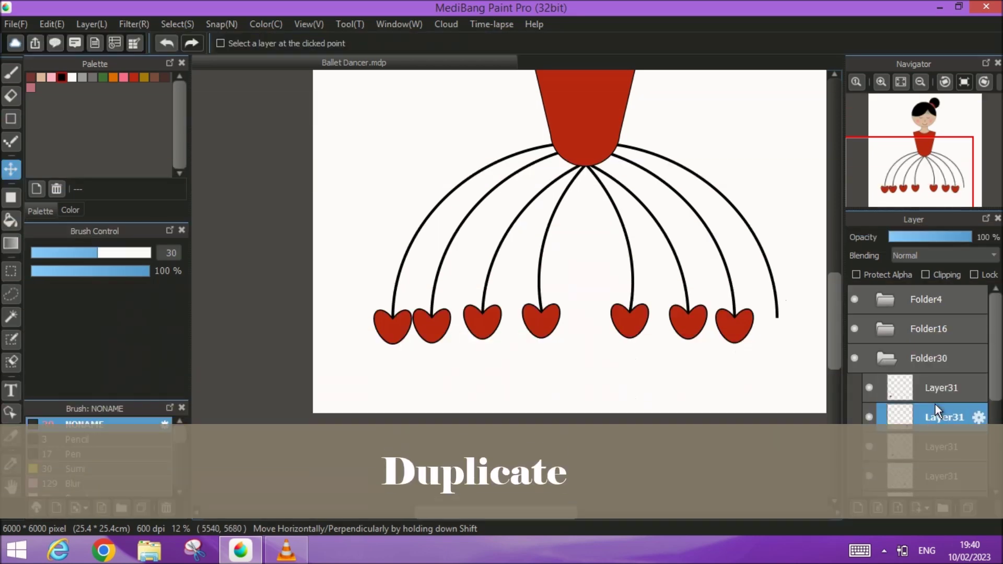
- Duplicate the outermost left heart and move the copy right 4176 pixels onto the outermost right arc's end
{"action": "left_click", "coordinate": [936, 398]}
{"action": "left_click", "coordinate": [967, 506]}
{"action": "left_click_drag", "start_coordinate": [392, 323], "coordinate": [778, 335]}
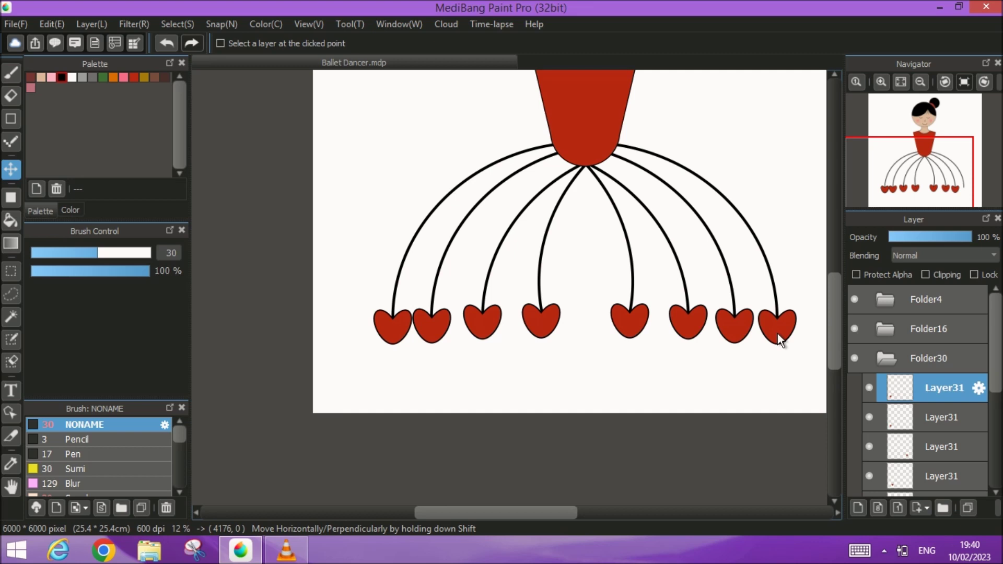
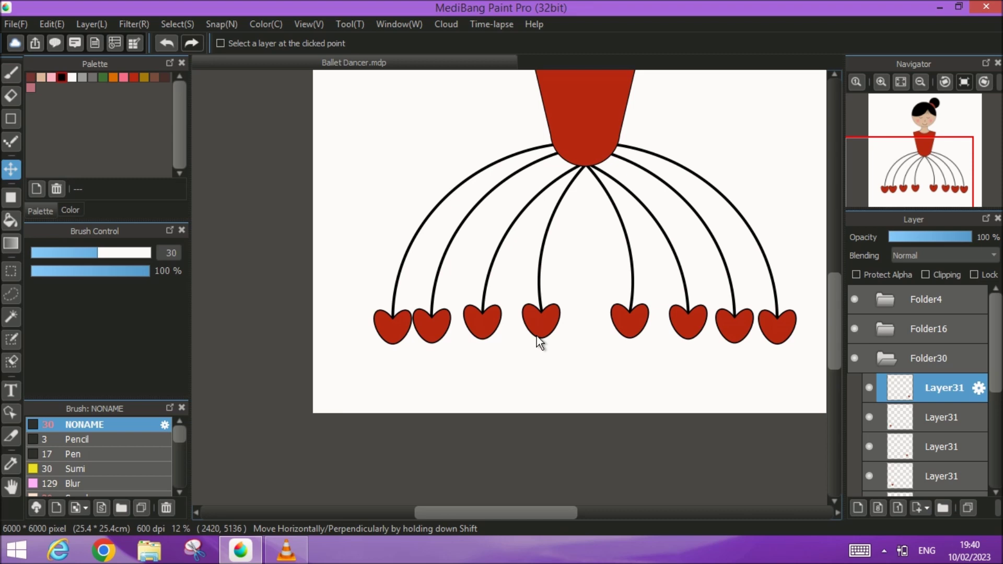
{"action": "left_click", "coordinate": [880, 330]}
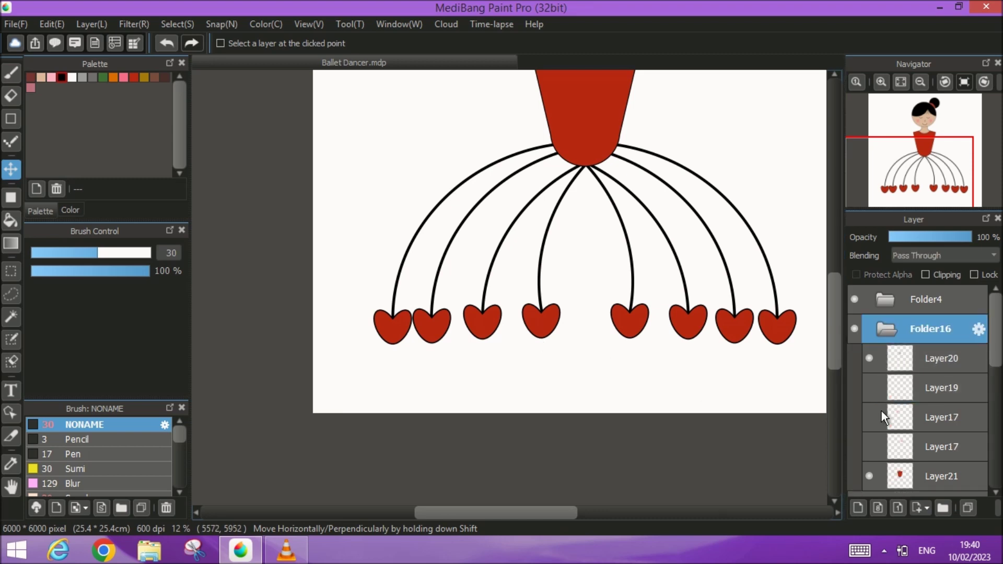
{"action": "double_click", "coordinate": [877, 389]}
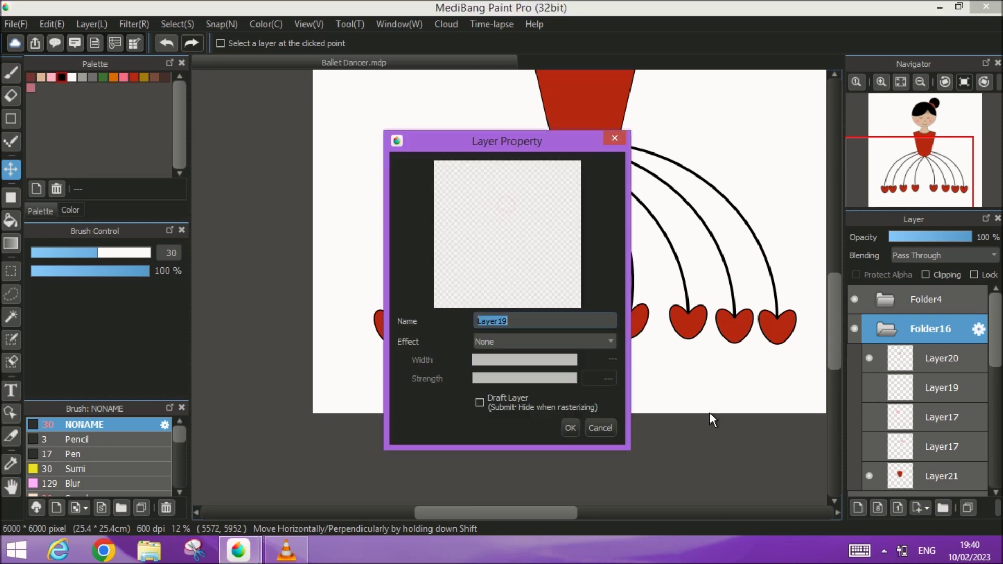
{"action": "left_click", "coordinate": [601, 428]}
{"action": "left_click", "coordinate": [887, 329]}
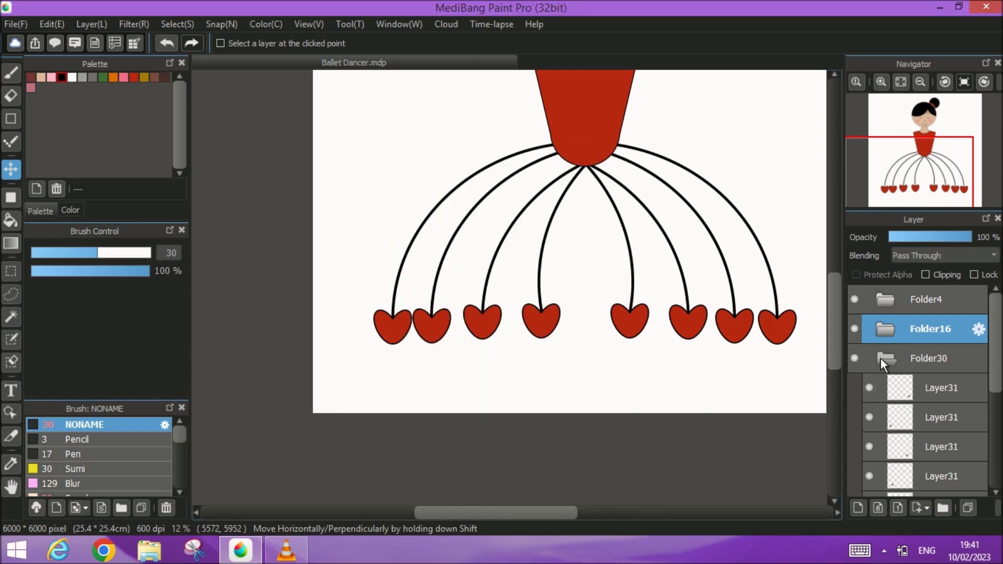
- Move the second skirt arc from the left, a Layer23 in Folder22, slightly to the right
{"action": "left_click", "coordinate": [879, 361]}
{"action": "left_click", "coordinate": [879, 361]}
{"action": "scroll", "coordinate": [884, 390], "scroll_direction": "down", "scroll_amount": 5}
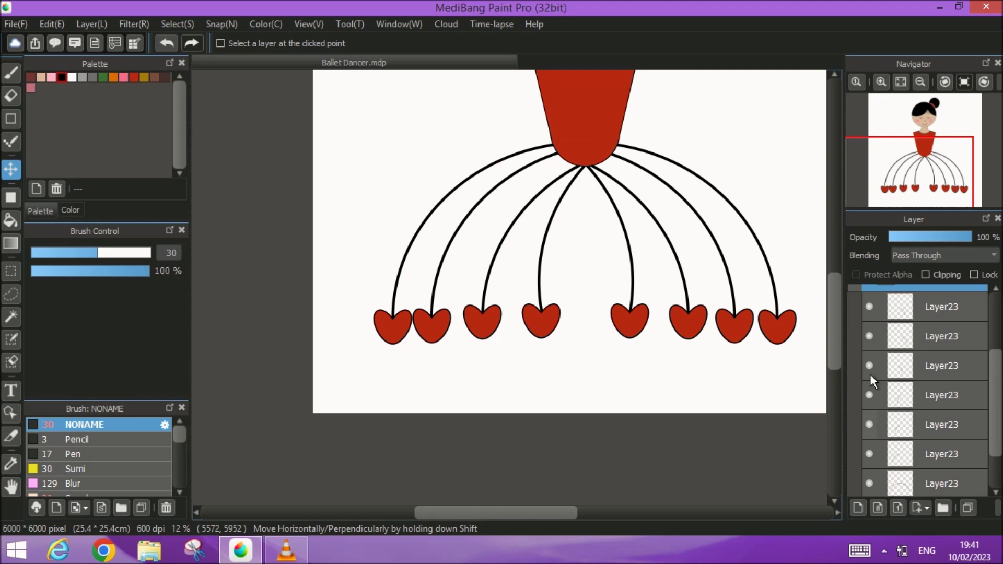
{"action": "left_click", "coordinate": [869, 338]}
{"action": "double_click", "coordinate": [868, 454]}
{"action": "left_click", "coordinate": [940, 454]}
{"action": "left_click_drag", "start_coordinate": [436, 309], "coordinate": [443, 298]}
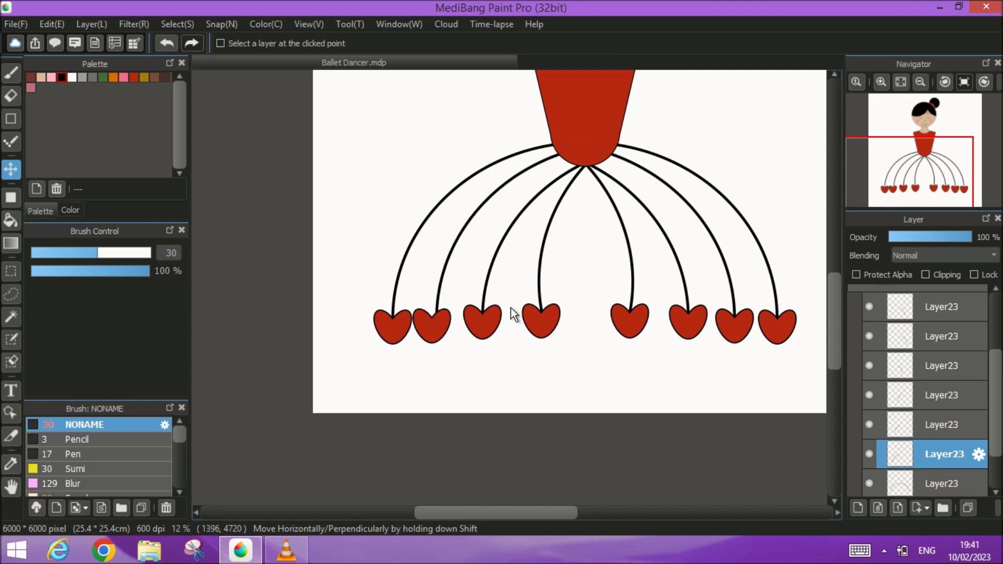
- Shift the second heart from the left, a Layer31 in Folder30, slightly right onto the end of its arc
{"action": "scroll", "coordinate": [916, 355], "scroll_direction": "up", "scroll_amount": 5}
{"action": "left_click", "coordinate": [885, 321]}
{"action": "left_click", "coordinate": [868, 380]}
{"action": "left_click", "coordinate": [869, 381]}
{"action": "left_click", "coordinate": [869, 439]}
{"action": "left_click", "coordinate": [869, 440]}
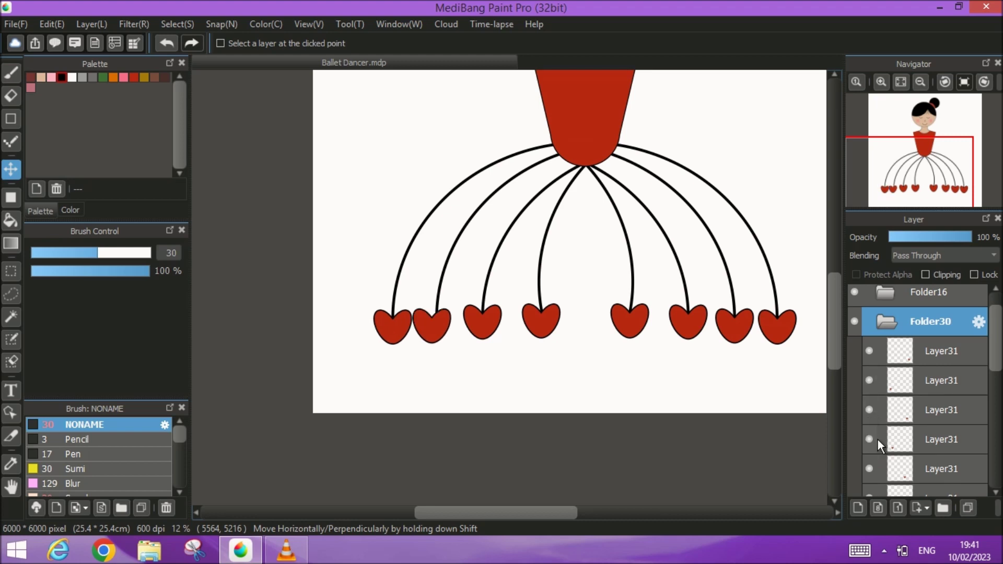
{"action": "left_click", "coordinate": [883, 440]}
{"action": "left_click_drag", "start_coordinate": [443, 335], "coordinate": [439, 335]}
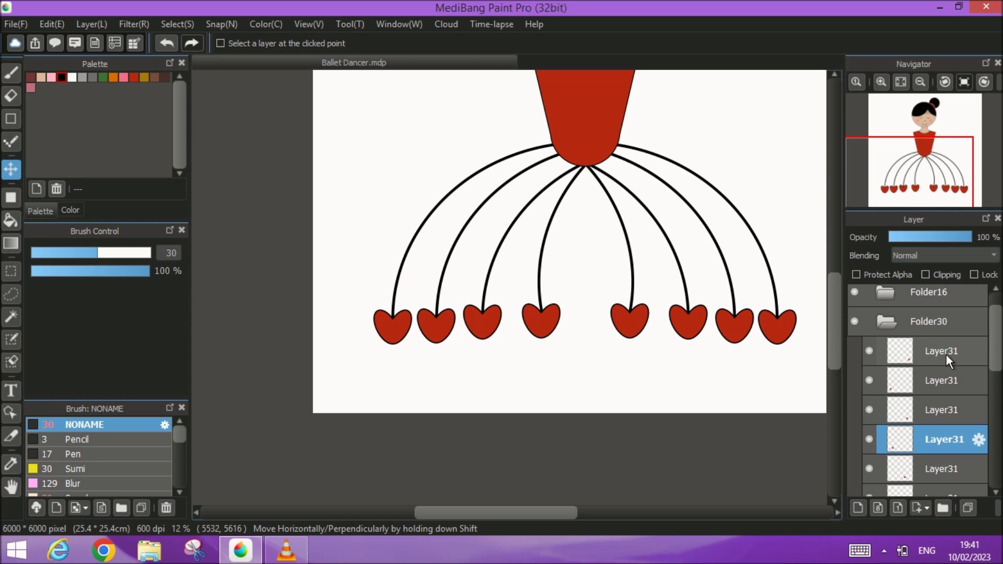
- Collapse Folder30 and Folder22, and add a new folder above Folder22 containing a new layer
{"action": "left_click", "coordinate": [883, 326]}
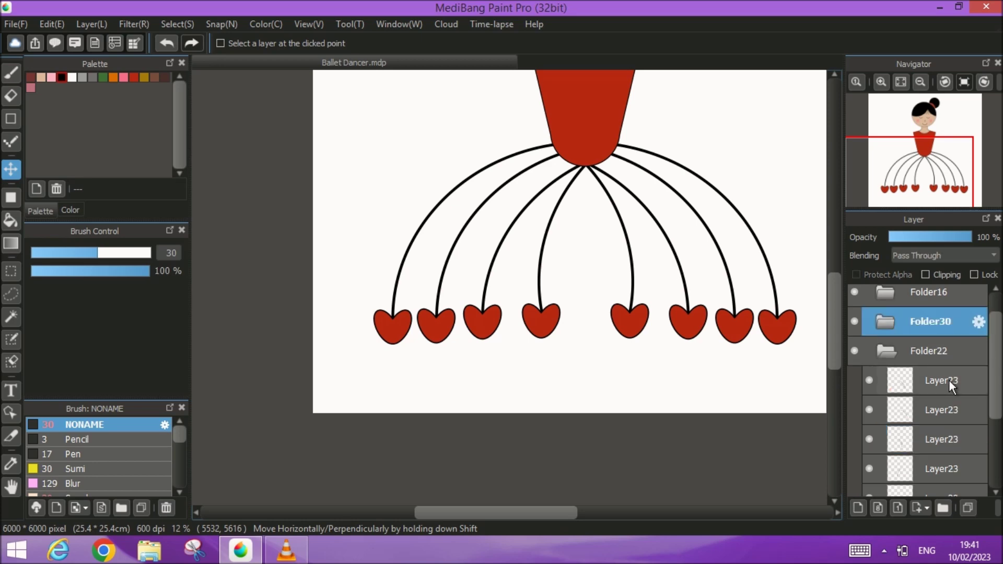
{"action": "left_click", "coordinate": [886, 351]}
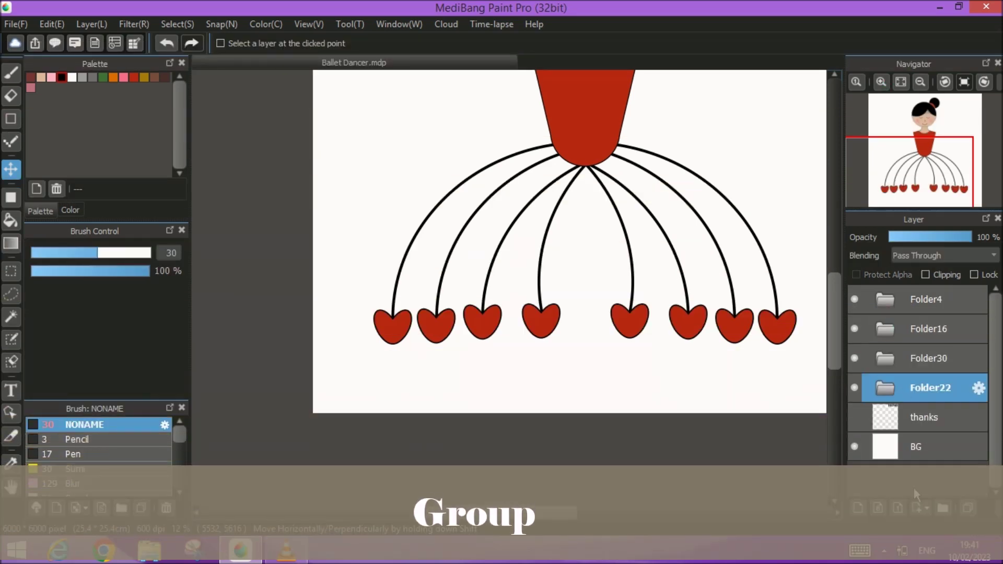
{"action": "left_click", "coordinate": [941, 508]}
{"action": "left_click", "coordinate": [857, 509]}
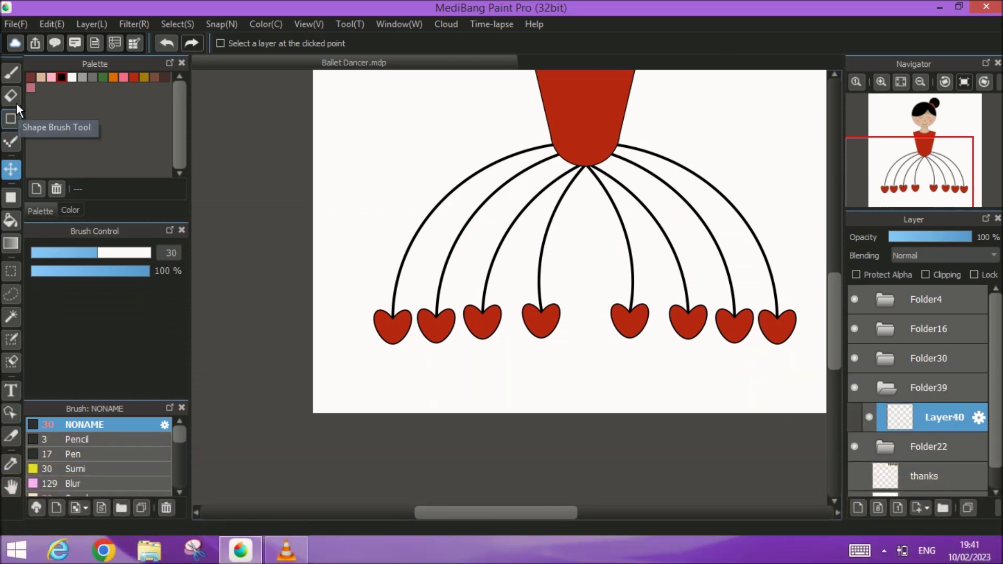
- Set the brush size to 10 and draw a near-circular ellipse outline between the two innermost hearts
{"action": "left_click", "coordinate": [161, 254]}
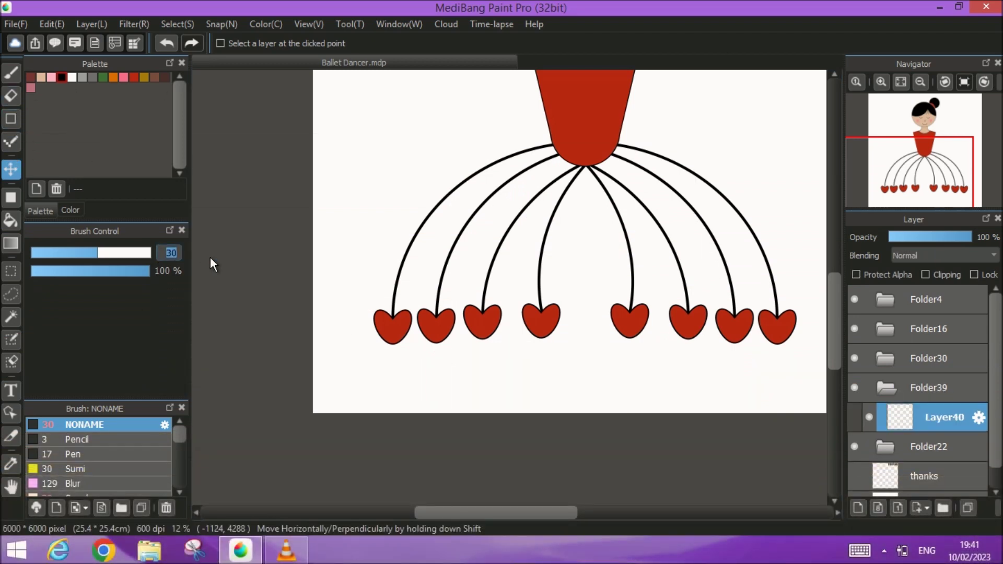
{"action": "type", "text": "10"}
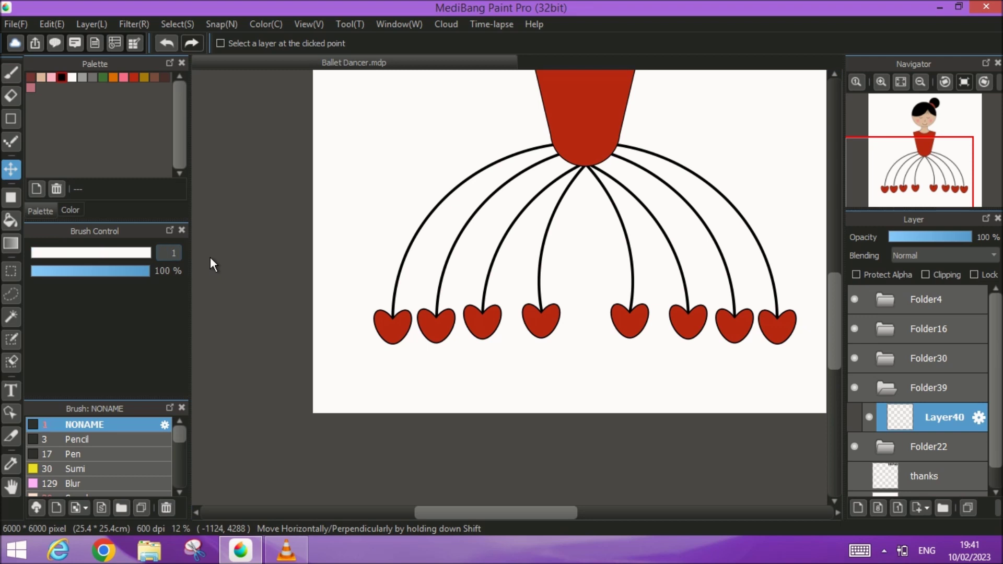
{"action": "key", "text": "Return"}
{"action": "left_click", "coordinate": [10, 117]}
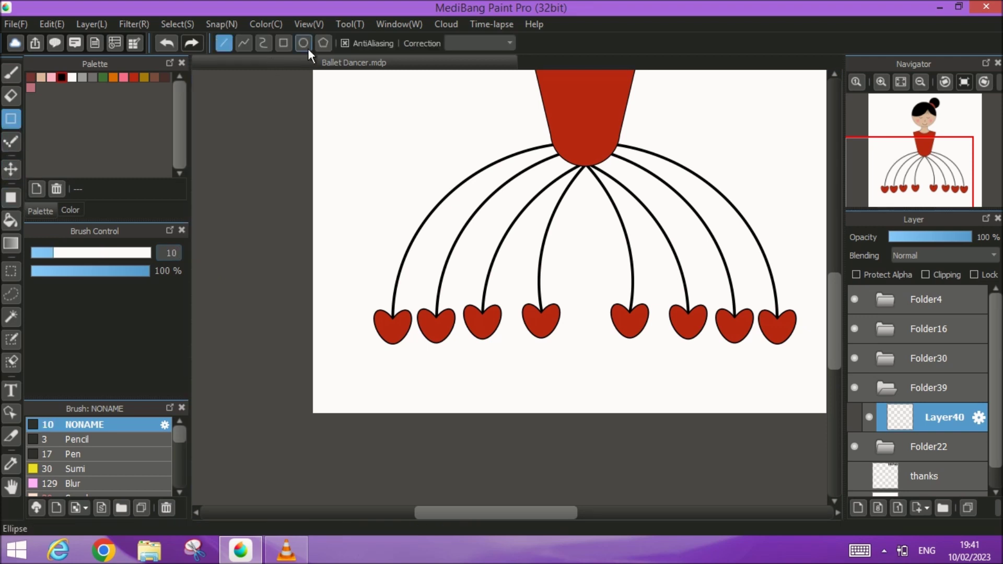
{"action": "left_click", "coordinate": [306, 45]}
{"action": "left_click_drag", "start_coordinate": [613, 316], "coordinate": [556, 359]}
{"action": "left_click_drag", "start_coordinate": [550, 372], "coordinate": [574, 338]}
- Duplicate the circle three times, stepping the copies rightward and slightly down below the right hearts, offsetting the last by 496, 96 pixels
{"action": "left_click", "coordinate": [11, 169]}
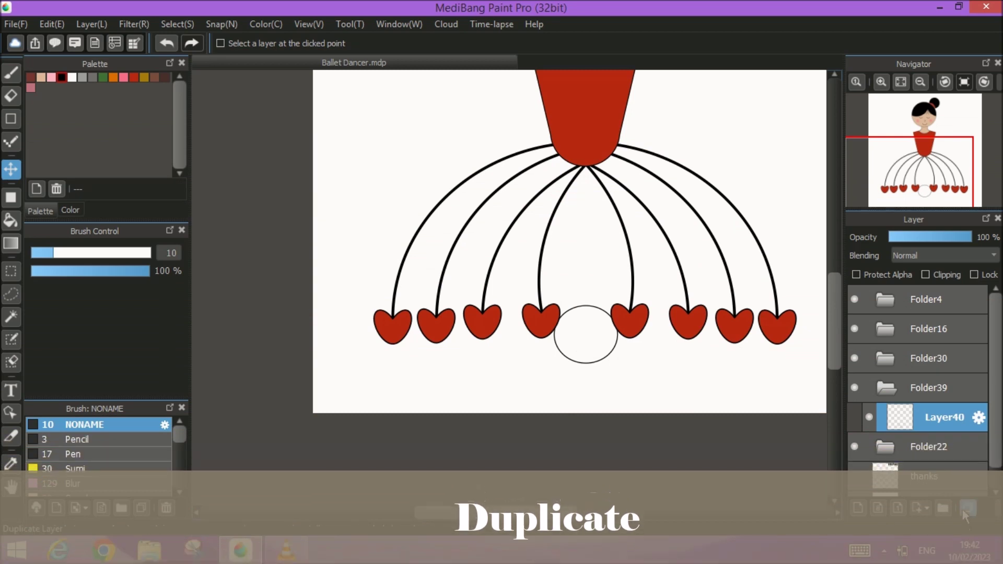
{"action": "left_click", "coordinate": [968, 508]}
{"action": "left_click_drag", "start_coordinate": [571, 358], "coordinate": [651, 359]}
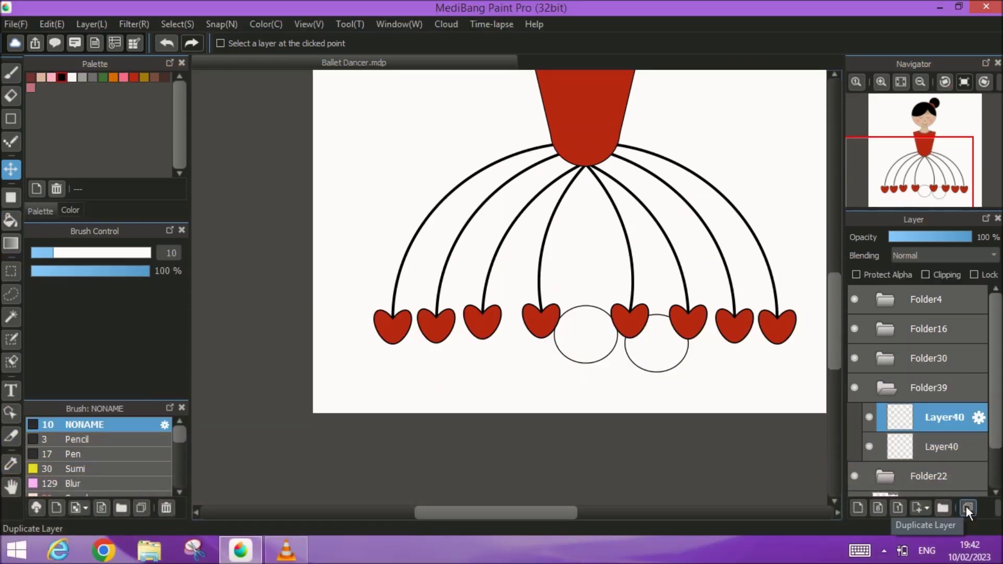
{"action": "left_click", "coordinate": [966, 506]}
{"action": "left_click_drag", "start_coordinate": [677, 353], "coordinate": [725, 363]}
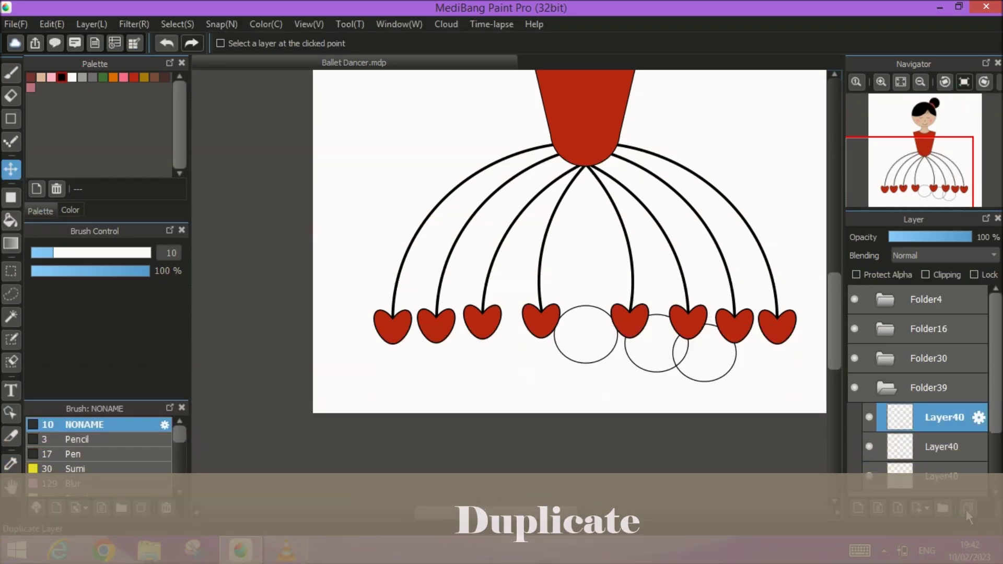
{"action": "left_click", "coordinate": [966, 509]}
{"action": "left_click_drag", "start_coordinate": [726, 371], "coordinate": [769, 376]}
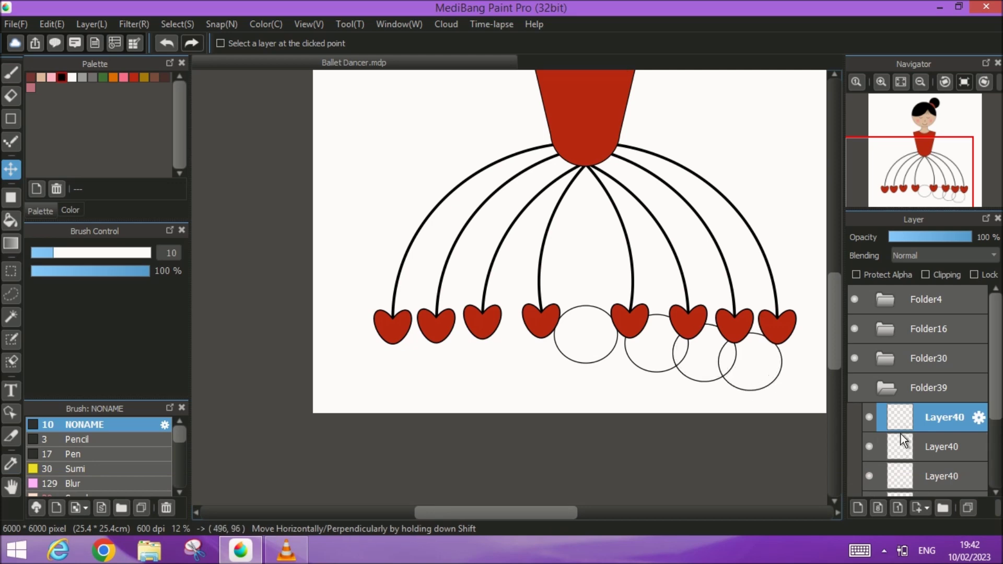
- Merge the three circle copies below the right hearts into one layer and duplicate that layer
{"action": "left_click", "coordinate": [997, 509]}
{"action": "left_click", "coordinate": [989, 471]}
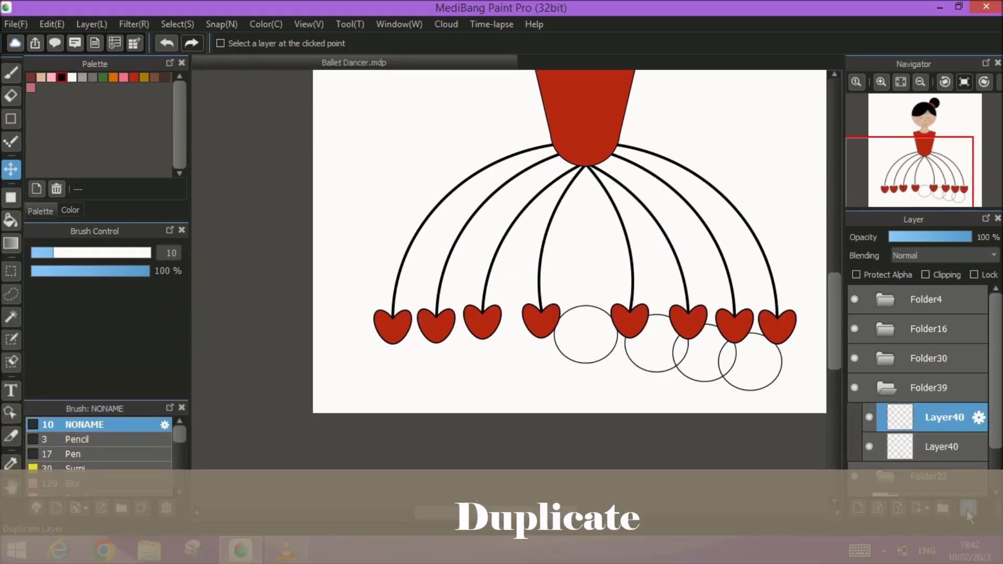
{"action": "left_click", "coordinate": [967, 509]}
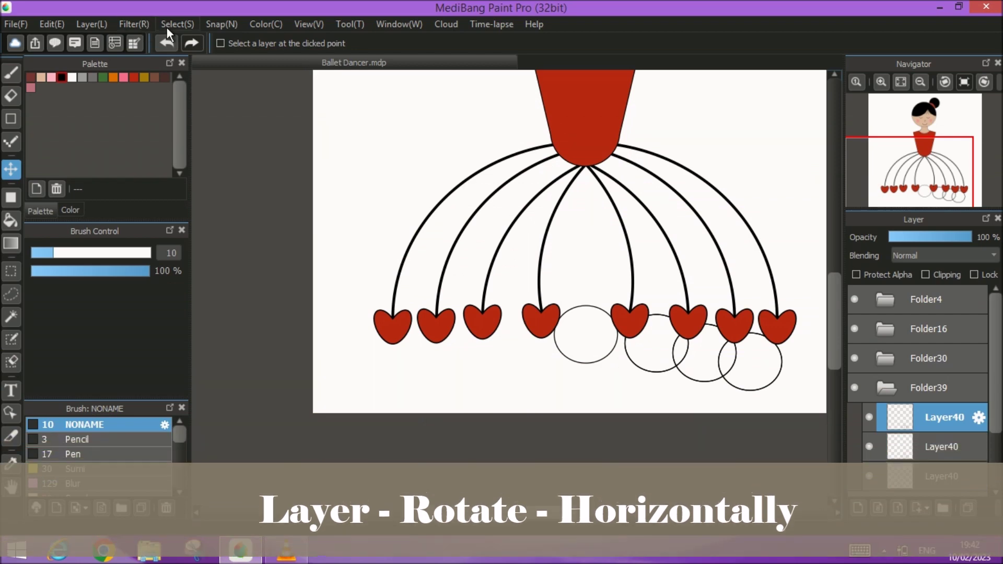
- Flip the duplicated three-circle layer horizontally and move it left 128 pixels below the left hearts
{"action": "left_click", "coordinate": [168, 26]}
{"action": "mouse_move", "coordinate": [92, 24]}
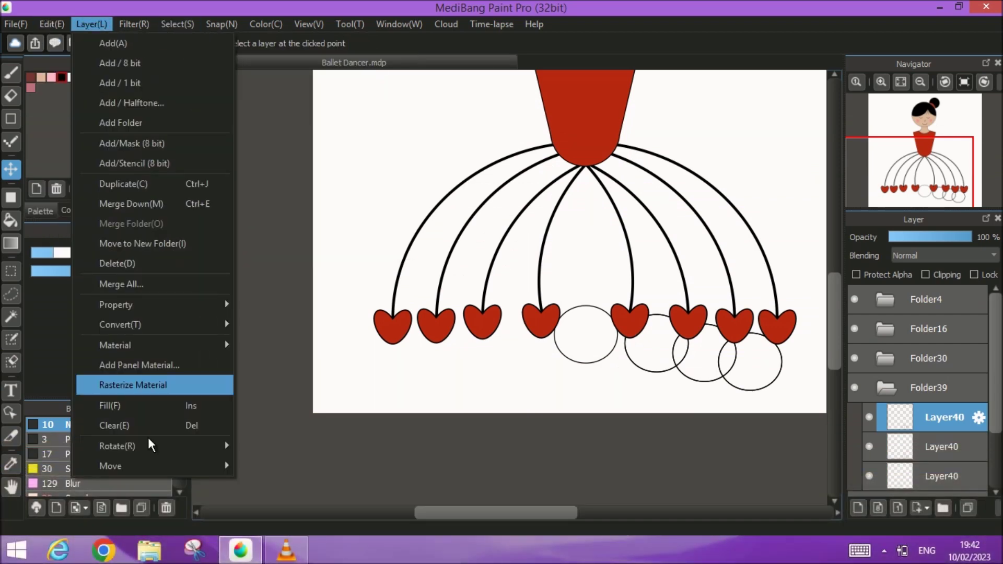
{"action": "mouse_move", "coordinate": [167, 451]}
{"action": "left_click", "coordinate": [288, 467]}
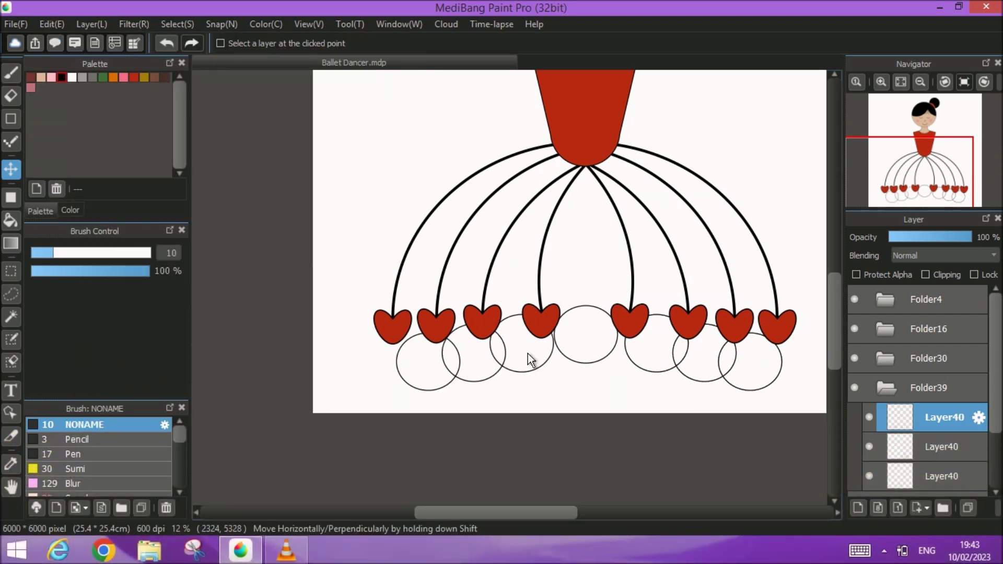
{"action": "left_click_drag", "start_coordinate": [521, 354], "coordinate": [509, 354]}
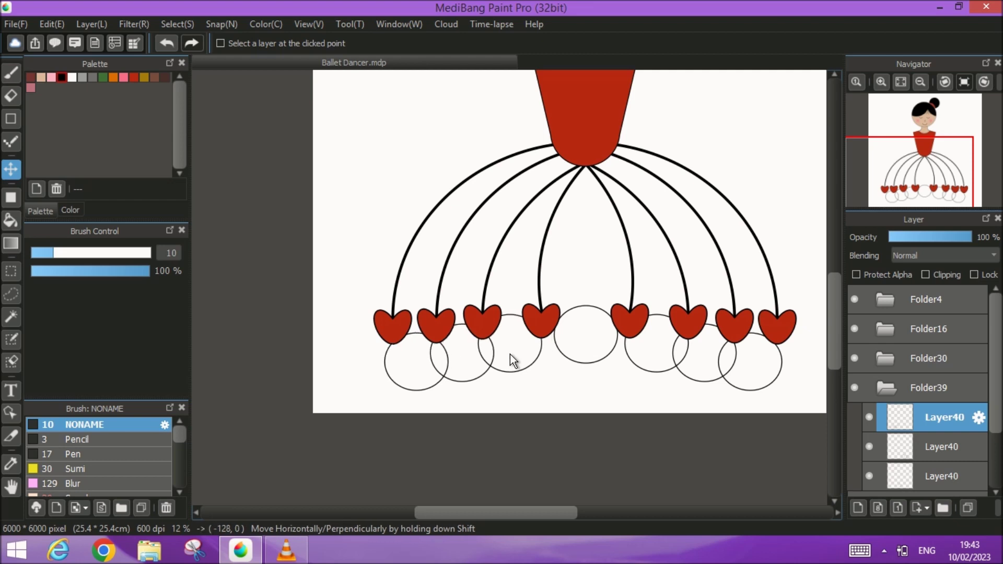
- Merge all the circle layers in Folder39 into a single layer
{"action": "left_click", "coordinate": [927, 390]}
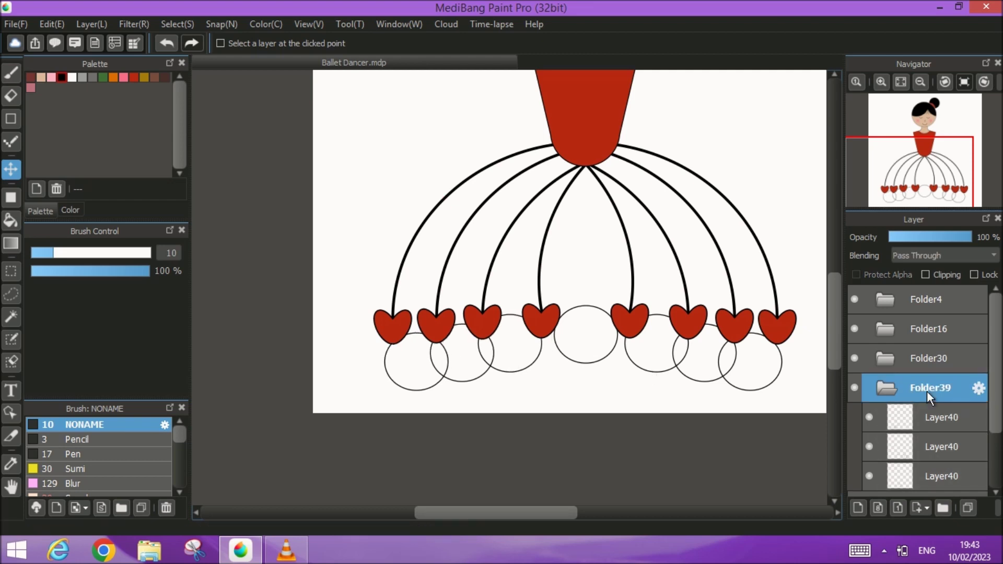
{"action": "left_click", "coordinate": [884, 391]}
{"action": "left_click", "coordinate": [81, 25]}
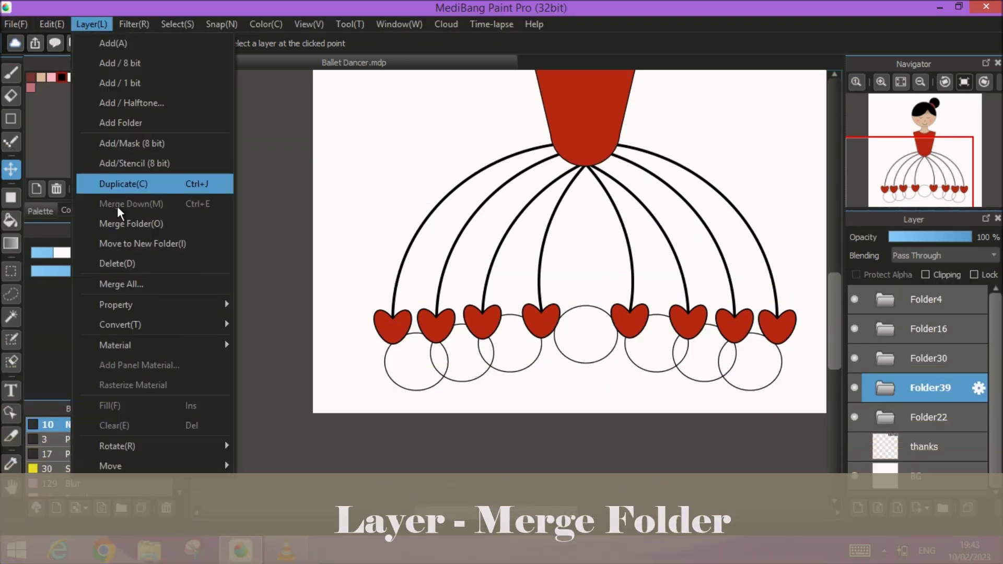
{"action": "left_click", "coordinate": [119, 228]}
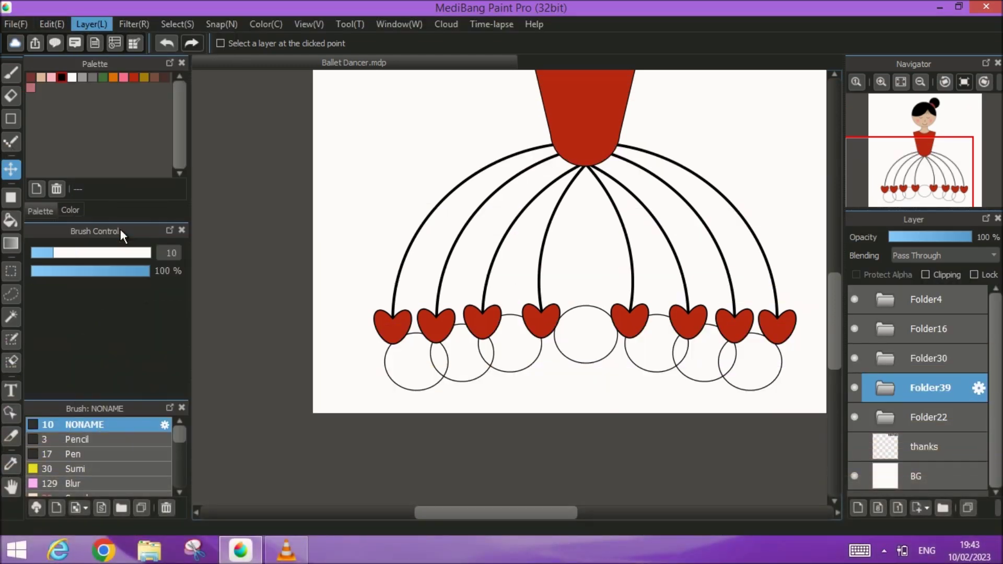
- Select a wide rectangle over the lower parts of all the circles, cut it from the merged layer, and clear the selection
{"action": "left_click", "coordinate": [11, 271]}
{"action": "left_click_drag", "start_coordinate": [372, 394], "coordinate": [807, 340]}
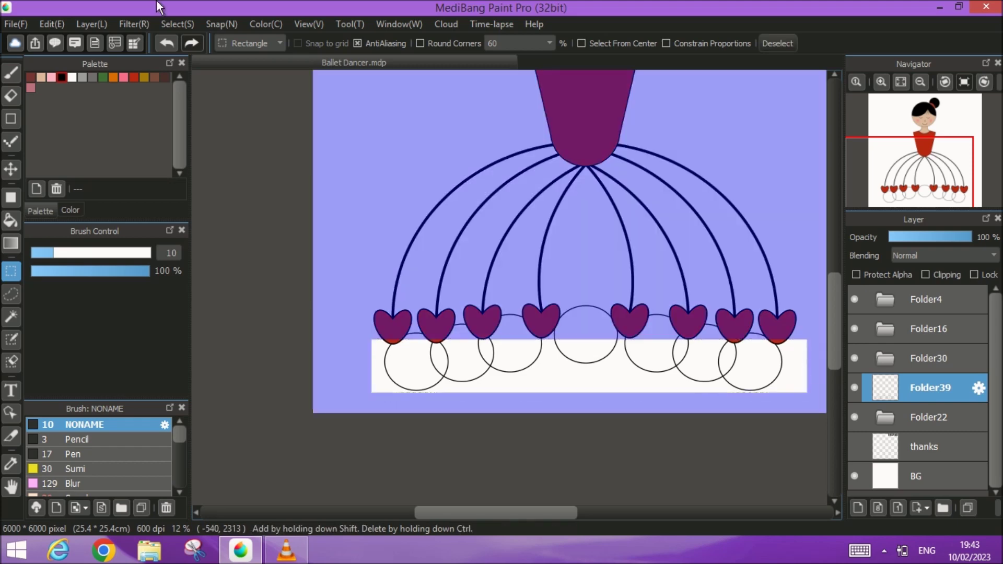
{"action": "left_click", "coordinate": [55, 24]}
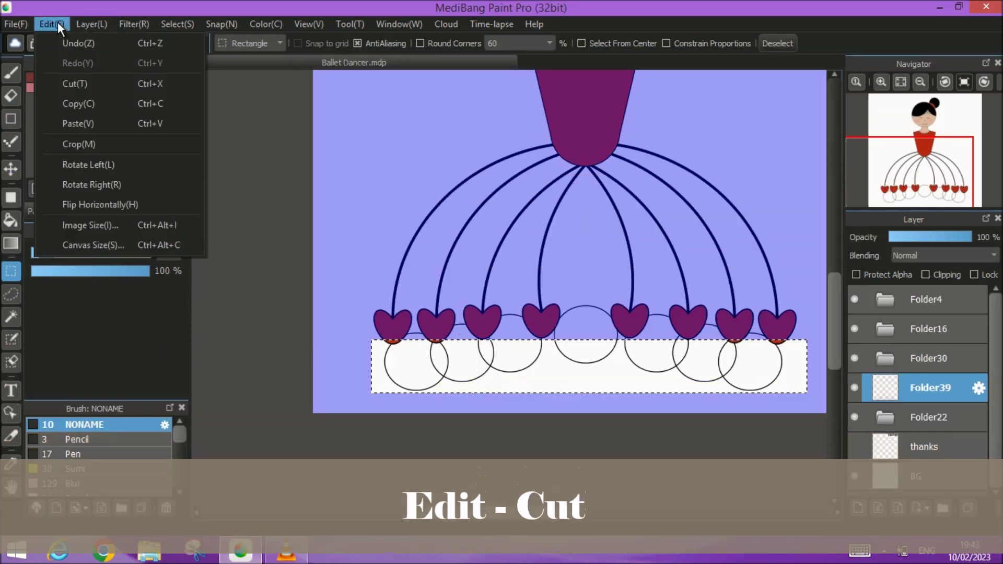
{"action": "left_click", "coordinate": [79, 83]}
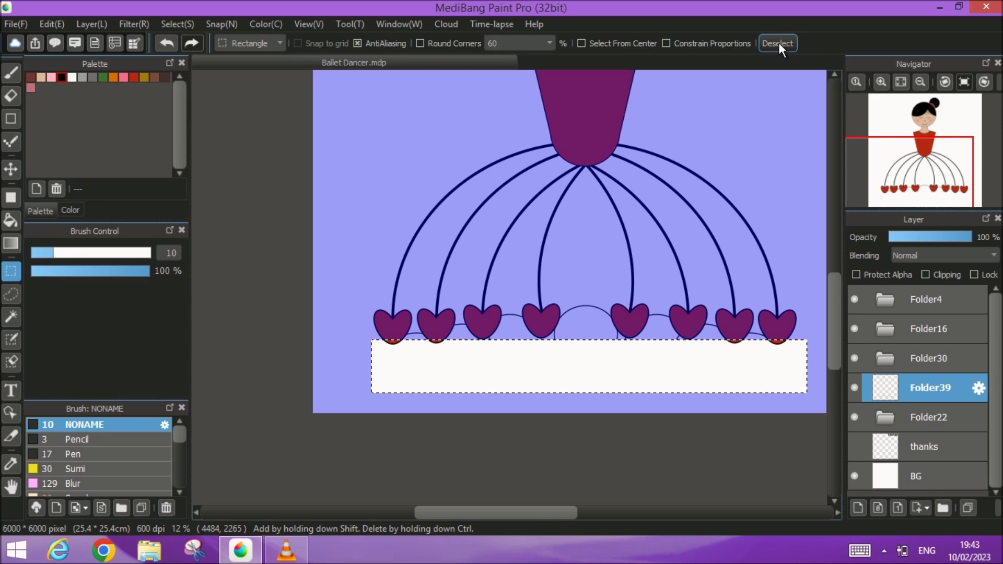
{"action": "left_click", "coordinate": [778, 43]}
{"action": "scroll", "coordinate": [606, 283], "scroll_direction": "up", "scroll_amount": 2}
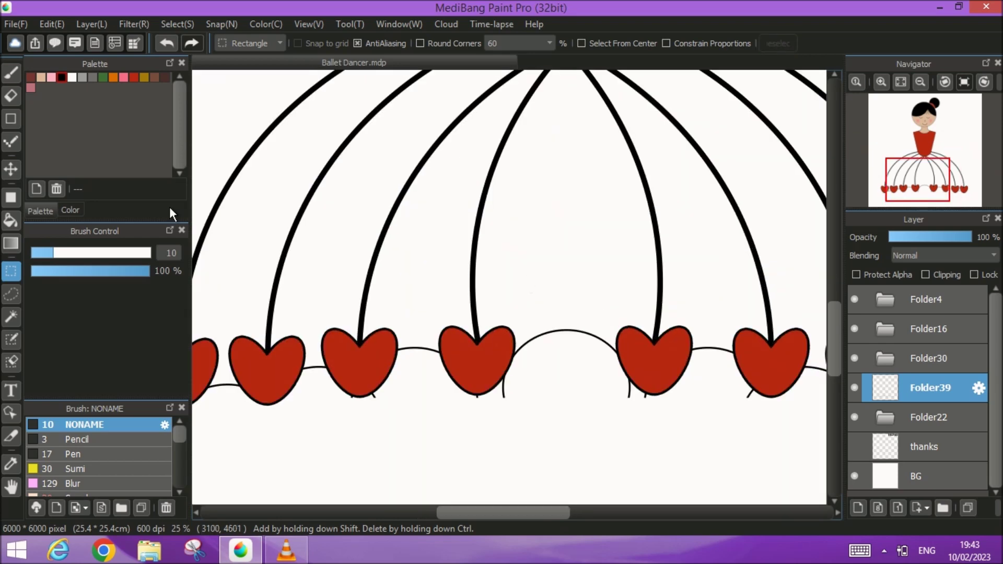
- Set the eraser size to 47 and erase the stray arc ends beneath the heart just left of the skirt's centre
{"action": "left_click", "coordinate": [11, 98]}
{"action": "scroll", "coordinate": [486, 259], "scroll_direction": "up", "scroll_amount": 2}
{"action": "scroll", "coordinate": [416, 342], "scroll_direction": "up", "scroll_amount": 1}
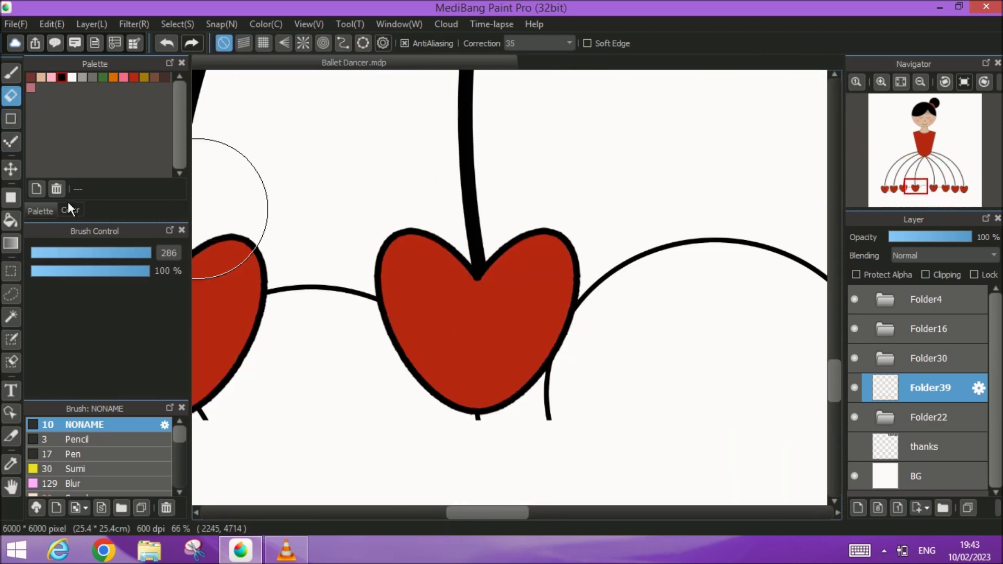
{"action": "left_click_drag", "start_coordinate": [108, 253], "coordinate": [119, 254]}
{"action": "left_click_drag", "start_coordinate": [462, 349], "coordinate": [424, 272]}
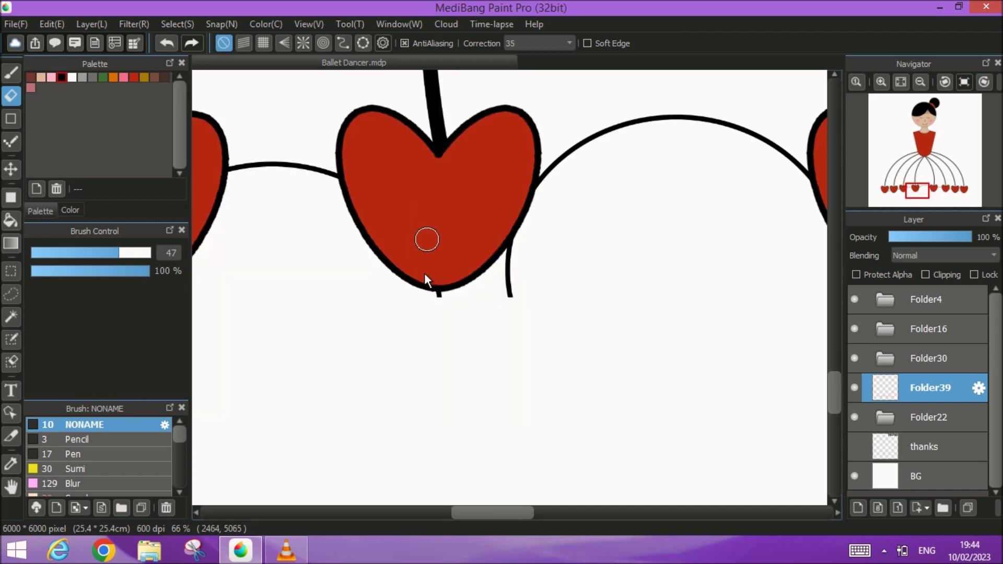
{"action": "left_click_drag", "start_coordinate": [515, 305], "coordinate": [507, 235]}
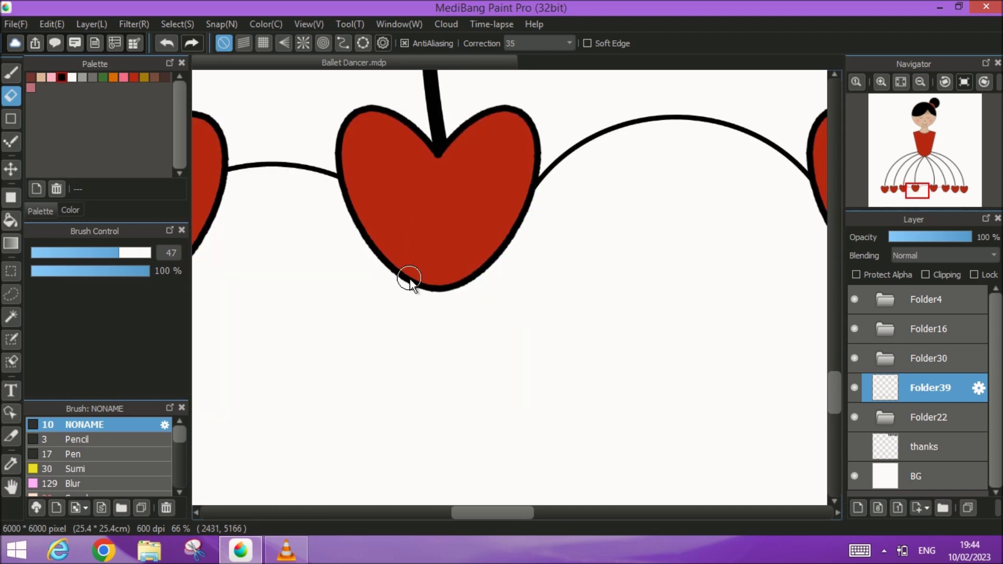
- Erase the stray arc ends beneath the remaining hearts on the left half of the skirt hem
{"action": "scroll", "coordinate": [444, 261], "scroll_direction": "left", "scroll_amount": 2}
{"action": "scroll", "coordinate": [480, 245], "scroll_direction": "left", "scroll_amount": 5}
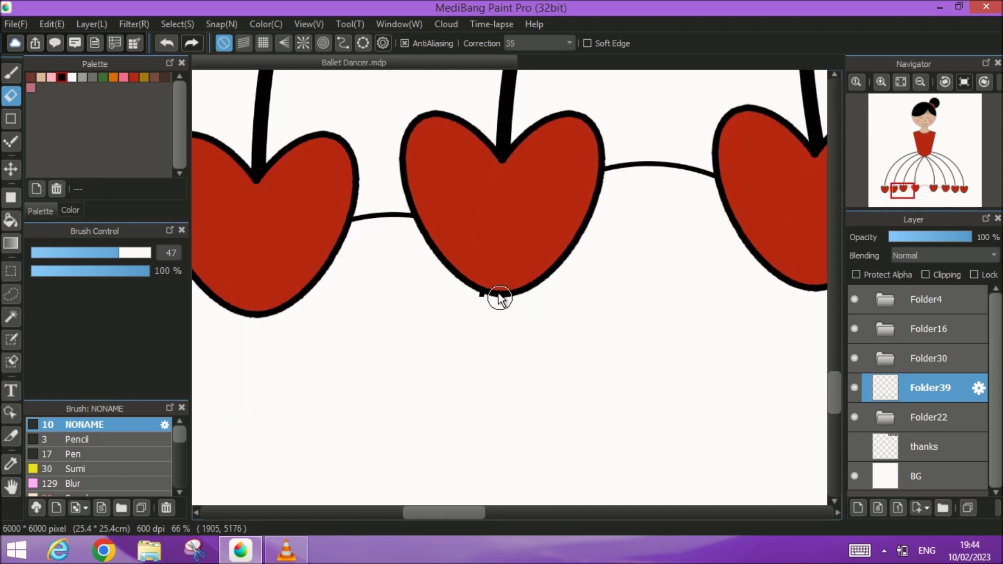
{"action": "scroll", "coordinate": [423, 303], "scroll_direction": "left", "scroll_amount": 4}
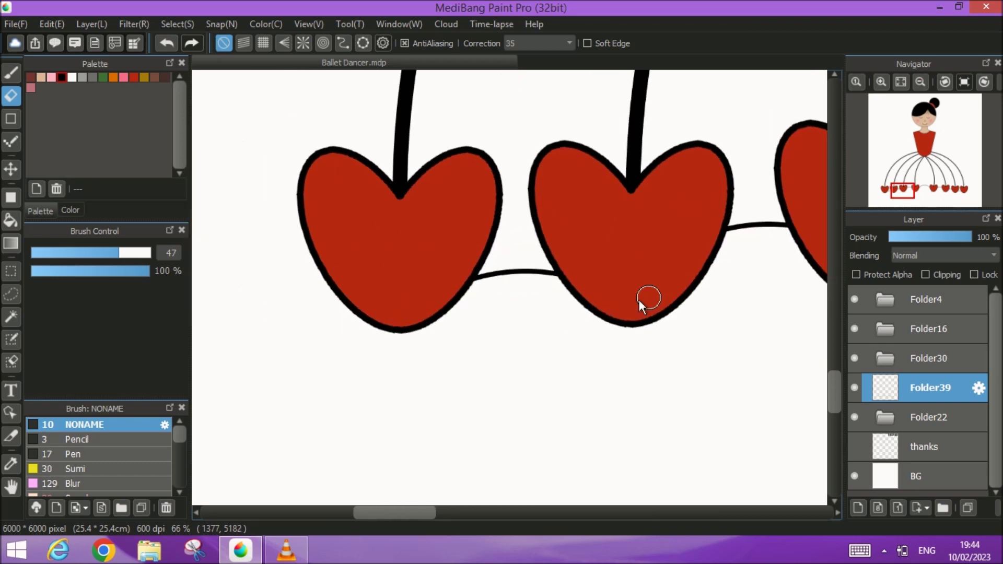
{"action": "scroll", "coordinate": [632, 298], "scroll_direction": "right", "scroll_amount": 4}
{"action": "scroll", "coordinate": [619, 302], "scroll_direction": "right", "scroll_amount": 4}
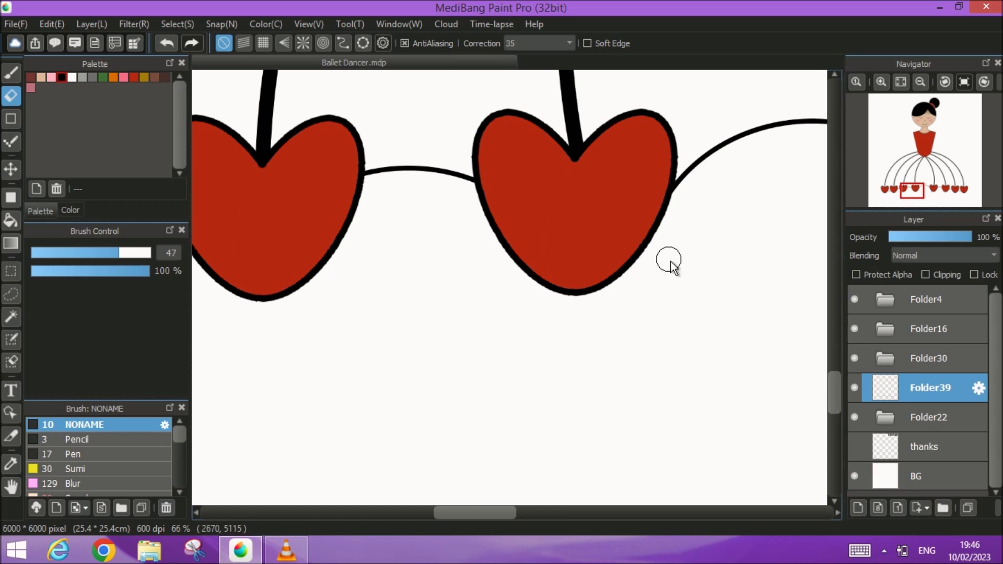
- Erase the stray arc ends beneath the hearts on the right half of the skirt hem
{"action": "mouse_move", "coordinate": [699, 262]}
{"action": "left_mouse_down"}
{"action": "mouse_move", "coordinate": [562, 255]}
{"action": "mouse_move", "coordinate": [291, 366]}
{"action": "mouse_move", "coordinate": [429, 320]}
{"action": "mouse_move", "coordinate": [431, 376]}
{"action": "mouse_move", "coordinate": [510, 348]}
{"action": "left_mouse_up"}
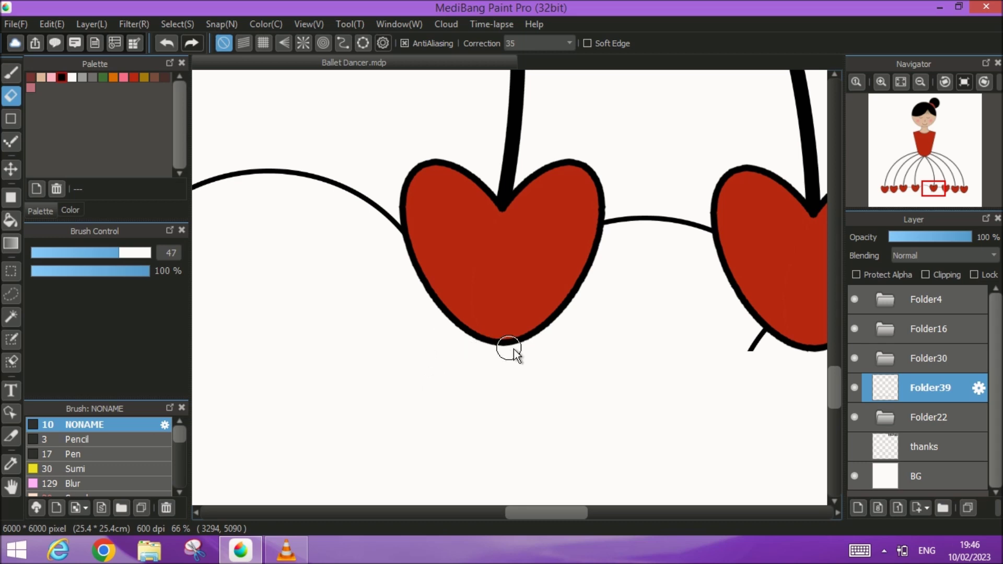
{"action": "scroll", "coordinate": [595, 328], "scroll_direction": "right", "scroll_amount": 2}
{"action": "scroll", "coordinate": [590, 322], "scroll_direction": "right", "scroll_amount": 2}
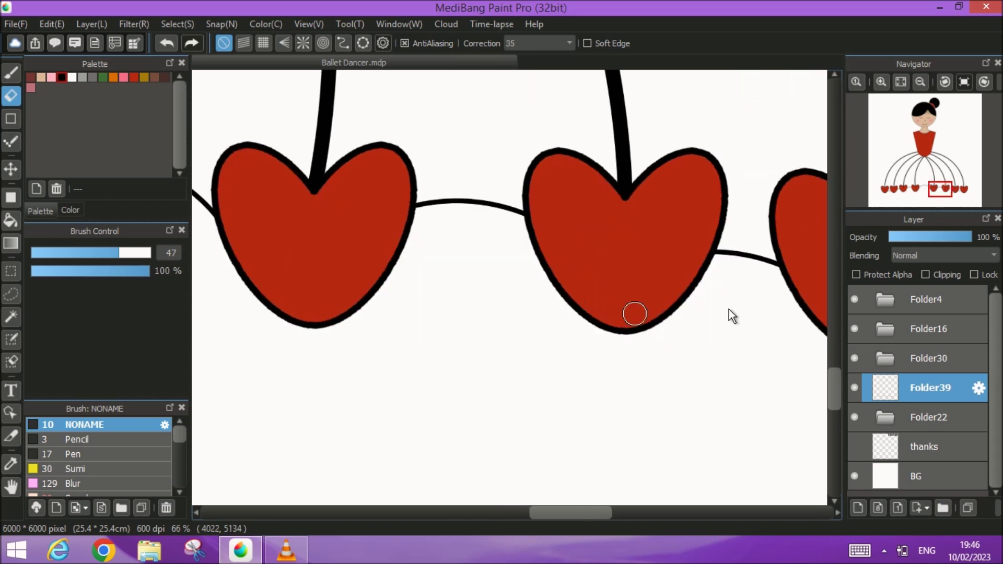
{"action": "scroll", "coordinate": [480, 314], "scroll_direction": "right", "scroll_amount": 4}
{"action": "scroll", "coordinate": [425, 298], "scroll_direction": "right", "scroll_amount": 2}
{"action": "scroll", "coordinate": [458, 303], "scroll_direction": "right", "scroll_amount": 4}
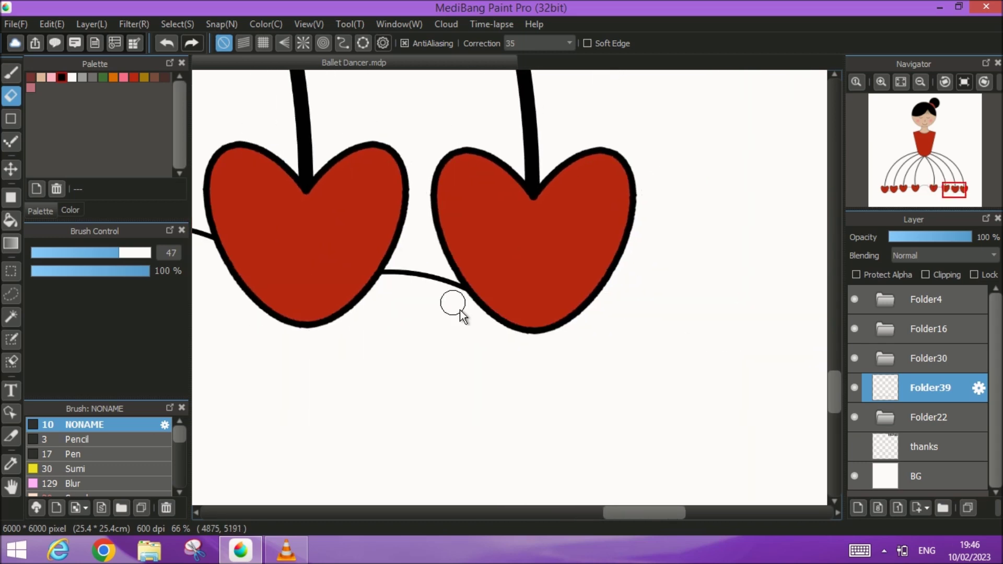
{"action": "scroll", "coordinate": [455, 306], "scroll_direction": "left", "scroll_amount": 2}
{"action": "scroll", "coordinate": [455, 306], "scroll_direction": "up", "scroll_amount": 1}
{"action": "left_click", "coordinate": [899, 82]}
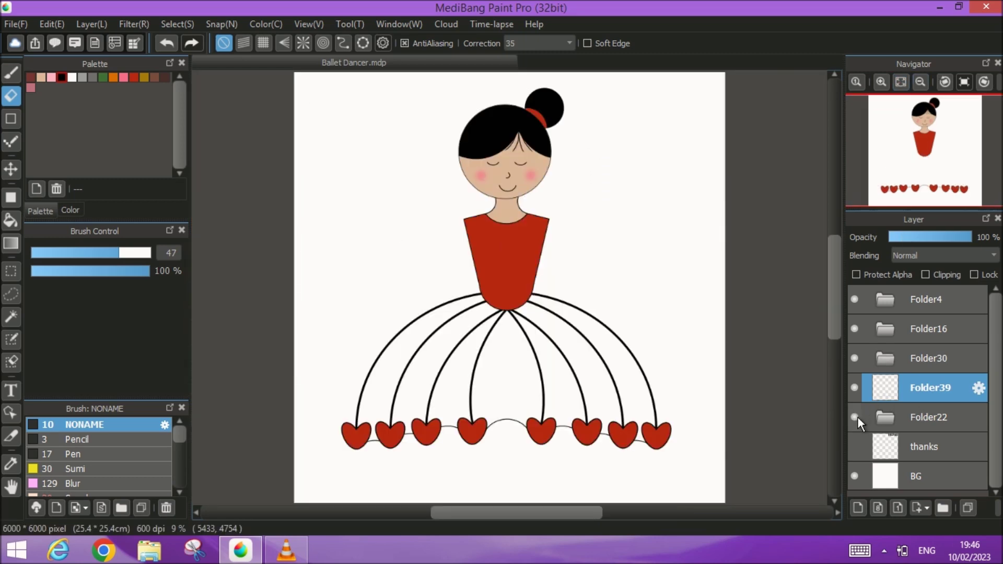
- Hide the inner skirt line layers in Folder22, keeping only the two outermost skirt curves shown
{"action": "left_click", "coordinate": [886, 418]}
{"action": "scroll", "coordinate": [887, 418], "scroll_direction": "down", "scroll_amount": 3}
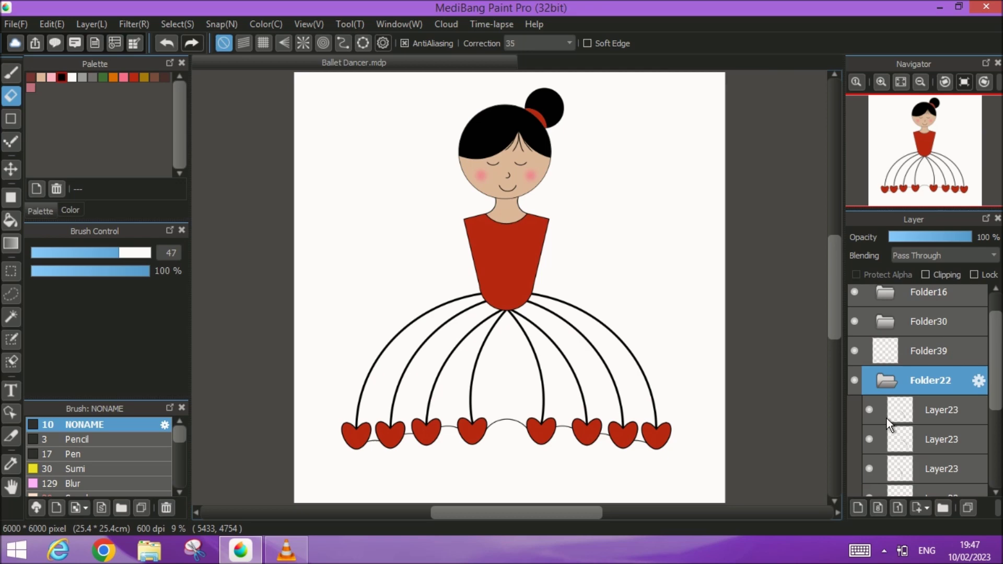
{"action": "left_click_drag", "start_coordinate": [870, 355], "coordinate": [868, 473]}
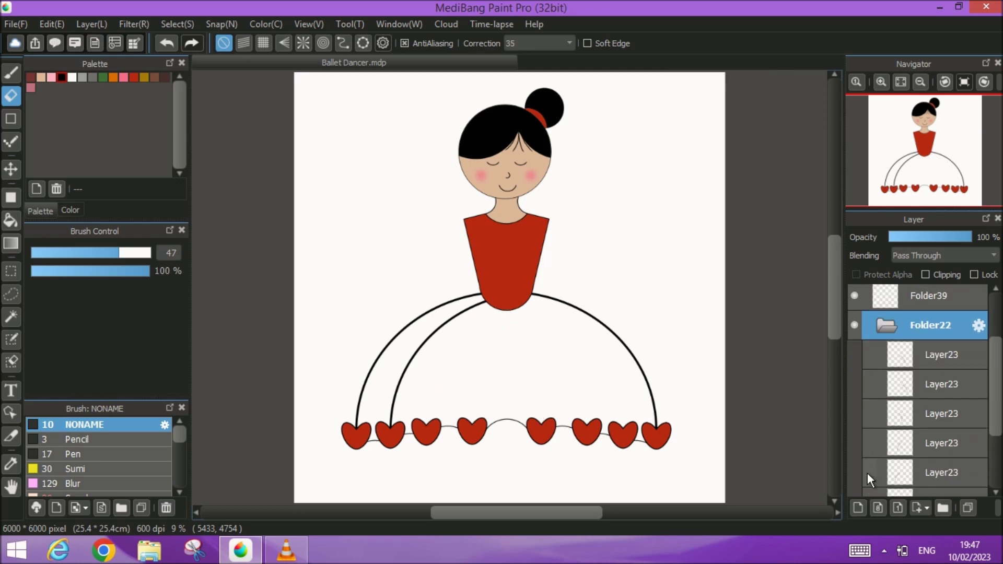
{"action": "scroll", "coordinate": [867, 460], "scroll_direction": "down", "scroll_amount": 1}
{"action": "left_click", "coordinate": [869, 483]}
{"action": "scroll", "coordinate": [884, 412], "scroll_direction": "up", "scroll_amount": 3}
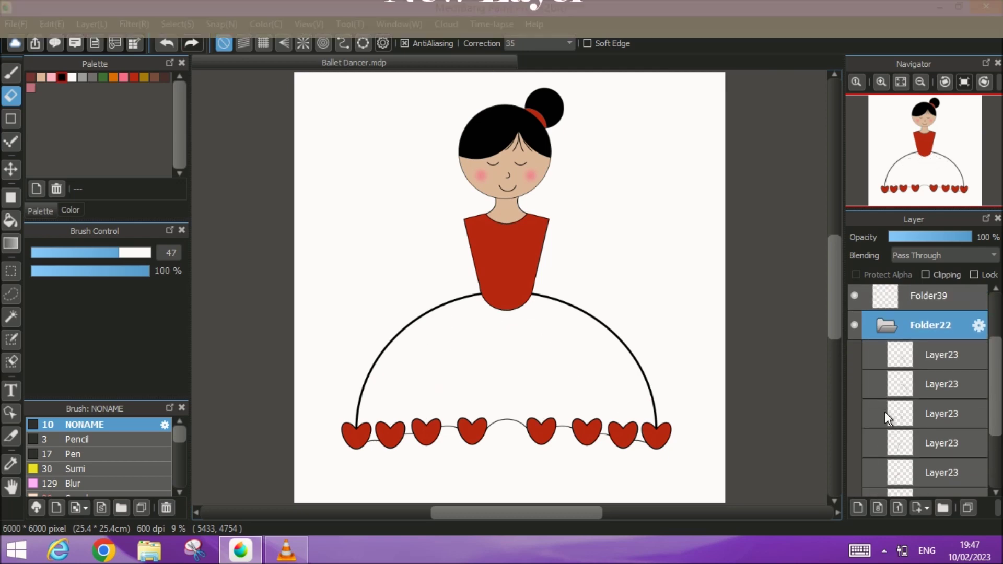
- Add a new layer directly beneath Folder39 and fill the skirt interior on it with white using the Bucket tool
{"action": "left_click", "coordinate": [933, 334]}
{"action": "left_click", "coordinate": [860, 507]}
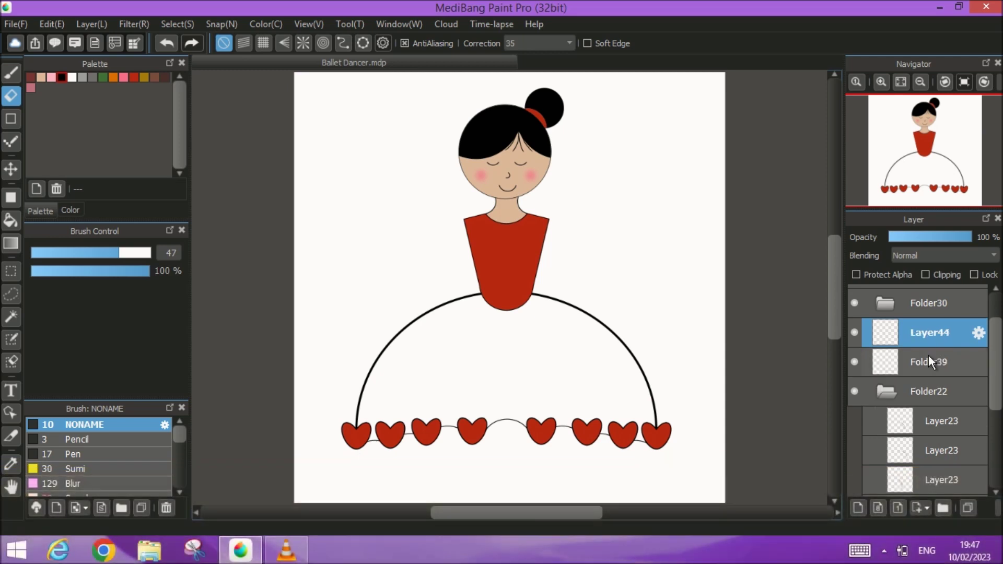
{"action": "left_click_drag", "start_coordinate": [933, 359], "coordinate": [932, 320]}
{"action": "left_click", "coordinate": [926, 360]}
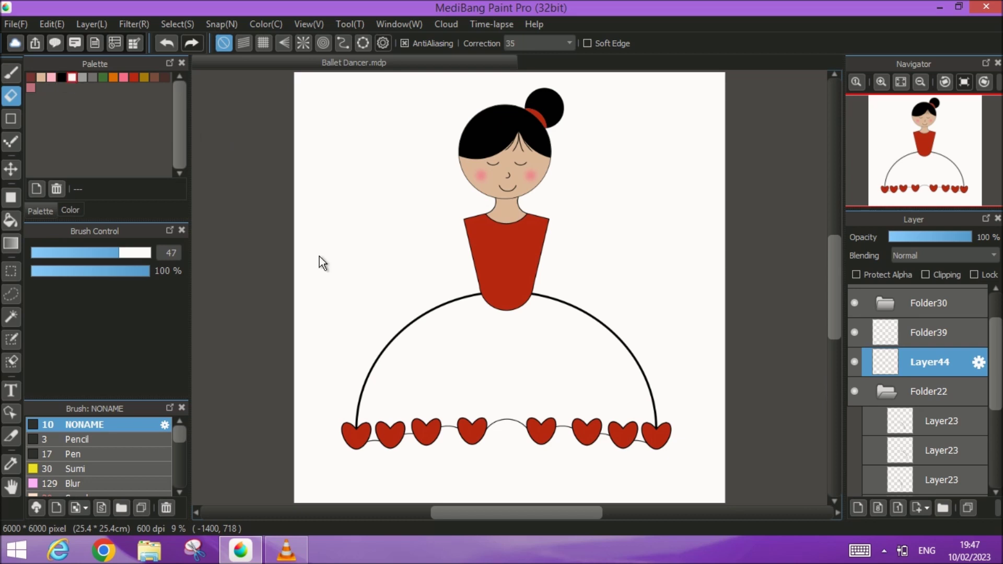
{"action": "left_click", "coordinate": [12, 221]}
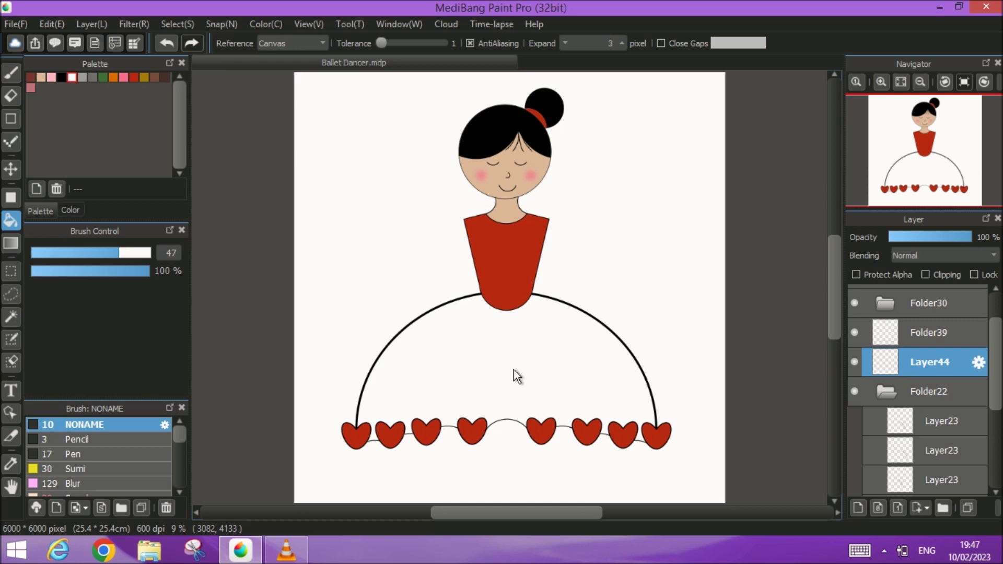
{"action": "left_click", "coordinate": [514, 369]}
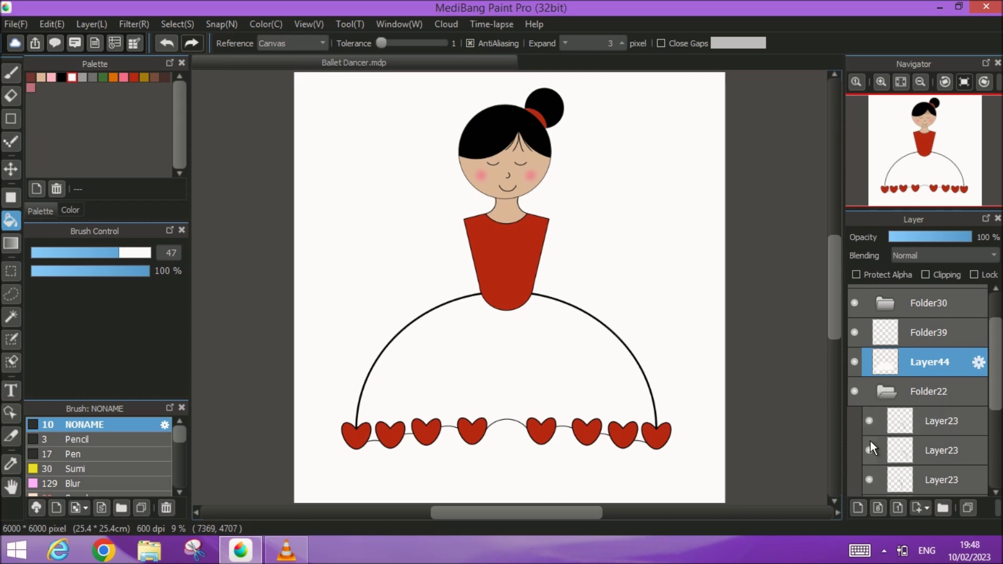
- Show all the hidden skirt line layers in Folder22 again and collapse the folder
{"action": "scroll", "coordinate": [870, 439], "scroll_direction": "down", "scroll_amount": 3}
{"action": "scroll", "coordinate": [870, 462], "scroll_direction": "down", "scroll_amount": 3}
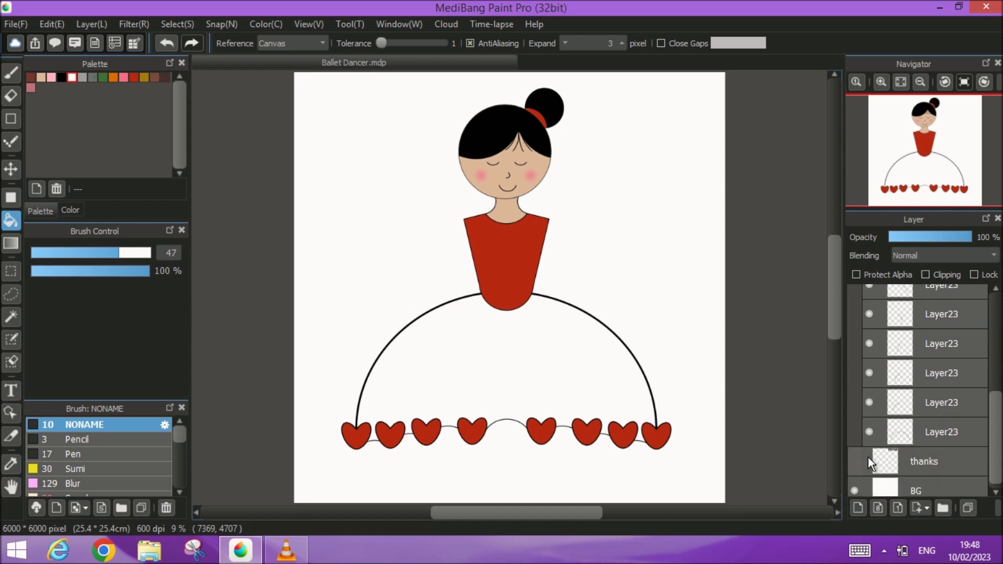
{"action": "scroll", "coordinate": [868, 456], "scroll_direction": "up", "scroll_amount": 5}
{"action": "left_click", "coordinate": [887, 339]}
{"action": "scroll", "coordinate": [890, 394], "scroll_direction": "up", "scroll_amount": 1}
{"action": "scroll", "coordinate": [891, 404], "scroll_direction": "down", "scroll_amount": 1}
{"action": "scroll", "coordinate": [887, 355], "scroll_direction": "up", "scroll_amount": 1}
{"action": "left_click", "coordinate": [887, 357]}
{"action": "left_click", "coordinate": [888, 357]}
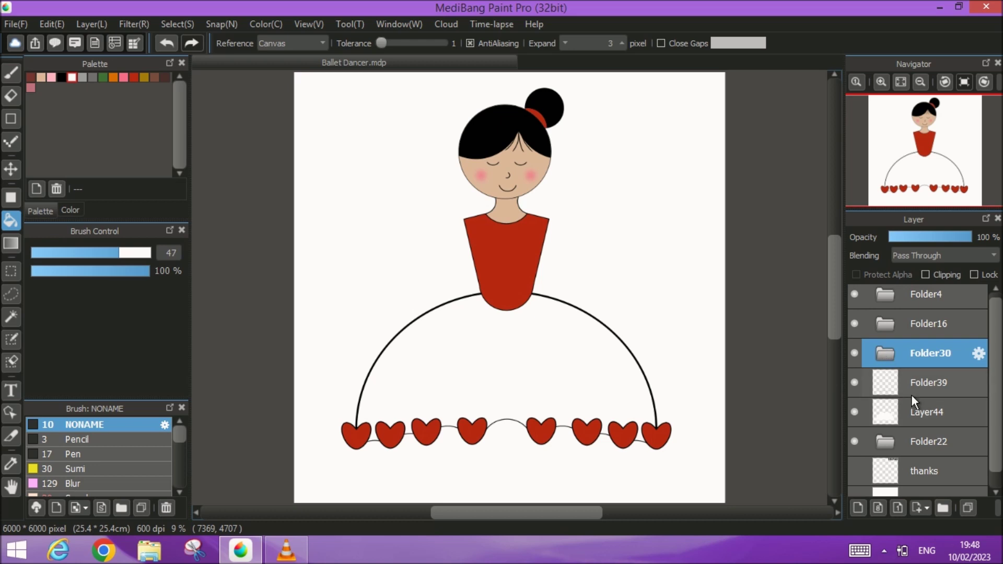
- Reorder the layers so Folder39 and the white skirt fill Layer44 sit beneath Folder22
{"action": "left_click", "coordinate": [922, 386]}
{"action": "left_click", "coordinate": [924, 414]}
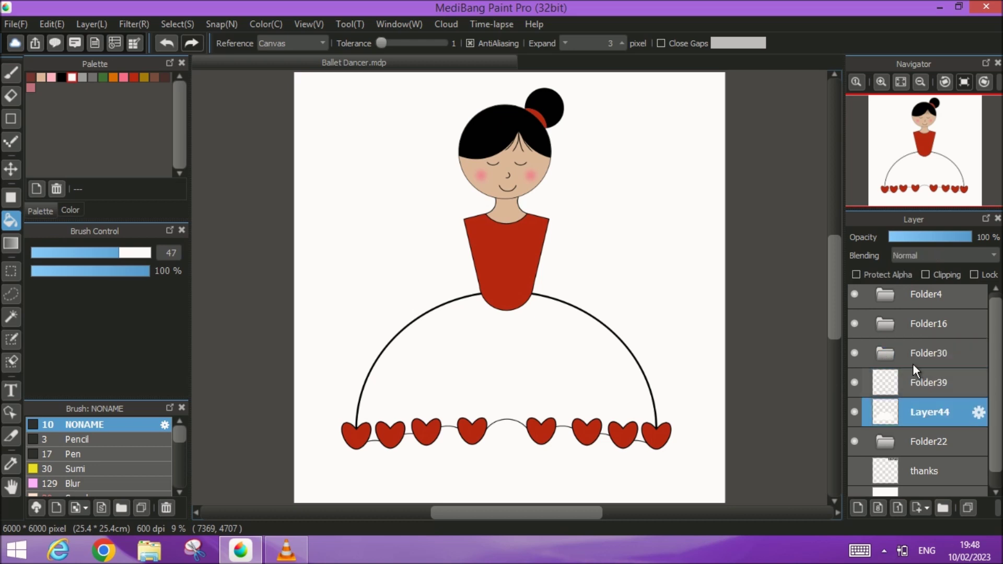
{"action": "left_click", "coordinate": [887, 357]}
{"action": "left_click", "coordinate": [884, 355]}
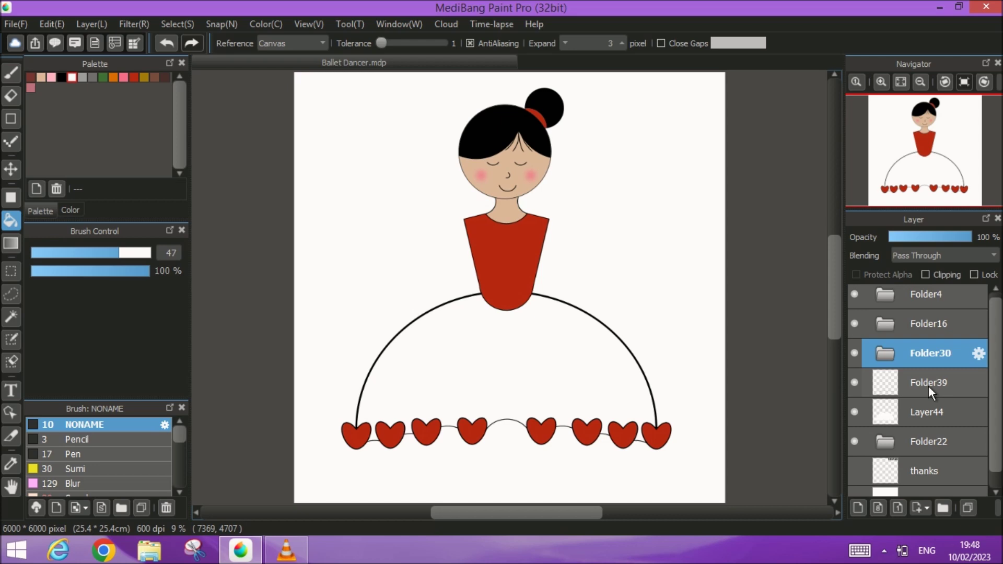
{"action": "left_click_drag", "start_coordinate": [928, 387], "coordinate": [914, 450]}
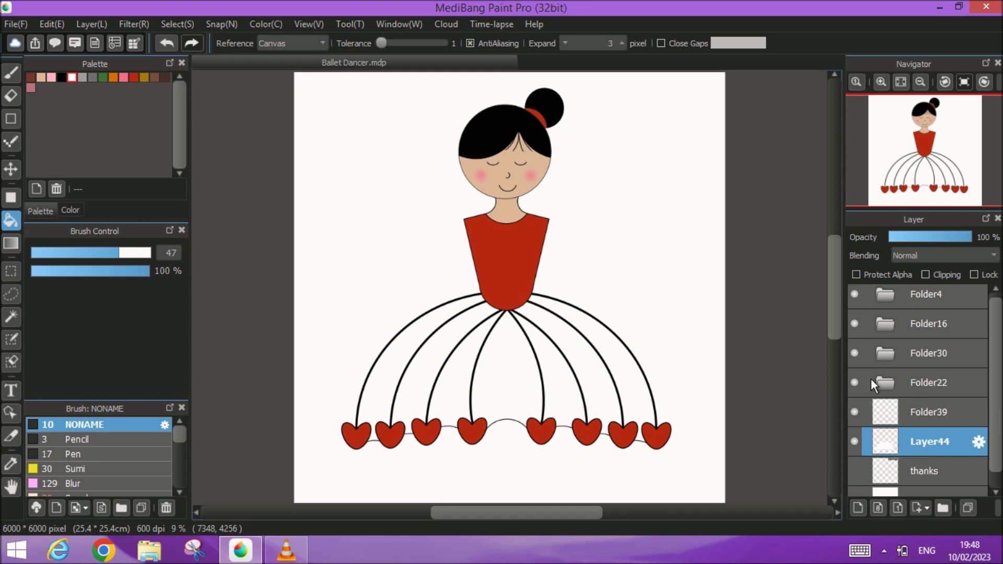
- Show the two pink sleeve layers named Layer17 in Folder16 and add a new layer above Layer20
{"action": "scroll", "coordinate": [863, 427], "scroll_direction": "up", "scroll_amount": 1}
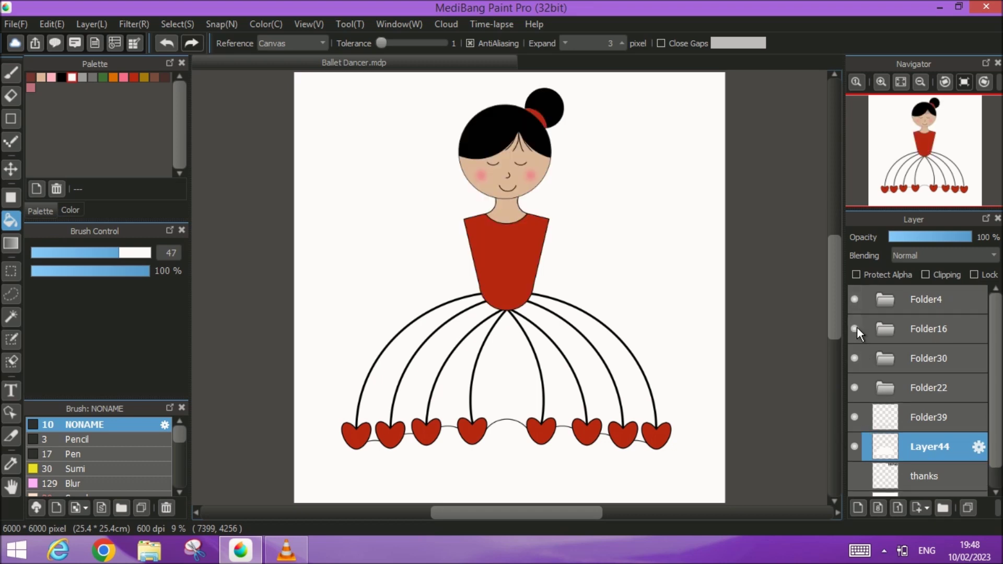
{"action": "left_click", "coordinate": [891, 332]}
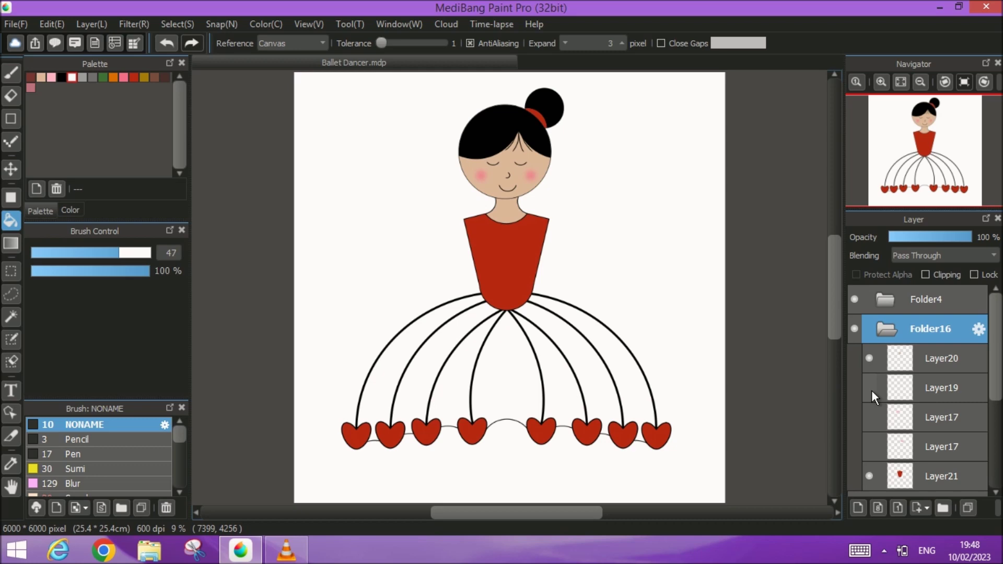
{"action": "left_click", "coordinate": [869, 418]}
{"action": "left_click", "coordinate": [869, 448]}
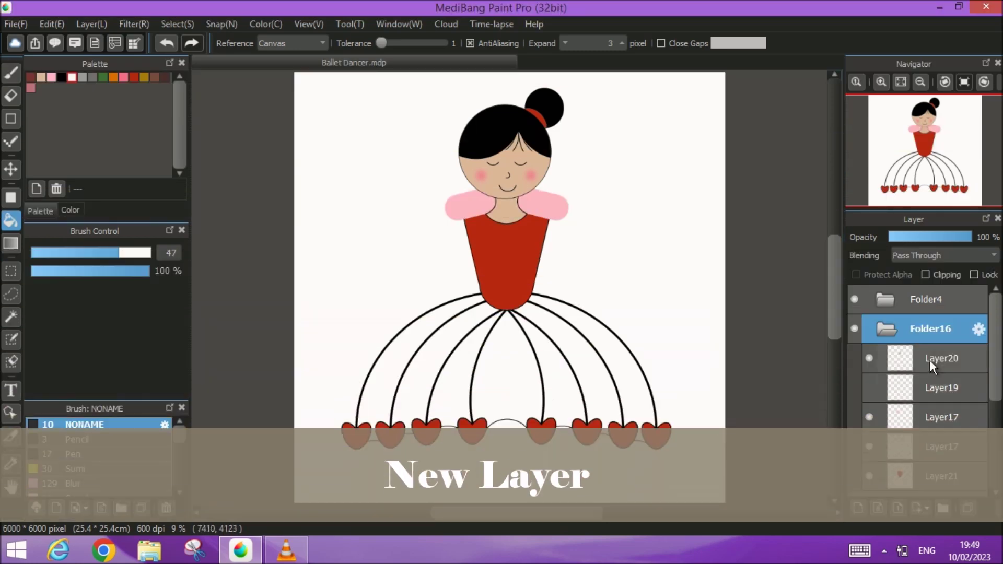
{"action": "left_click", "coordinate": [930, 361]}
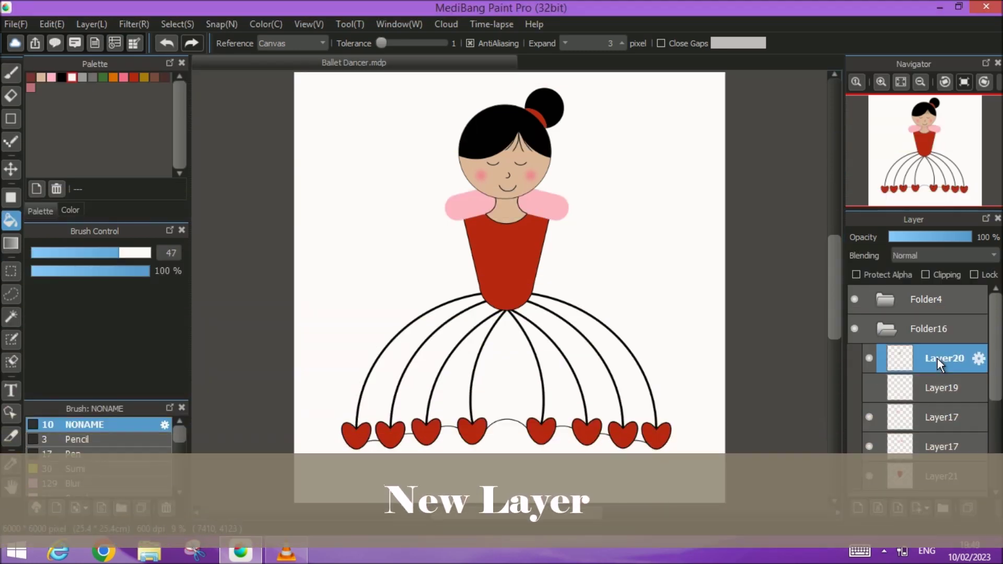
{"action": "left_click", "coordinate": [857, 508]}
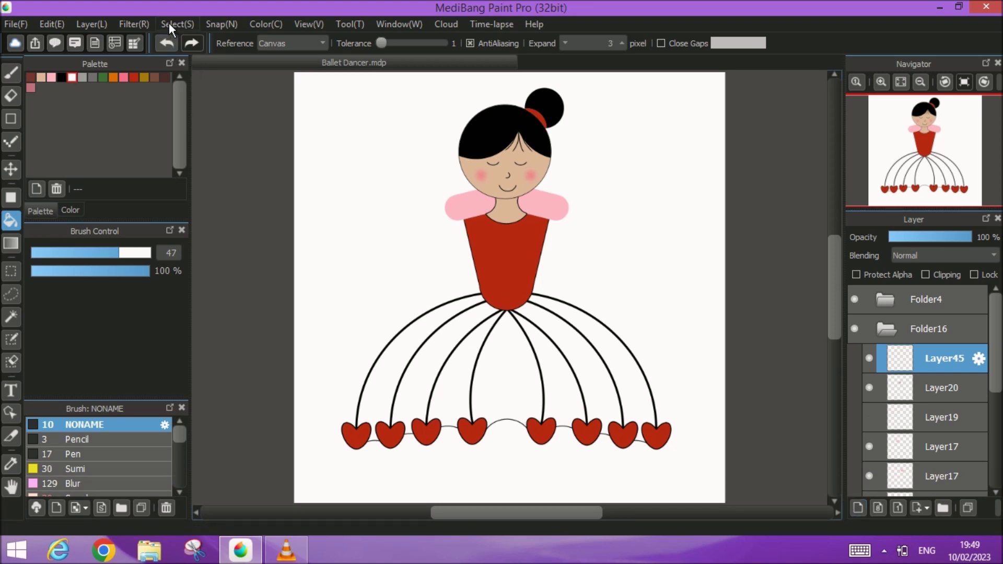
- Draw a tall, narrow skin-coloured filled rectangle with 100% round corners in the empty area right of the dancer
{"action": "left_click", "coordinate": [11, 197]}
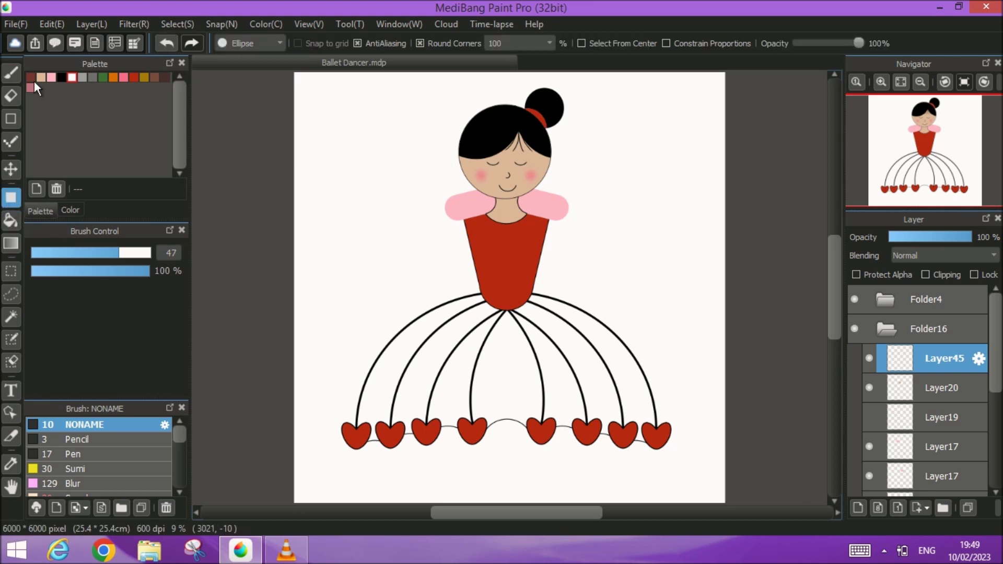
{"action": "left_click", "coordinate": [43, 79]}
{"action": "left_click_drag", "start_coordinate": [668, 193], "coordinate": [645, 244]}
{"action": "left_click", "coordinate": [166, 43]}
{"action": "left_click", "coordinate": [237, 42]}
{"action": "left_click", "coordinate": [236, 58]}
{"action": "left_click_drag", "start_coordinate": [681, 178], "coordinate": [658, 282]}
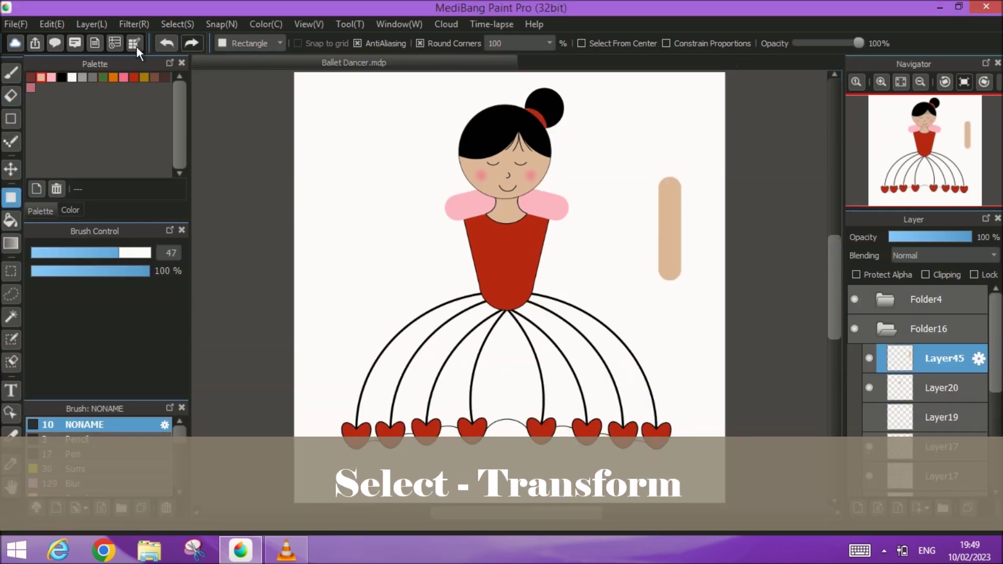
- Transform the skin-coloured shape into an arm, placing it under the right sleeve and tilting it along the bodice edge
{"action": "left_click", "coordinate": [172, 25]}
{"action": "left_click", "coordinate": [213, 204]}
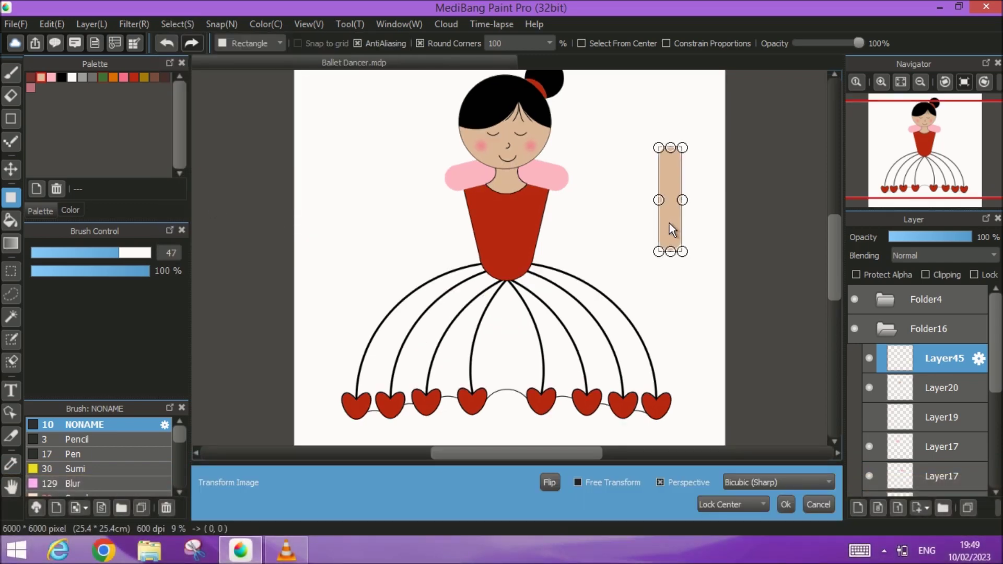
{"action": "scroll", "coordinate": [583, 249], "scroll_direction": "up", "scroll_amount": 2}
{"action": "left_click_drag", "start_coordinate": [733, 201], "coordinate": [542, 267]}
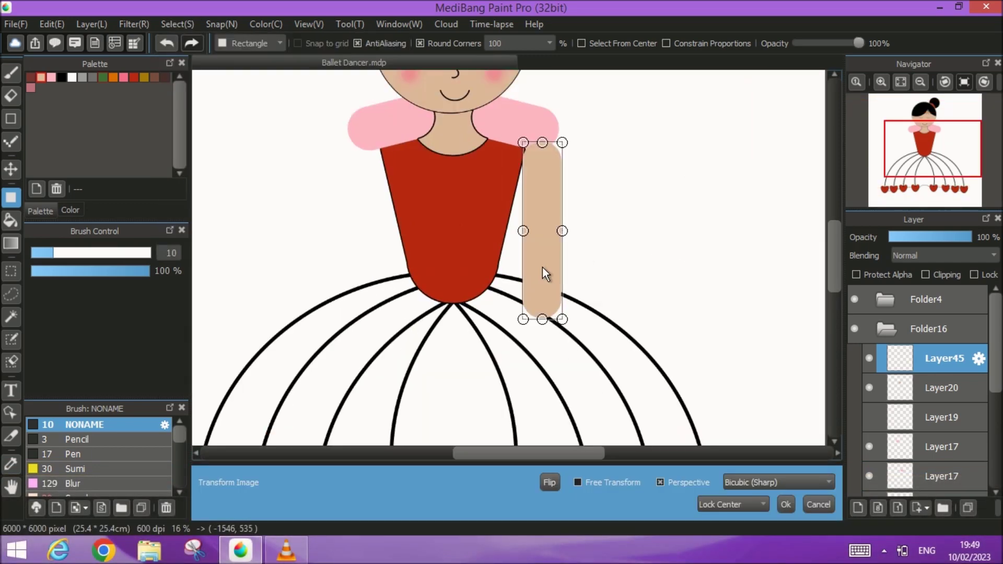
{"action": "left_click_drag", "start_coordinate": [546, 346], "coordinate": [520, 344]}
{"action": "left_click_drag", "start_coordinate": [530, 263], "coordinate": [511, 259]}
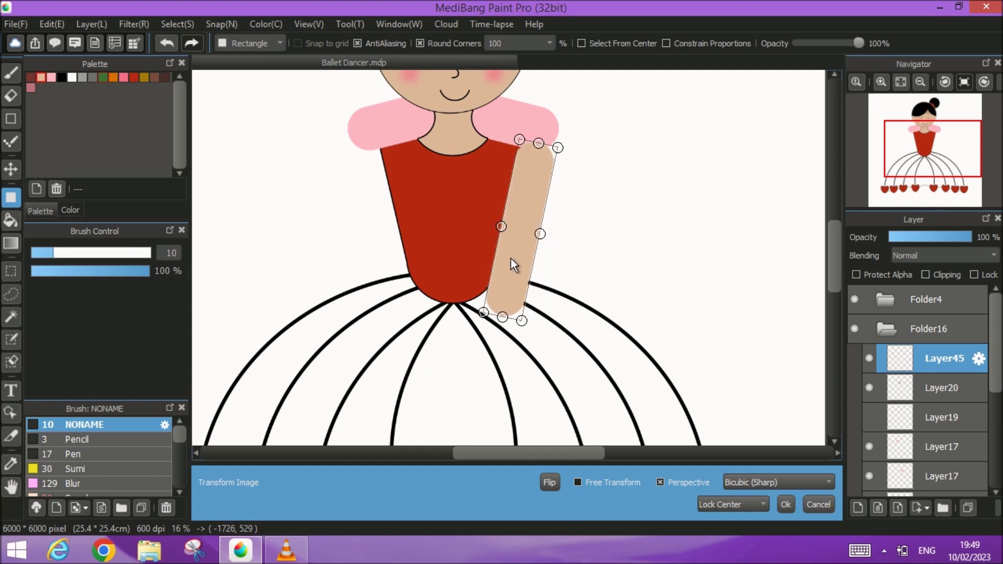
{"action": "left_click", "coordinate": [787, 504]}
- Move the arm layer beneath the bodice layer Layer21 in Folder16 and select it for use with the Move tool
{"action": "scroll", "coordinate": [892, 418], "scroll_direction": "down", "scroll_amount": 2}
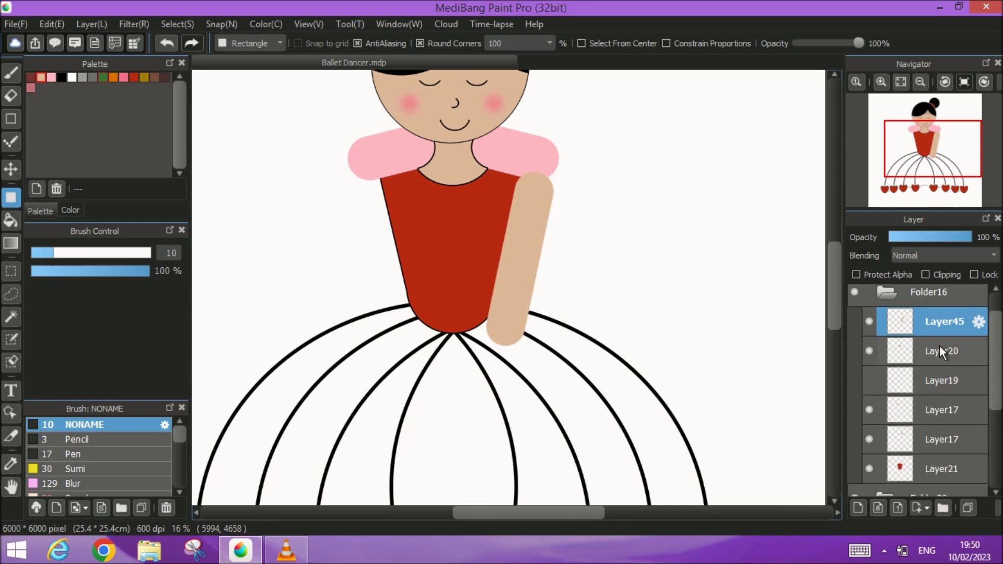
{"action": "left_click_drag", "start_coordinate": [940, 368], "coordinate": [926, 427]}
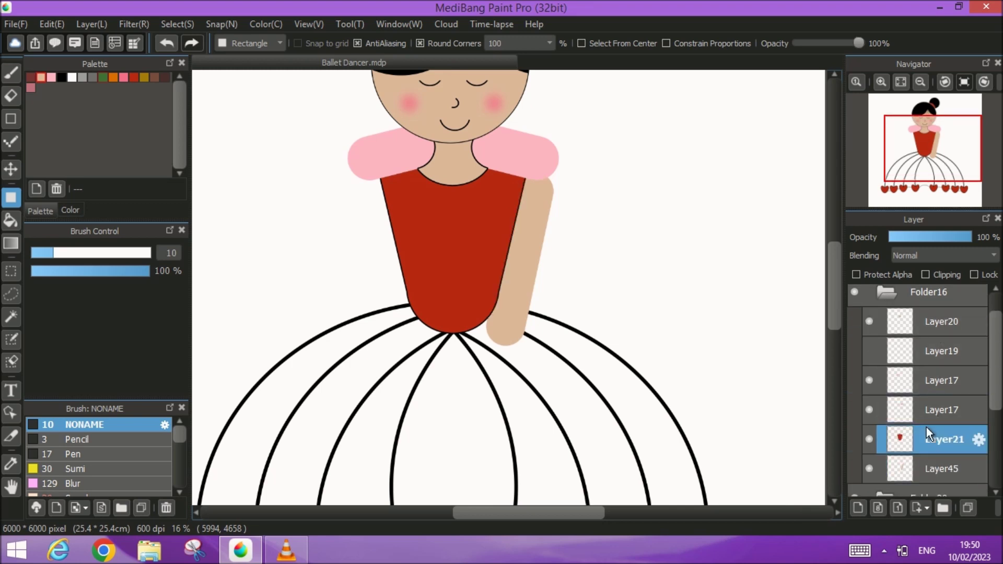
{"action": "left_click", "coordinate": [941, 469]}
{"action": "left_click", "coordinate": [10, 169]}
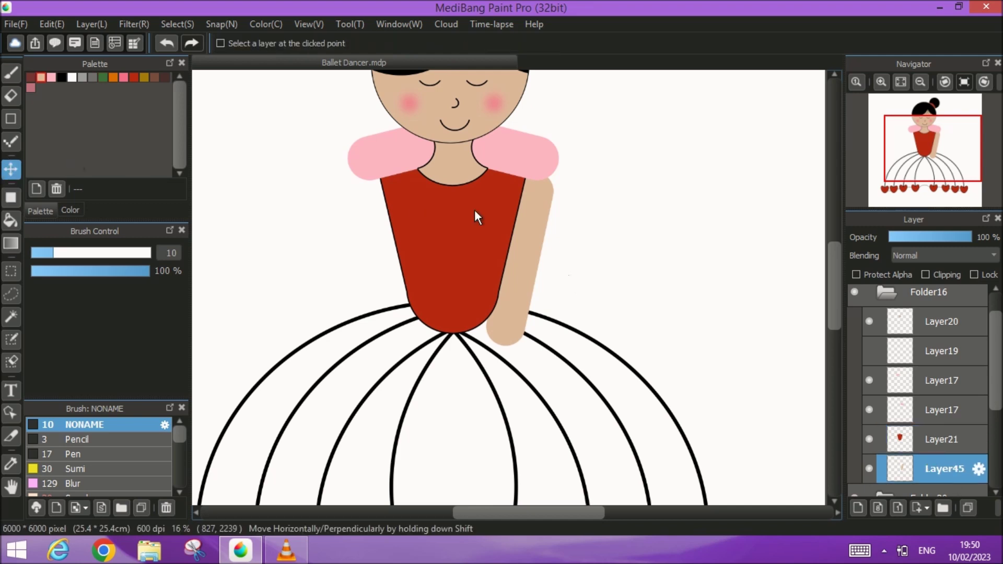
- Reposition the skin-coloured arm so its rounded top meets the underside of the right pink sleeve beside the bodice edge
{"action": "left_click_drag", "start_coordinate": [519, 211], "coordinate": [529, 224]}
{"action": "scroll", "coordinate": [528, 223], "scroll_direction": "down", "scroll_amount": 2}
{"action": "scroll", "coordinate": [523, 237], "scroll_direction": "up", "scroll_amount": 4}
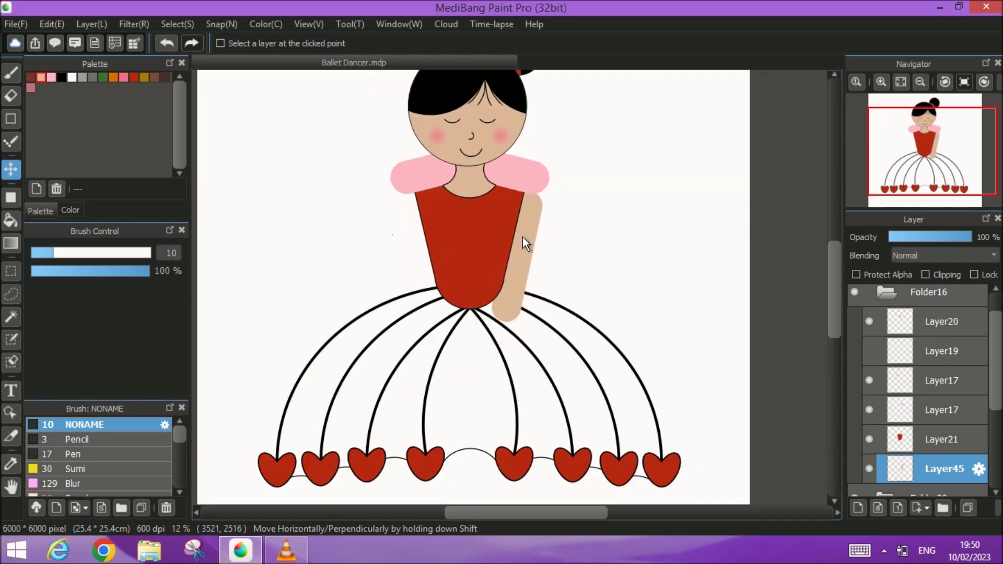
{"action": "scroll", "coordinate": [536, 186], "scroll_direction": "up", "scroll_amount": 3}
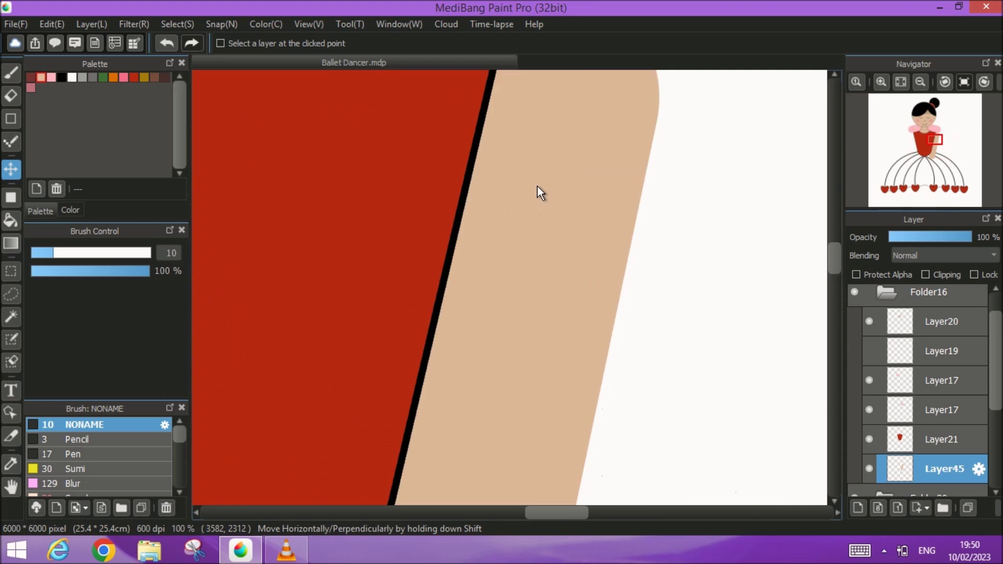
{"action": "scroll", "coordinate": [510, 352], "scroll_direction": "up", "scroll_amount": 2}
{"action": "scroll", "coordinate": [510, 357], "scroll_direction": "up", "scroll_amount": 2}
{"action": "left_click_drag", "start_coordinate": [539, 294], "coordinate": [540, 308]}
{"action": "left_click_drag", "start_coordinate": [540, 316], "coordinate": [537, 314]}
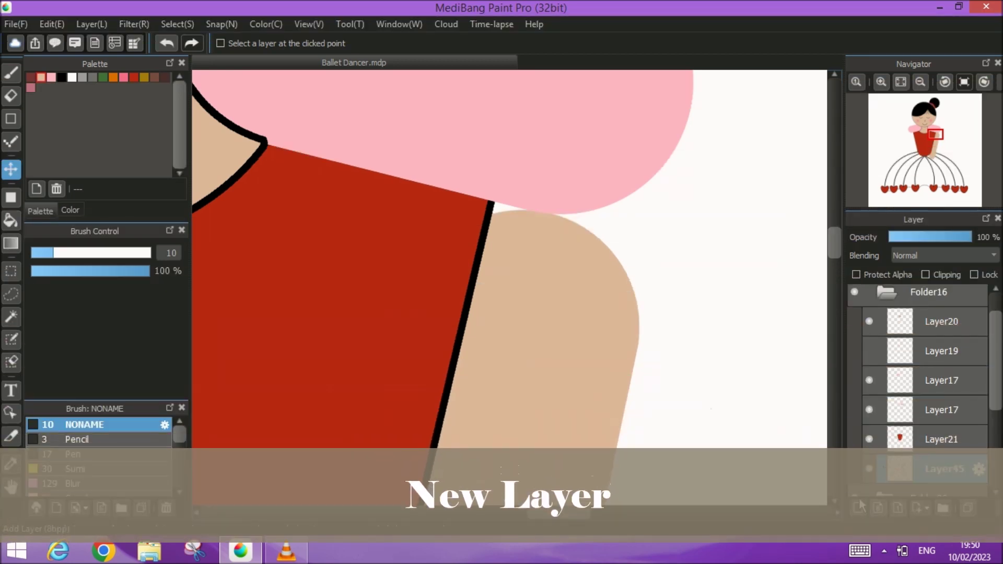
- Add a new layer above the arm layer and bucket-fill the gap between bodice, sleeve and arm with skin colour
{"action": "left_click", "coordinate": [858, 508]}
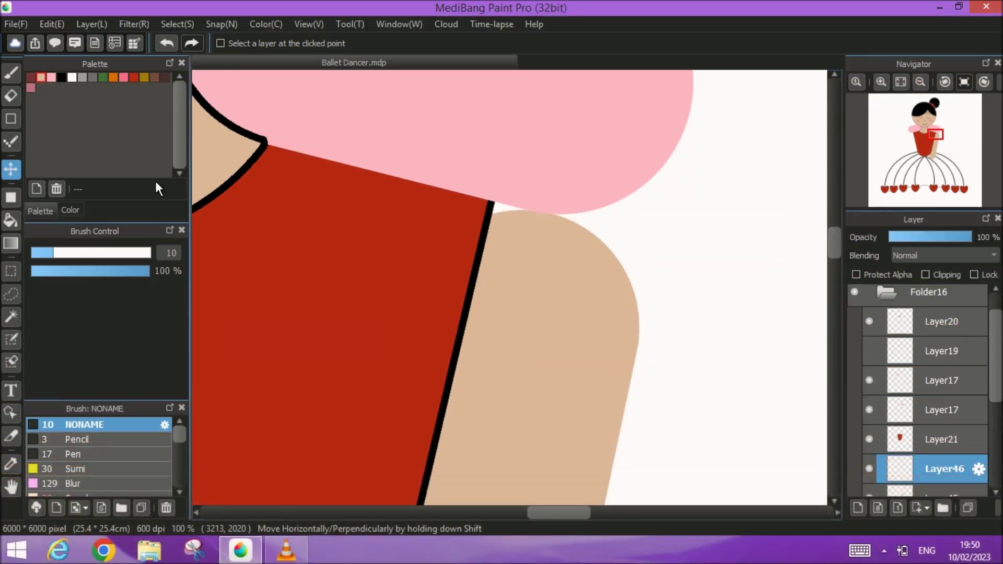
{"action": "left_click", "coordinate": [12, 220]}
{"action": "scroll", "coordinate": [496, 220], "scroll_direction": "up", "scroll_amount": 2}
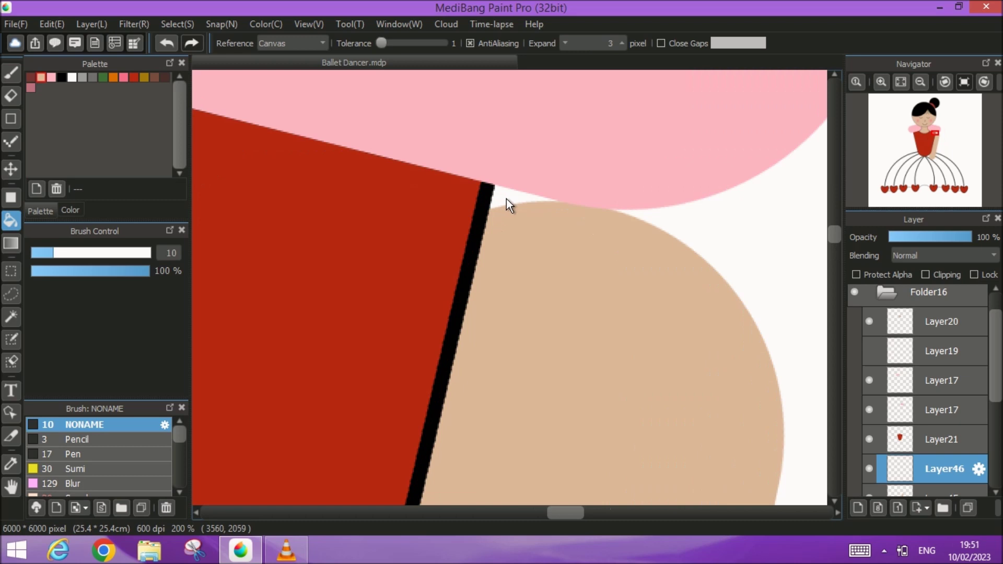
{"action": "left_click", "coordinate": [506, 198]}
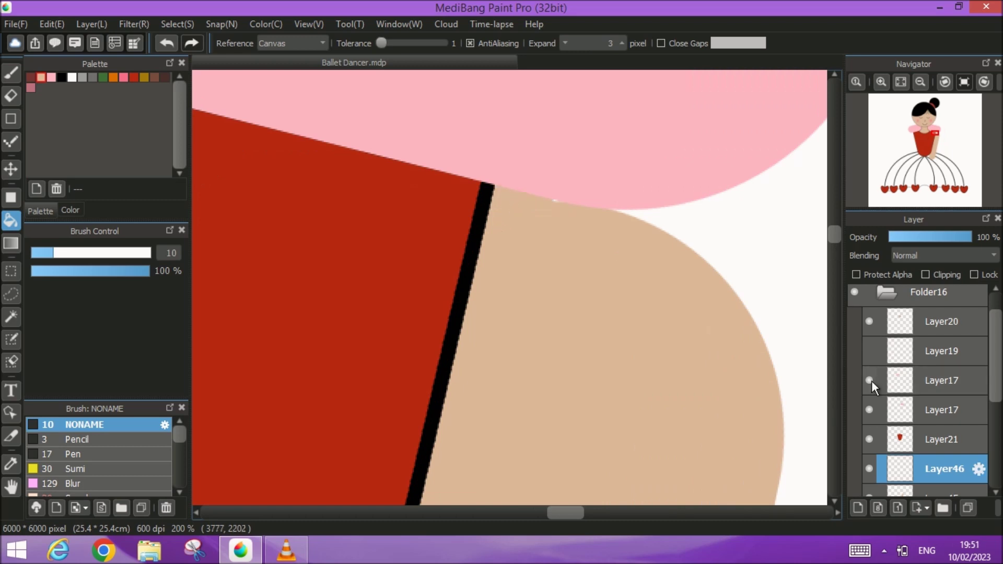
- Hide the right sleeve layer and nudge the arm on Layer45 upward until it lines up with the filled shoulder patch
{"action": "left_click", "coordinate": [868, 410]}
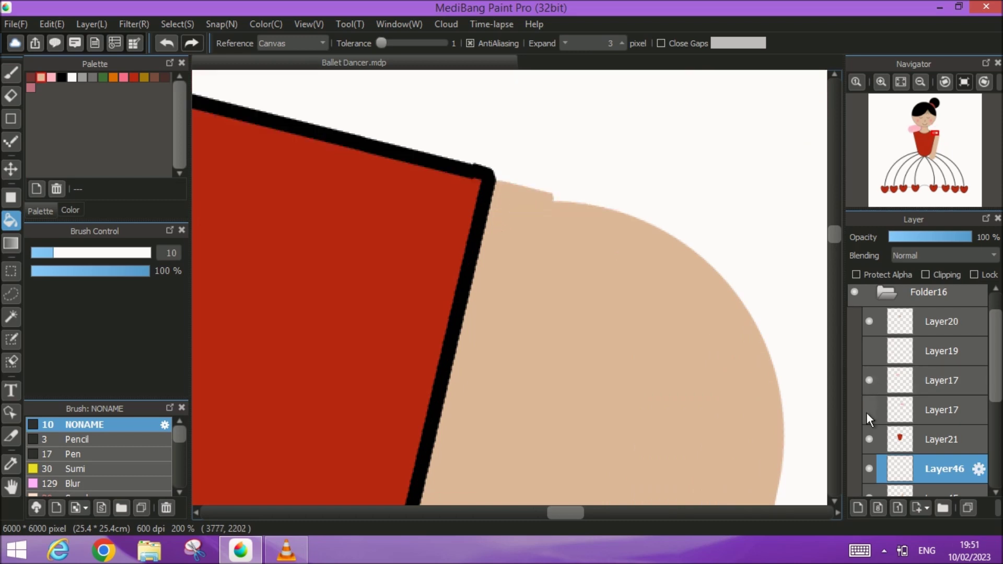
{"action": "scroll", "coordinate": [930, 444], "scroll_direction": "down", "scroll_amount": 1}
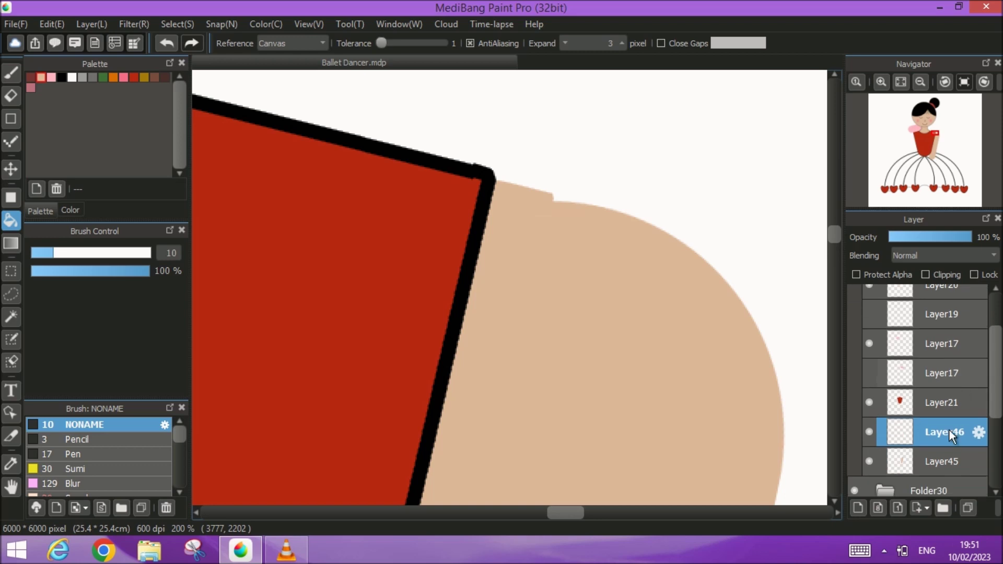
{"action": "left_click", "coordinate": [940, 462]}
{"action": "left_click", "coordinate": [9, 169]}
{"action": "left_click_drag", "start_coordinate": [627, 314], "coordinate": [627, 306]}
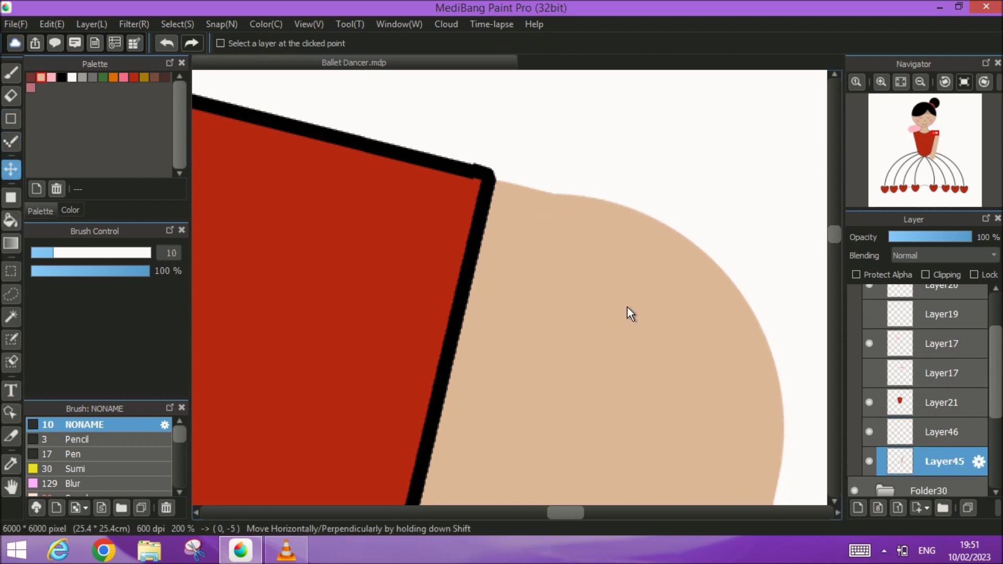
- Select the black skirt outlines with the Magic Wand while Layer45 is hidden, and show the arm layer again
{"action": "left_click", "coordinate": [901, 82]}
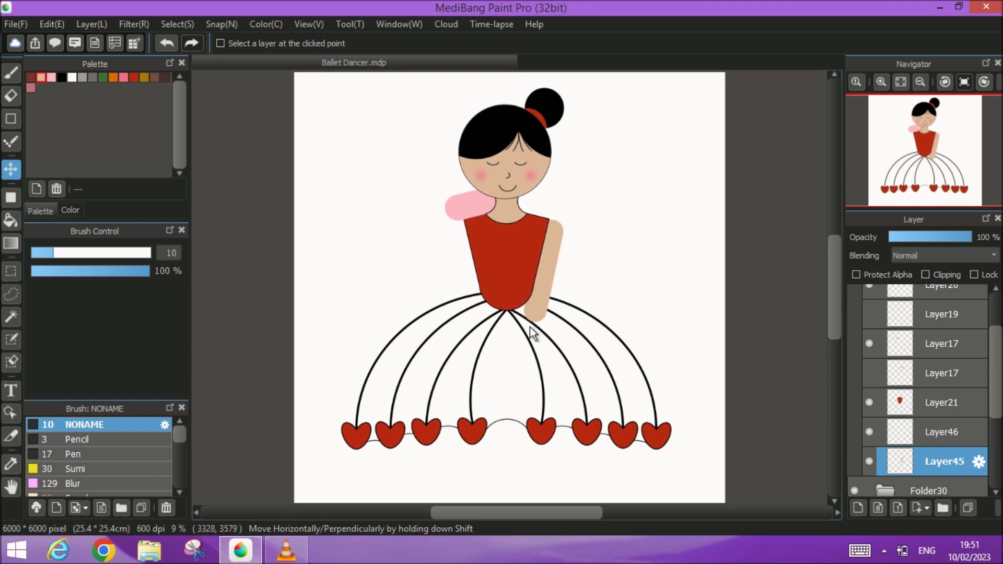
{"action": "scroll", "coordinate": [529, 327], "scroll_direction": "up", "scroll_amount": 1}
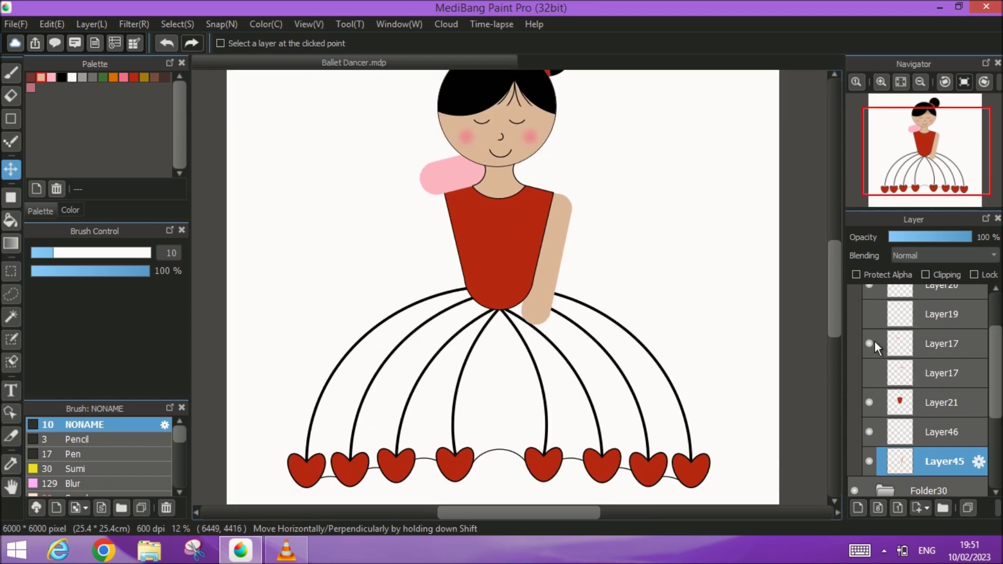
{"action": "left_click", "coordinate": [868, 461]}
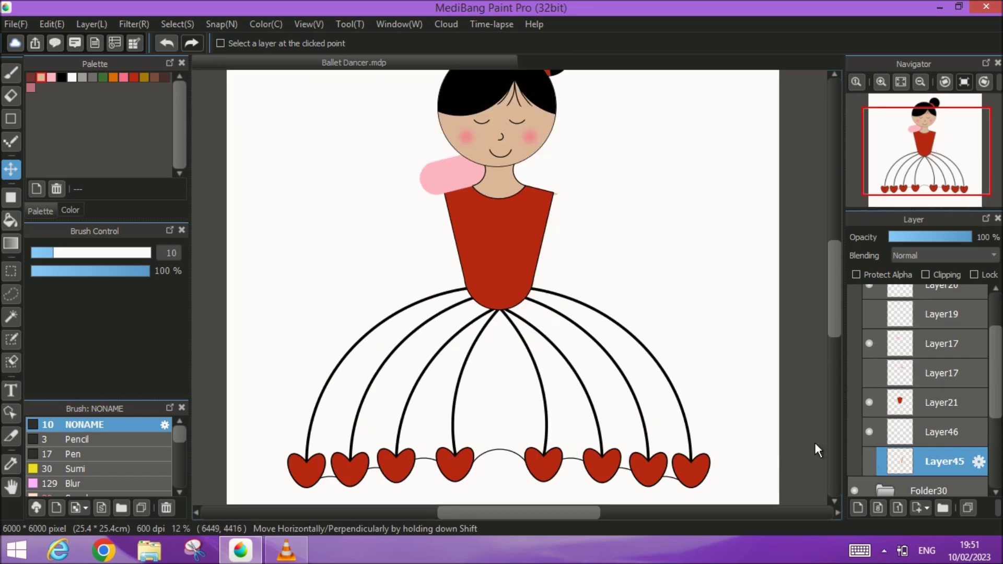
{"action": "left_click", "coordinate": [12, 316]}
{"action": "scroll", "coordinate": [543, 293], "scroll_direction": "up", "scroll_amount": 3}
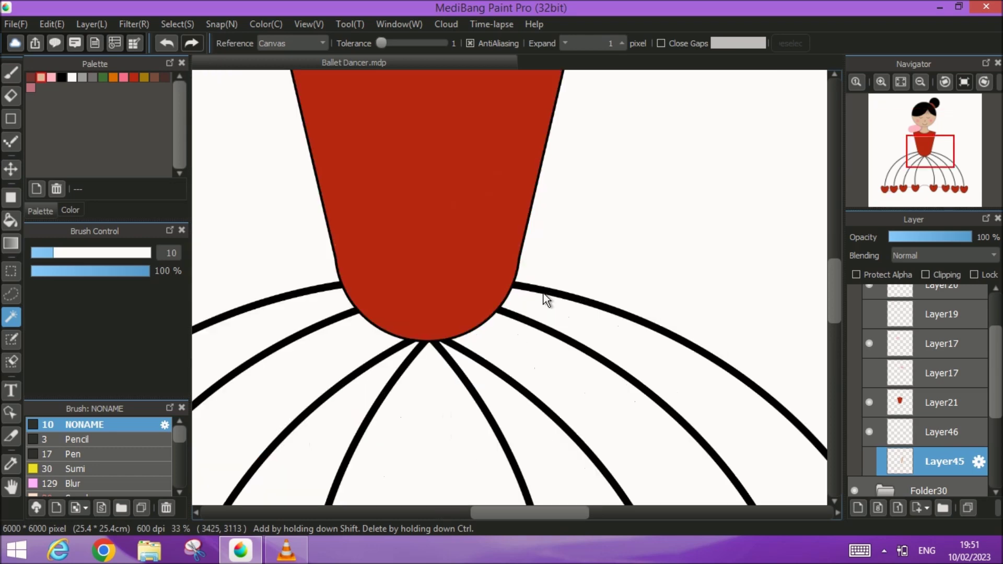
{"action": "left_click", "coordinate": [544, 293]}
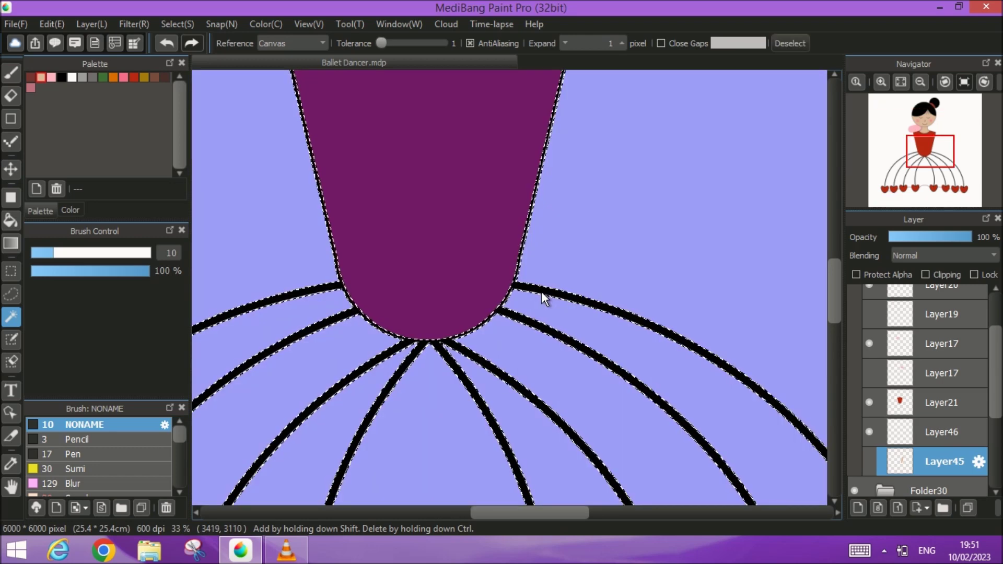
{"action": "left_click", "coordinate": [869, 461]}
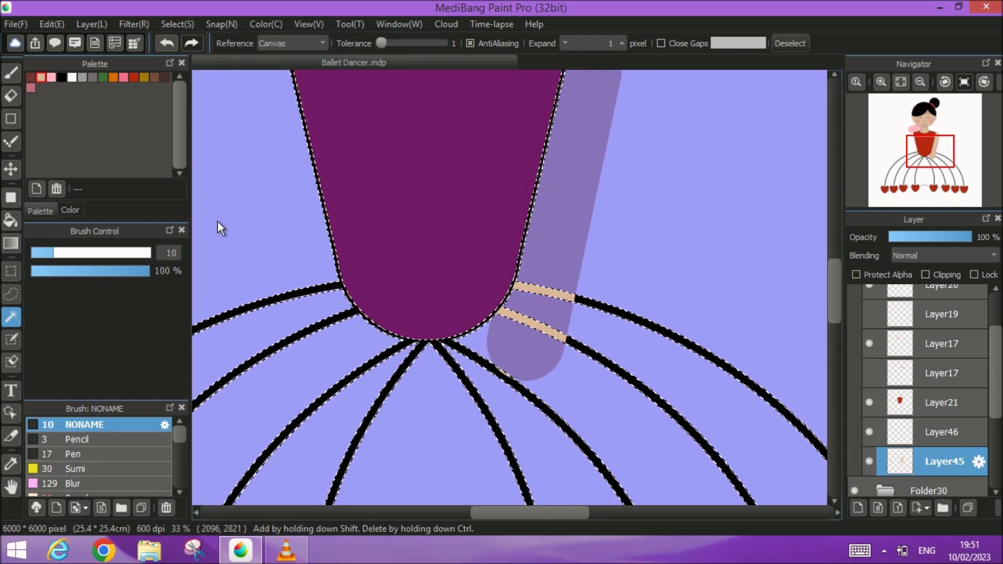
- Erase the arm where it covers the two upper skirt lines, using an eraser size of 142
{"action": "key", "text": "ctrl+d"}
{"action": "left_click", "coordinate": [9, 96]}
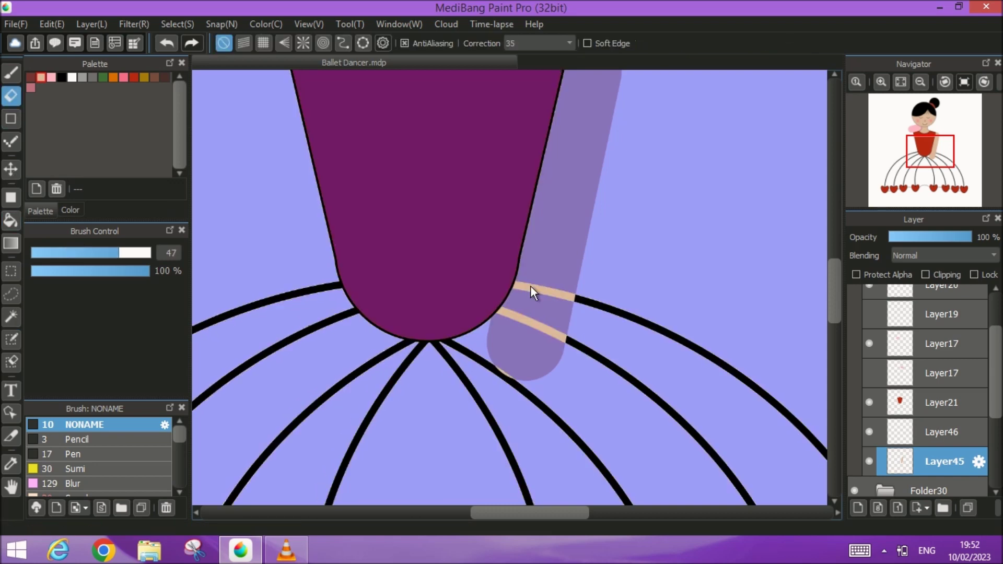
{"action": "left_click", "coordinate": [149, 253]}
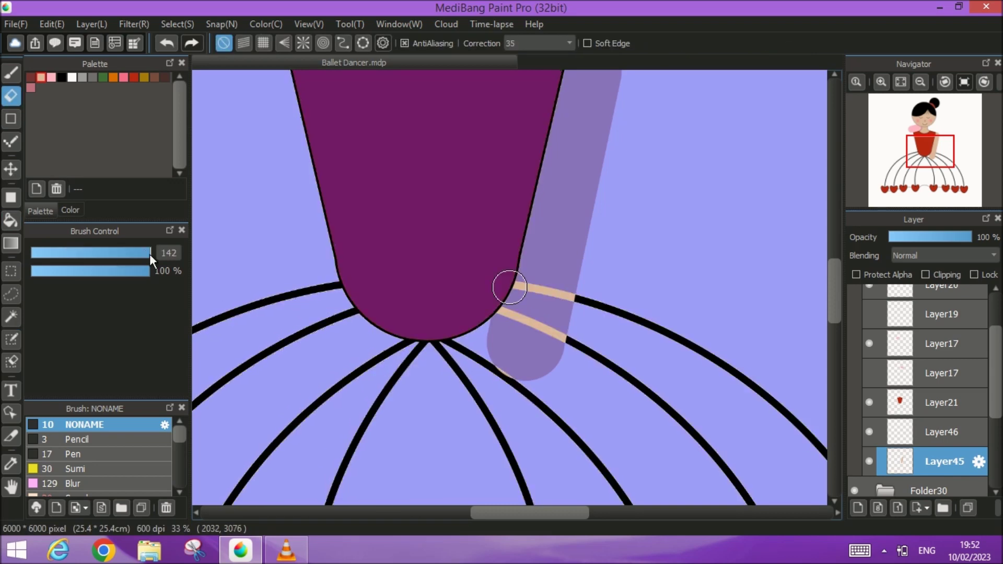
{"action": "left_click_drag", "start_coordinate": [522, 294], "coordinate": [521, 294]}
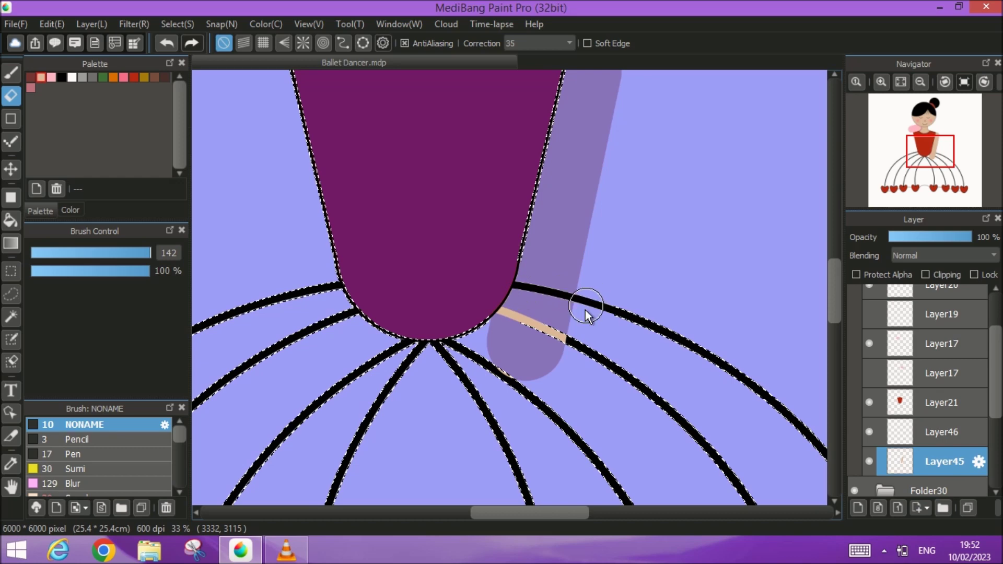
{"action": "left_click_drag", "start_coordinate": [563, 342], "coordinate": [475, 313]}
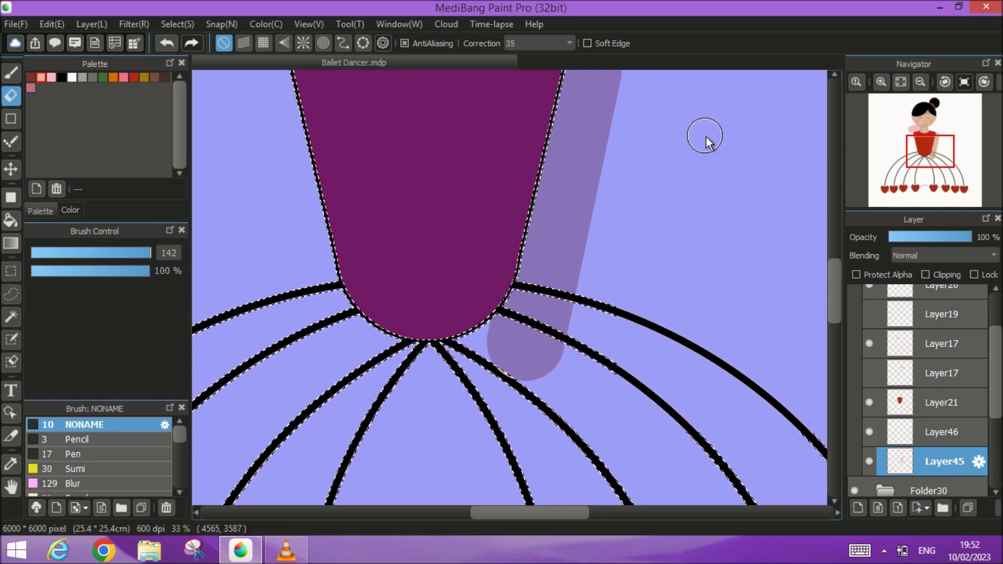
- Clear the selection and erase the remaining end of the arm below the skirt's top line
{"action": "key", "text": "w"}
{"action": "left_click", "coordinate": [786, 44]}
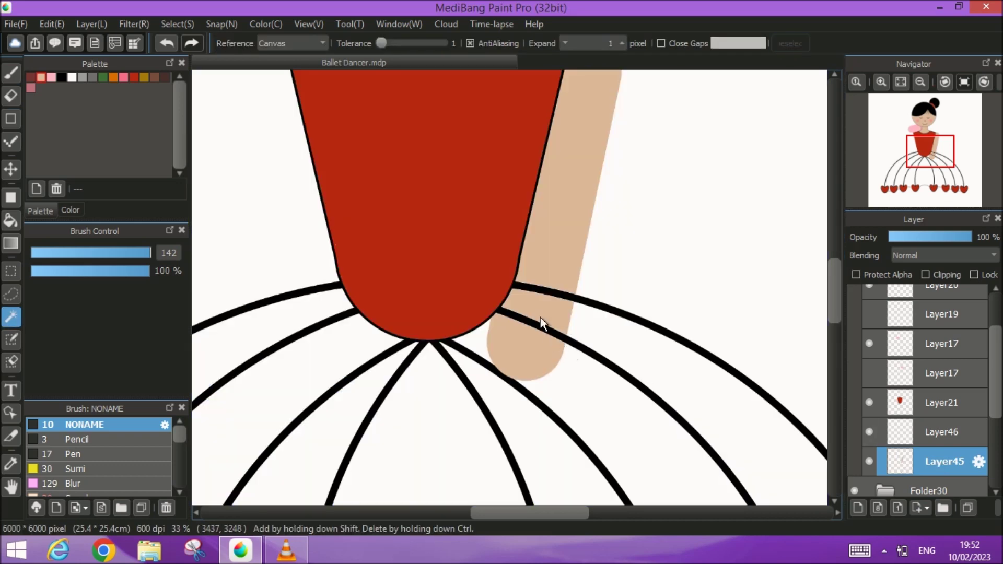
{"action": "left_click", "coordinate": [12, 96]}
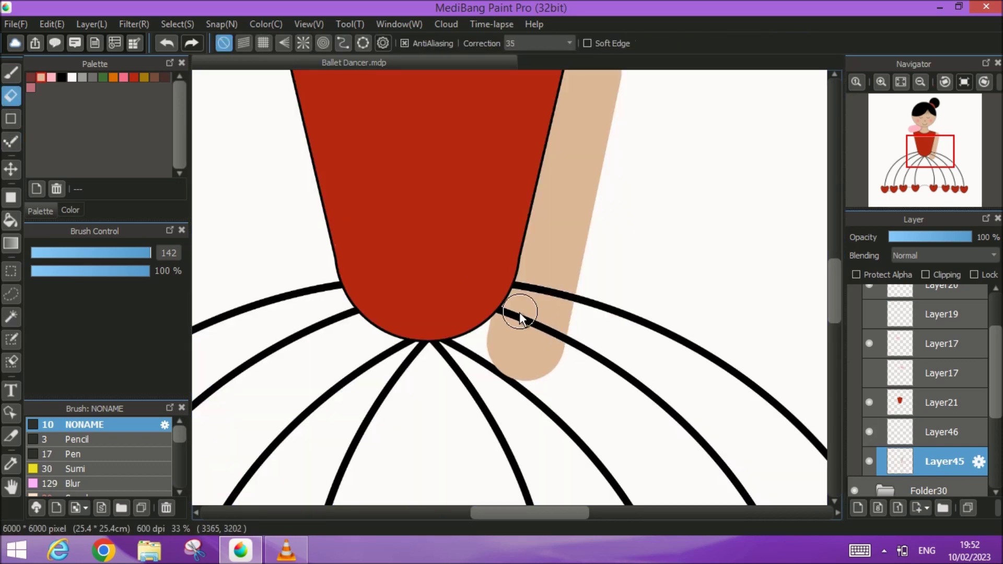
{"action": "mouse_move", "coordinate": [513, 305]}
{"action": "left_mouse_down"}
{"action": "mouse_move", "coordinate": [570, 316]}
{"action": "mouse_move", "coordinate": [560, 341]}
{"action": "mouse_move", "coordinate": [487, 318]}
{"action": "mouse_move", "coordinate": [489, 335]}
{"action": "mouse_move", "coordinate": [562, 373]}
{"action": "mouse_move", "coordinate": [495, 374]}
{"action": "mouse_move", "coordinate": [520, 366]}
{"action": "left_mouse_up"}
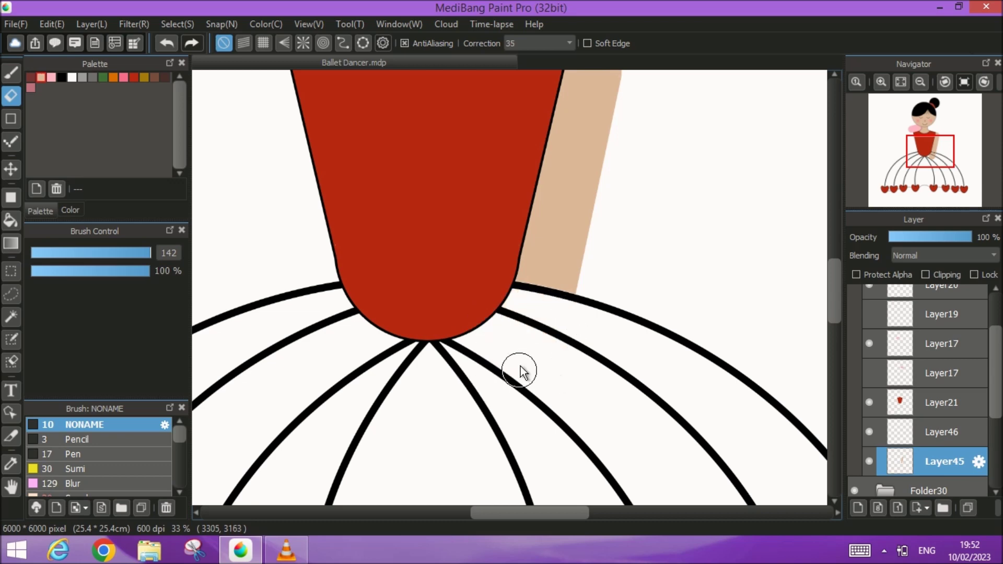
- Merge the shoulder patch on Layer46 down into the arm layer Layer45 and duplicate the merged layer
{"action": "left_click", "coordinate": [953, 439]}
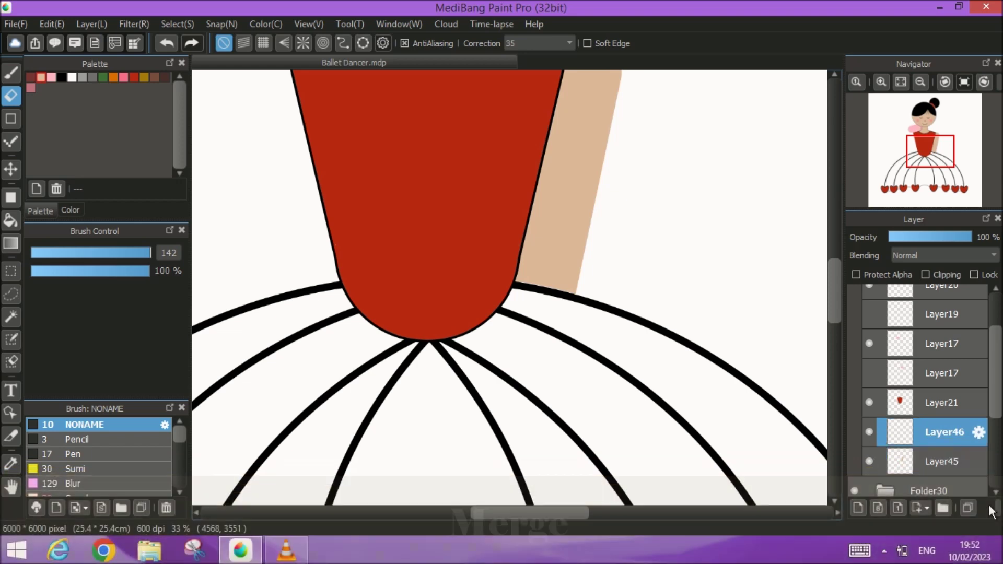
{"action": "key", "text": "ctrl+e"}
{"action": "key", "text": "ctrl+shift+d"}
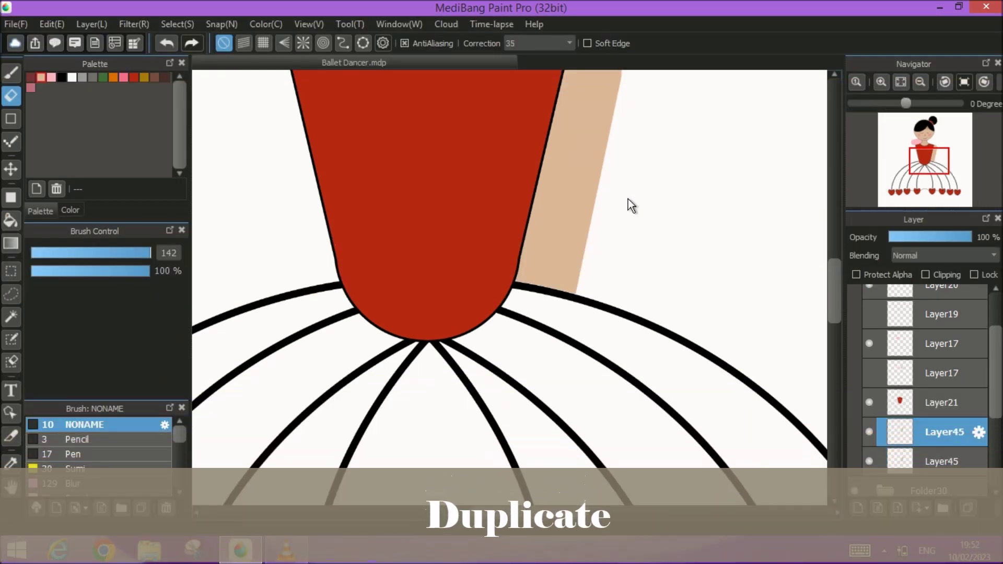
- Flip the duplicated arm layer horizontally to make the arm on the opposite side of the bodice
{"action": "scroll", "coordinate": [628, 199], "scroll_direction": "up", "scroll_amount": 2}
{"action": "scroll", "coordinate": [627, 199], "scroll_direction": "down", "scroll_amount": 3}
{"action": "scroll", "coordinate": [626, 198], "scroll_direction": "down", "scroll_amount": 3}
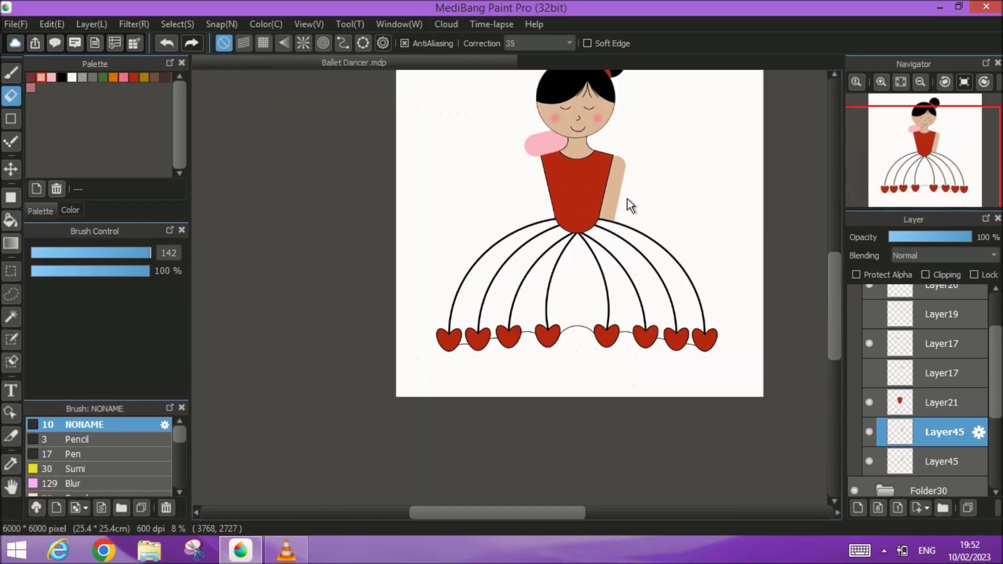
{"action": "left_click", "coordinate": [88, 23]}
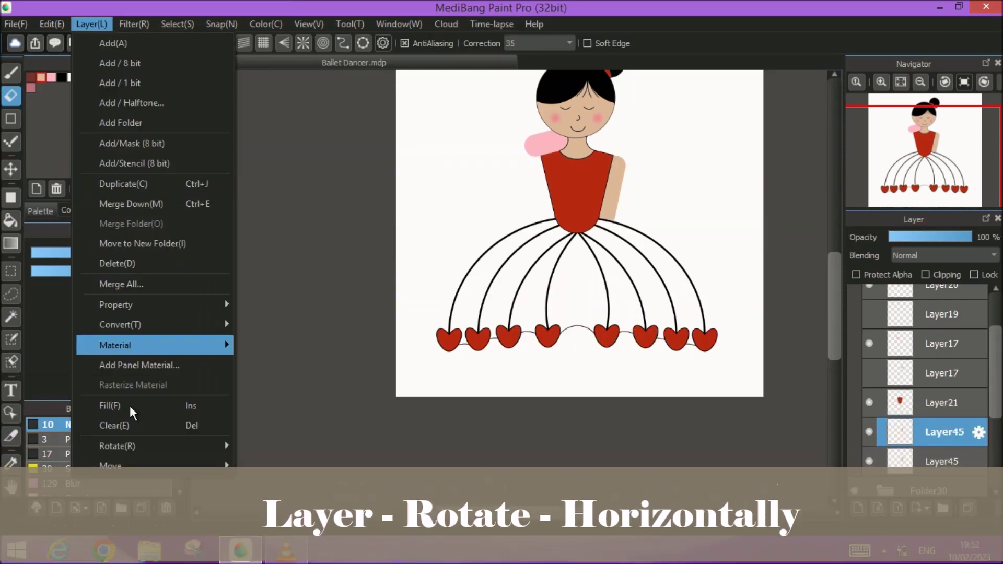
{"action": "mouse_move", "coordinate": [134, 445]}
{"action": "left_click", "coordinate": [350, 404]}
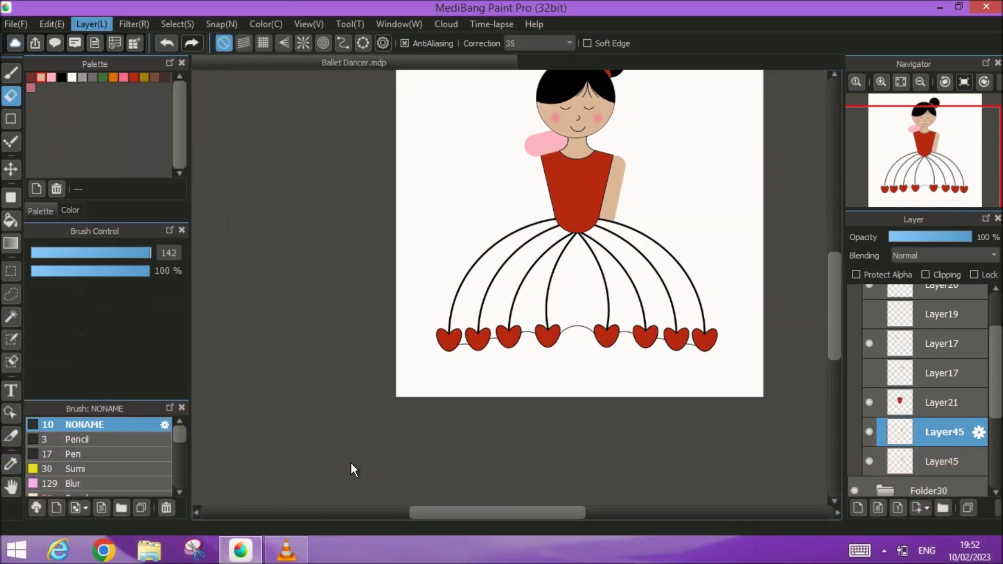
- Hide the left pink sleeve layer and move the mirrored arm outward to match the opposite shoulder
{"action": "scroll", "coordinate": [596, 276], "scroll_direction": "up", "scroll_amount": 3}
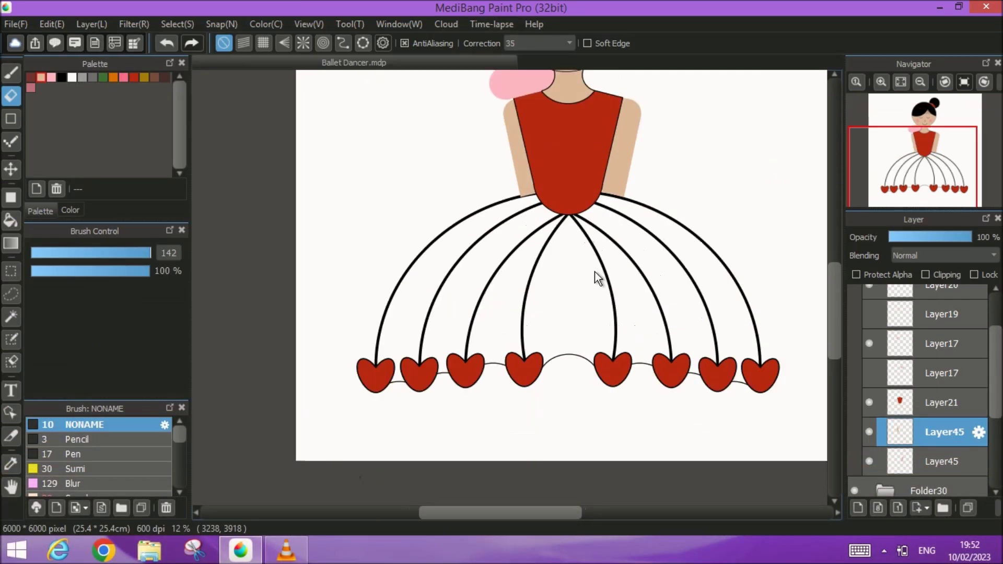
{"action": "scroll", "coordinate": [594, 271], "scroll_direction": "up", "scroll_amount": 3}
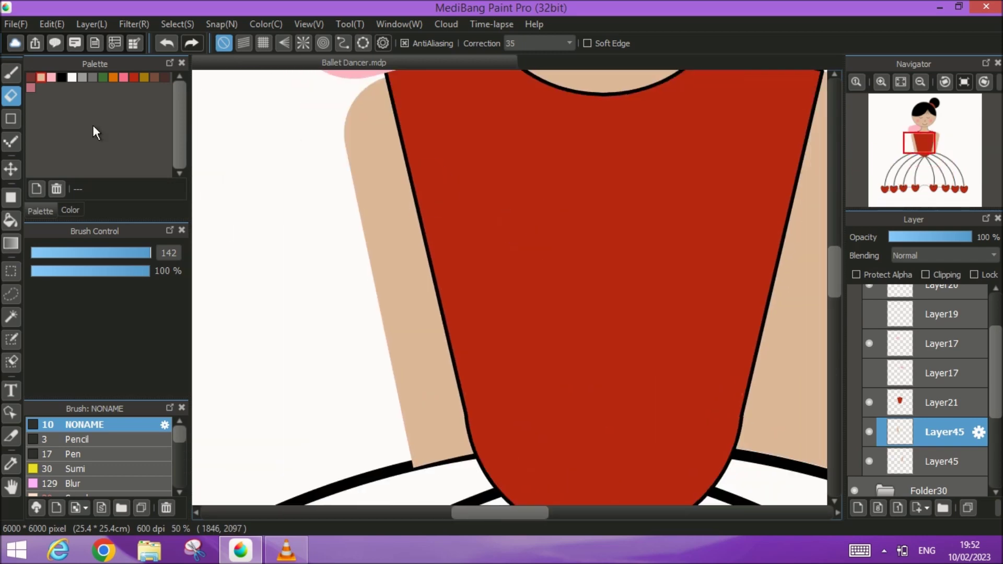
{"action": "left_click", "coordinate": [10, 170]}
{"action": "left_click_drag", "start_coordinate": [375, 225], "coordinate": [370, 226]}
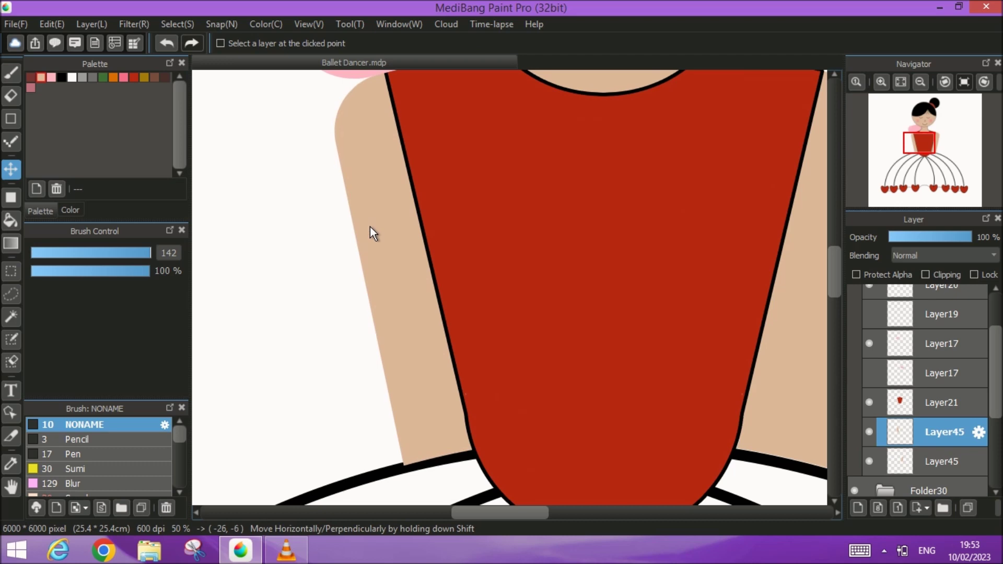
{"action": "left_click", "coordinate": [868, 344]}
{"action": "left_click_drag", "start_coordinate": [563, 162], "coordinate": [530, 216]}
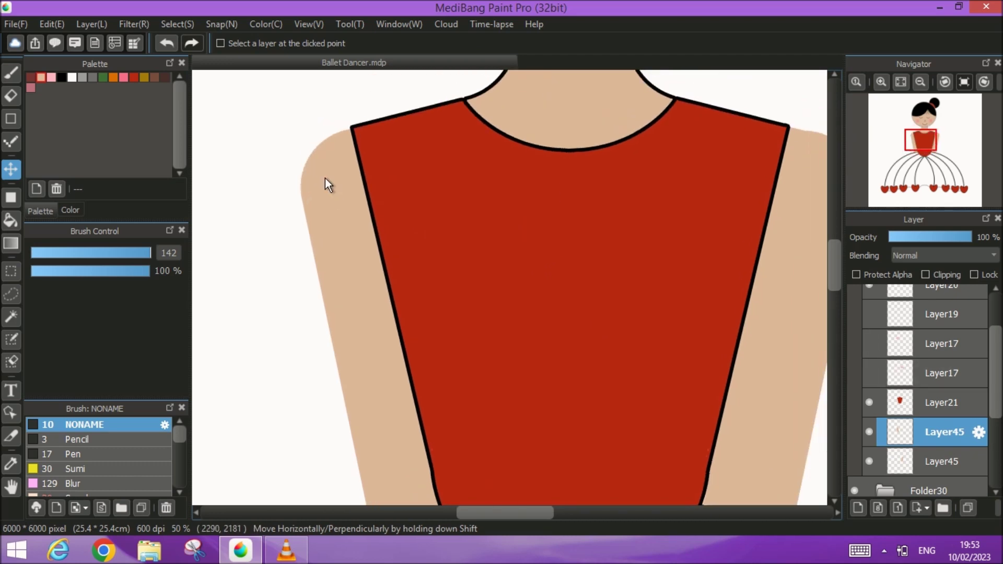
{"action": "left_click_drag", "start_coordinate": [325, 178], "coordinate": [302, 181]}
- Undo the accidental shift of the left arm beside the lower edge of the bodice
{"action": "scroll", "coordinate": [512, 209], "scroll_direction": "right", "scroll_amount": 3}
{"action": "scroll", "coordinate": [511, 209], "scroll_direction": "up", "scroll_amount": 1}
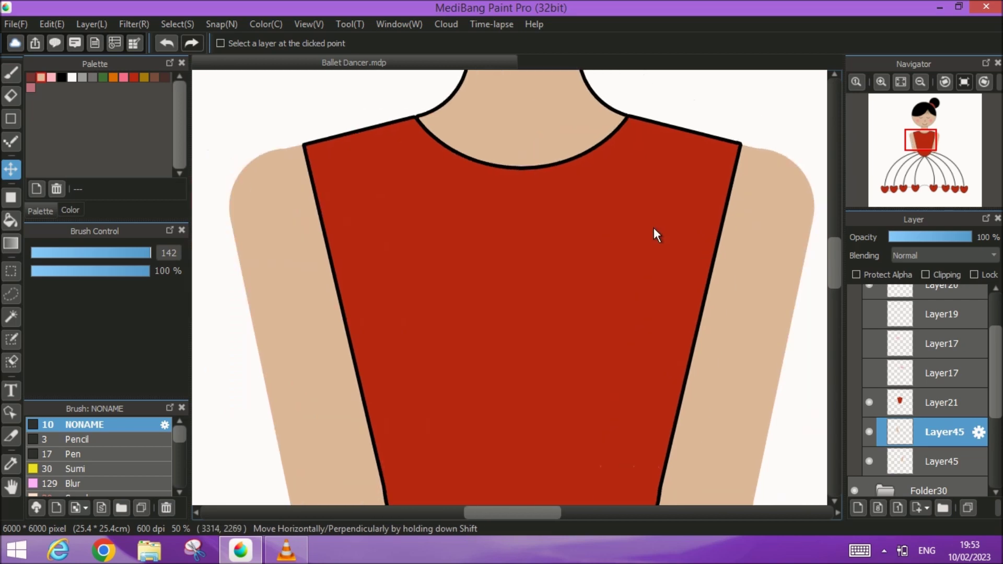
{"action": "scroll", "coordinate": [570, 292], "scroll_direction": "down", "scroll_amount": 5}
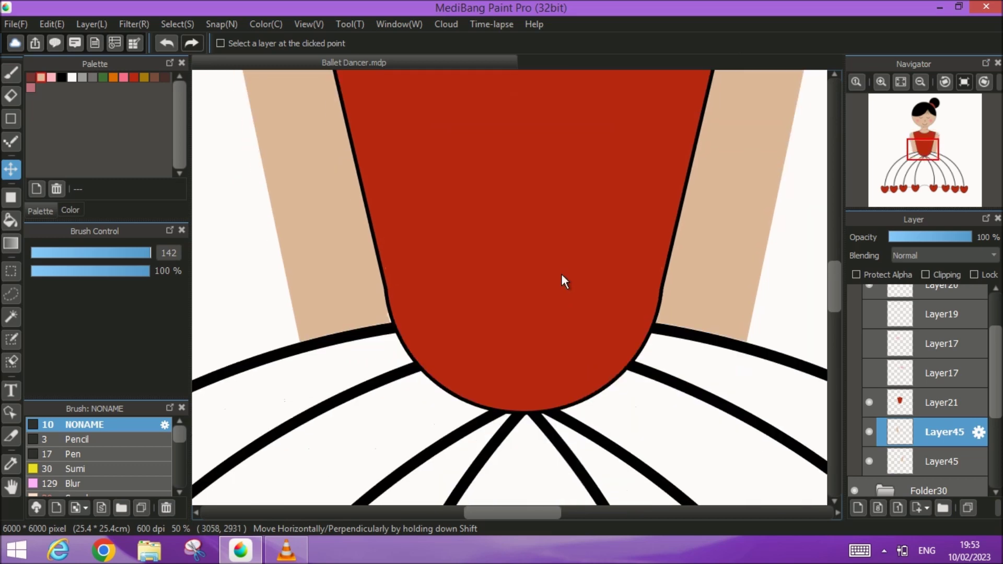
{"action": "scroll", "coordinate": [364, 274], "scroll_direction": "up", "scroll_amount": 2}
{"action": "scroll", "coordinate": [398, 313], "scroll_direction": "down", "scroll_amount": 3}
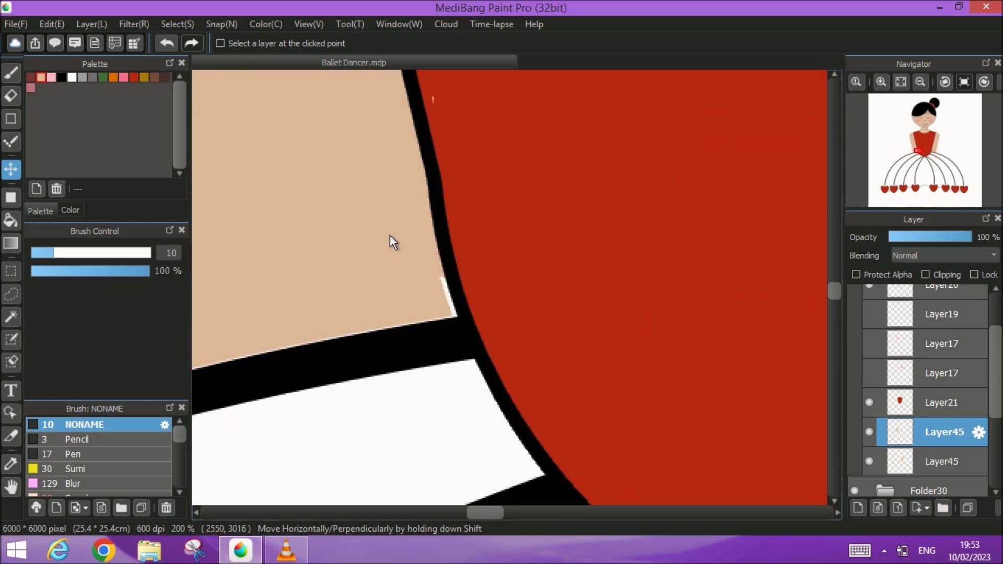
{"action": "key", "text": "ctrl+z"}
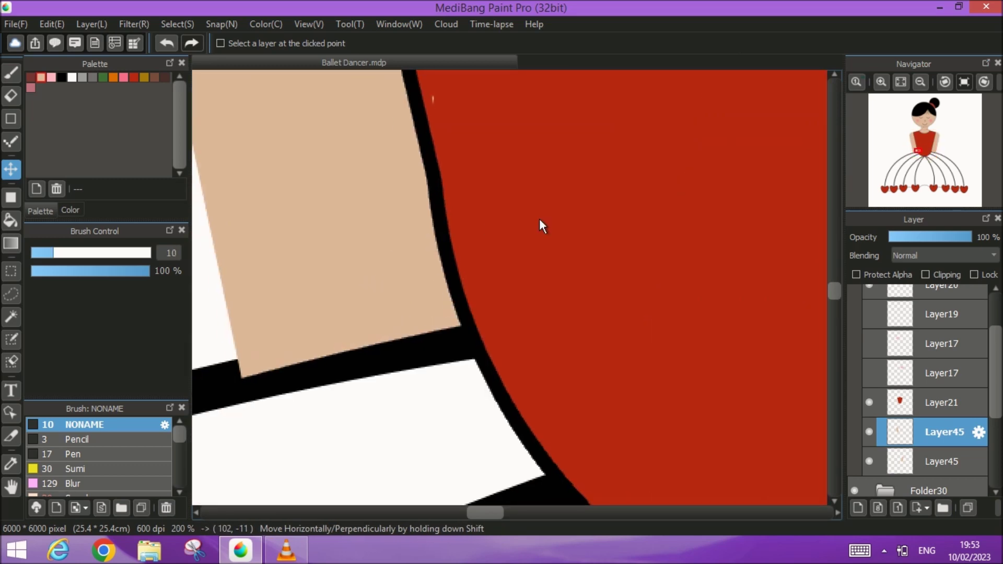
{"action": "left_click", "coordinate": [165, 43]}
- Paint the white gap at the left arm's inner lower corner in skin colour and erase the spill over the skirt line
{"action": "scroll", "coordinate": [499, 369], "scroll_direction": "left", "scroll_amount": 2}
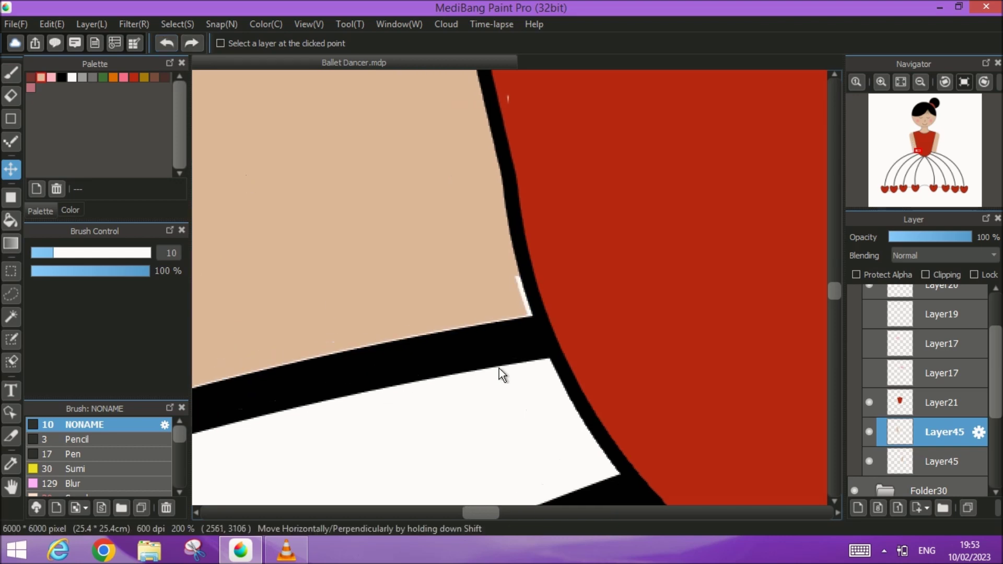
{"action": "scroll", "coordinate": [500, 368], "scroll_direction": "left", "scroll_amount": 3}
{"action": "scroll", "coordinate": [585, 366], "scroll_direction": "right", "scroll_amount": 3}
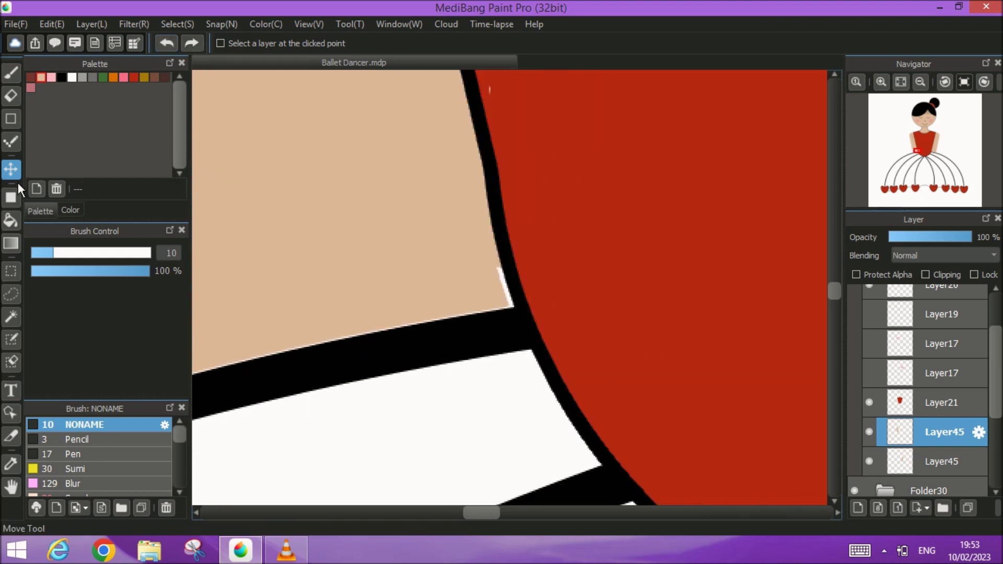
{"action": "left_click", "coordinate": [11, 73]}
{"action": "mouse_move", "coordinate": [509, 279]}
{"action": "left_mouse_down"}
{"action": "mouse_move", "coordinate": [496, 271]}
{"action": "mouse_move", "coordinate": [515, 326]}
{"action": "left_mouse_up"}
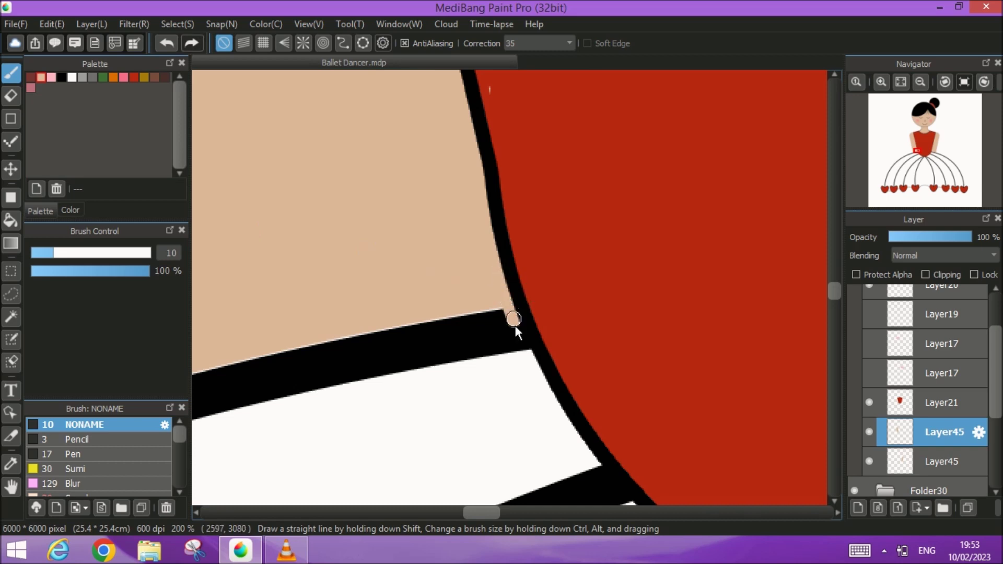
{"action": "key", "text": "e"}
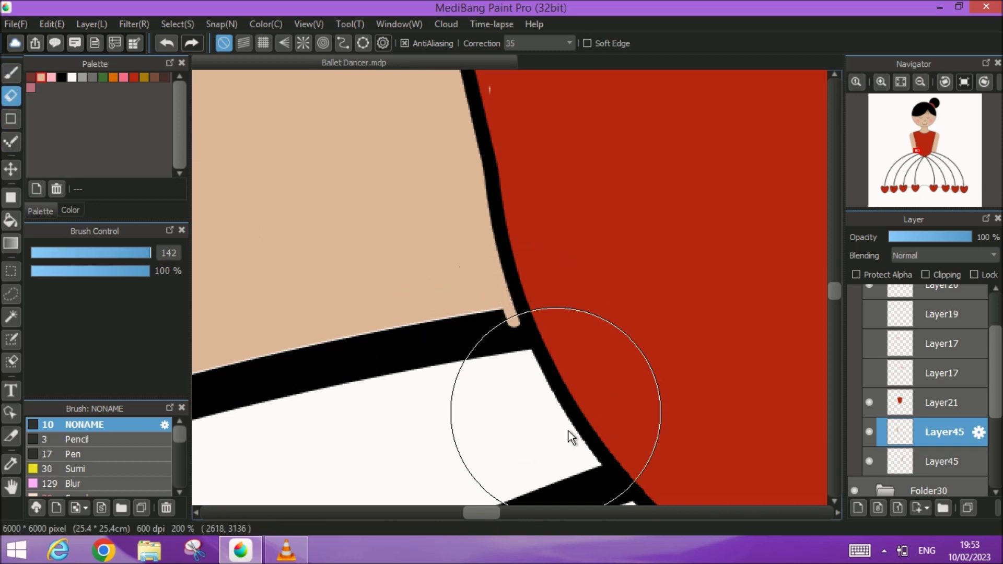
{"action": "left_click", "coordinate": [536, 407]}
{"action": "scroll", "coordinate": [671, 326], "scroll_direction": "up", "scroll_amount": 1}
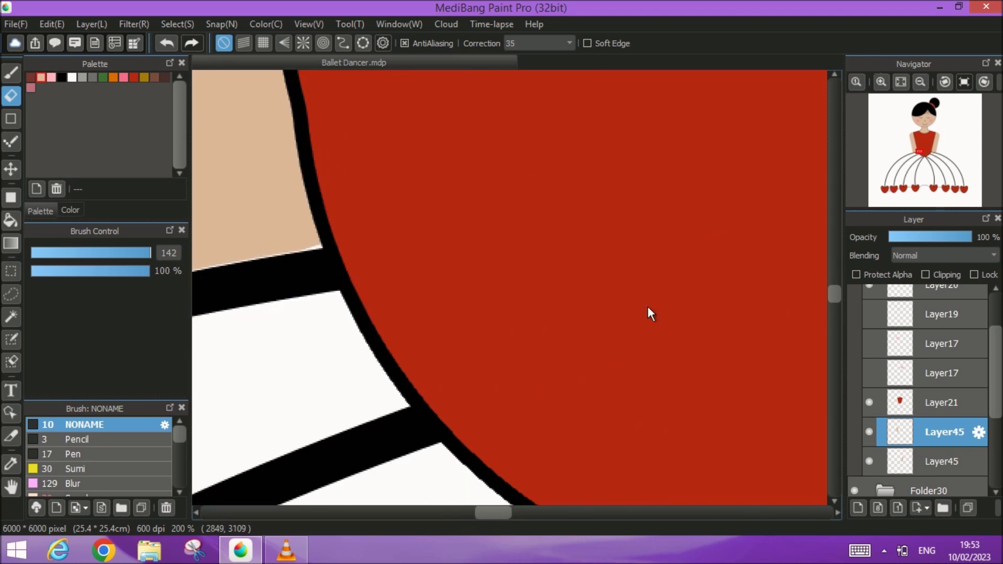
- Dab skin colour into the inner lower corner of the right arm, where the bodice meets the skirt line
{"action": "left_click_drag", "start_coordinate": [648, 307], "coordinate": [443, 275]}
{"action": "scroll", "coordinate": [445, 283], "scroll_direction": "down", "scroll_amount": 2}
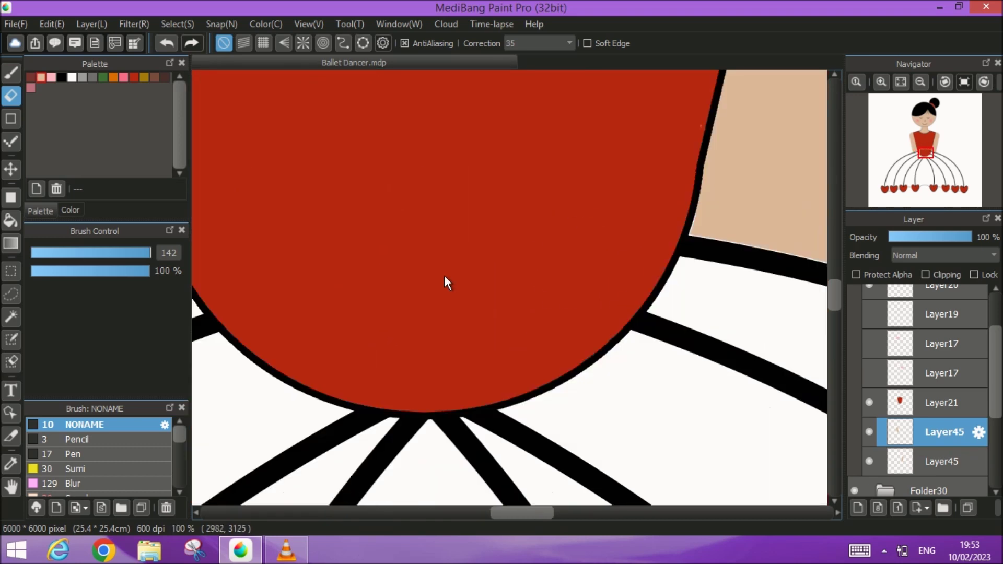
{"action": "left_click_drag", "start_coordinate": [590, 256], "coordinate": [404, 308]}
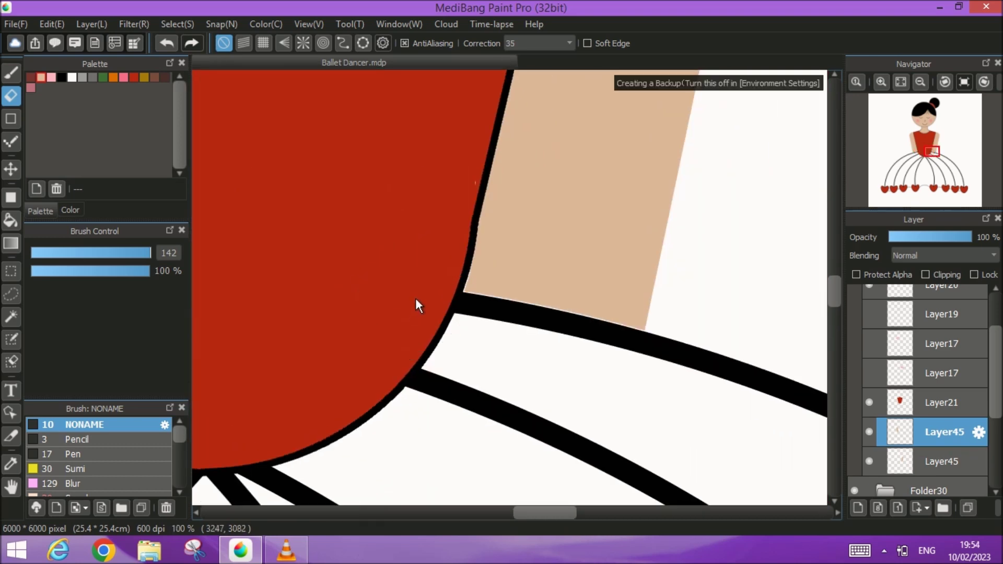
{"action": "scroll", "coordinate": [474, 273], "scroll_direction": "up", "scroll_amount": 2}
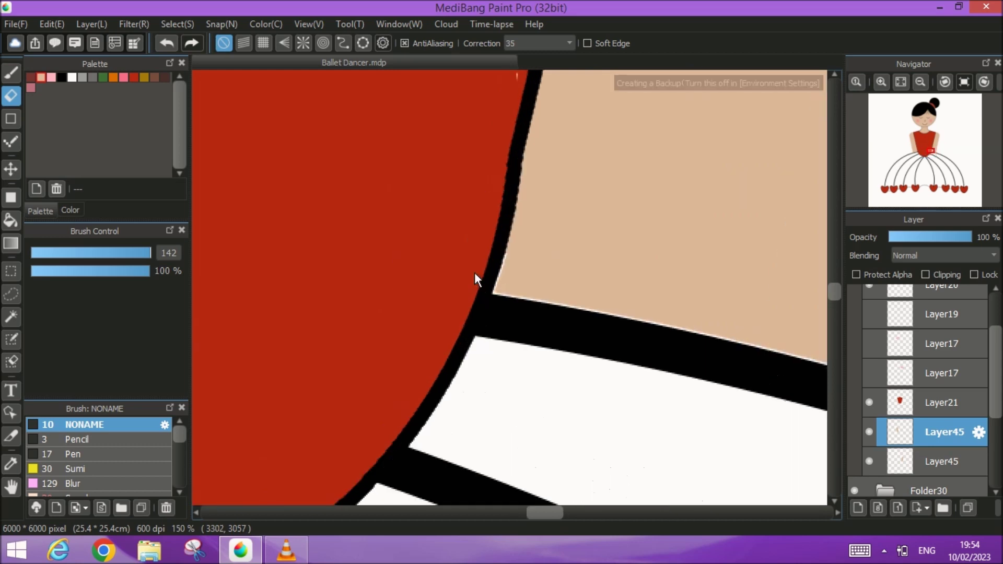
{"action": "left_click", "coordinate": [11, 73]}
{"action": "left_click", "coordinate": [497, 311]}
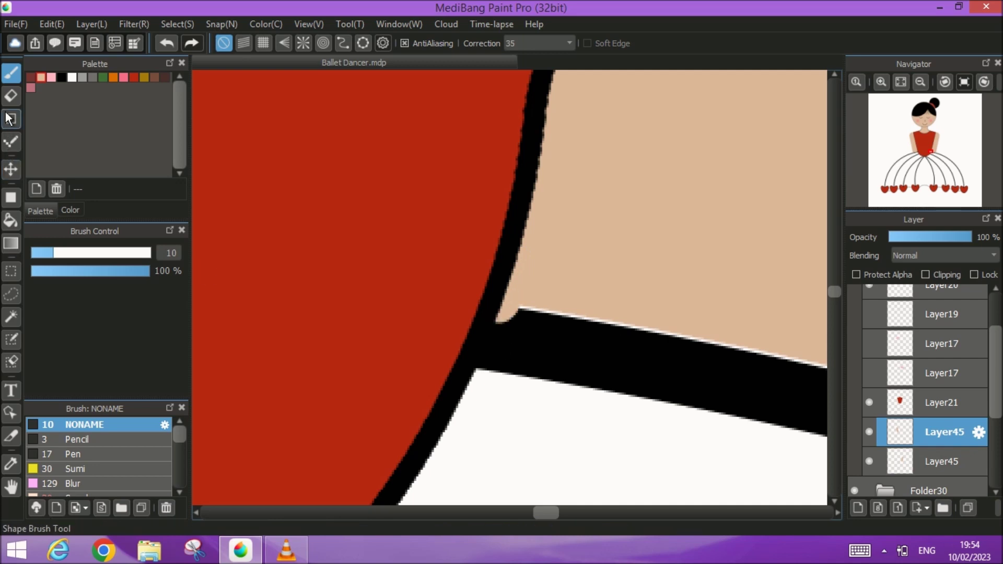
- Erase the skin colour spilling over the skirt line at the right arm's corner with a size 30 eraser
{"action": "scroll", "coordinate": [565, 331], "scroll_direction": "right", "scroll_amount": 1}
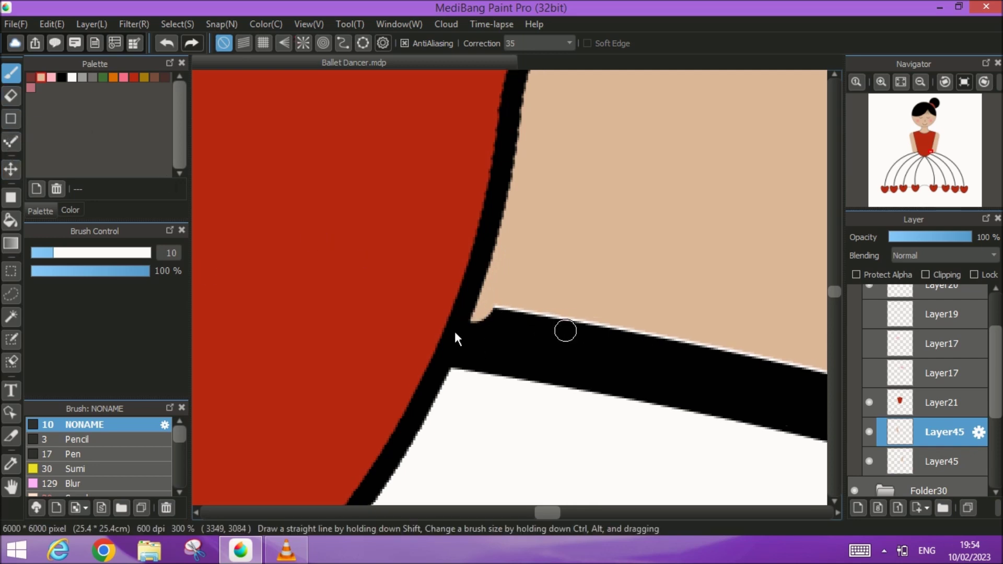
{"action": "scroll", "coordinate": [455, 332], "scroll_direction": "right", "scroll_amount": 5}
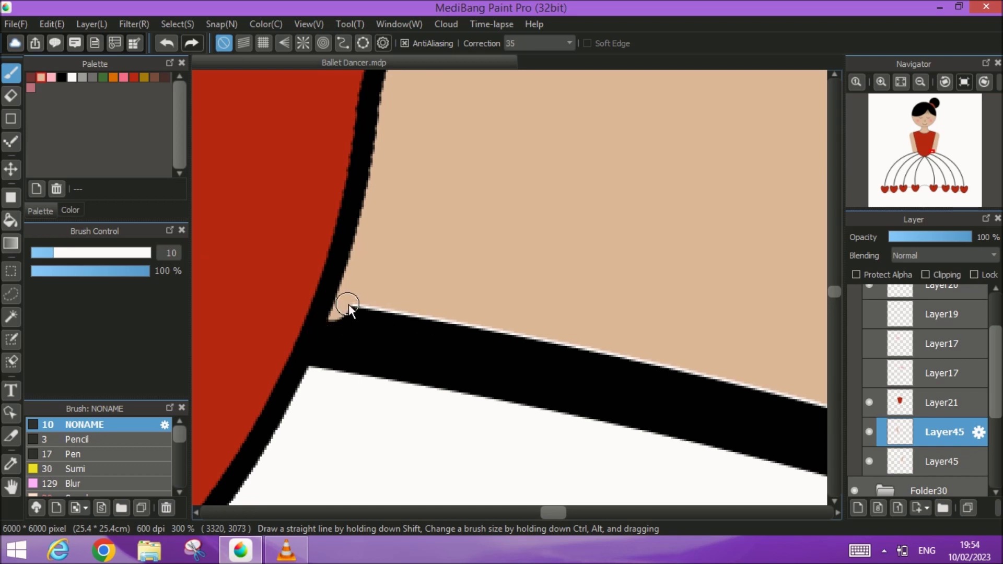
{"action": "left_click", "coordinate": [12, 96]}
{"action": "left_click", "coordinate": [98, 254]}
{"action": "left_click", "coordinate": [338, 336]}
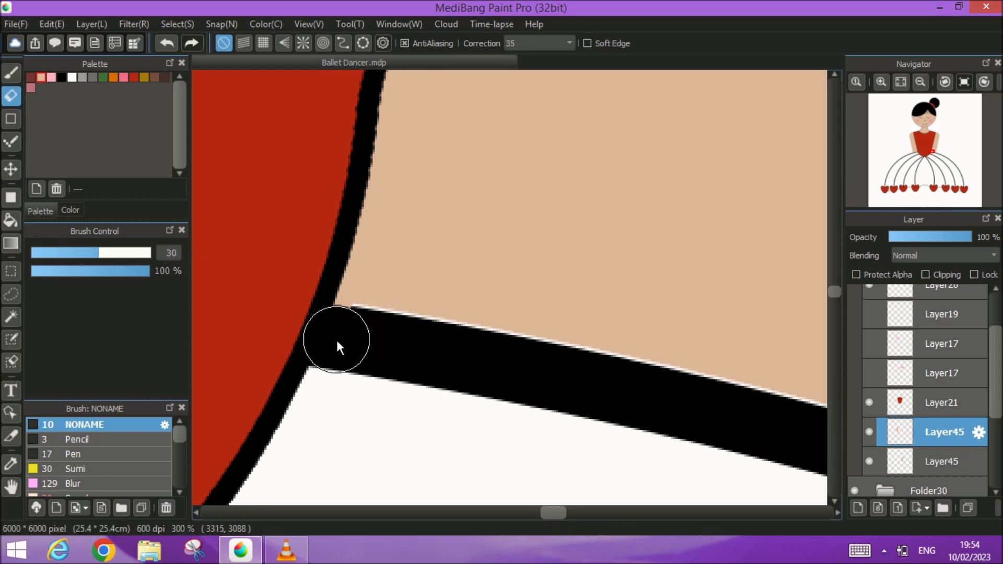
{"action": "scroll", "coordinate": [605, 261], "scroll_direction": "up", "scroll_amount": 2}
{"action": "scroll", "coordinate": [605, 260], "scroll_direction": "down", "scroll_amount": 4}
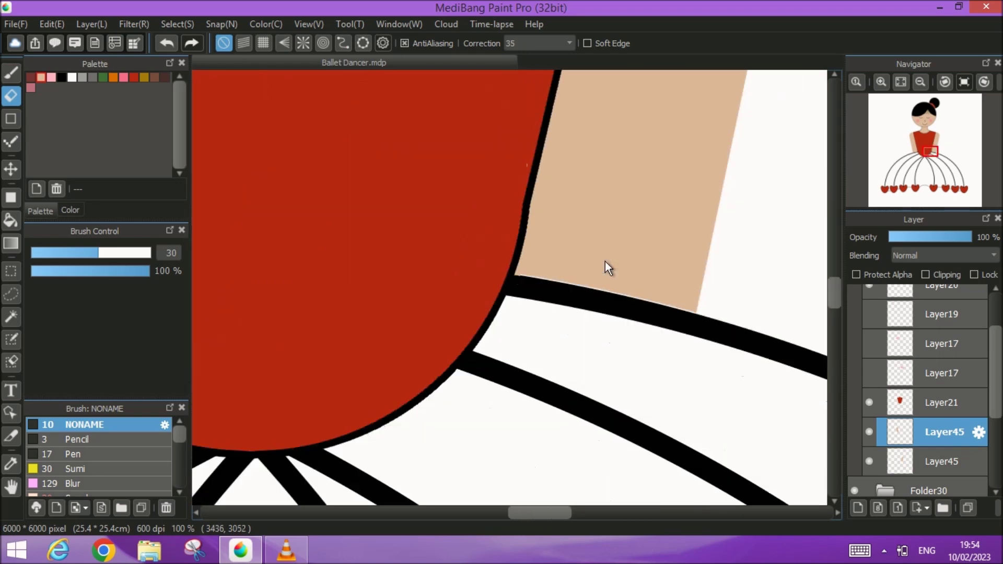
- Hide the bodice layer Layer21, Folder30, Folder22, Folder39 and Layer44 so only the head, neck and arms show
{"action": "left_click", "coordinate": [901, 82]}
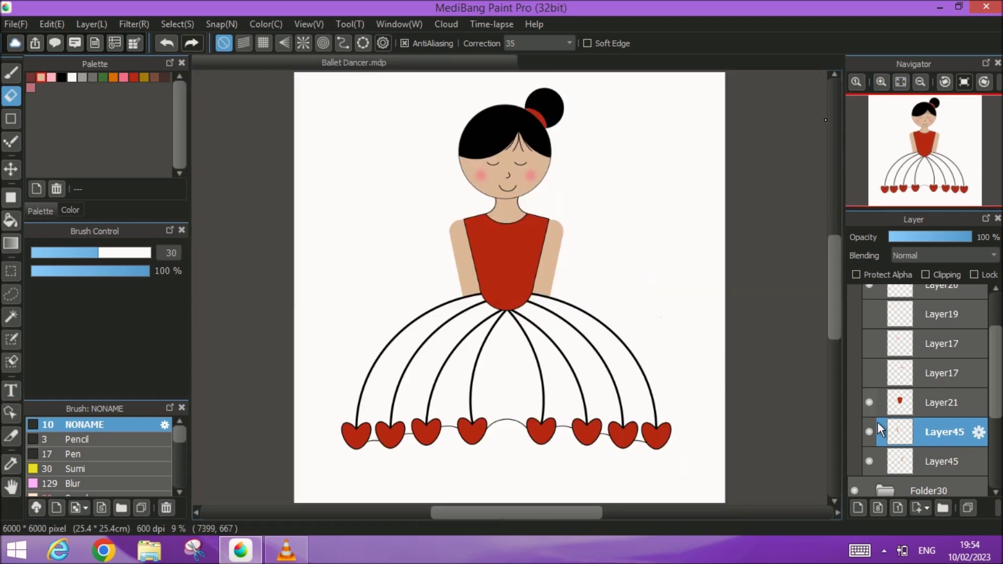
{"action": "left_click", "coordinate": [869, 402]}
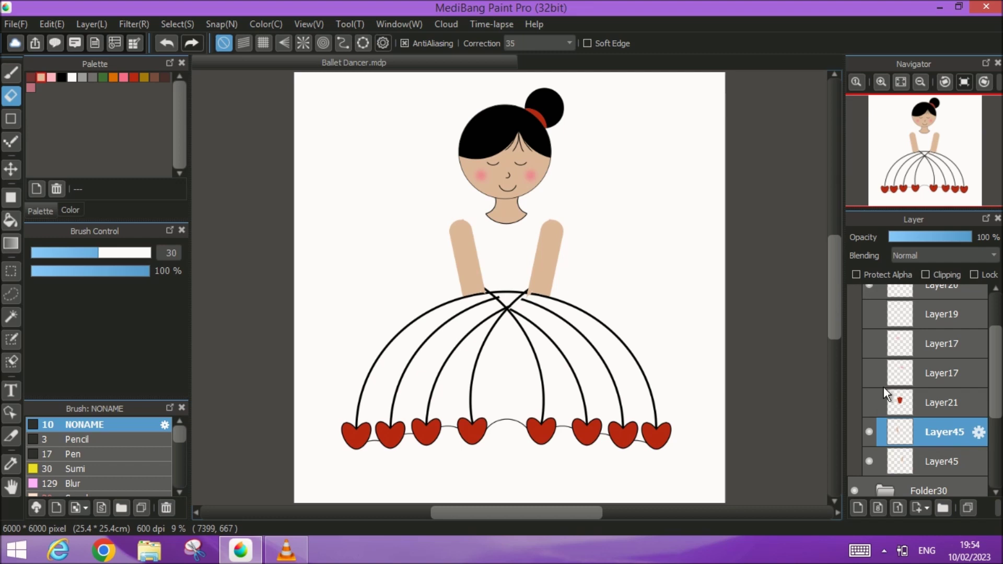
{"action": "scroll", "coordinate": [883, 387], "scroll_direction": "down", "scroll_amount": 3}
{"action": "left_click", "coordinate": [857, 405]}
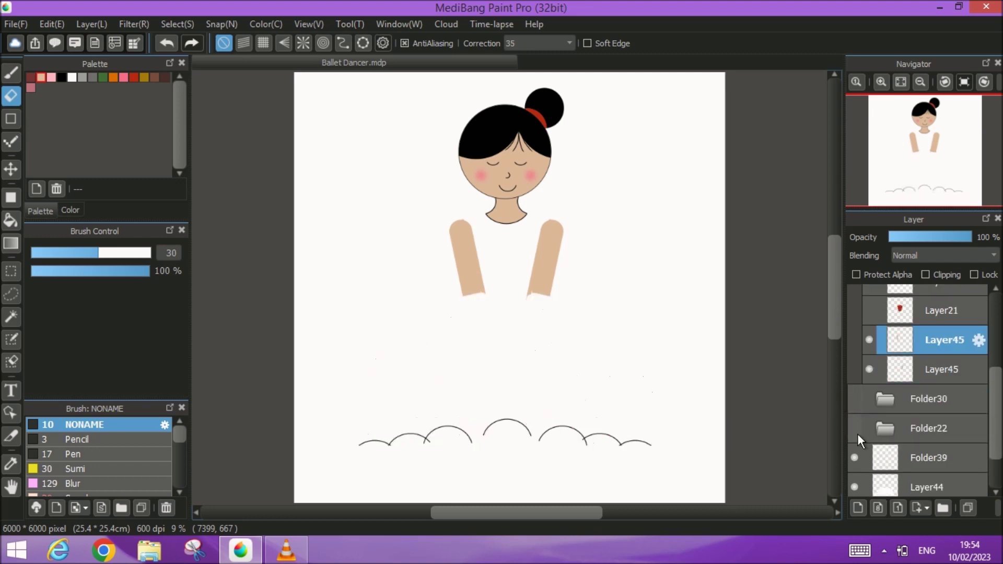
{"action": "left_click", "coordinate": [855, 459]}
{"action": "scroll", "coordinate": [852, 448], "scroll_direction": "down", "scroll_amount": 2}
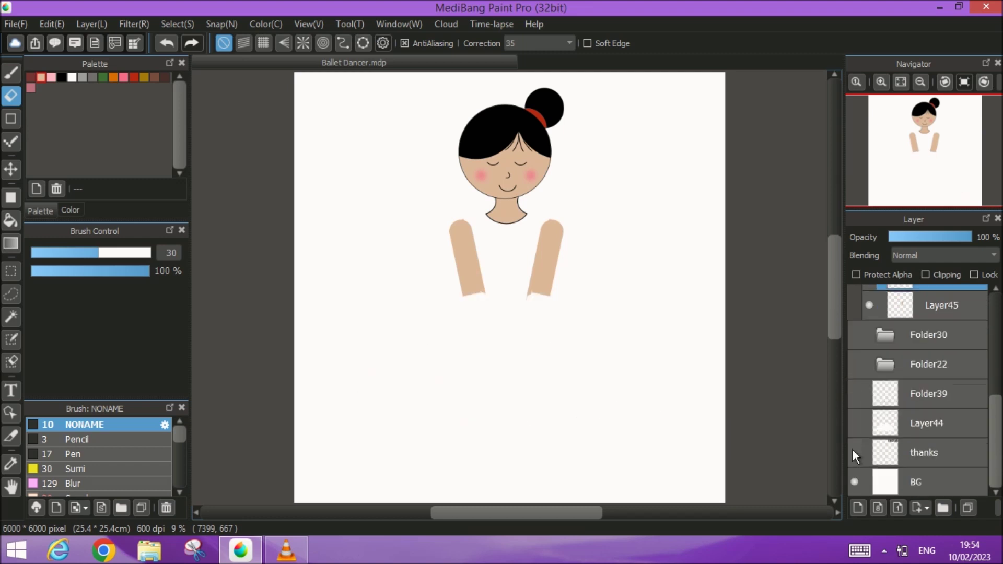
- Select the left arm with the Magic Wand, draw a black selection border of width 10 around it, and deselect
{"action": "scroll", "coordinate": [853, 449], "scroll_direction": "up", "scroll_amount": 4}
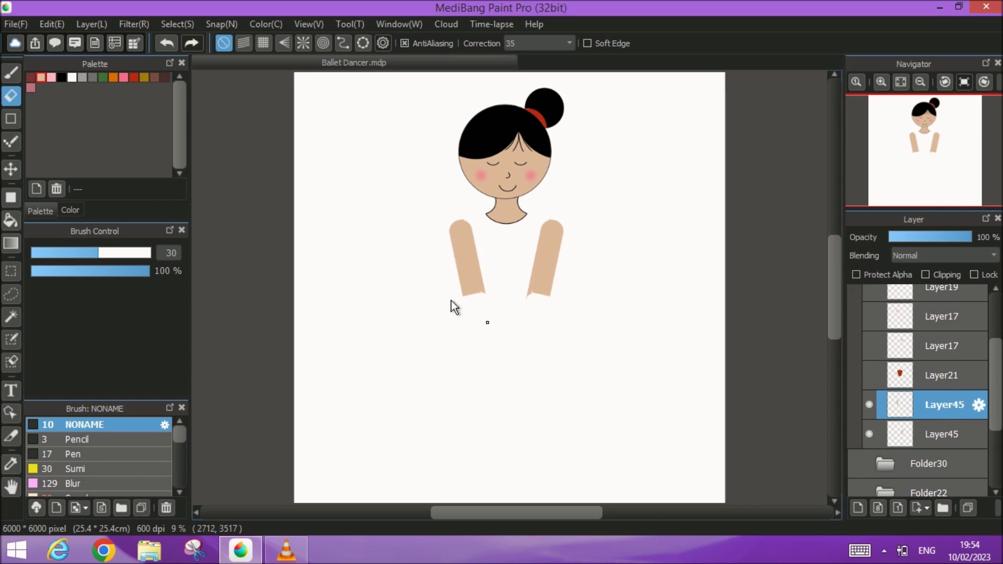
{"action": "left_click", "coordinate": [11, 315]}
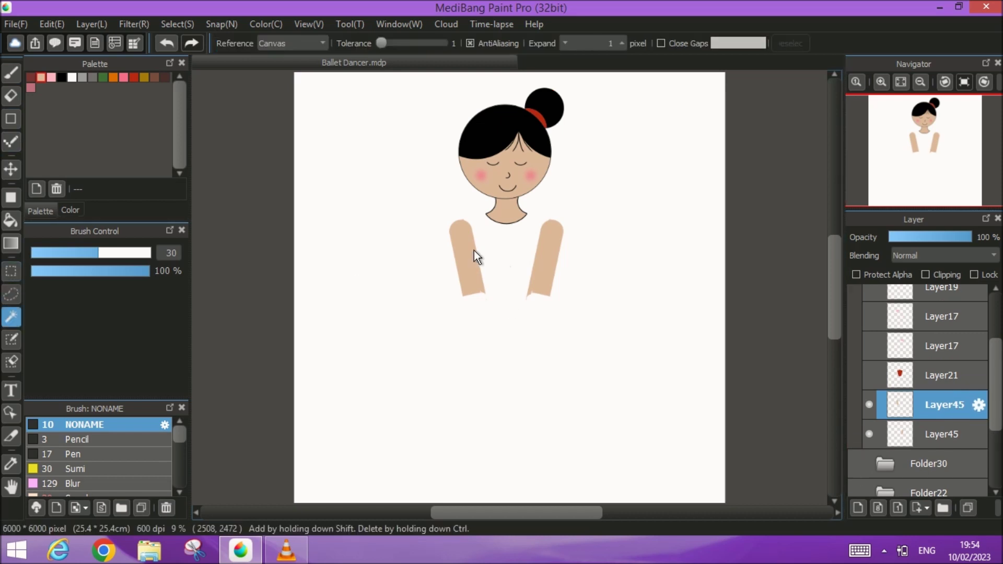
{"action": "left_click", "coordinate": [468, 250]}
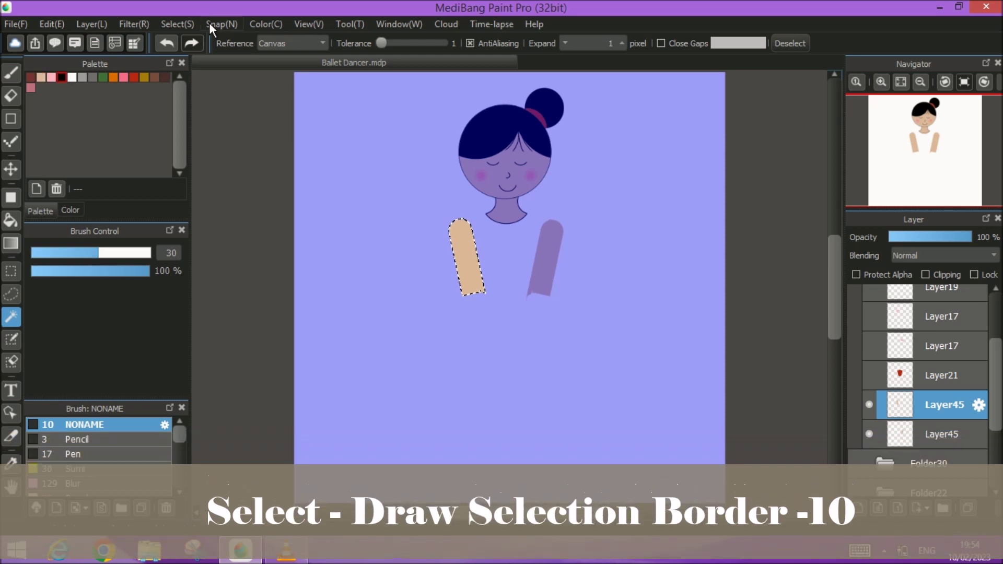
{"action": "left_click", "coordinate": [187, 25]}
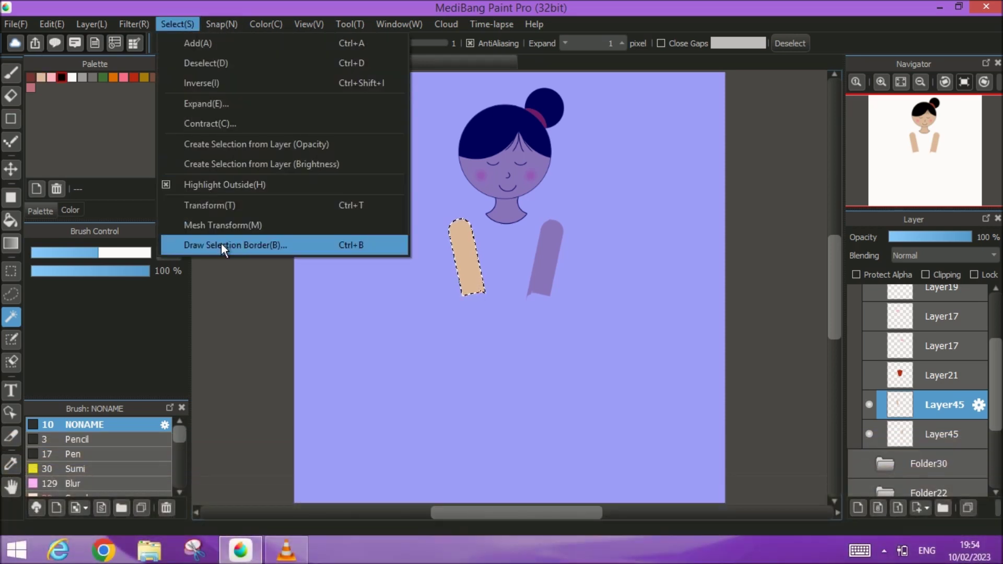
{"action": "left_click", "coordinate": [221, 243]}
{"action": "left_click", "coordinate": [546, 334]}
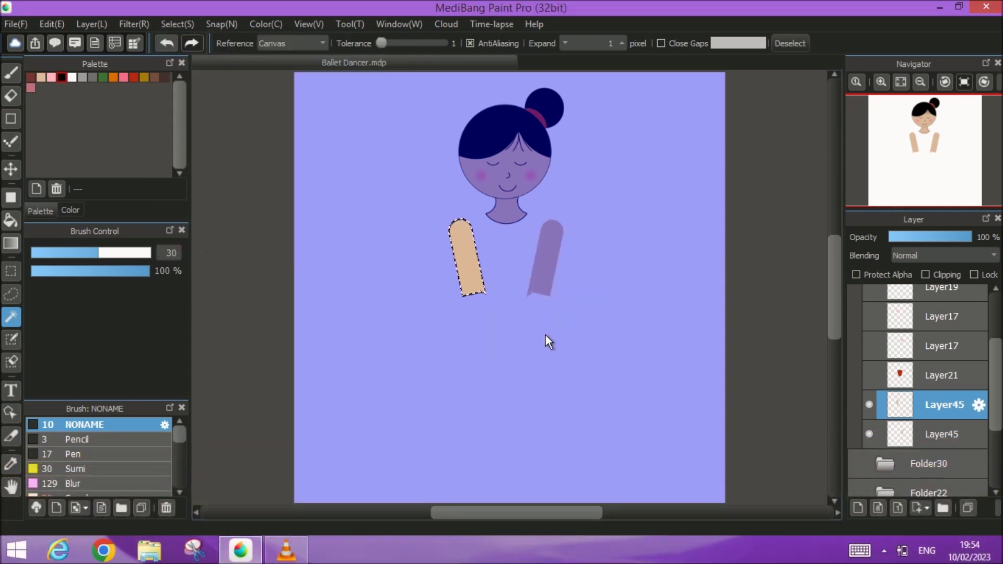
{"action": "left_click", "coordinate": [789, 43]}
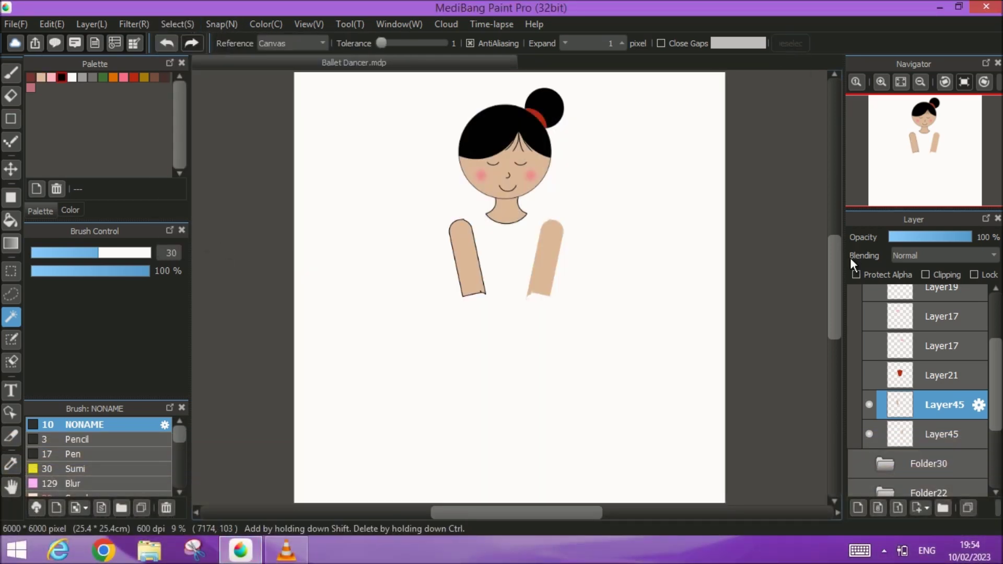
- Show the bodice layer Layer21 temporarily to check the left arm's outline against the bodice
{"action": "left_click", "coordinate": [868, 376]}
{"action": "scroll", "coordinate": [557, 324], "scroll_direction": "up", "scroll_amount": 5}
{"action": "scroll", "coordinate": [558, 324], "scroll_direction": "left", "scroll_amount": 5}
{"action": "scroll", "coordinate": [552, 283], "scroll_direction": "up", "scroll_amount": 3}
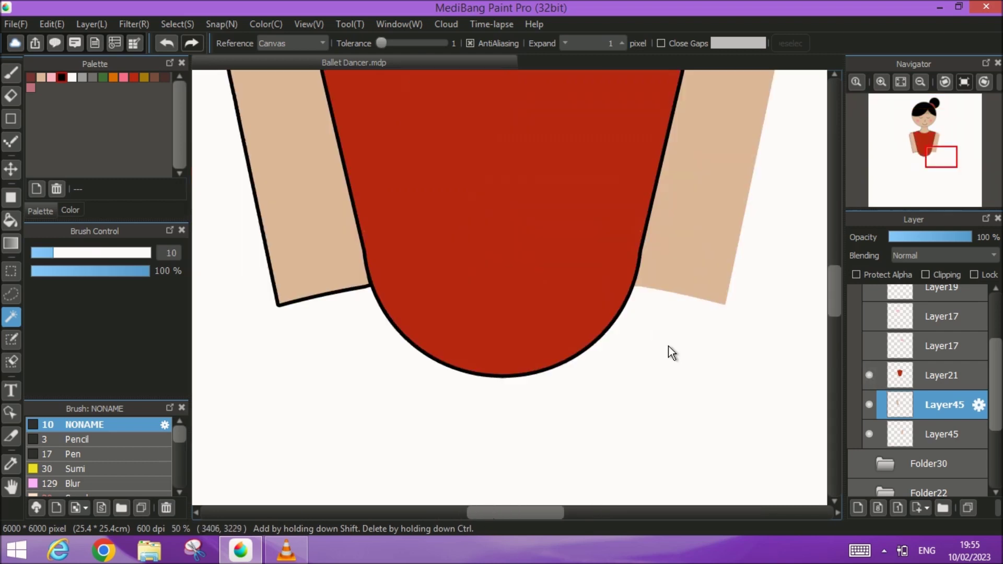
{"action": "scroll", "coordinate": [546, 367], "scroll_direction": "down", "scroll_amount": 5}
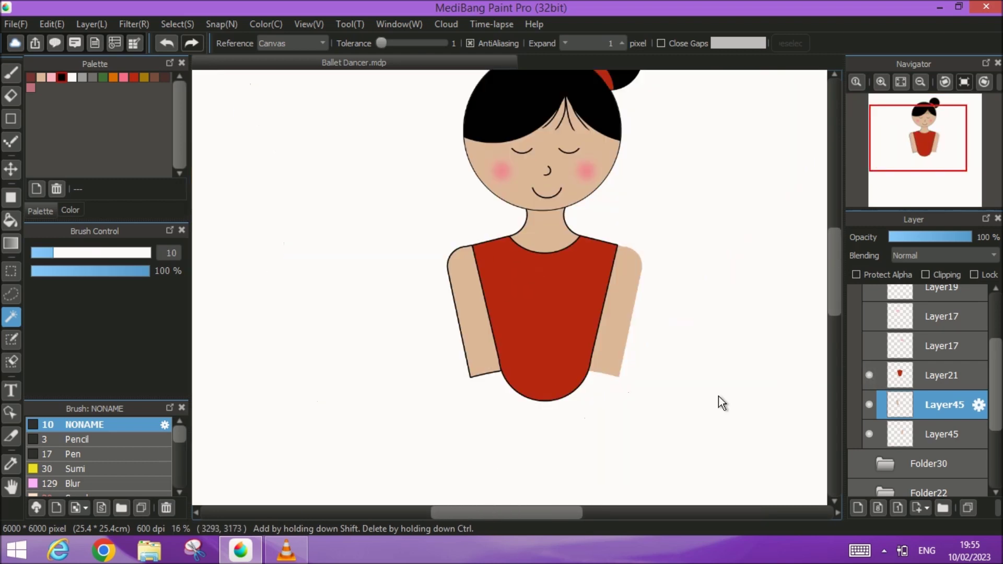
{"action": "scroll", "coordinate": [718, 395], "scroll_direction": "right", "scroll_amount": 3}
{"action": "scroll", "coordinate": [772, 365], "scroll_direction": "down", "scroll_amount": 1}
{"action": "left_click", "coordinate": [872, 382]}
- On the lower Layer45, select the right arm, draw a black selection border of width 10 around it, and deselect
{"action": "left_click", "coordinate": [950, 433]}
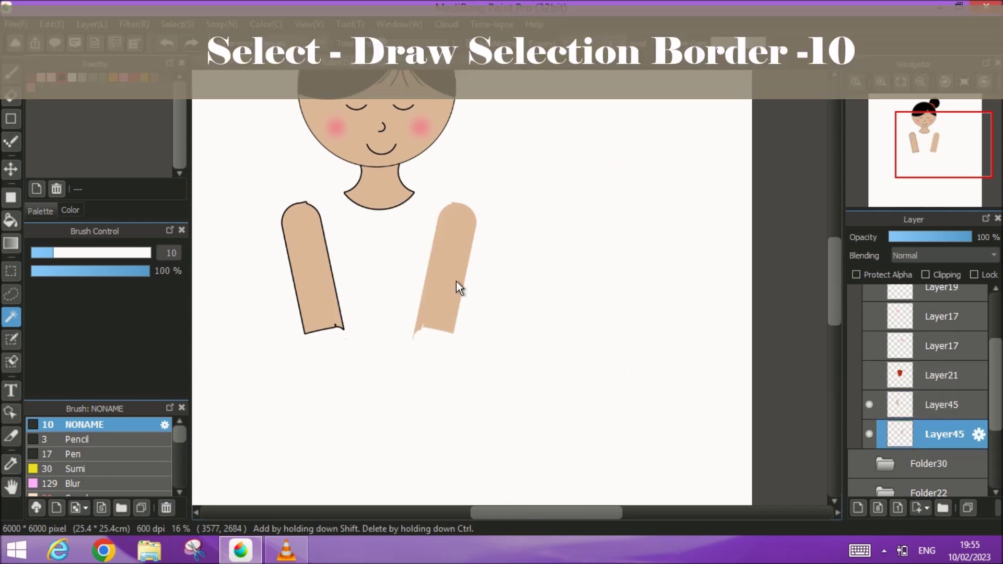
{"action": "left_click", "coordinate": [456, 282]}
{"action": "left_click", "coordinate": [177, 25]}
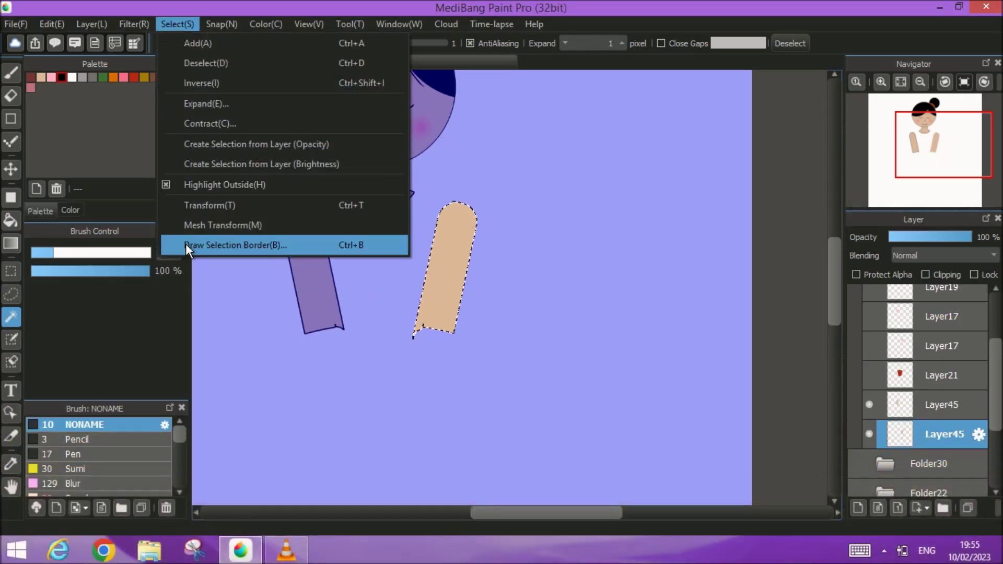
{"action": "left_click", "coordinate": [186, 243]}
{"action": "left_click", "coordinate": [540, 330]}
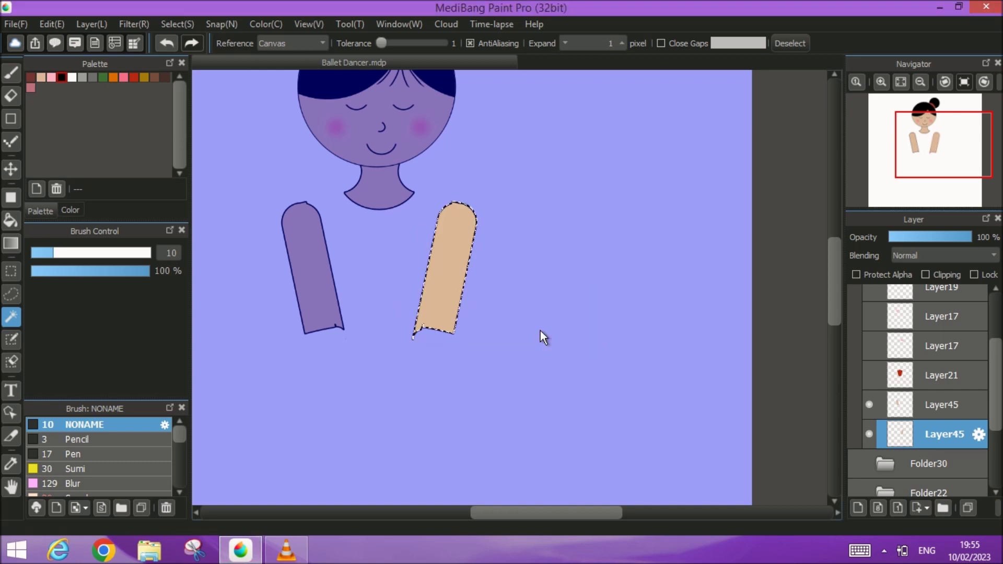
{"action": "left_click", "coordinate": [784, 42]}
- Show the bodice layer Layer21, Folder30, Folder22, Folder39 and Layer44 again to restore the full dancer
{"action": "left_click", "coordinate": [905, 82]}
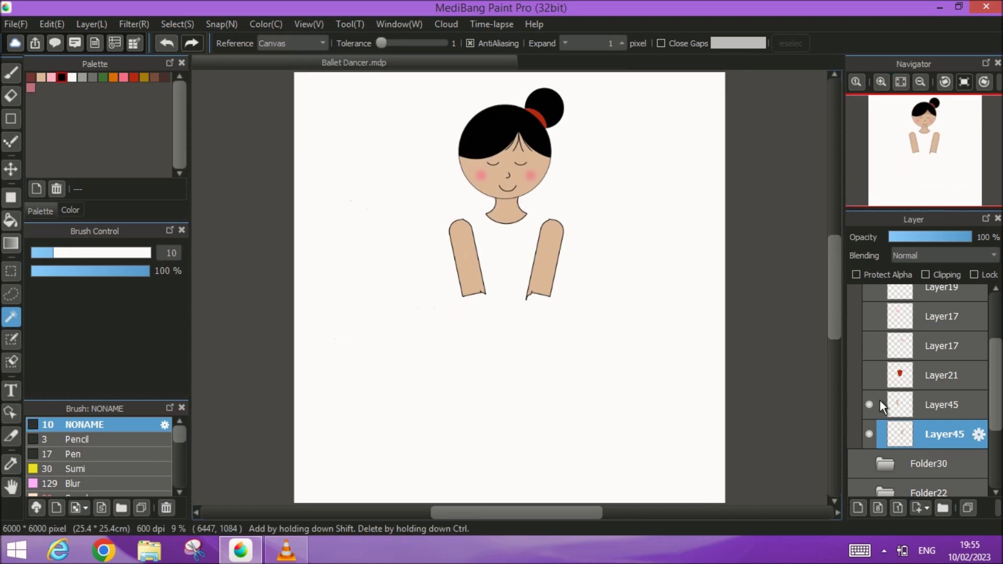
{"action": "left_click", "coordinate": [871, 375]}
{"action": "scroll", "coordinate": [872, 375], "scroll_direction": "down", "scroll_amount": 3}
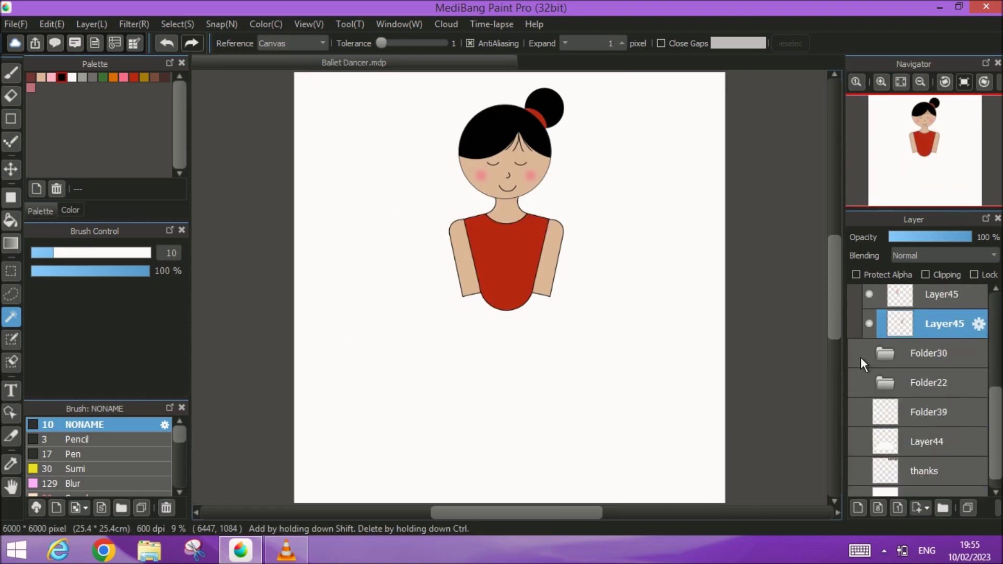
{"action": "left_click", "coordinate": [855, 354]}
{"action": "left_click", "coordinate": [857, 390]}
{"action": "scroll", "coordinate": [856, 391], "scroll_direction": "down", "scroll_amount": 1}
{"action": "left_click", "coordinate": [855, 394]}
{"action": "scroll", "coordinate": [968, 367], "scroll_direction": "up", "scroll_amount": 5}
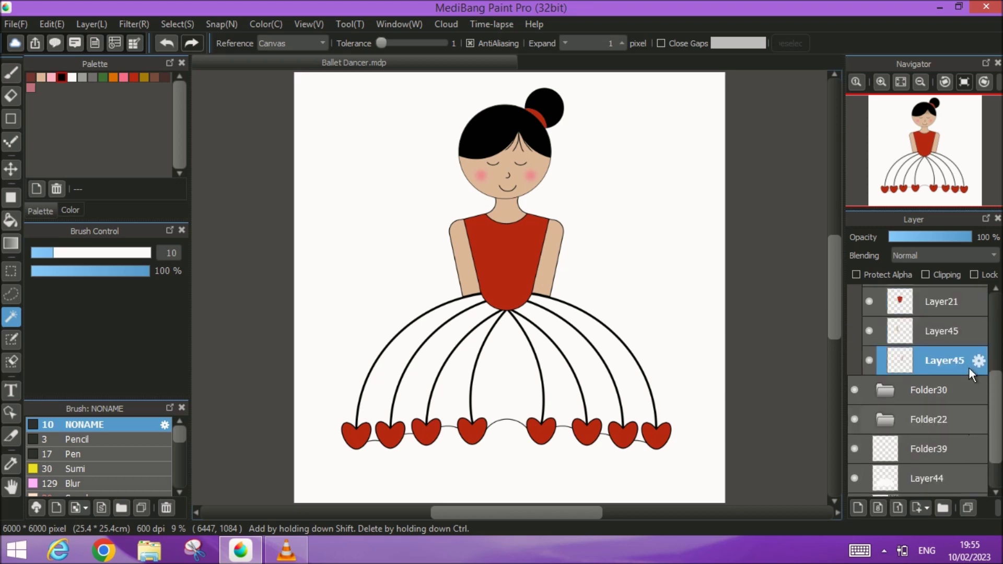
- Delete the unused Layer19 and both Layer17 layers from Folder16, and collapse the folder
{"action": "left_click", "coordinate": [942, 307]}
{"action": "scroll", "coordinate": [946, 321], "scroll_direction": "up", "scroll_amount": 1}
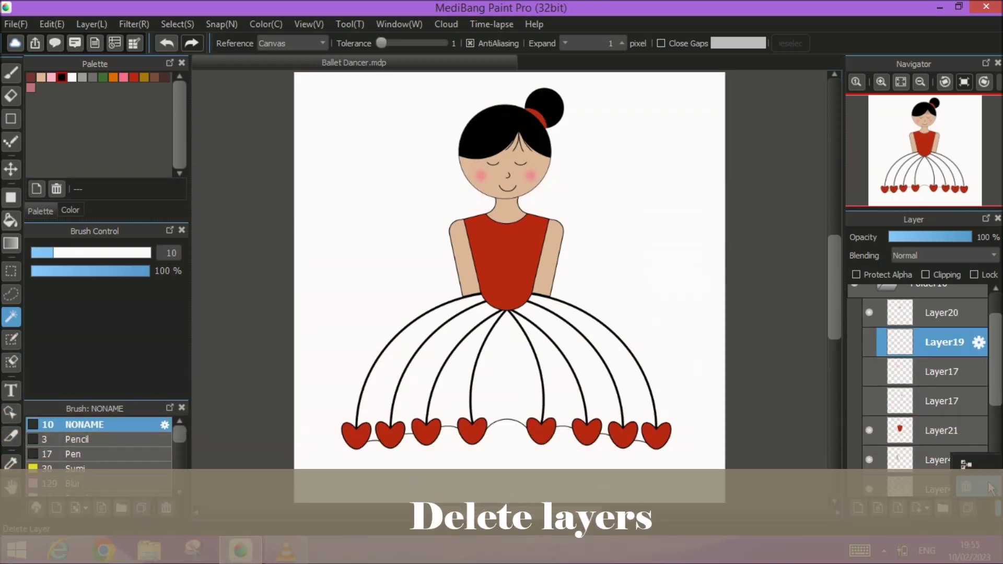
{"action": "left_click", "coordinate": [989, 489]}
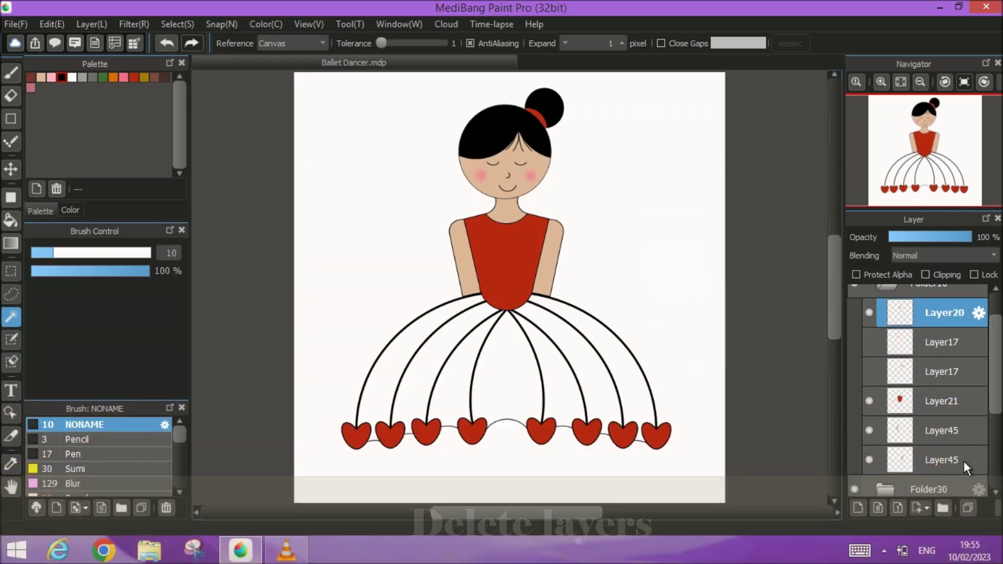
{"action": "left_click", "coordinate": [948, 342]}
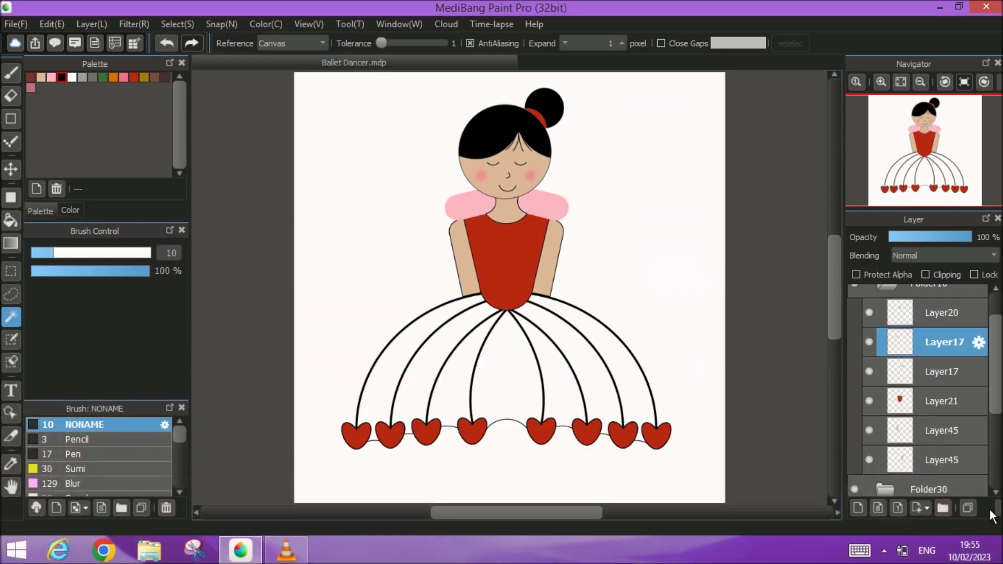
{"action": "left_click", "coordinate": [993, 514]}
{"action": "left_click", "coordinate": [905, 343]}
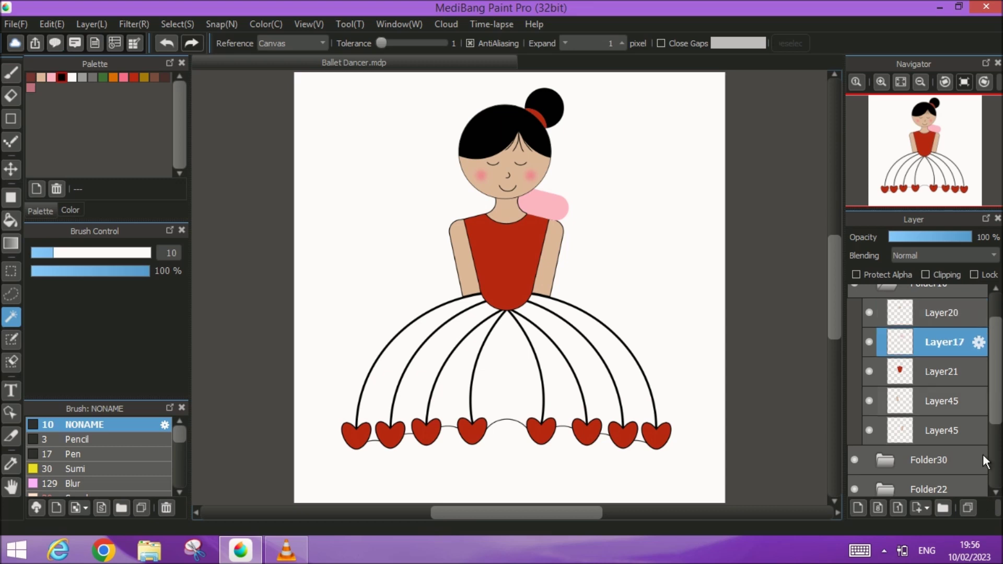
{"action": "left_click", "coordinate": [993, 515]}
{"action": "scroll", "coordinate": [882, 380], "scroll_direction": "up", "scroll_amount": 1}
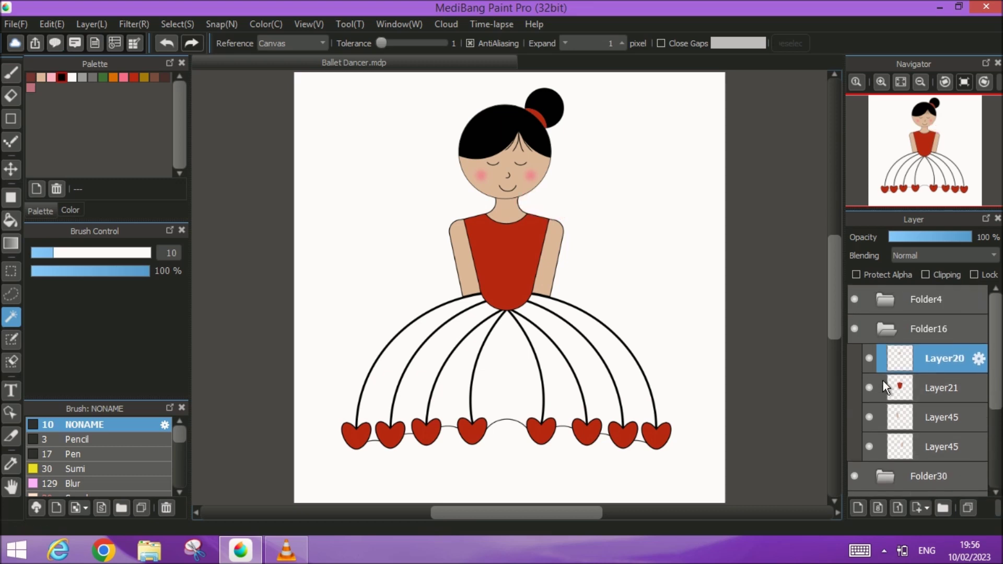
{"action": "left_click", "coordinate": [888, 334]}
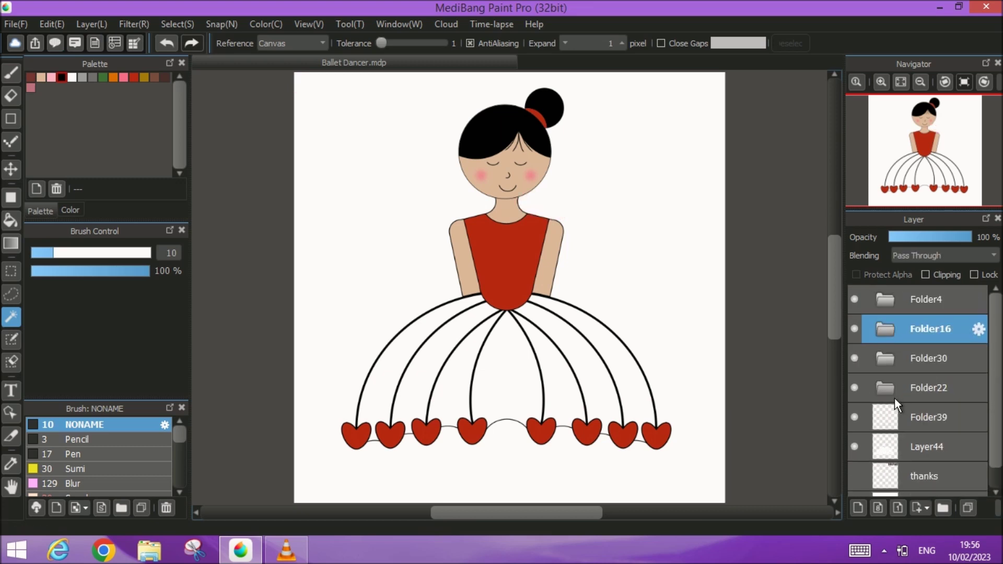
- Create a new layer folder above Folder39 and move Folder39 and Layer44 into it
{"action": "left_click", "coordinate": [917, 418]}
{"action": "left_click", "coordinate": [943, 509]}
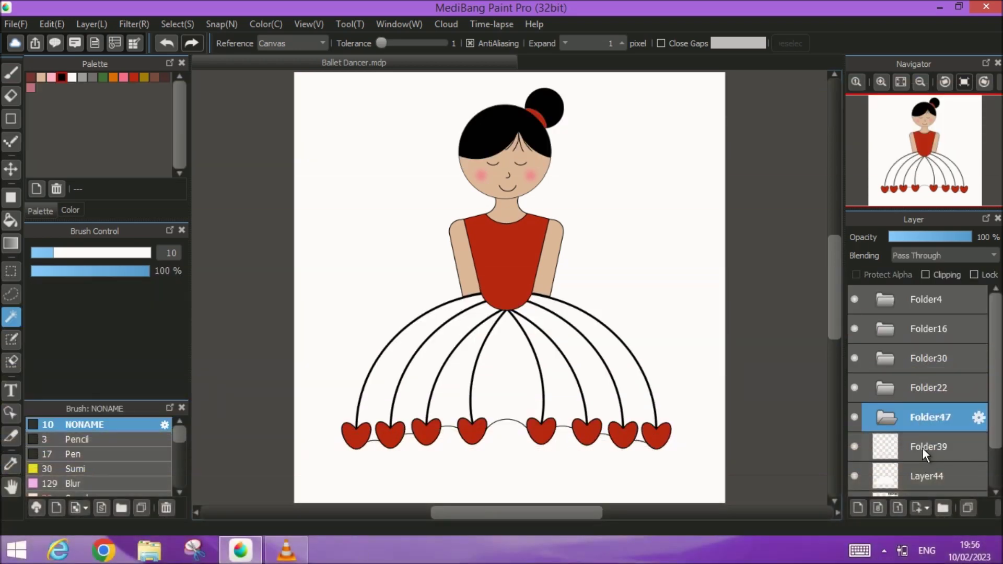
{"action": "left_click", "coordinate": [922, 449]}
{"action": "left_click", "coordinate": [925, 460], "text": "ctrl"}
{"action": "left_click_drag", "start_coordinate": [925, 460], "coordinate": [919, 402]}
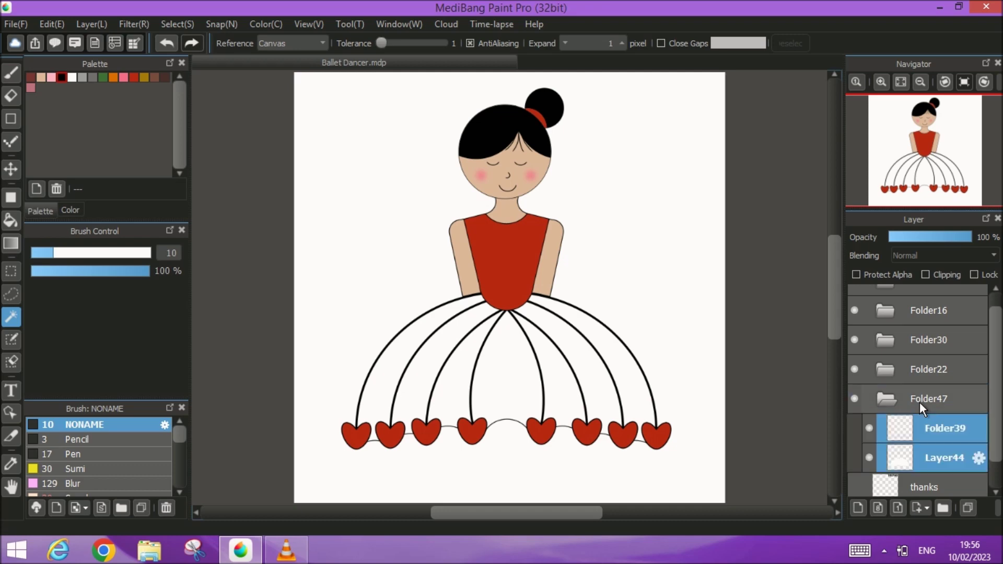
- Add a new layer inside Folder47 and place it below Layer44
{"action": "left_click", "coordinate": [858, 508]}
{"action": "scroll", "coordinate": [946, 438], "scroll_direction": "down", "scroll_amount": 2}
{"action": "left_click_drag", "start_coordinate": [946, 420], "coordinate": [942, 383]}
{"action": "left_click", "coordinate": [949, 426]}
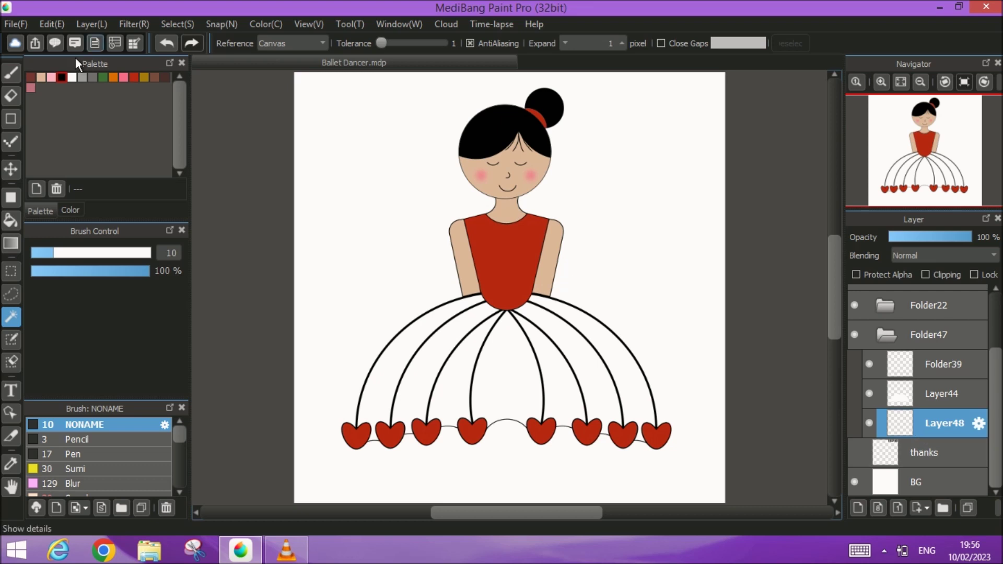
- Draw a filled skin-coloured rectangle with 100% round corners as the right leg below the skirt's centre arch
{"action": "left_click", "coordinate": [9, 199]}
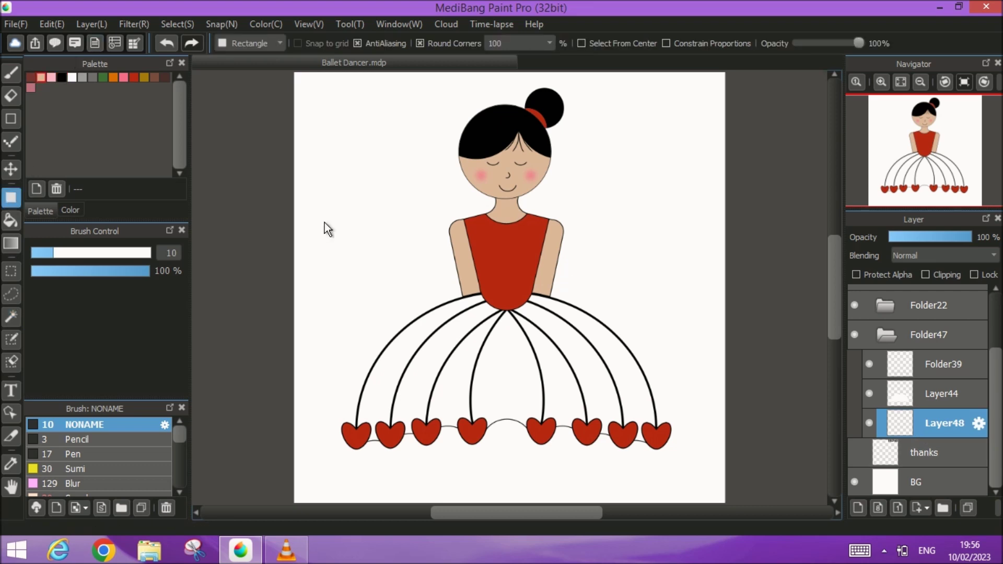
{"action": "key", "text": "v"}
{"action": "left_click", "coordinate": [10, 198]}
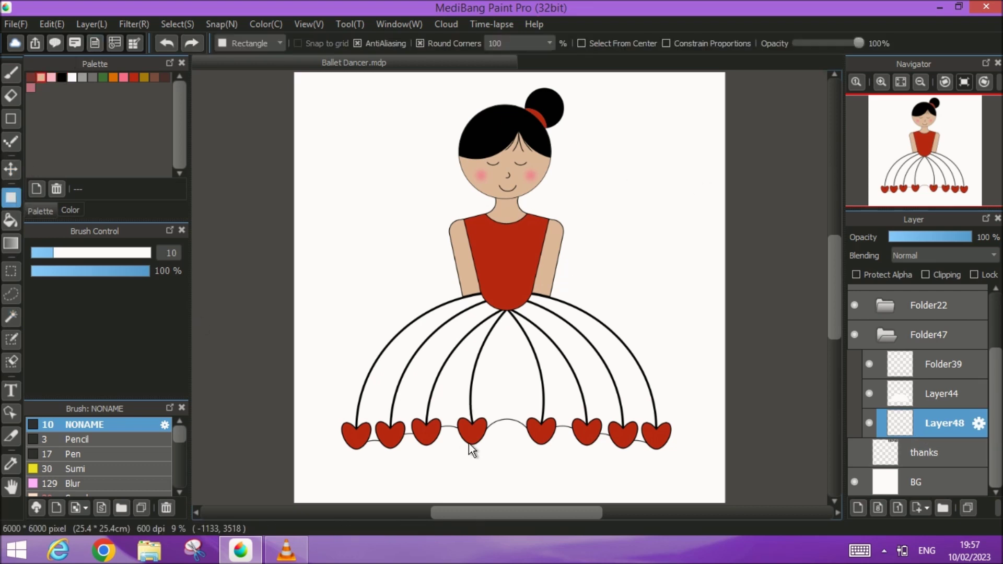
{"action": "left_click_drag", "start_coordinate": [513, 416], "coordinate": [528, 454]}
{"action": "left_click", "coordinate": [11, 169]}
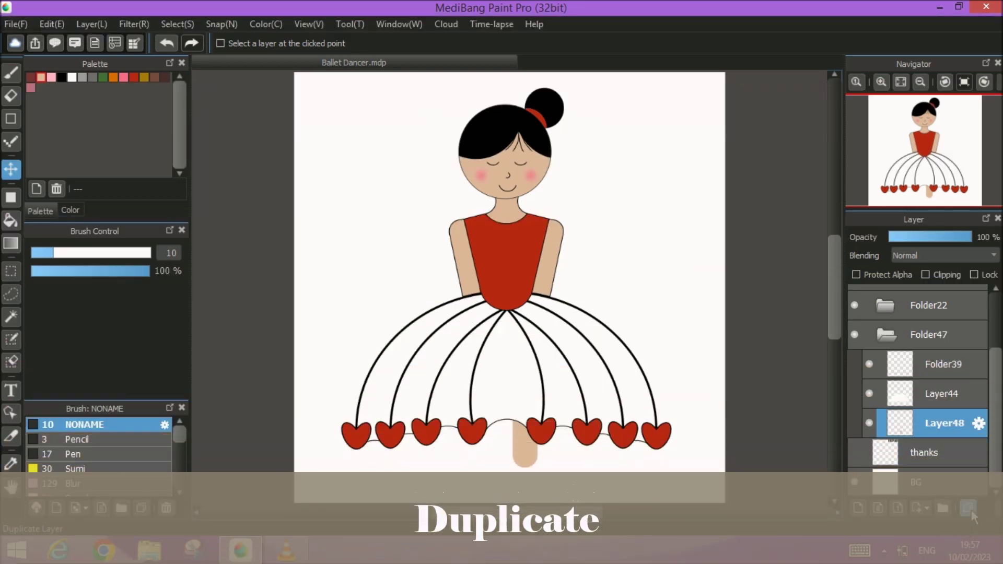
- Duplicate the leg layer Layer48, hide the upper copy, and fill the leg on the lower copy with black
{"action": "left_click", "coordinate": [969, 509]}
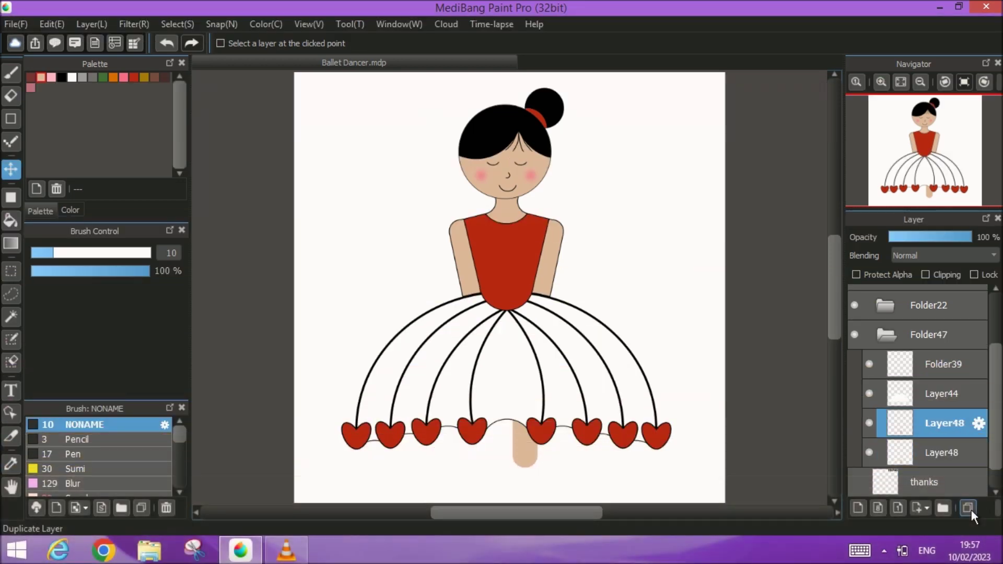
{"action": "left_click", "coordinate": [920, 457]}
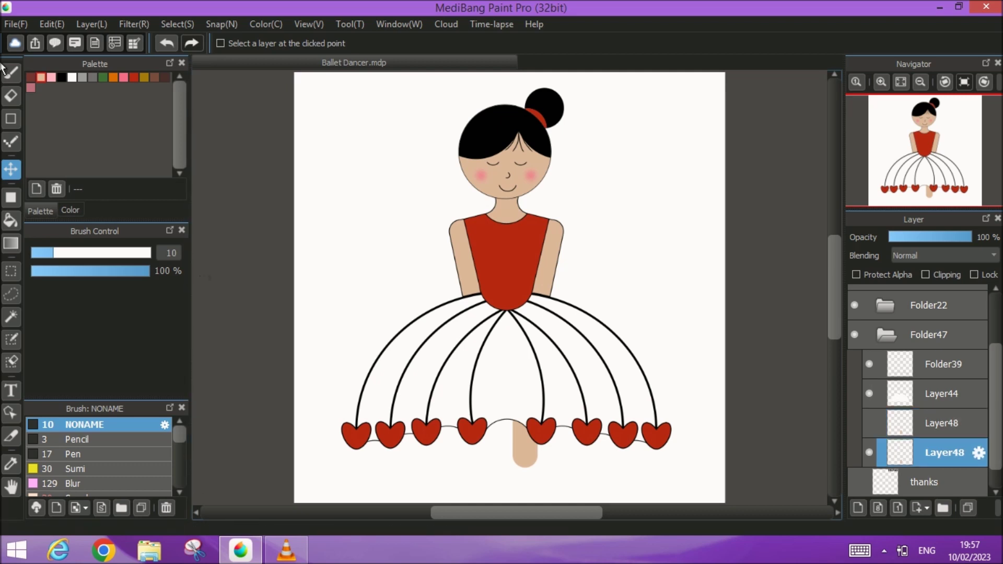
{"action": "left_click", "coordinate": [7, 223]}
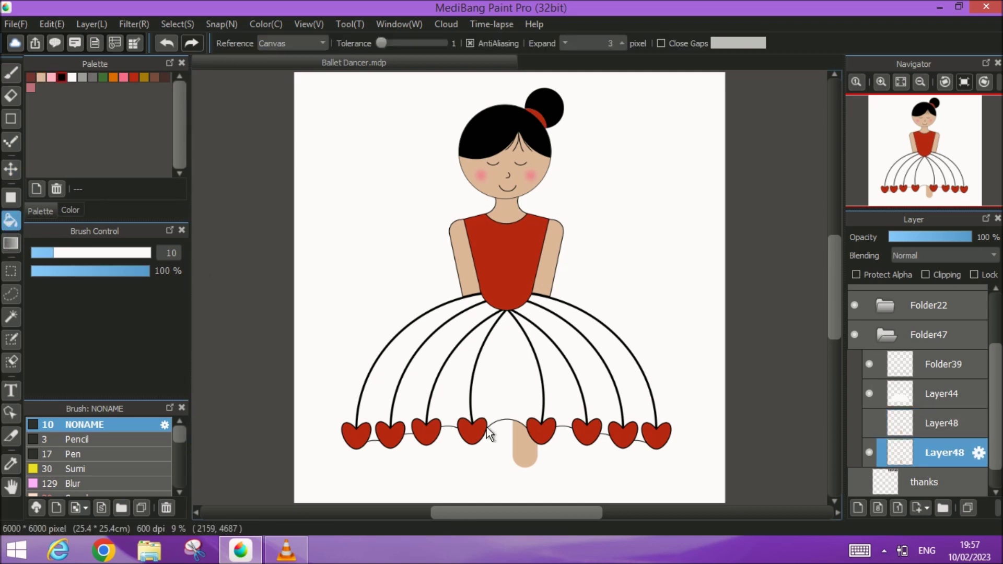
{"action": "left_click", "coordinate": [524, 457]}
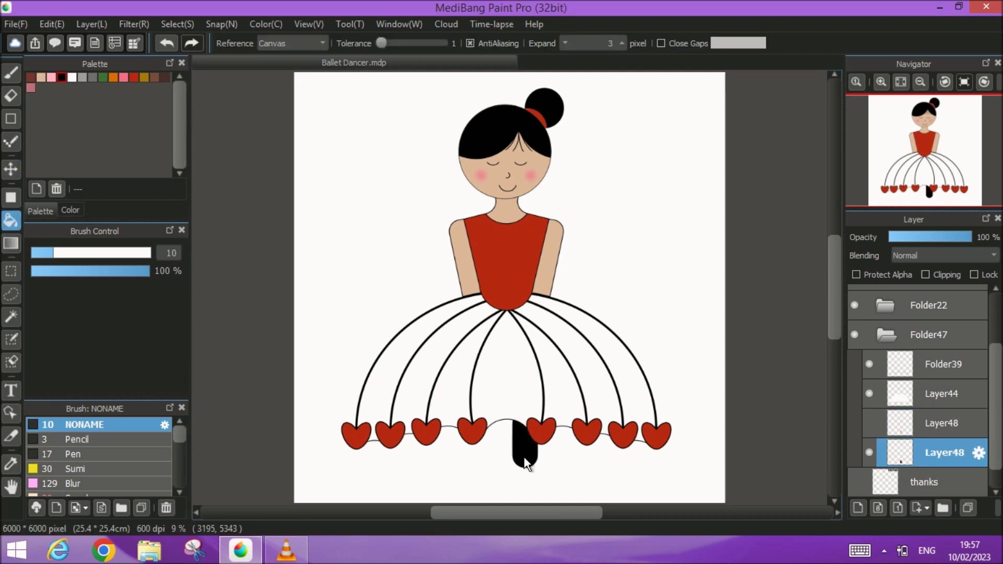
- Show the upper Layer48 and move its skin-coloured leg up about 144 pixels, exposing the black shape as a shoe
{"action": "left_click", "coordinate": [870, 422]}
{"action": "left_click", "coordinate": [933, 420]}
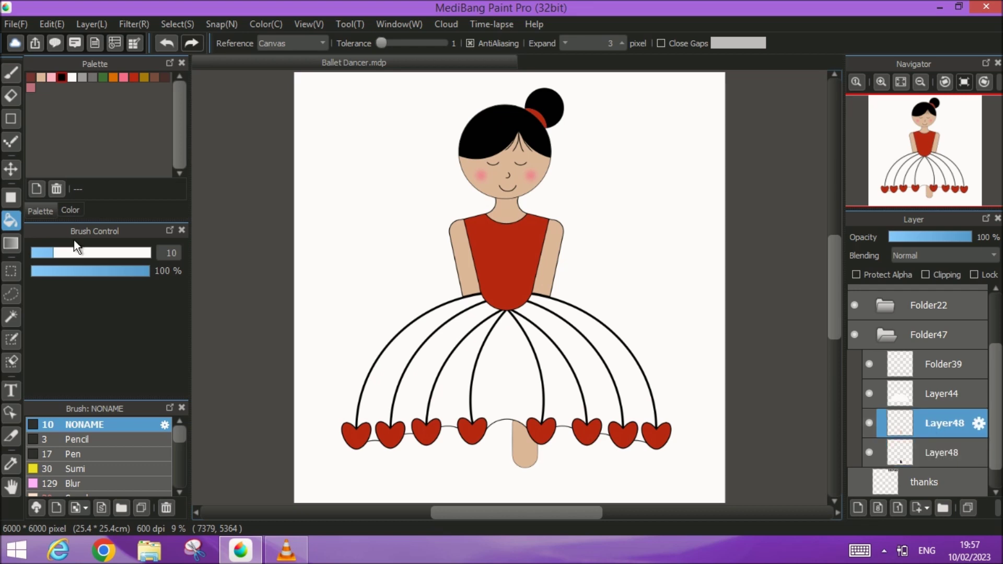
{"action": "left_click", "coordinate": [10, 172]}
{"action": "left_click_drag", "start_coordinate": [529, 451], "coordinate": [531, 441]}
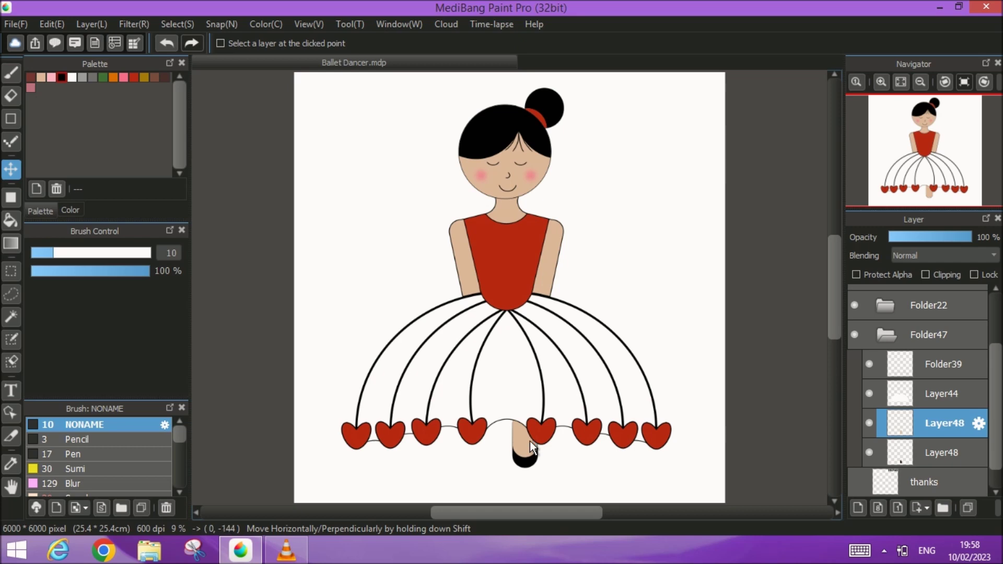
- Add a new layer above the leg and draw two crossing black straight lines over it as shoe ribbons
{"action": "key", "text": "ctrl+shift+n"}
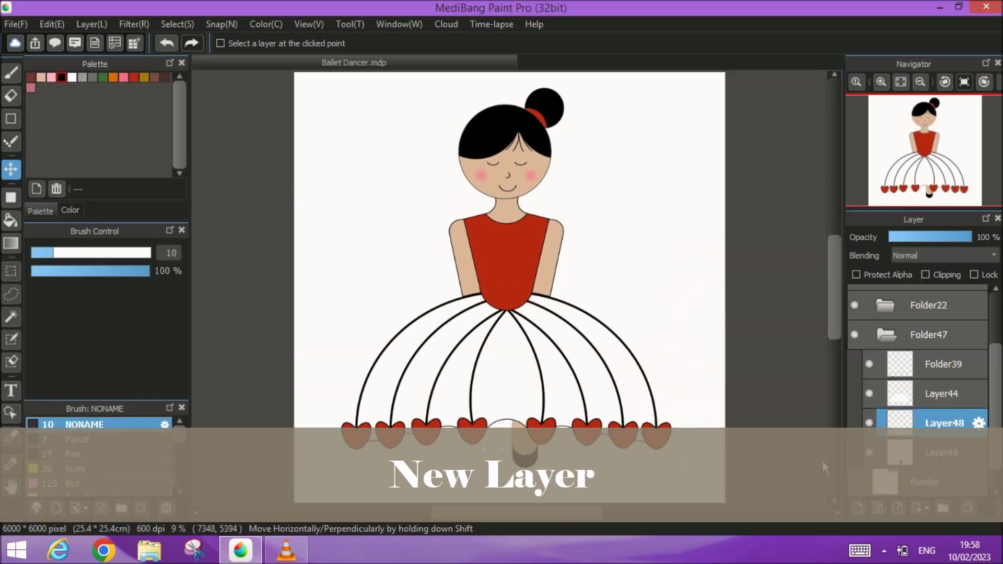
{"action": "scroll", "coordinate": [538, 339], "scroll_direction": "up", "scroll_amount": 3}
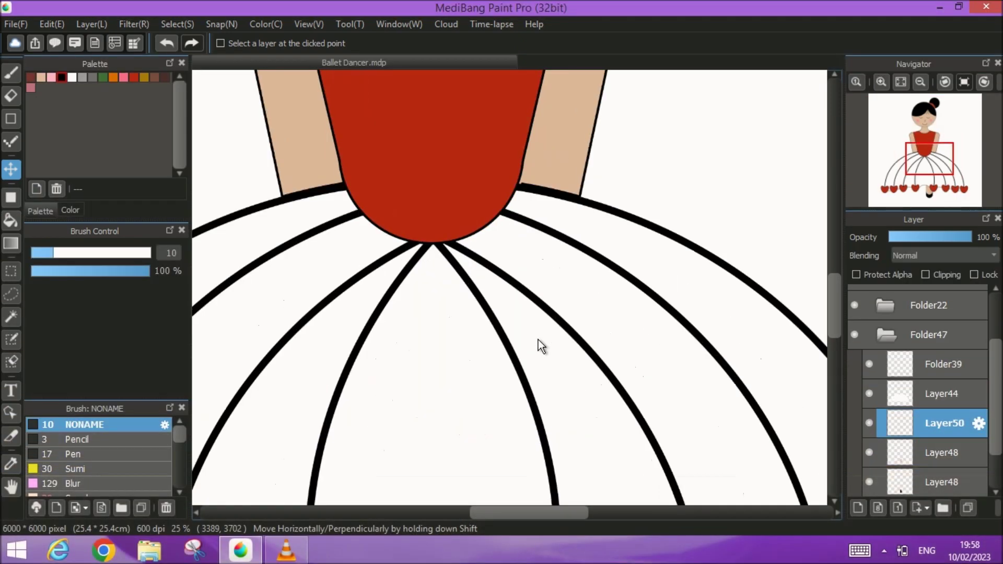
{"action": "scroll", "coordinate": [538, 340], "scroll_direction": "up", "scroll_amount": 2}
{"action": "scroll", "coordinate": [446, 356], "scroll_direction": "down", "scroll_amount": 5}
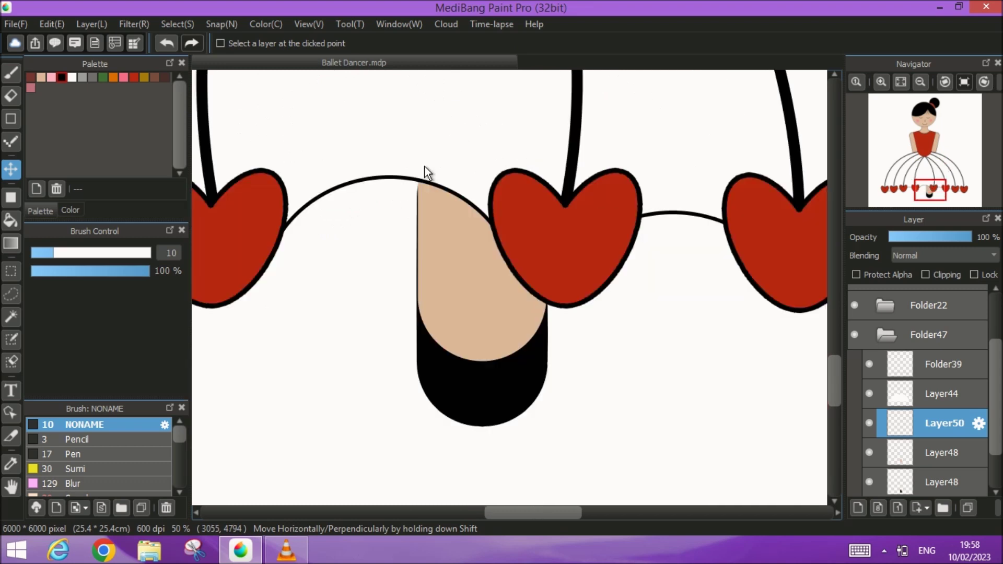
{"action": "left_click", "coordinate": [10, 118]}
{"action": "left_click", "coordinate": [224, 42]}
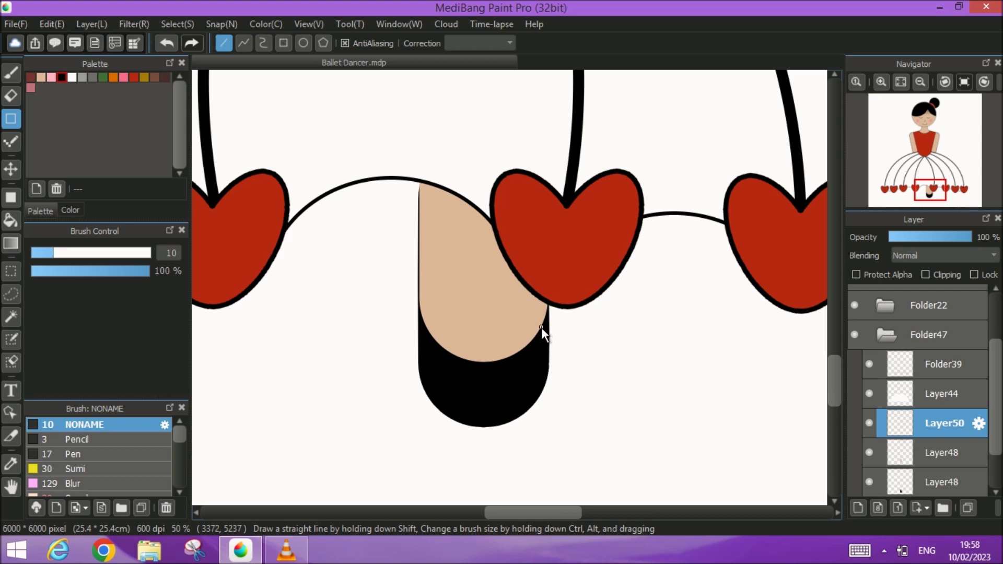
{"action": "mouse_move", "coordinate": [541, 327]}
{"action": "left_mouse_down"}
{"action": "mouse_move", "coordinate": [407, 227]}
{"action": "mouse_move", "coordinate": [418, 228]}
{"action": "left_mouse_up"}
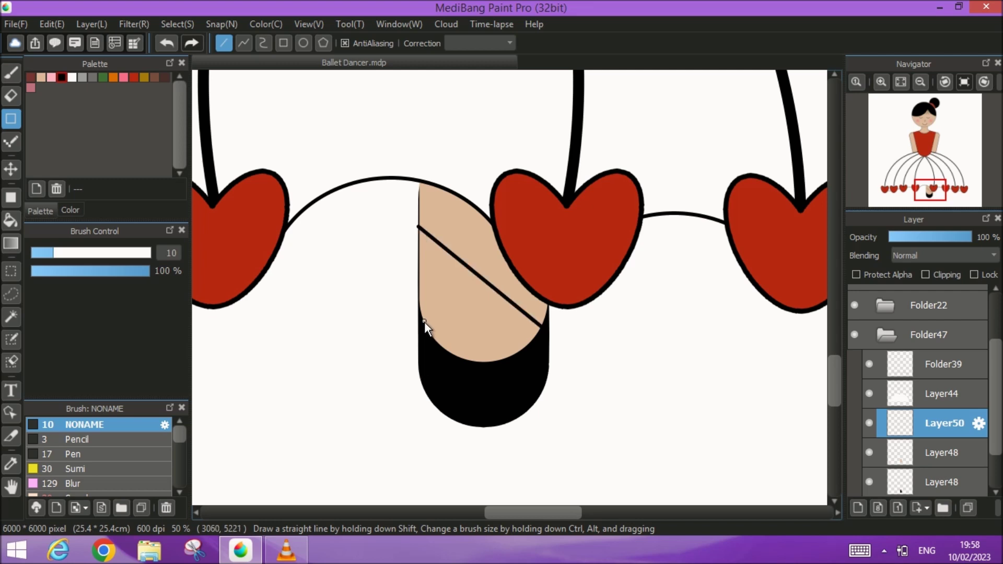
{"action": "left_click_drag", "start_coordinate": [424, 323], "coordinate": [537, 236]}
- Erase the ribbon line end that sticks out past the leg's left edge with a size 30 eraser
{"action": "scroll", "coordinate": [389, 306], "scroll_direction": "up", "scroll_amount": 3}
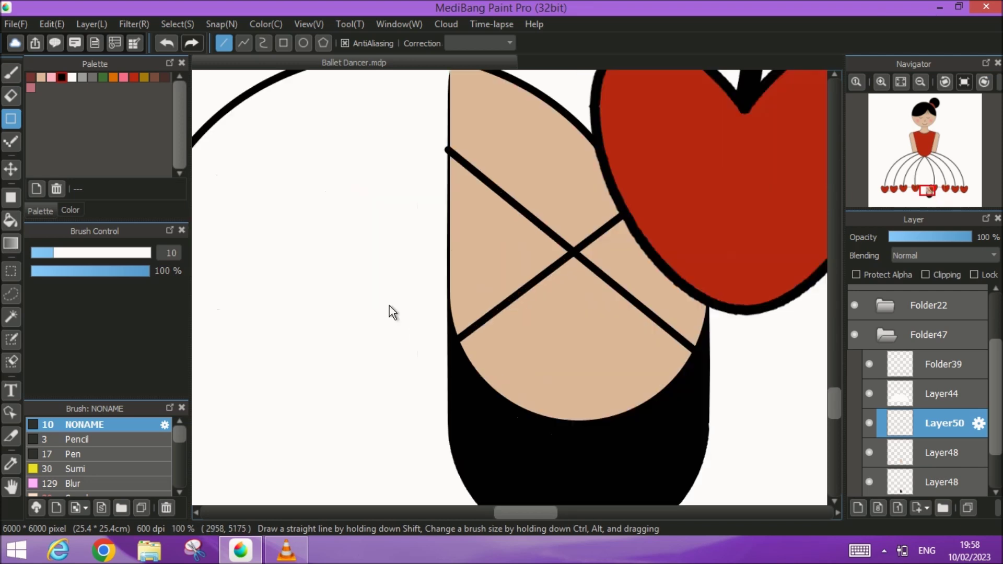
{"action": "mouse_move", "coordinate": [509, 193]}
{"action": "left_mouse_down"}
{"action": "mouse_move", "coordinate": [480, 231]}
{"action": "mouse_move", "coordinate": [459, 323]}
{"action": "left_mouse_up"}
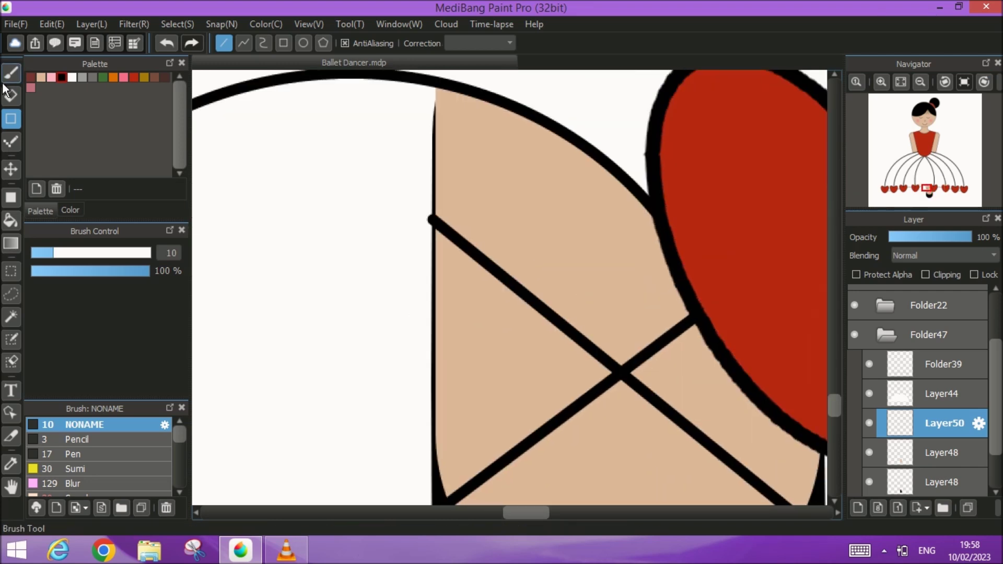
{"action": "key", "text": "e"}
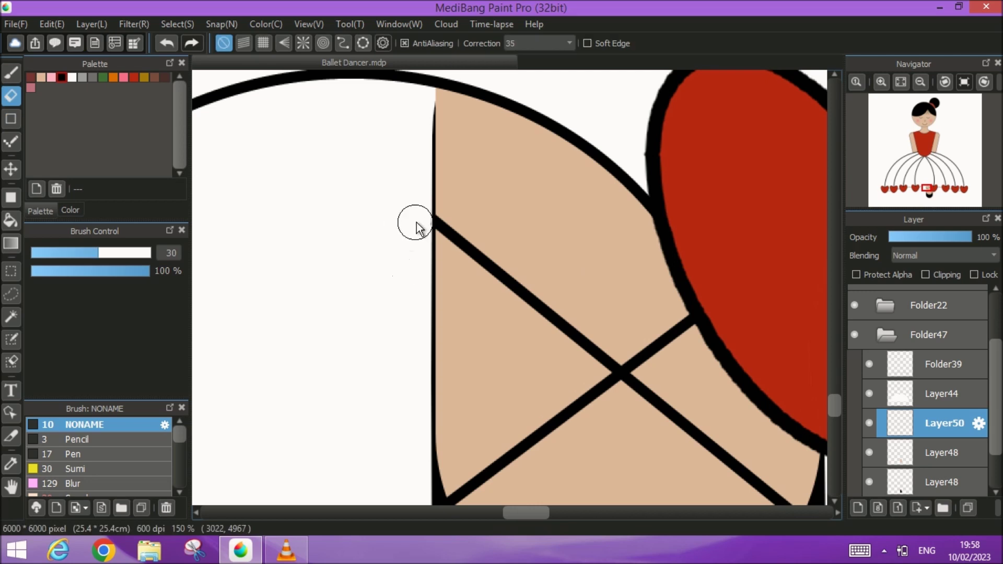
{"action": "scroll", "coordinate": [521, 316], "scroll_direction": "up", "scroll_amount": 1}
{"action": "scroll", "coordinate": [520, 315], "scroll_direction": "down", "scroll_amount": 2}
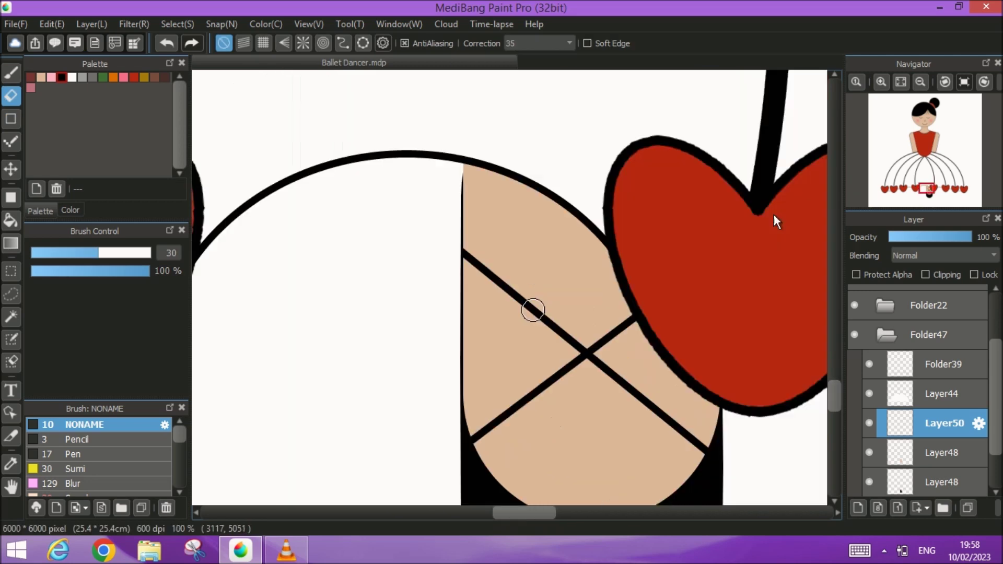
{"action": "scroll", "coordinate": [733, 195], "scroll_direction": "down", "scroll_amount": 2}
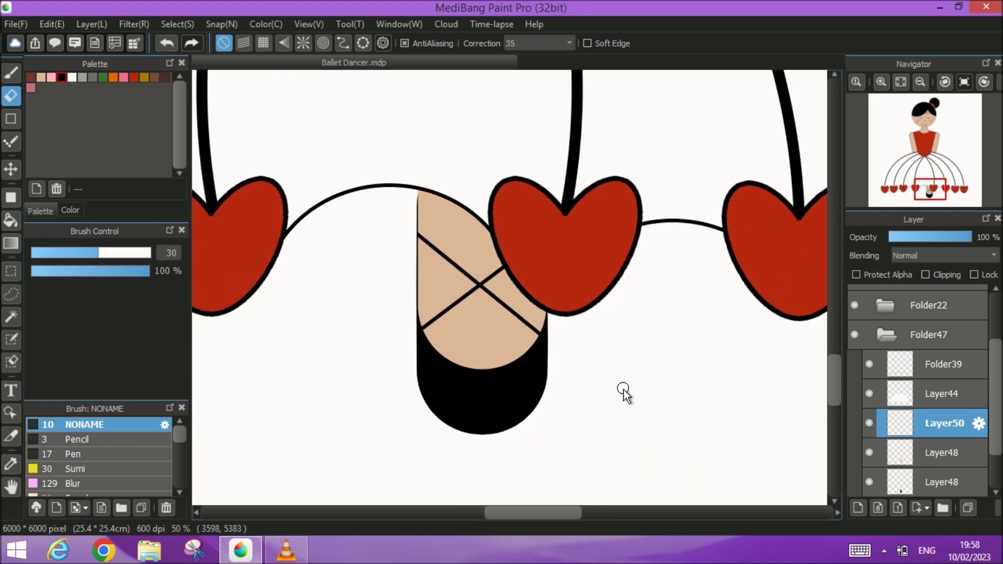
- Select the upper Layer48 and isolate its leg by hiding Layer50, Folder22, Folder30, Folder39, Layer44 and the lower Layer48
{"action": "left_click", "coordinate": [953, 454]}
{"action": "left_click", "coordinate": [869, 422]}
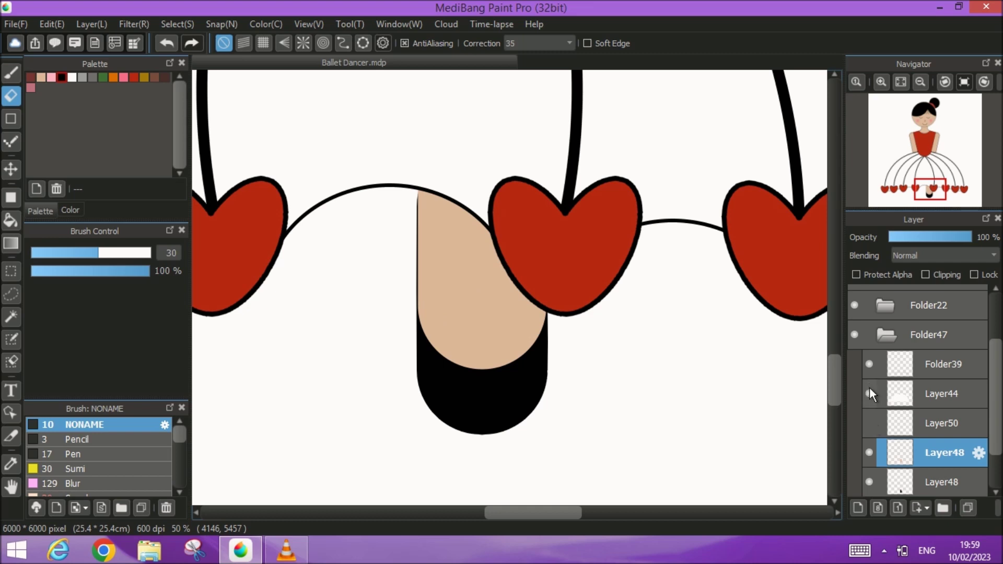
{"action": "left_click", "coordinate": [861, 305]}
{"action": "scroll", "coordinate": [860, 305], "scroll_direction": "up", "scroll_amount": 1}
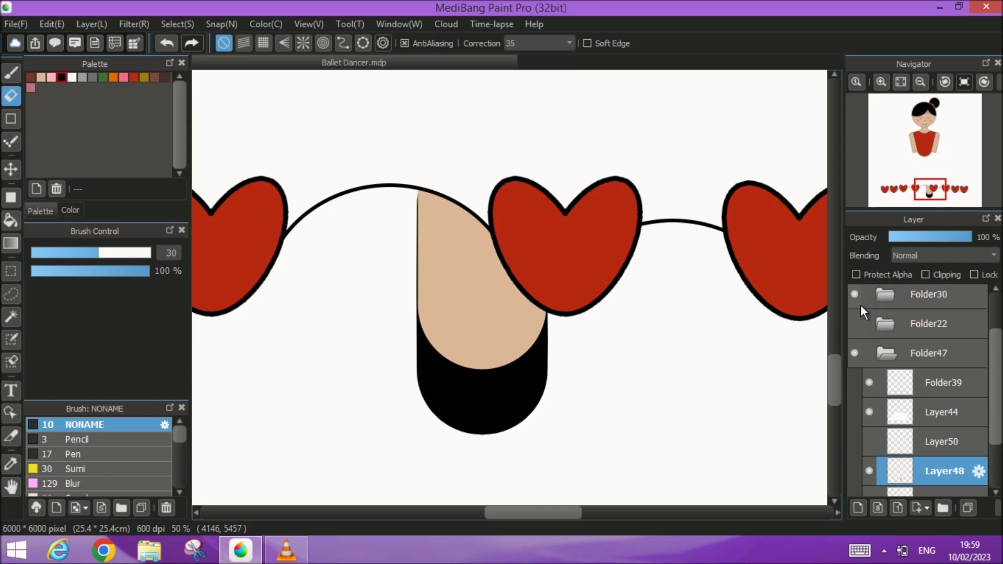
{"action": "left_click", "coordinate": [855, 298]}
{"action": "left_click", "coordinate": [868, 382]}
{"action": "left_click", "coordinate": [869, 412]}
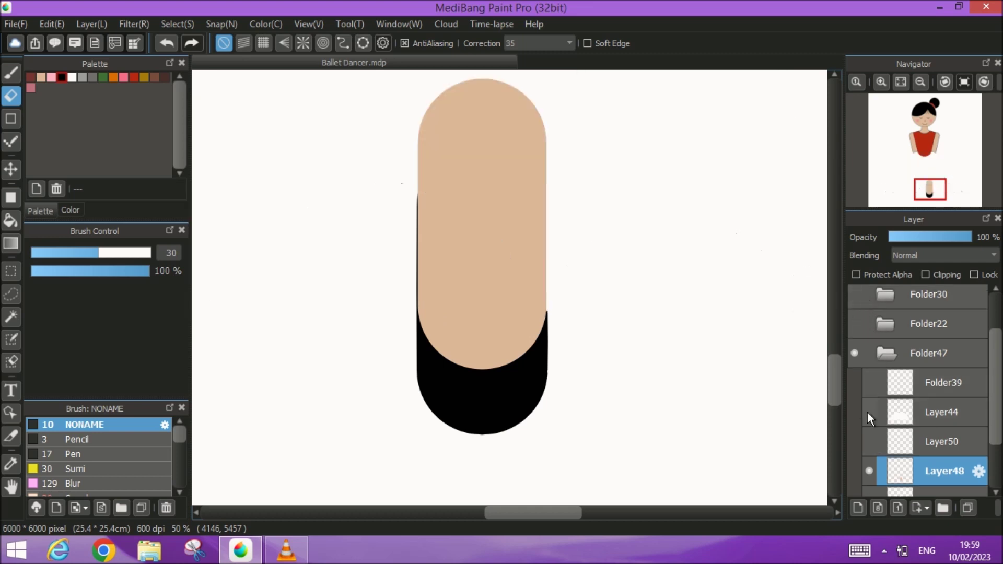
{"action": "scroll", "coordinate": [895, 470], "scroll_direction": "down", "scroll_amount": 1}
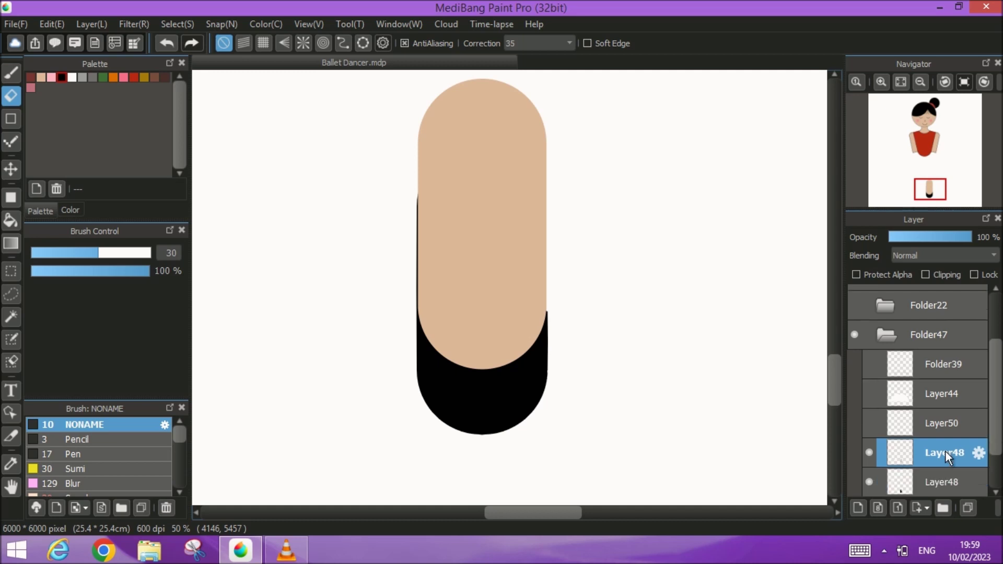
{"action": "left_click", "coordinate": [868, 482]}
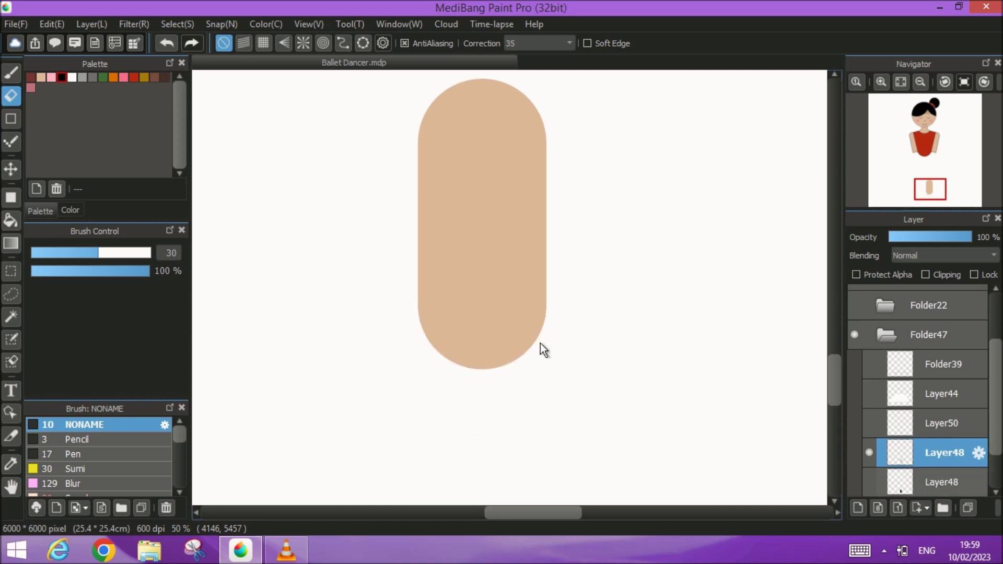
- Select the leg with the Magic Wand and draw a black 10 pixel selection border on its boundary with round corners
{"action": "left_click", "coordinate": [11, 317]}
{"action": "left_click", "coordinate": [504, 266]}
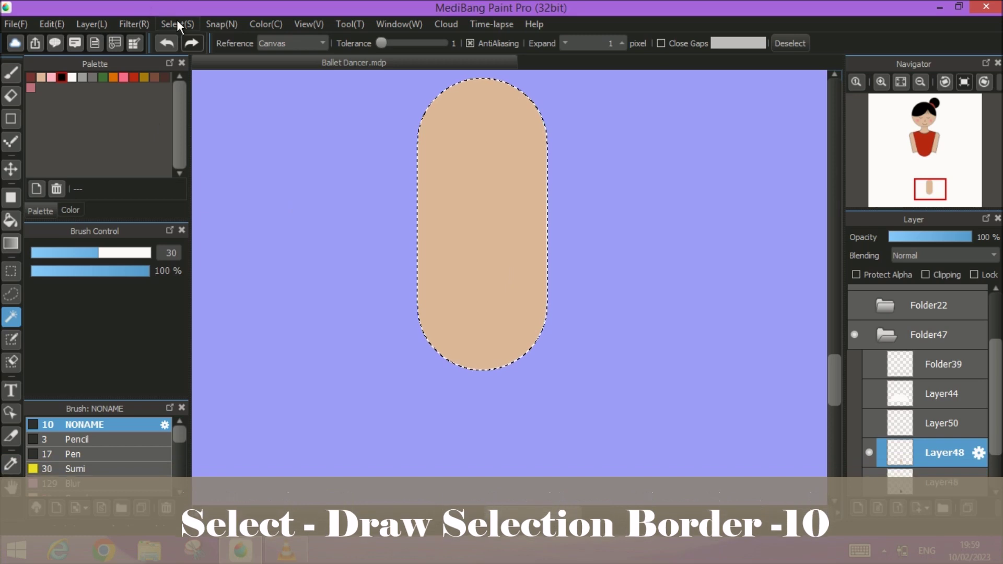
{"action": "left_click", "coordinate": [176, 24]}
{"action": "left_click", "coordinate": [221, 239]}
{"action": "left_click", "coordinate": [539, 333]}
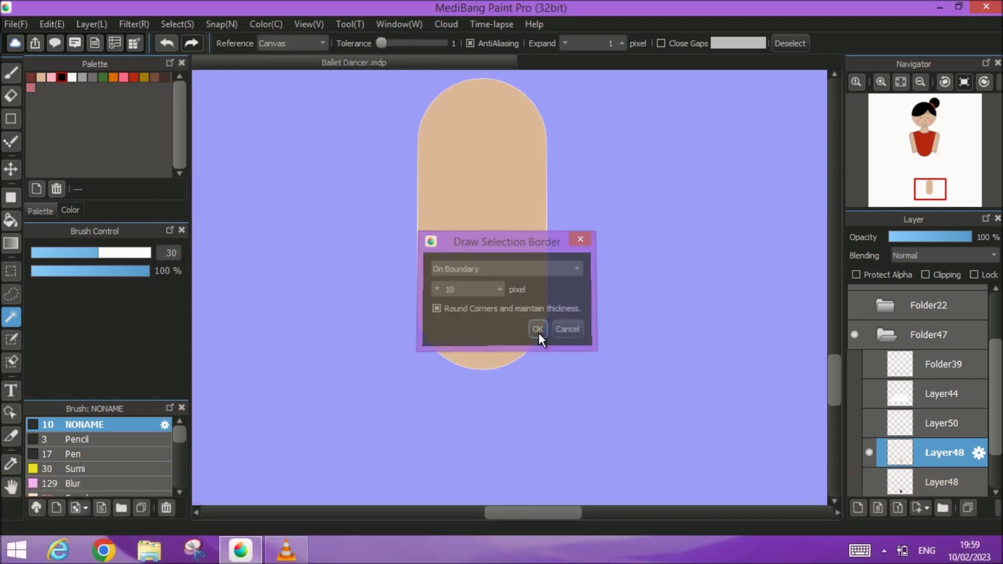
- Deselect the leg and show Layer50, the lower Layer48, Layer44, Folder39, Folder22 and Folder30 again
{"action": "left_click", "coordinate": [790, 48]}
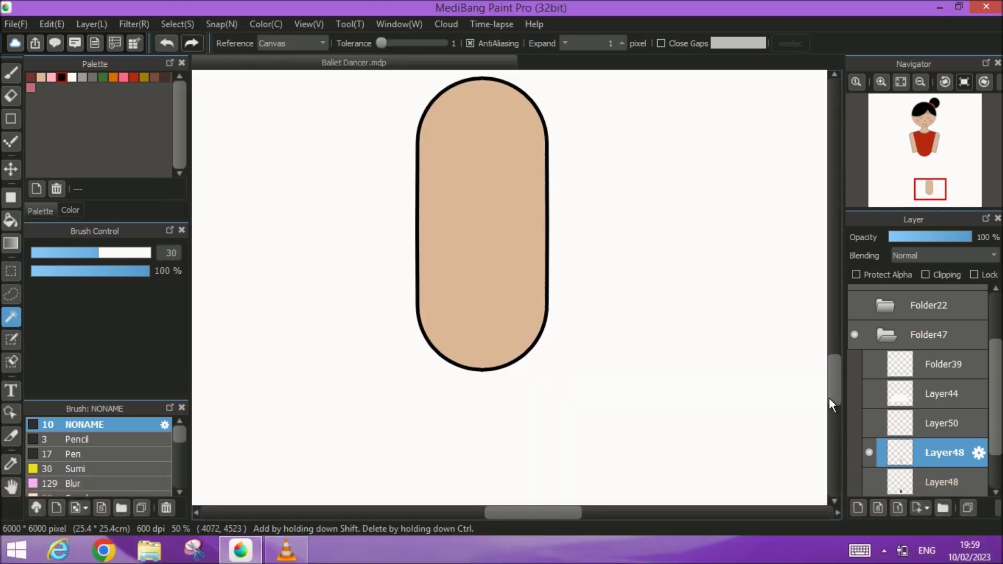
{"action": "left_click", "coordinate": [868, 423]}
{"action": "left_click", "coordinate": [869, 481]}
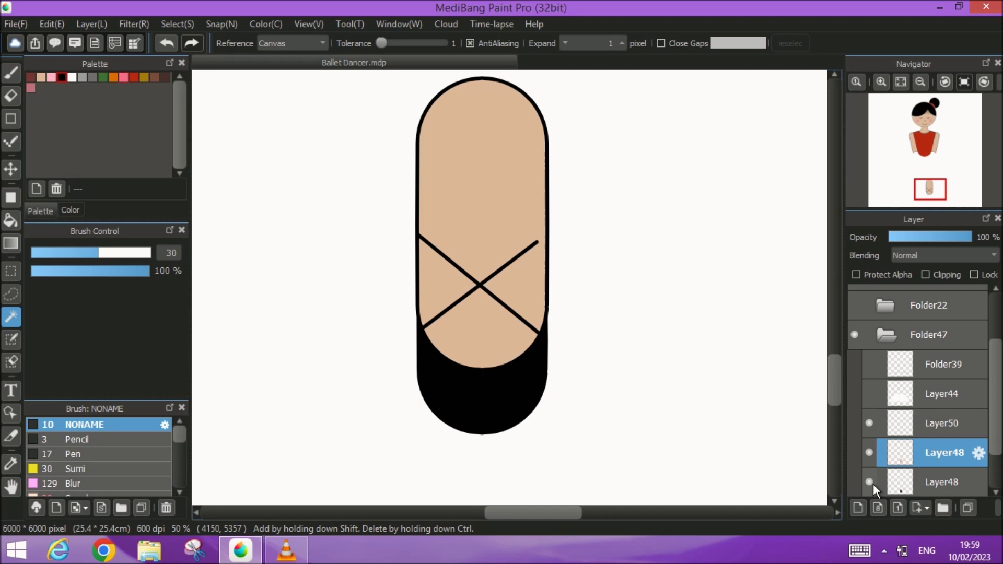
{"action": "left_click", "coordinate": [869, 393]}
{"action": "left_click", "coordinate": [869, 365]}
{"action": "left_click", "coordinate": [855, 305]}
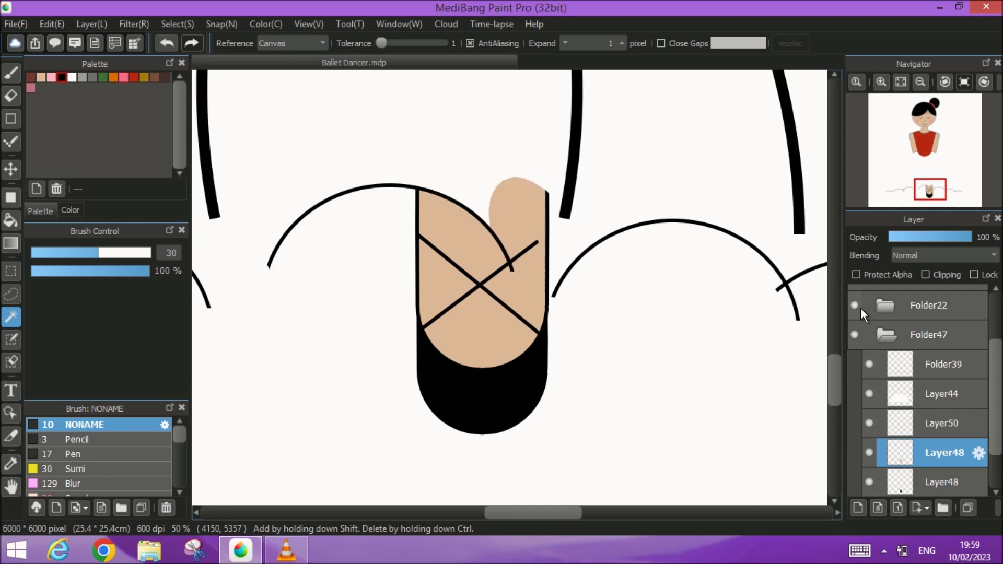
{"action": "scroll", "coordinate": [860, 308], "scroll_direction": "up", "scroll_amount": 1}
{"action": "left_click", "coordinate": [855, 294]}
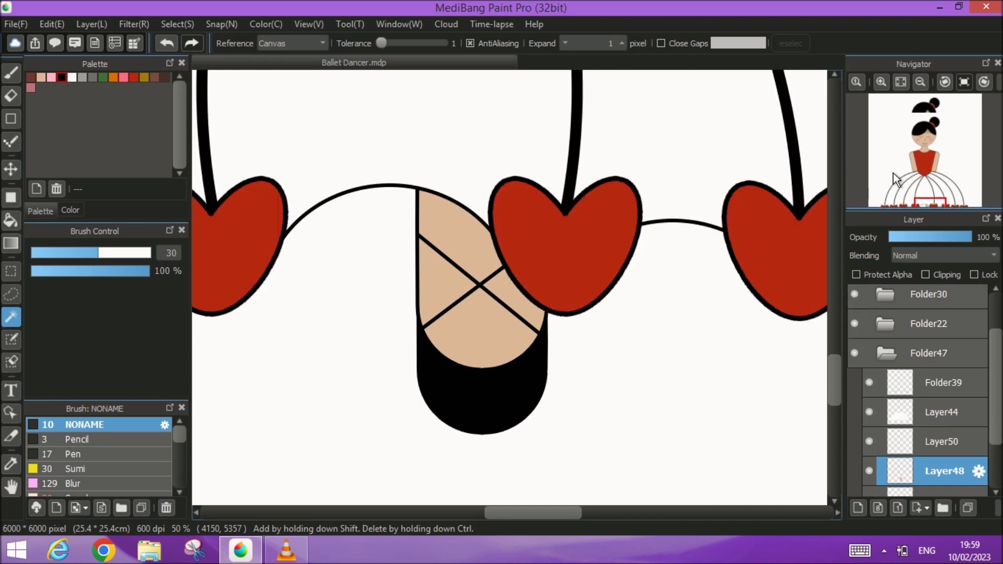
{"action": "left_click", "coordinate": [901, 83]}
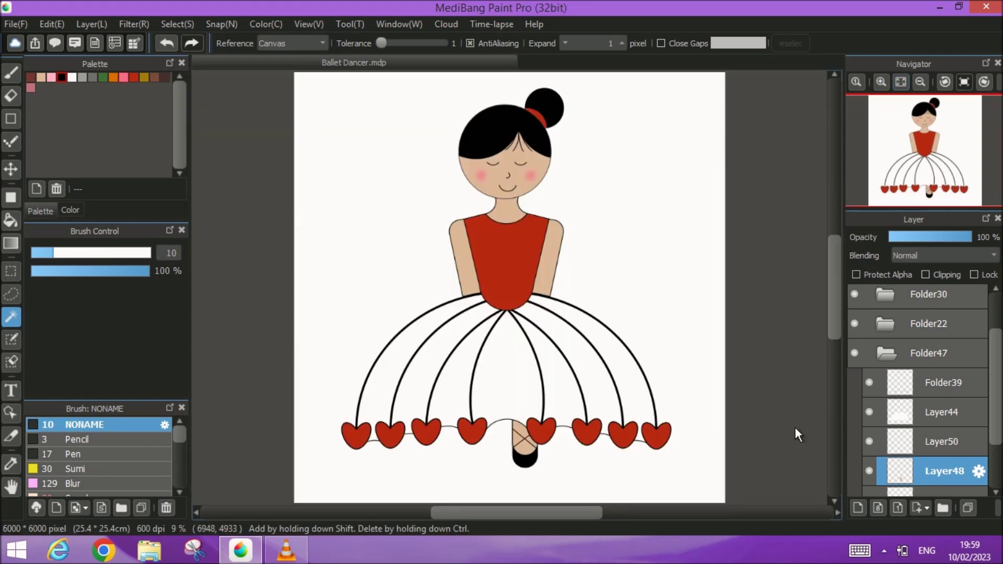
- Isolate the lower Layer48 with the black shoe by hiding the upper Layer48, Layer50, Layer44, Folder39, Folder22 and Folder30
{"action": "scroll", "coordinate": [544, 468], "scroll_direction": "up", "scroll_amount": 5}
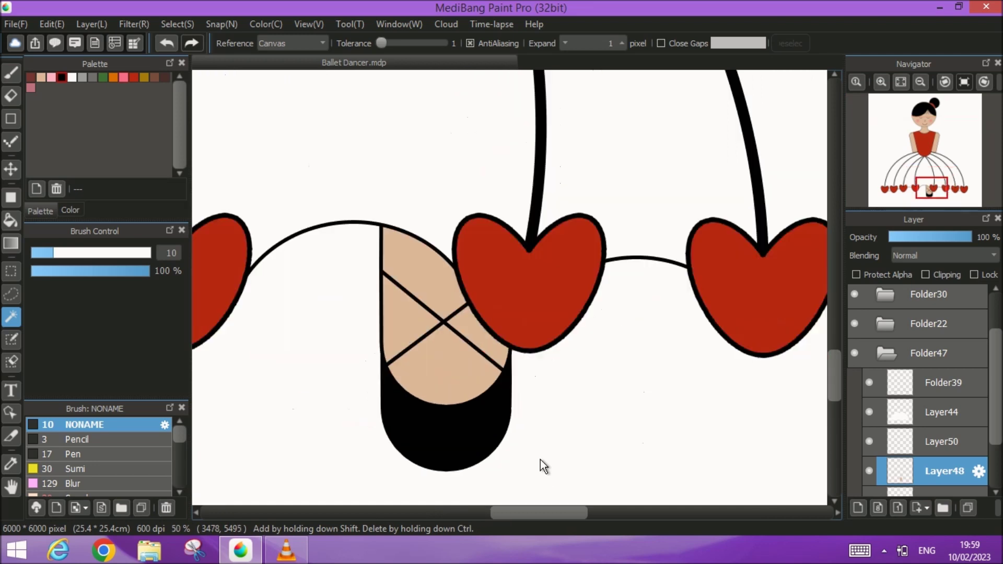
{"action": "left_click_drag", "start_coordinate": [407, 415], "coordinate": [436, 416]}
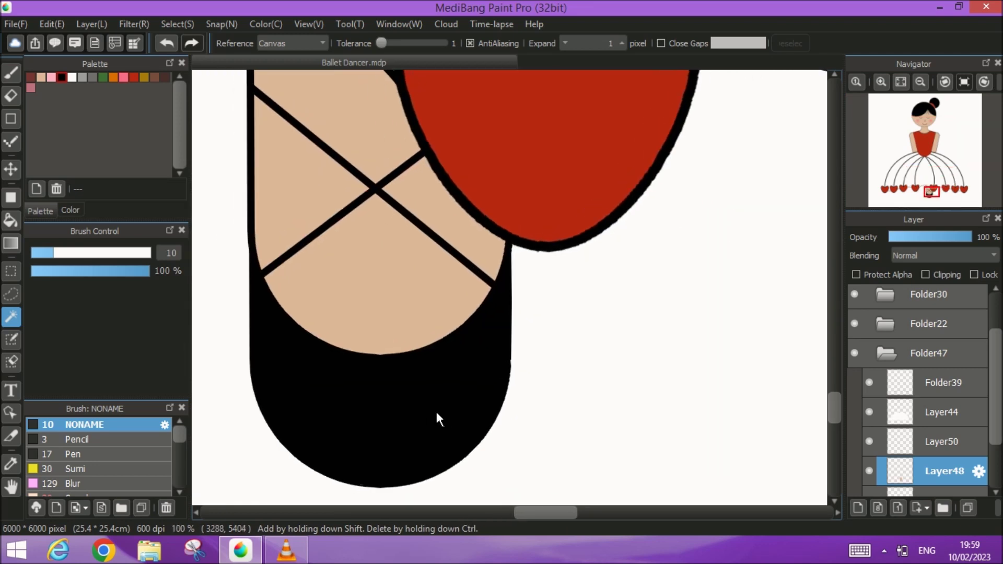
{"action": "scroll", "coordinate": [912, 444], "scroll_direction": "down", "scroll_amount": 1}
{"action": "scroll", "coordinate": [911, 444], "scroll_direction": "down", "scroll_amount": 1}
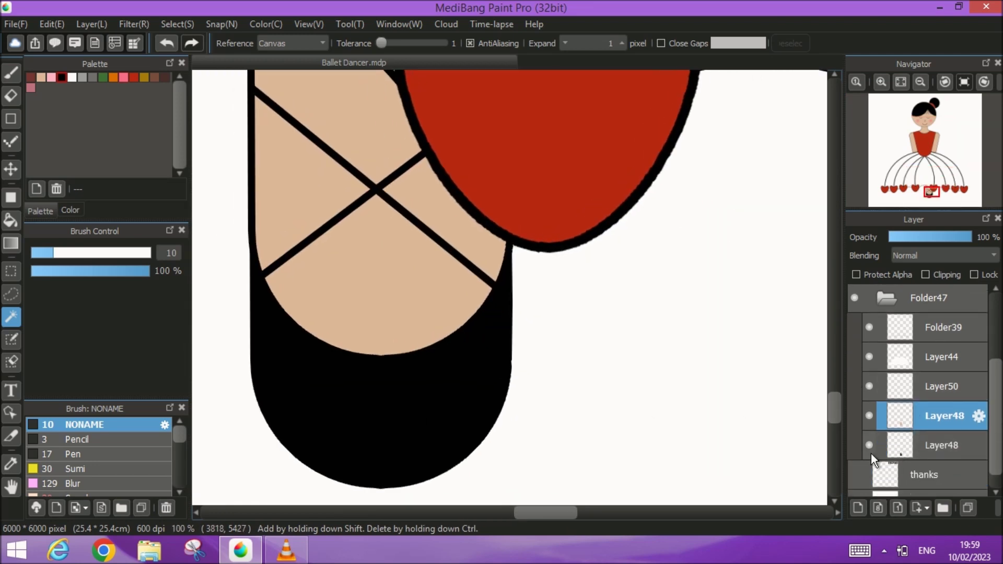
{"action": "left_click_drag", "start_coordinate": [870, 416], "coordinate": [869, 329]}
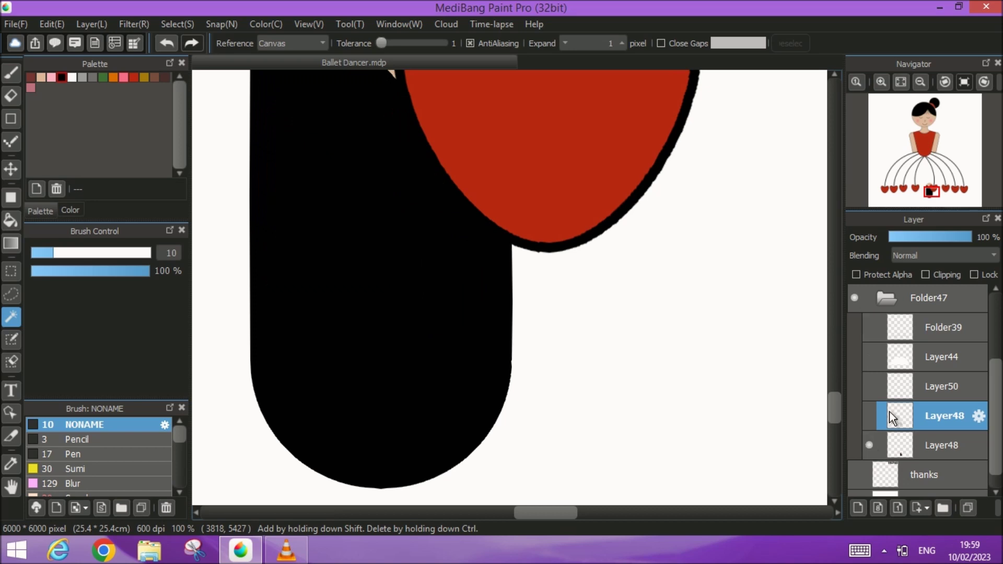
{"action": "scroll", "coordinate": [889, 411], "scroll_direction": "up", "scroll_amount": 3}
{"action": "left_click_drag", "start_coordinate": [855, 390], "coordinate": [851, 334]}
{"action": "left_click", "coordinate": [854, 392]}
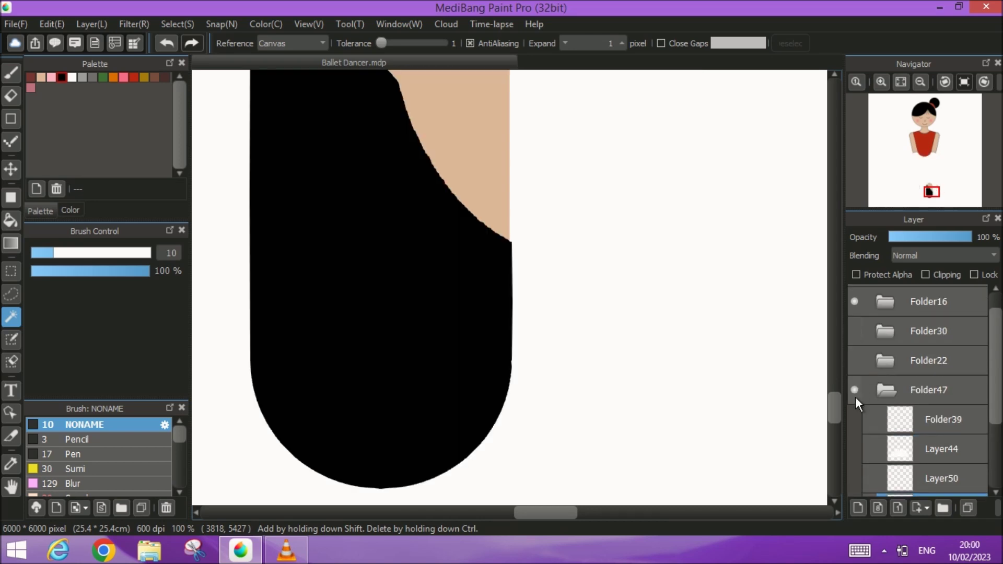
{"action": "scroll", "coordinate": [871, 395], "scroll_direction": "up", "scroll_amount": 1}
{"action": "scroll", "coordinate": [463, 305], "scroll_direction": "down", "scroll_amount": 3}
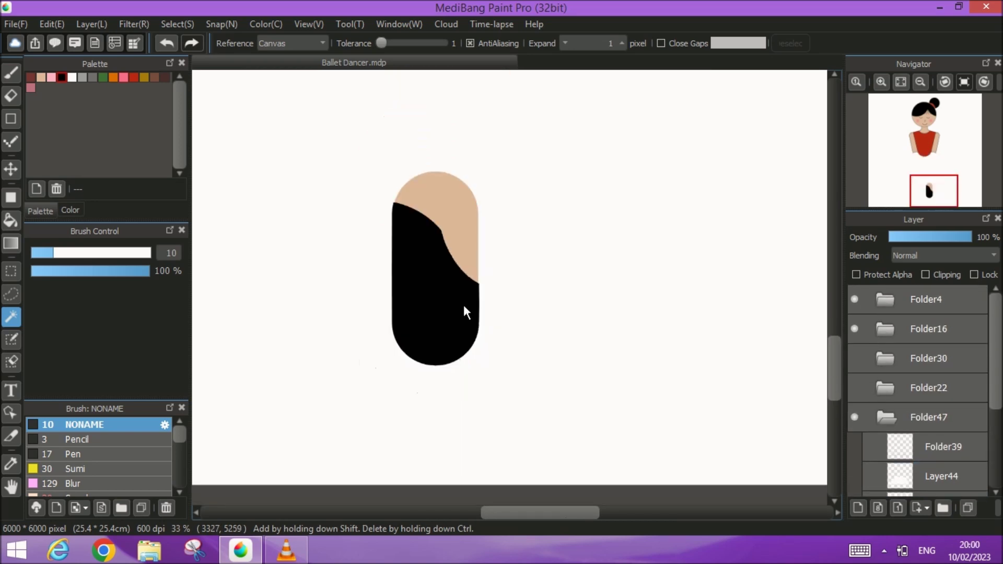
{"action": "scroll", "coordinate": [877, 439], "scroll_direction": "down", "scroll_amount": 3}
{"action": "left_click", "coordinate": [874, 460]}
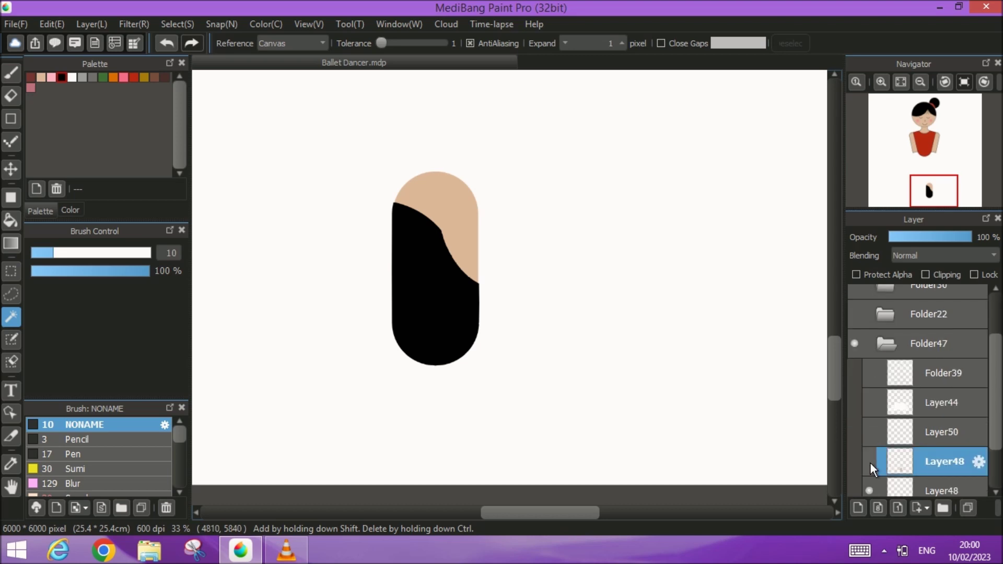
- Select the lower Layer48 and fill its remaining skin-coloured area with black
{"action": "scroll", "coordinate": [871, 462], "scroll_direction": "down", "scroll_amount": 1}
{"action": "left_click", "coordinate": [927, 471]}
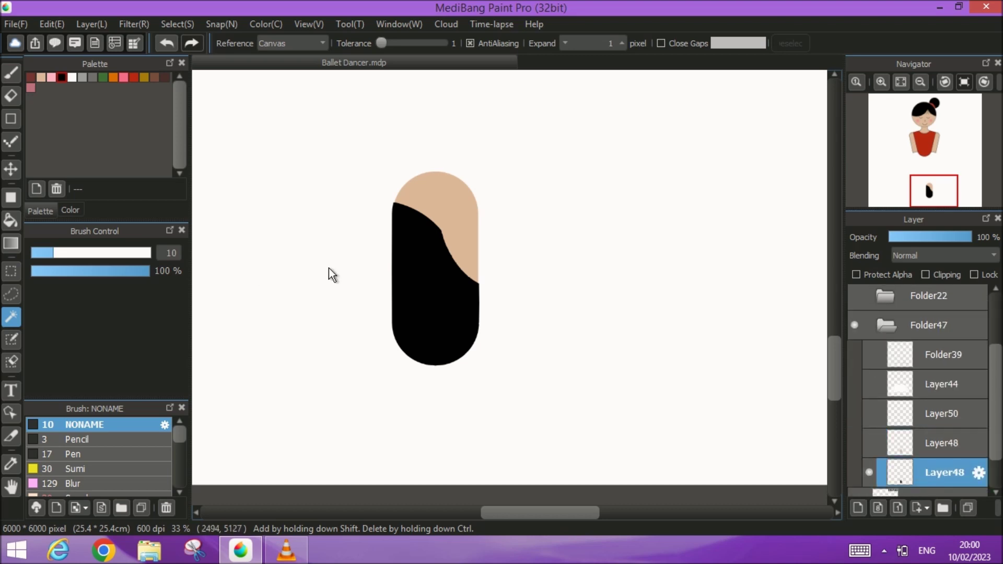
{"action": "key", "text": "g"}
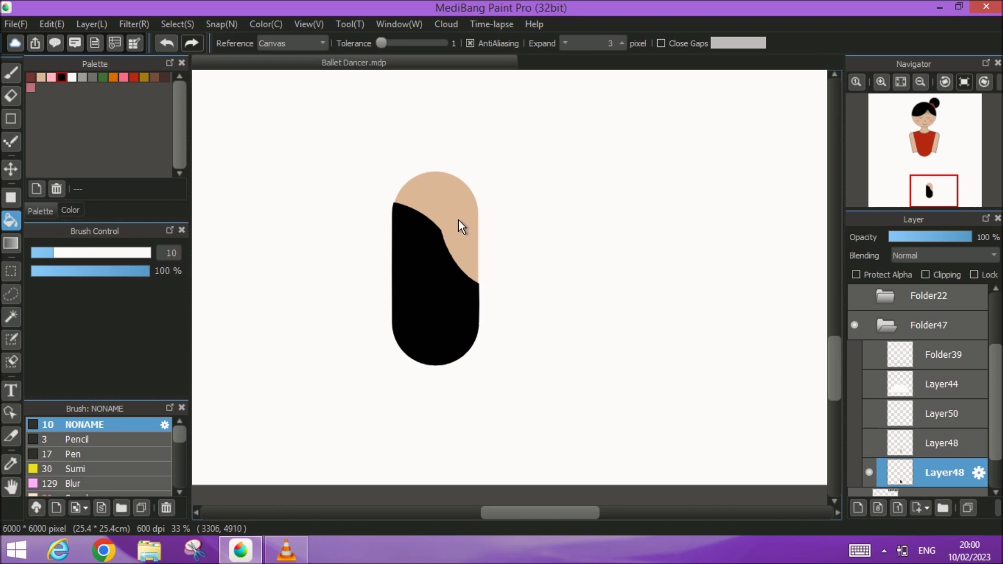
{"action": "left_click", "coordinate": [458, 219]}
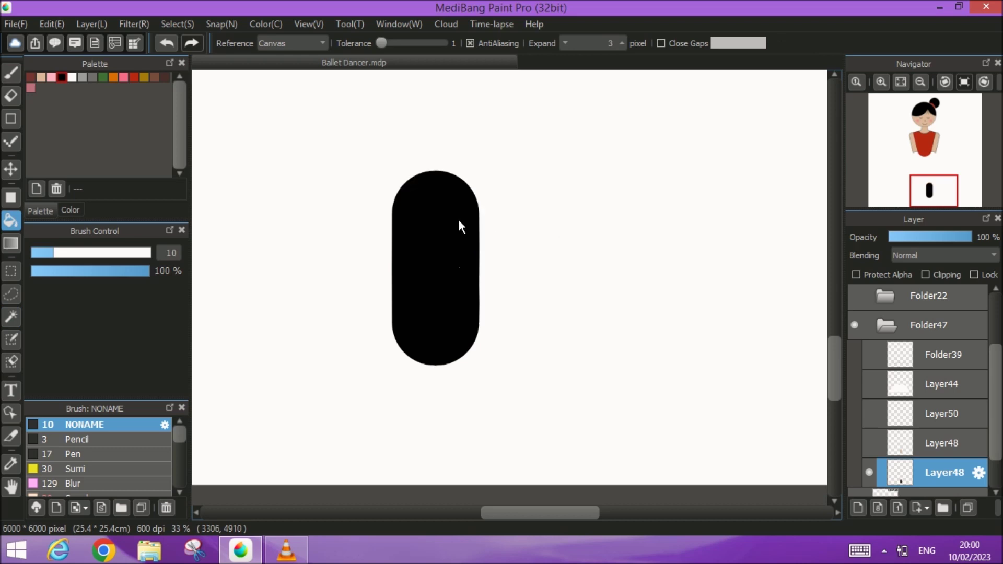
- Select the black shoe shape with the Magic Wand, draw a 10 pixel selection border on its boundary with round corners, and deselect
{"action": "left_click", "coordinate": [11, 314]}
{"action": "left_click", "coordinate": [442, 261]}
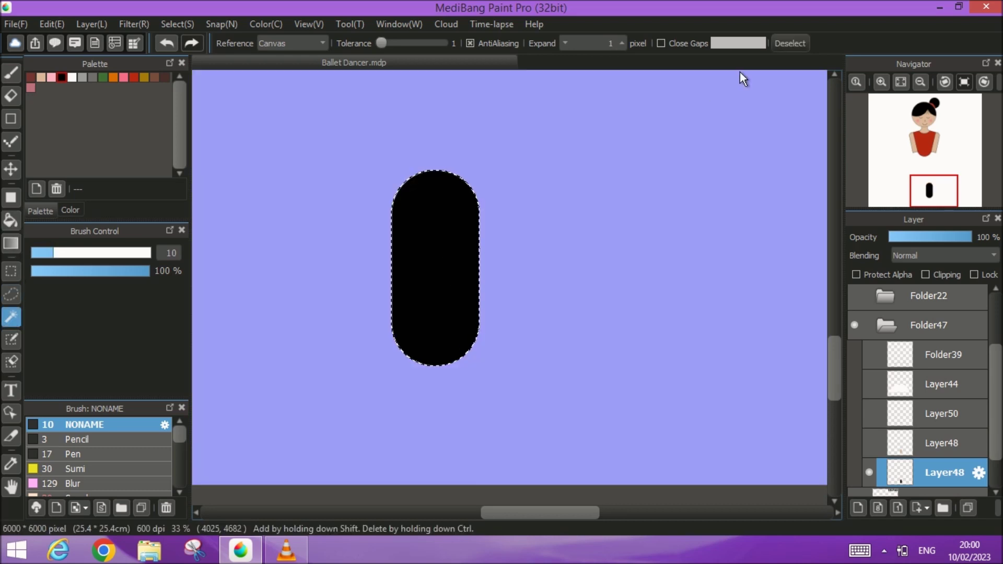
{"action": "left_click", "coordinate": [168, 26]}
{"action": "left_click", "coordinate": [186, 245]}
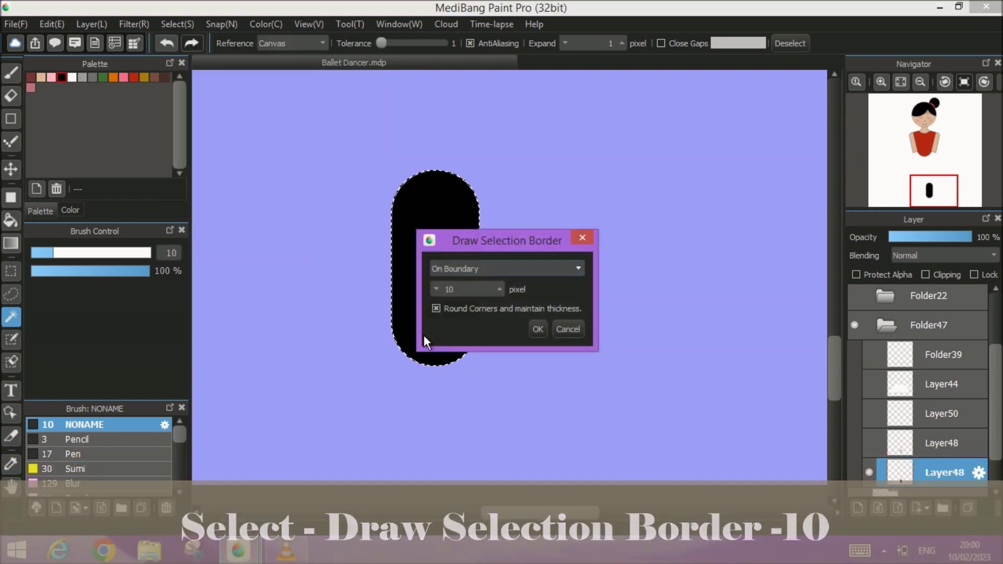
{"action": "left_click", "coordinate": [540, 332]}
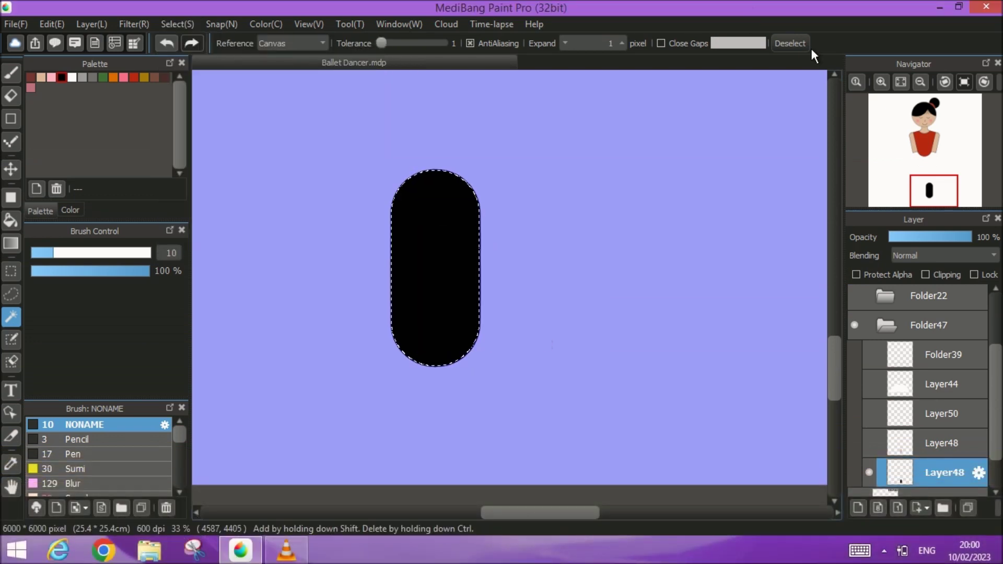
{"action": "left_click", "coordinate": [804, 44]}
- Show the upper Layer48, Layer50, Layer44, Folder39, Folder22 and Folder30 again and view the whole canvas
{"action": "left_click", "coordinate": [869, 443]}
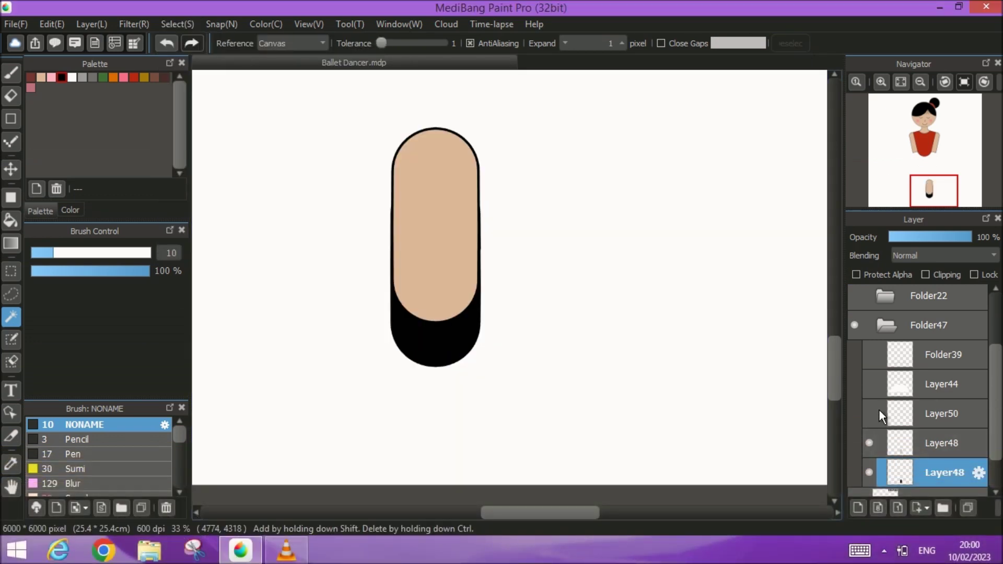
{"action": "left_click", "coordinate": [868, 414]}
{"action": "left_click", "coordinate": [869, 385]}
{"action": "left_click", "coordinate": [868, 355]}
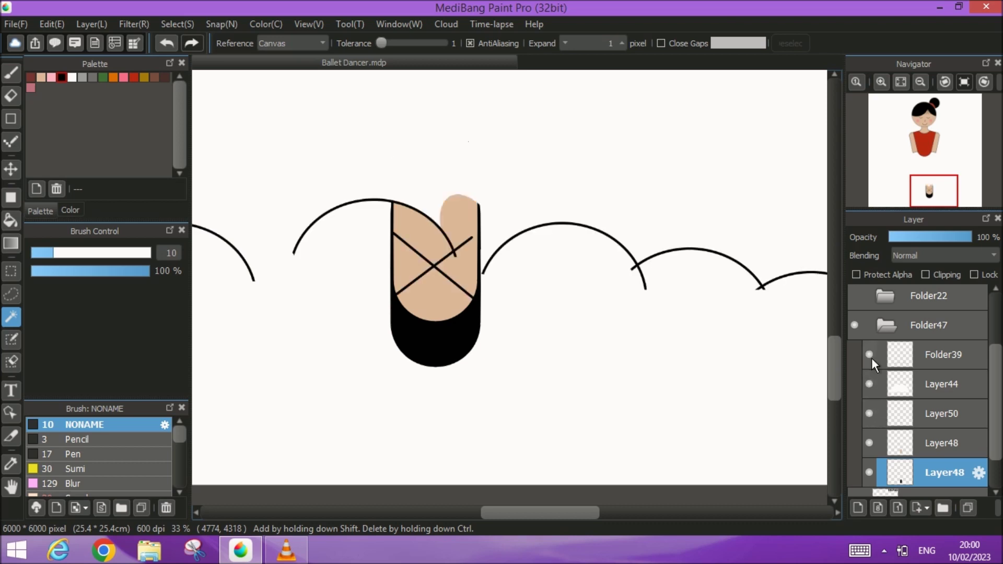
{"action": "left_click", "coordinate": [854, 295]}
{"action": "scroll", "coordinate": [872, 332], "scroll_direction": "up", "scroll_amount": 3}
{"action": "left_click", "coordinate": [853, 339]}
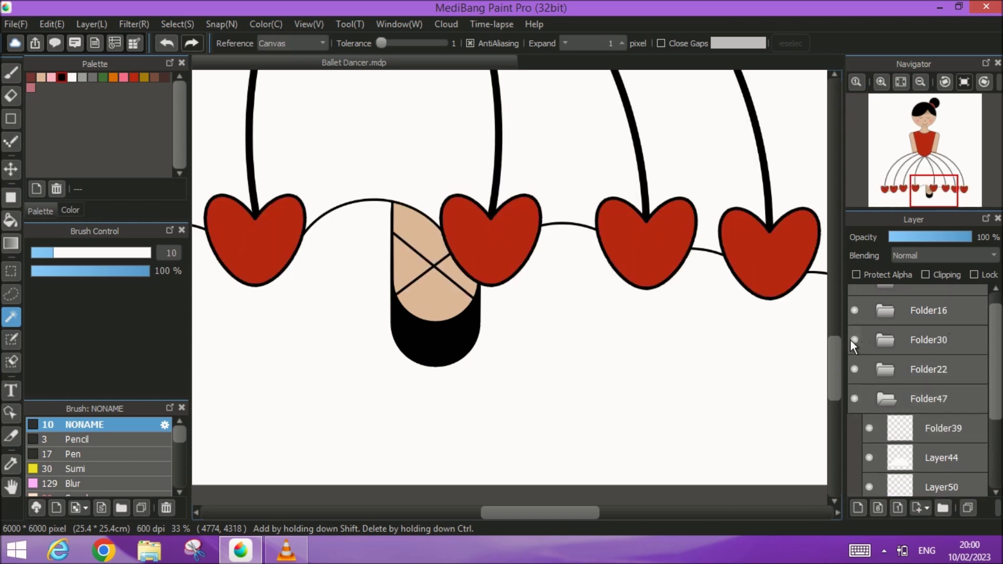
{"action": "scroll", "coordinate": [935, 411], "scroll_direction": "down", "scroll_amount": 3}
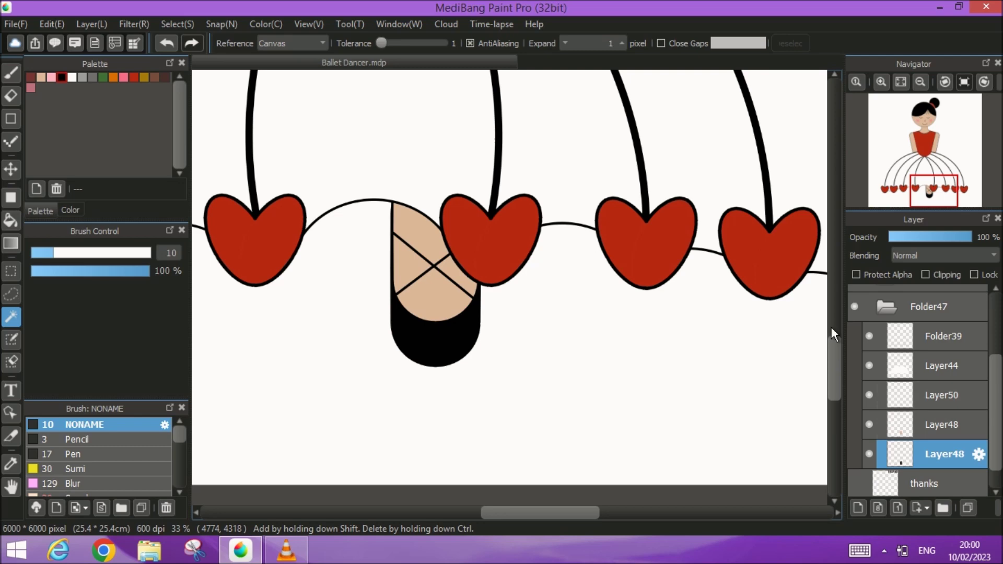
{"action": "left_click", "coordinate": [902, 82]}
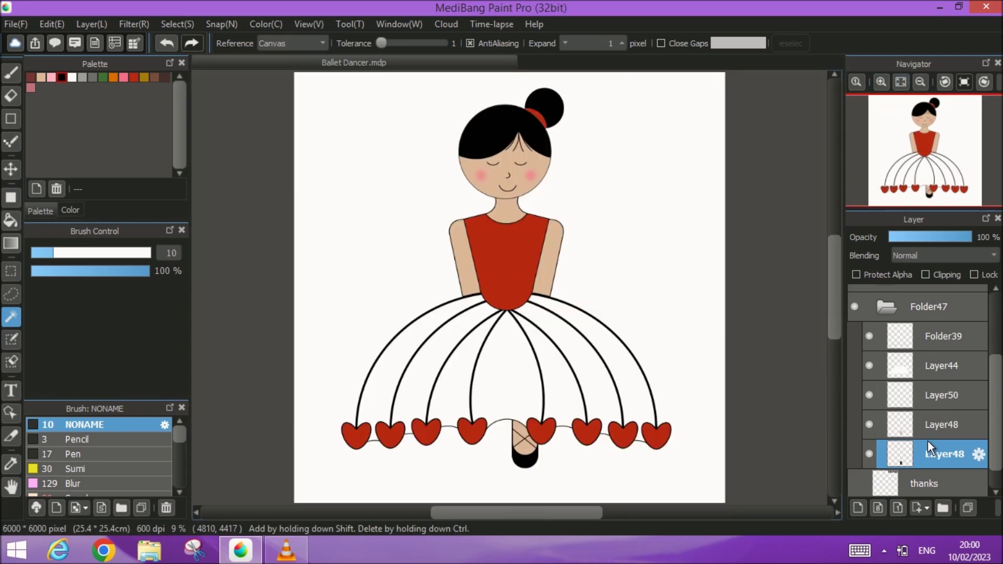
- Merge Layer50 and both Layer48 layers into one leg layer and duplicate it
{"action": "left_click", "coordinate": [941, 395]}
{"action": "left_click", "coordinate": [997, 508]}
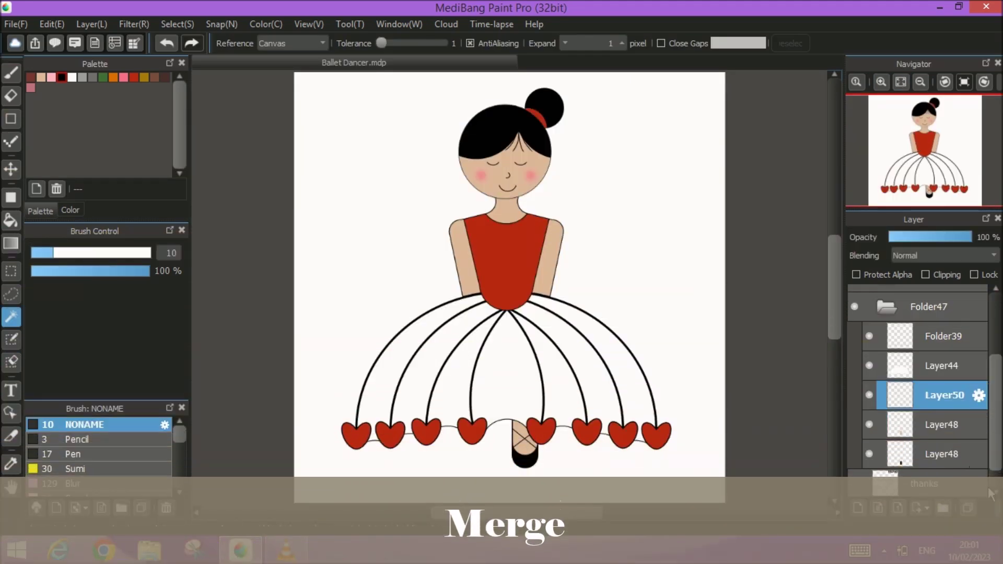
{"action": "left_click", "coordinate": [969, 467]}
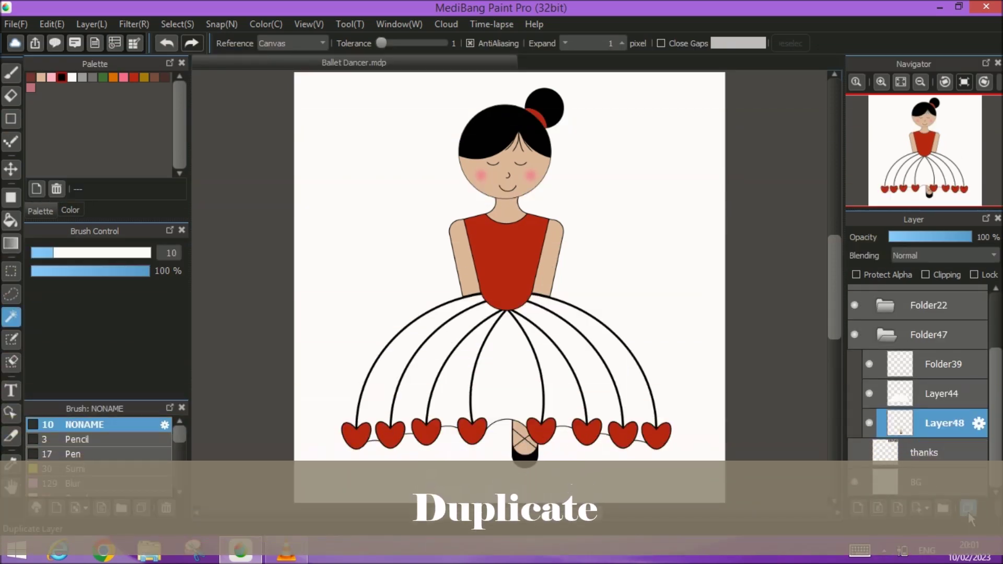
- Move the duplicated leg horizontally about 544 pixels to the left, and shift both leg layers slightly down together
{"action": "left_click", "coordinate": [10, 168]}
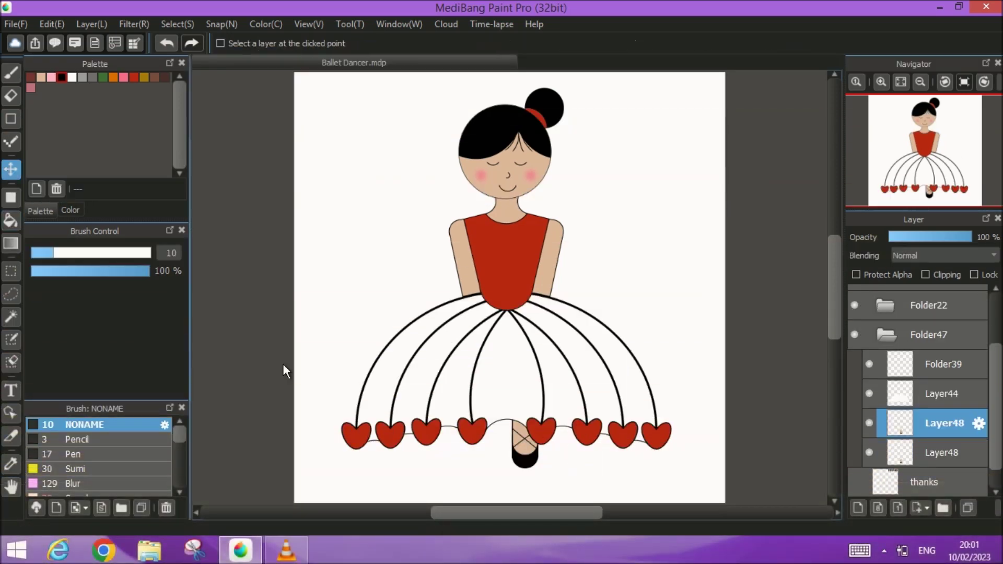
{"action": "left_click_drag", "start_coordinate": [517, 433], "coordinate": [490, 432]}
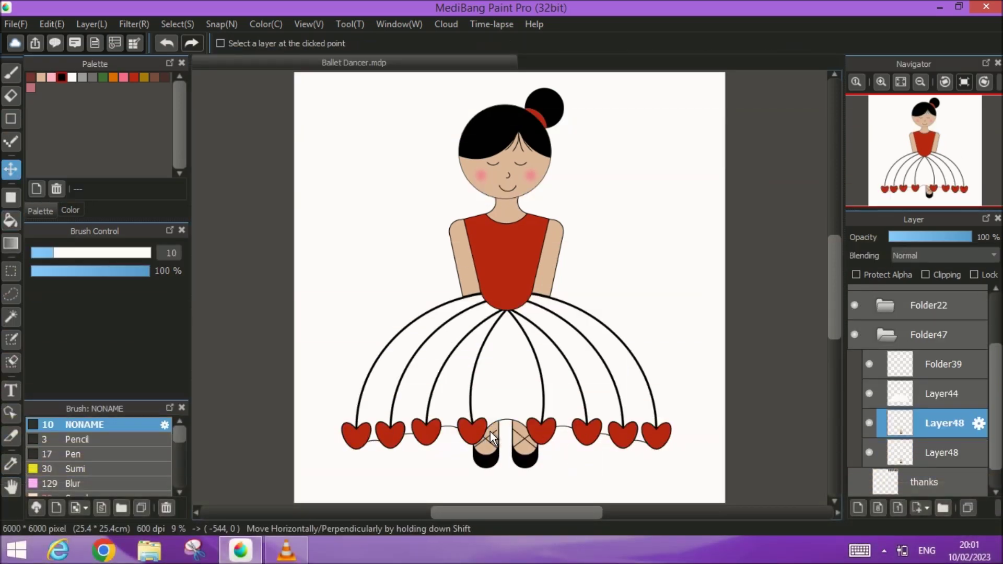
{"action": "left_click", "coordinate": [949, 453], "text": "ctrl"}
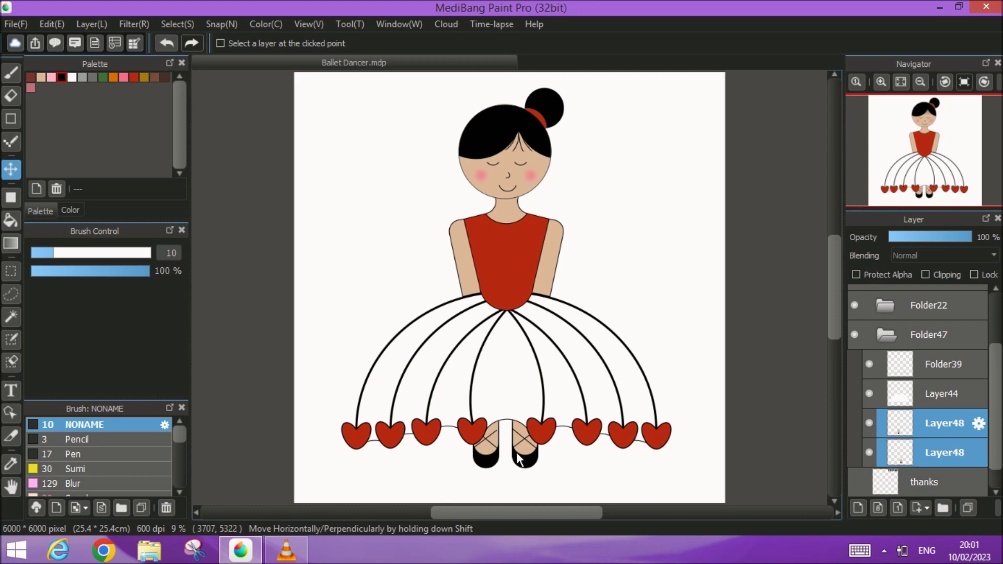
{"action": "left_click_drag", "start_coordinate": [518, 452], "coordinate": [522, 461]}
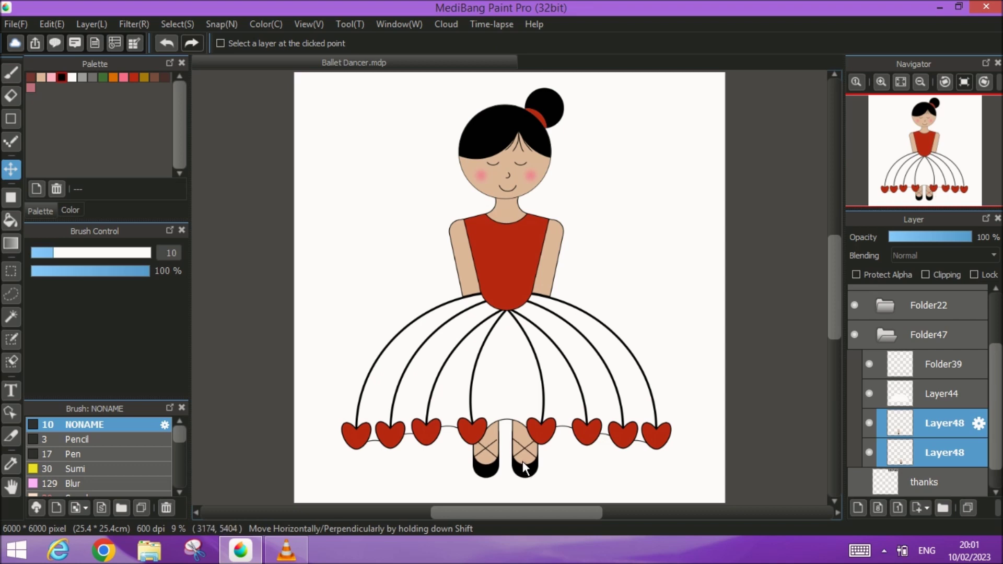
- Flip the upper Layer48's leg horizontally and move it back to the left of the other leg
{"action": "left_click", "coordinate": [945, 423]}
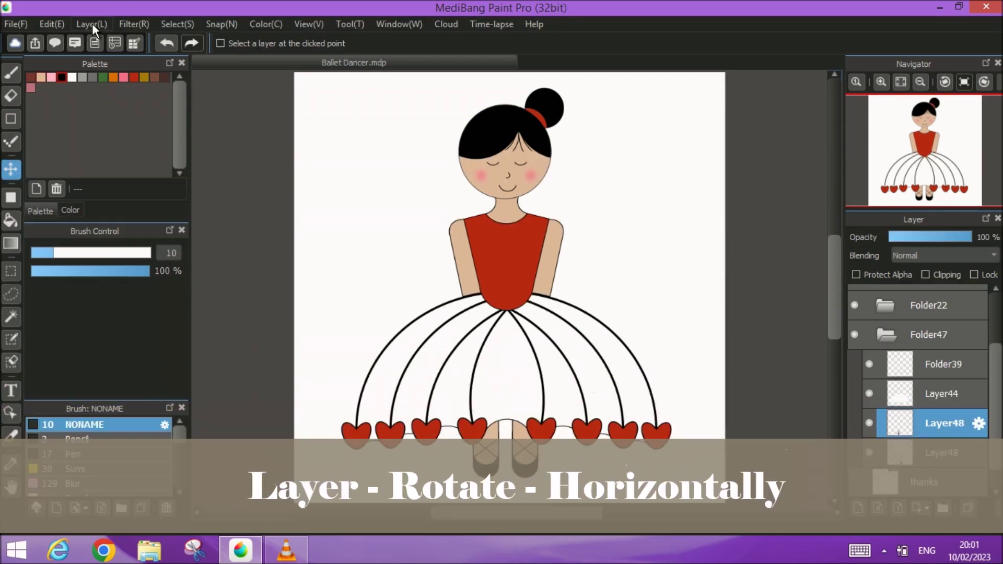
{"action": "left_click", "coordinate": [91, 23]}
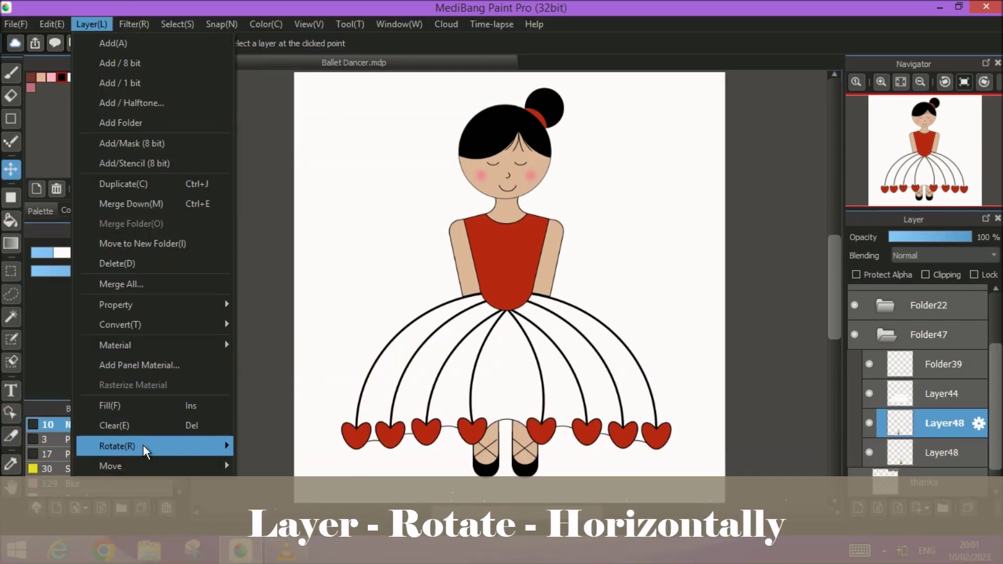
{"action": "mouse_move", "coordinate": [146, 447]}
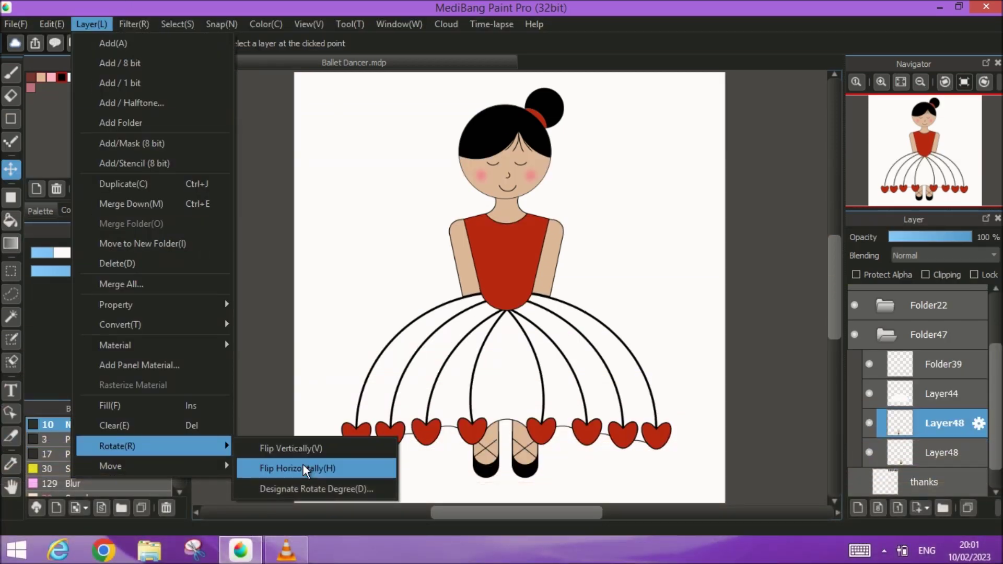
{"action": "left_click", "coordinate": [304, 469]}
{"action": "left_click_drag", "start_coordinate": [514, 462], "coordinate": [486, 455]}
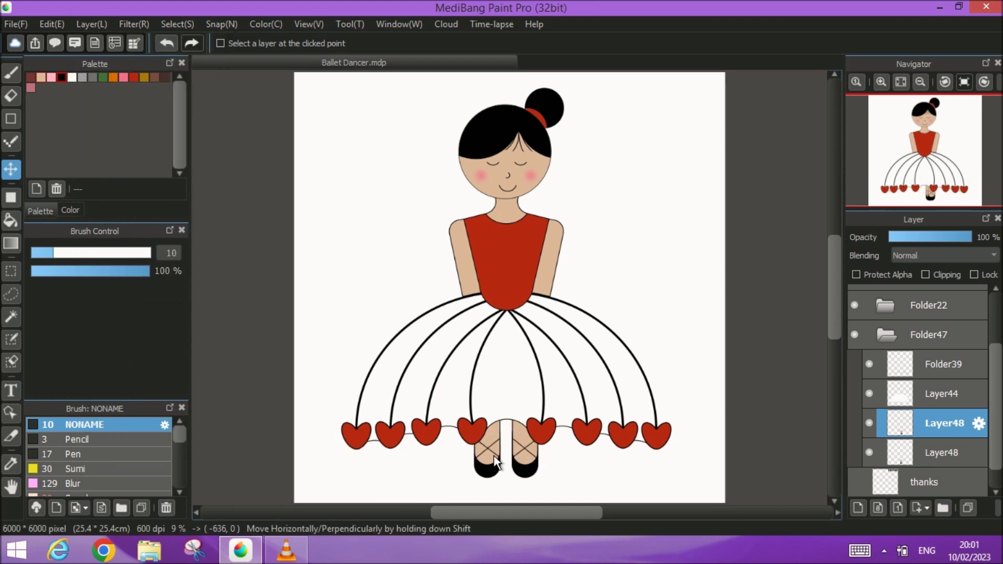
{"action": "scroll", "coordinate": [566, 444], "scroll_direction": "up", "scroll_amount": 2}
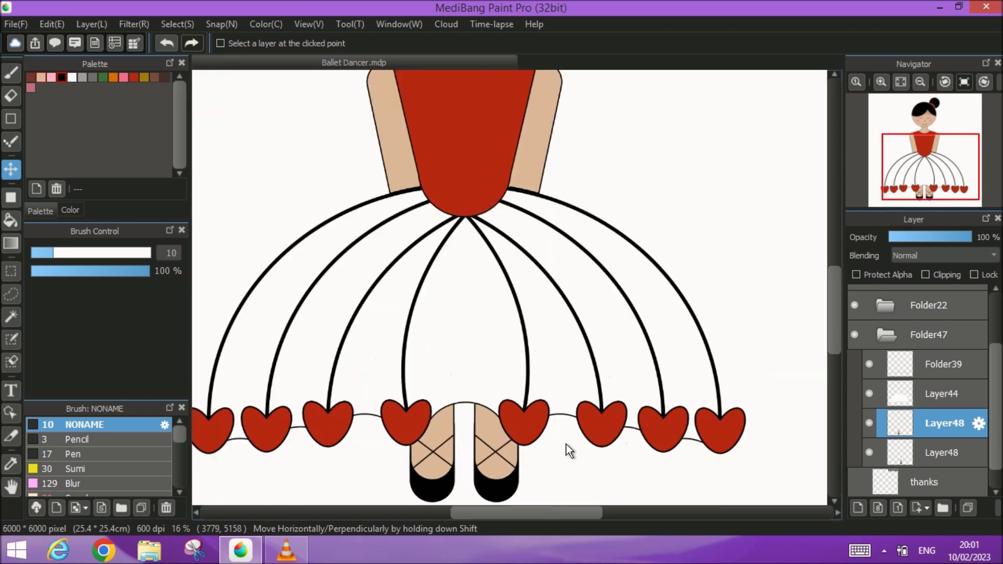
{"action": "scroll", "coordinate": [565, 444], "scroll_direction": "up", "scroll_amount": 2}
{"action": "scroll", "coordinate": [386, 392], "scroll_direction": "up", "scroll_amount": 1}
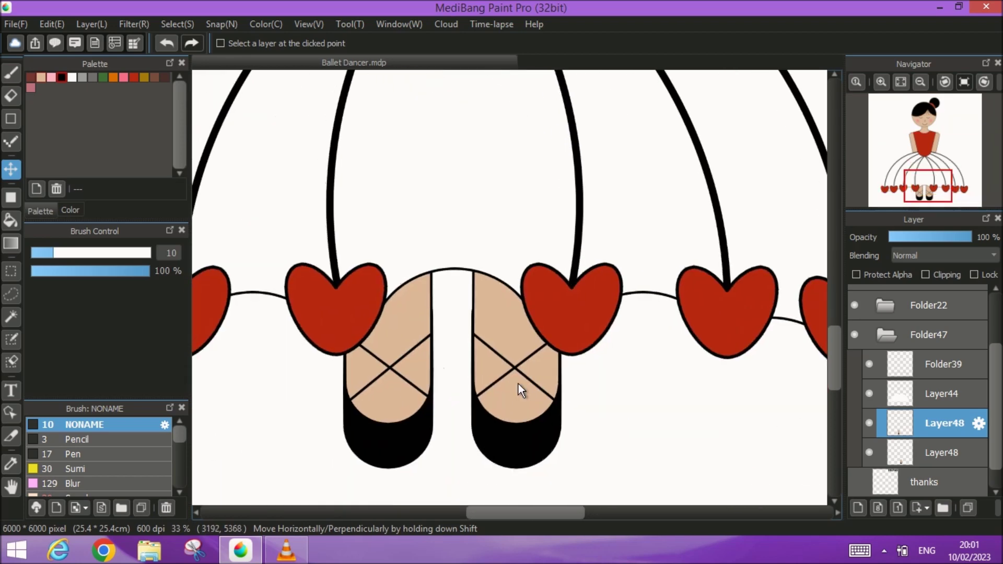
- Collapse Folder47 and add a new layer above Folder4
{"action": "left_click", "coordinate": [900, 82]}
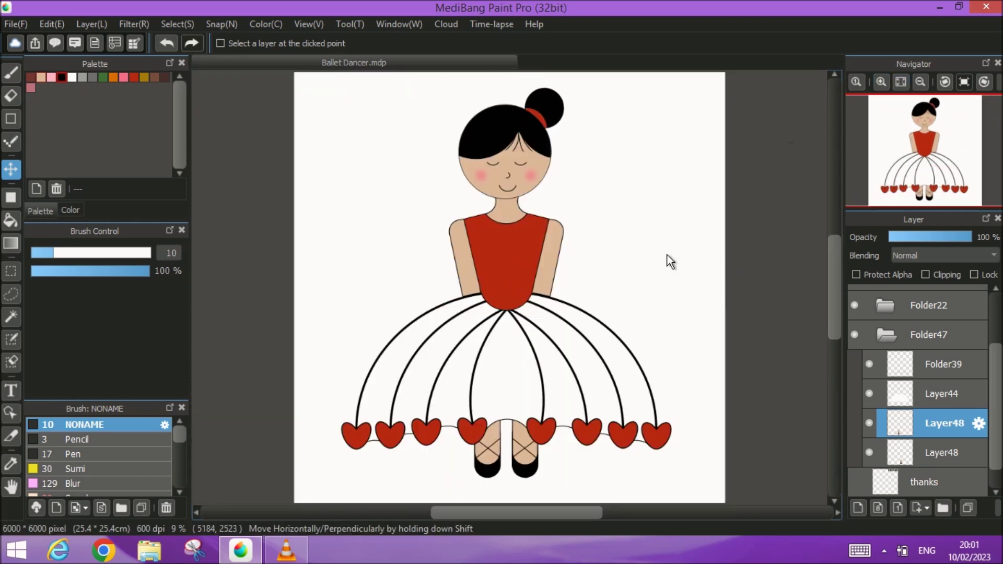
{"action": "left_click", "coordinate": [891, 337]}
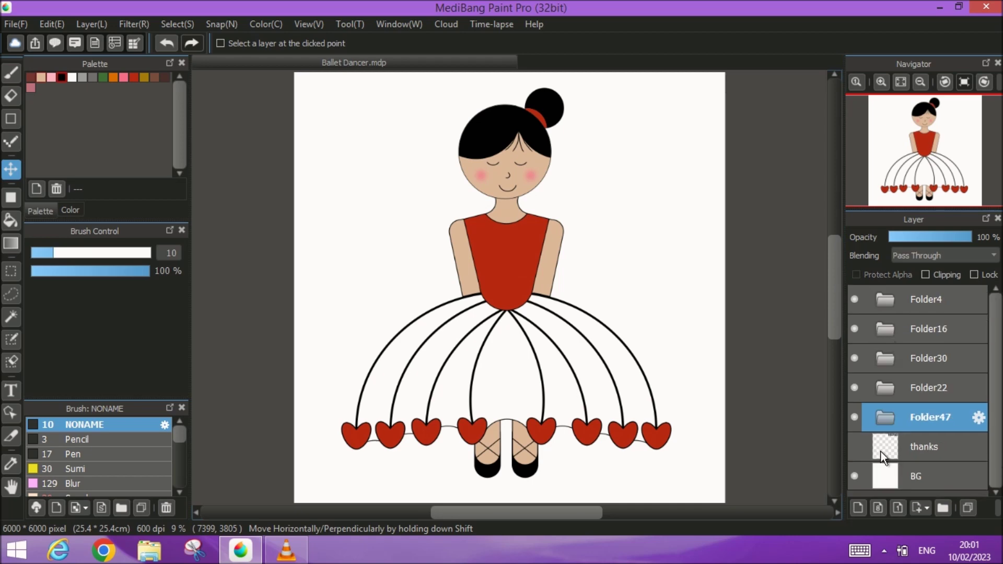
{"action": "left_click", "coordinate": [951, 298]}
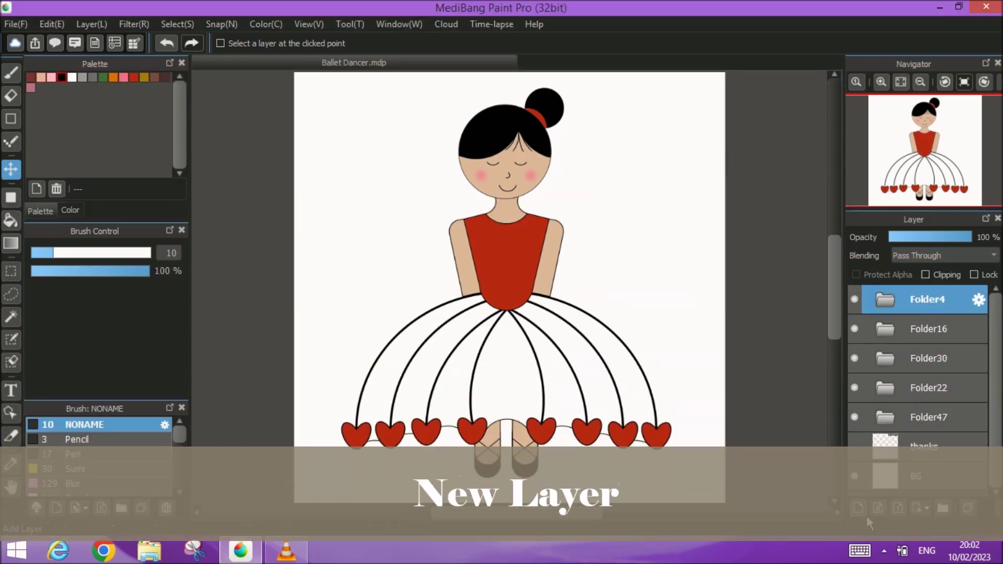
{"action": "left_click", "coordinate": [857, 507]}
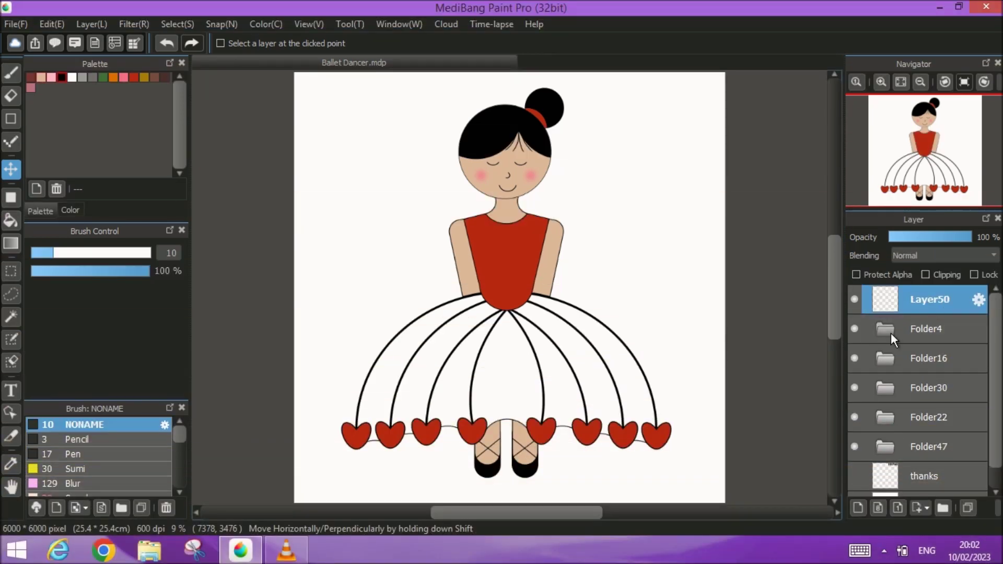
- Create a new folder at the top of the layer stack and place the empty Layer50 inside it
{"action": "left_click", "coordinate": [891, 332]}
{"action": "left_click", "coordinate": [893, 331]}
{"action": "left_click", "coordinate": [931, 300]}
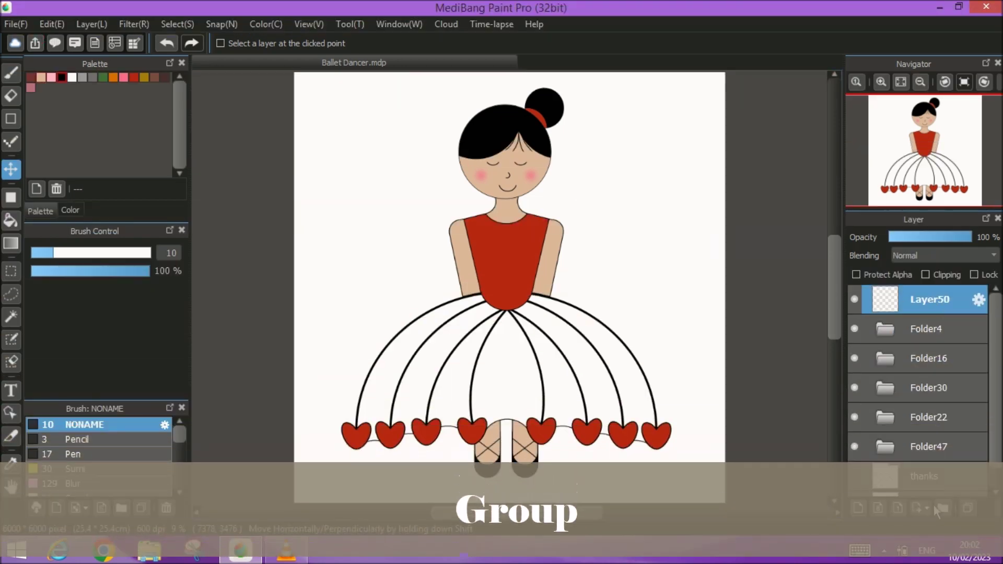
{"action": "left_click", "coordinate": [944, 508]}
{"action": "left_click", "coordinate": [855, 358]}
{"action": "left_click", "coordinate": [854, 359]}
{"action": "left_click_drag", "start_coordinate": [920, 333], "coordinate": [919, 300]}
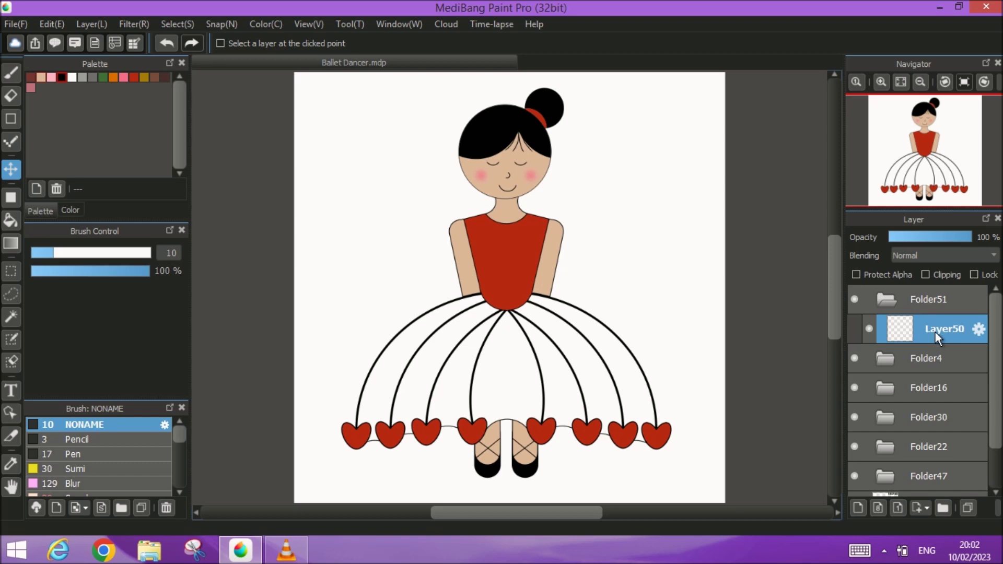
- Draw a jagged grey highlight on the hair above the fringe as a filled polygon with round corners at 100%
{"action": "left_click", "coordinate": [880, 82]}
{"action": "scroll", "coordinate": [466, 165], "scroll_direction": "up", "scroll_amount": 5}
{"action": "scroll", "coordinate": [470, 168], "scroll_direction": "up", "scroll_amount": 10}
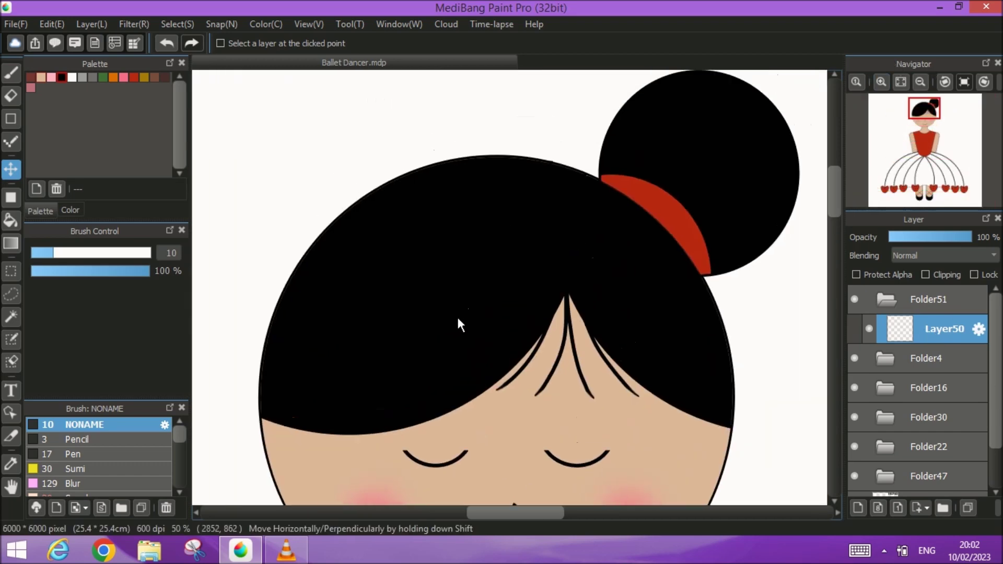
{"action": "left_click", "coordinate": [12, 197]}
{"action": "left_click", "coordinate": [230, 42]}
{"action": "left_click", "coordinate": [229, 81]}
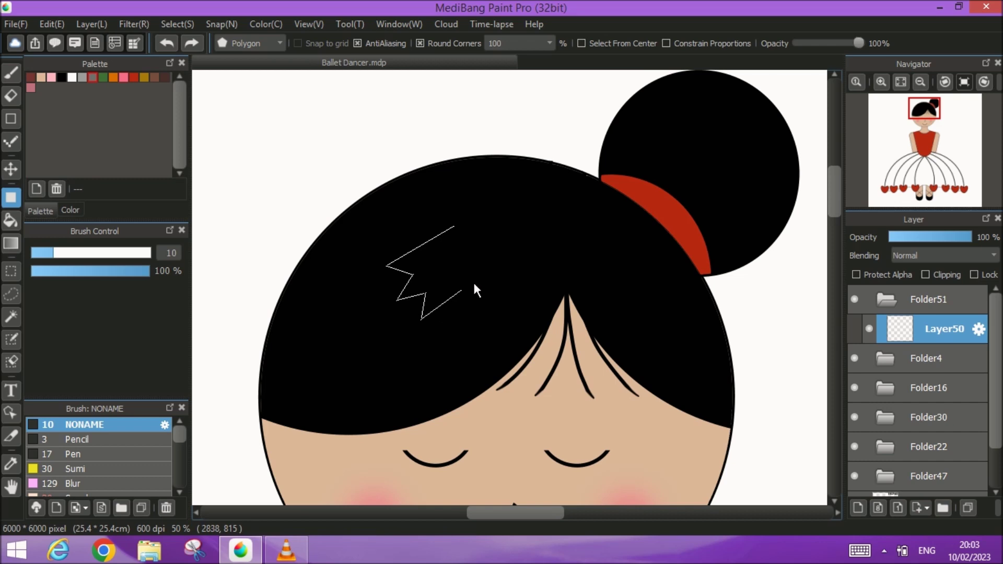
{"action": "left_click", "coordinate": [502, 259]}
{"action": "left_click", "coordinate": [479, 209]}
{"action": "double_click", "coordinate": [445, 230]}
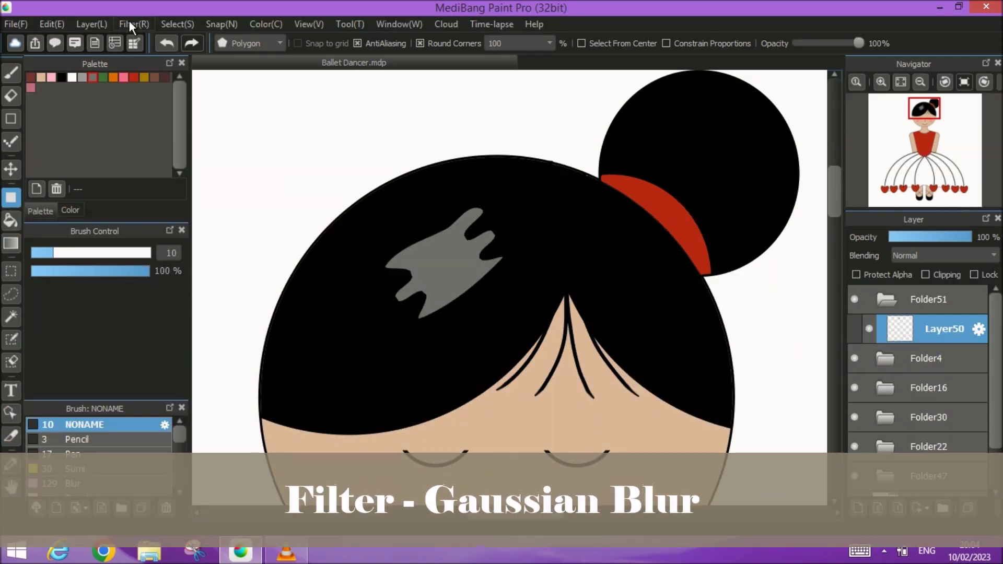
- Apply a Gaussian Blur with a value of 16 to the grey hair highlight
{"action": "left_click", "coordinate": [131, 24]}
{"action": "left_click", "coordinate": [178, 221]}
{"action": "left_click_drag", "start_coordinate": [555, 259], "coordinate": [307, 380]}
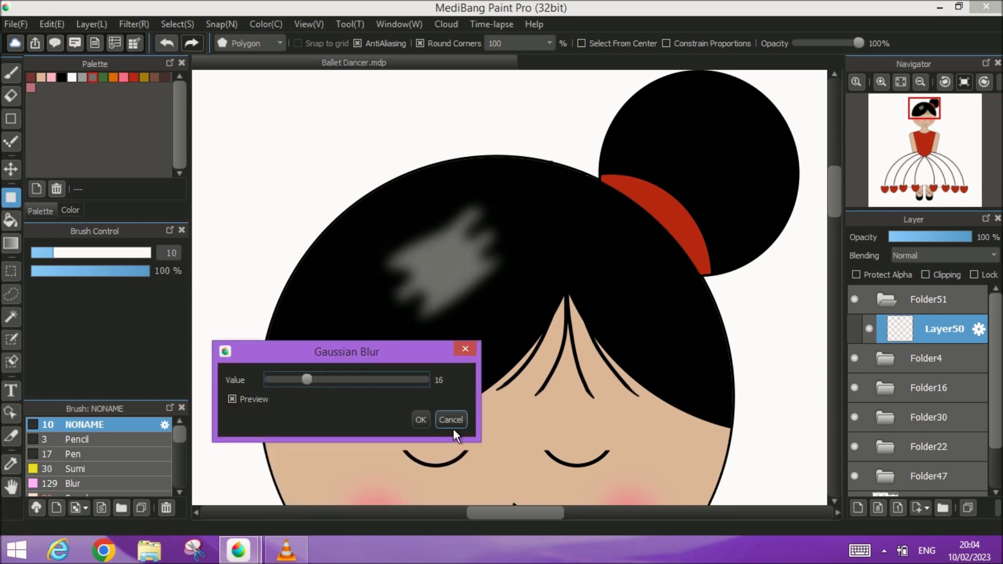
{"action": "left_click", "coordinate": [421, 421]}
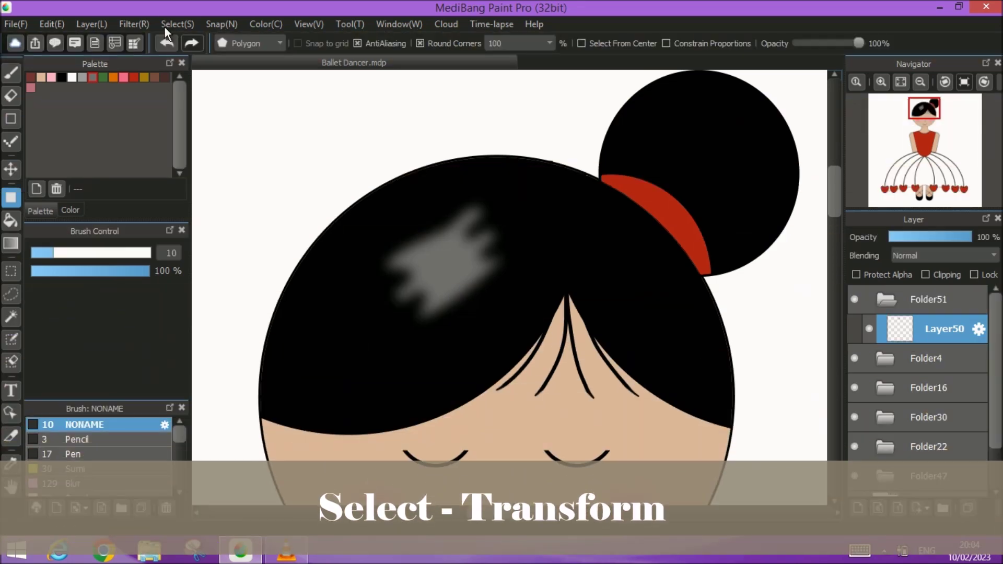
- Transform the blurred hair highlight to make it wider and rotate it very slightly
{"action": "left_click", "coordinate": [177, 24]}
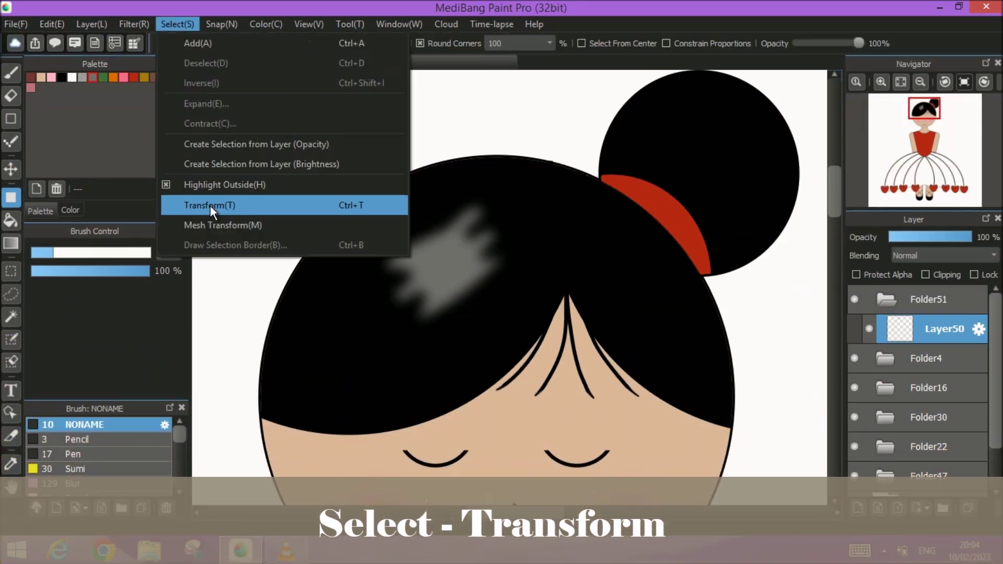
{"action": "left_click", "coordinate": [211, 206]}
{"action": "mouse_move", "coordinate": [374, 307]}
{"action": "left_mouse_down"}
{"action": "mouse_move", "coordinate": [356, 316]}
{"action": "mouse_move", "coordinate": [365, 329]}
{"action": "mouse_move", "coordinate": [365, 310]}
{"action": "left_mouse_up"}
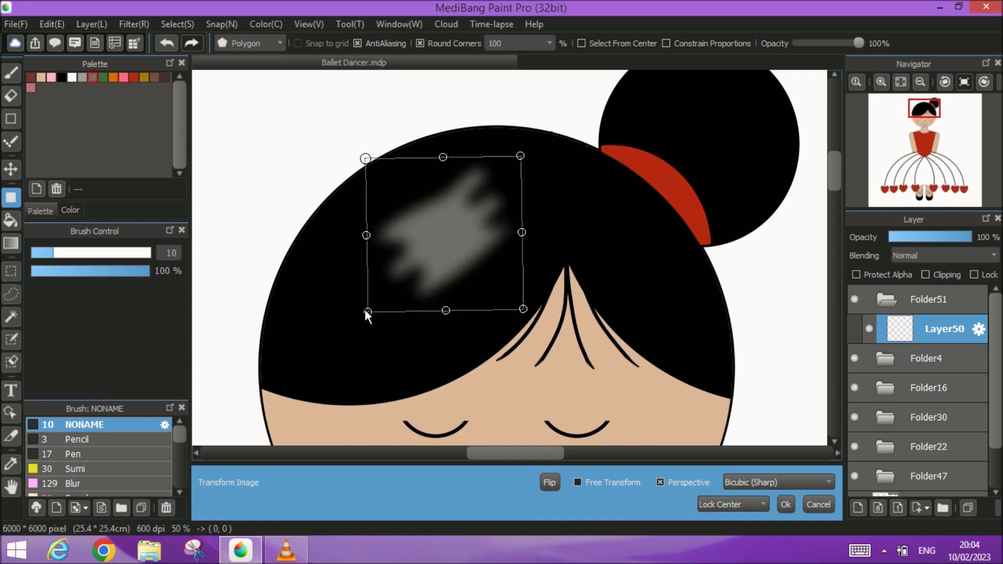
{"action": "left_click_drag", "start_coordinate": [365, 236], "coordinate": [340, 243]}
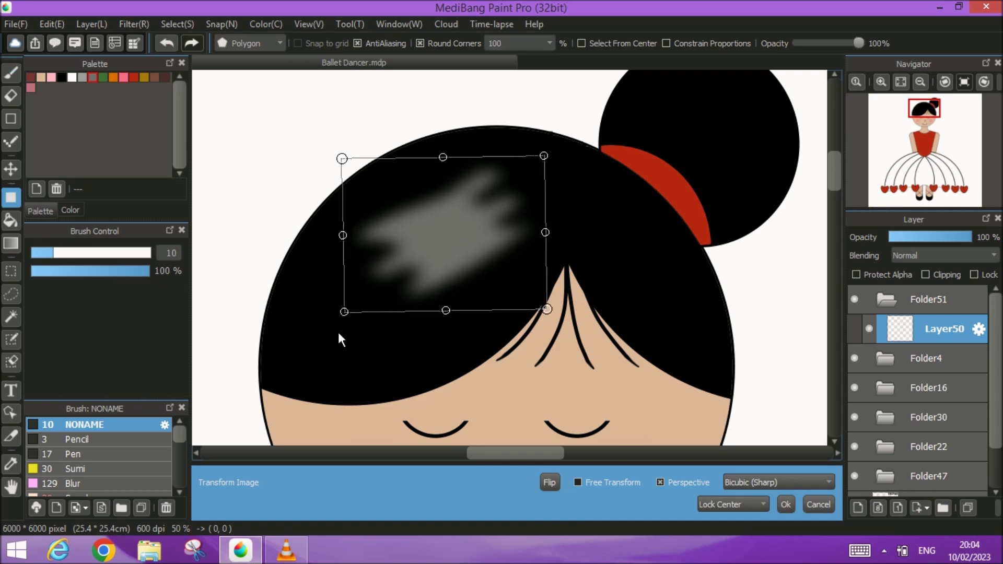
{"action": "left_click_drag", "start_coordinate": [337, 331], "coordinate": [345, 345]}
{"action": "left_click", "coordinate": [786, 504]}
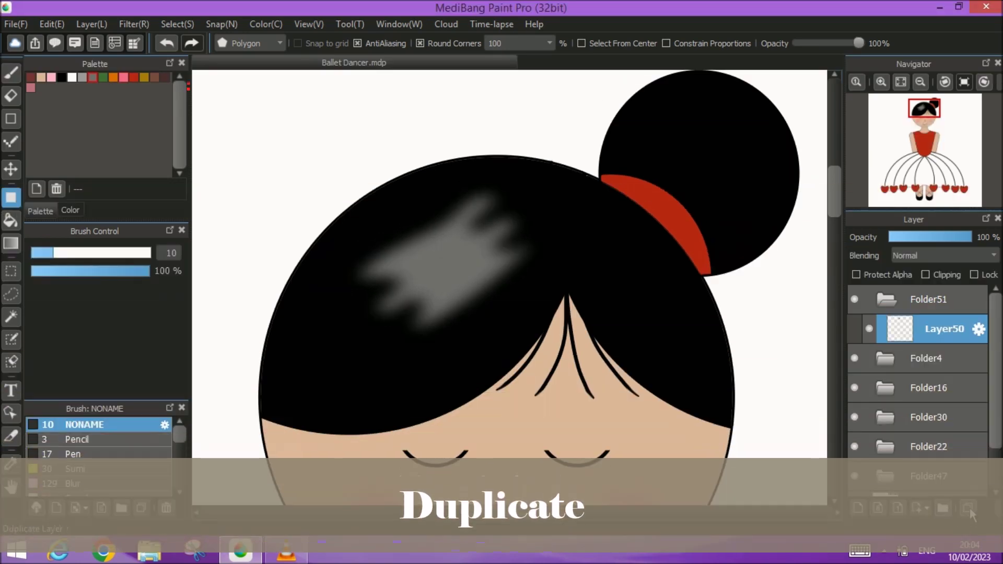
- Duplicate the highlight layer and move the copy over the hair to the right of the parting
{"action": "left_click", "coordinate": [968, 507]}
{"action": "left_click", "coordinate": [11, 168]}
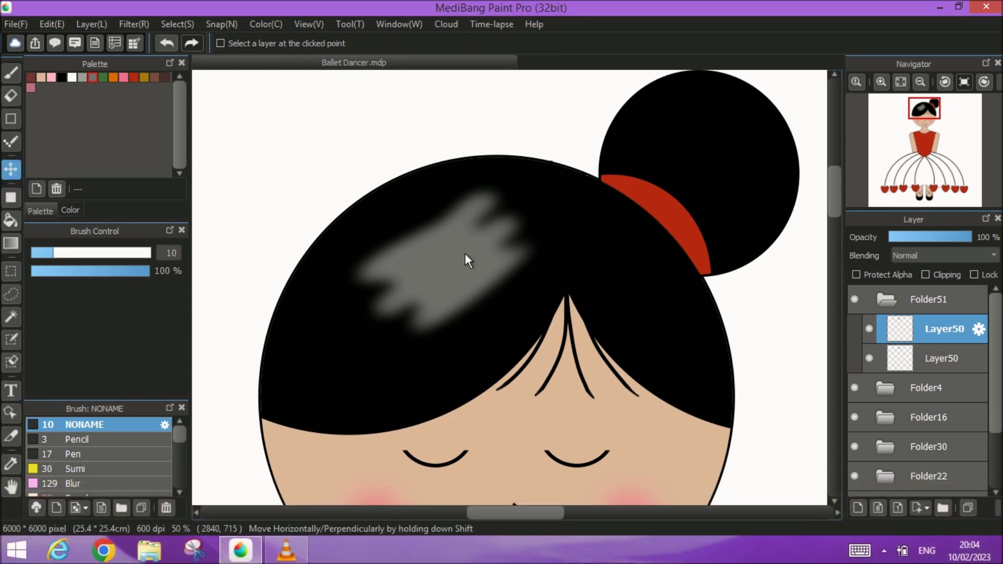
{"action": "left_click_drag", "start_coordinate": [465, 253], "coordinate": [674, 285]}
- Transform the copied highlight smaller and rotate it so it follows the hair right of the parting
{"action": "left_click", "coordinate": [178, 23]}
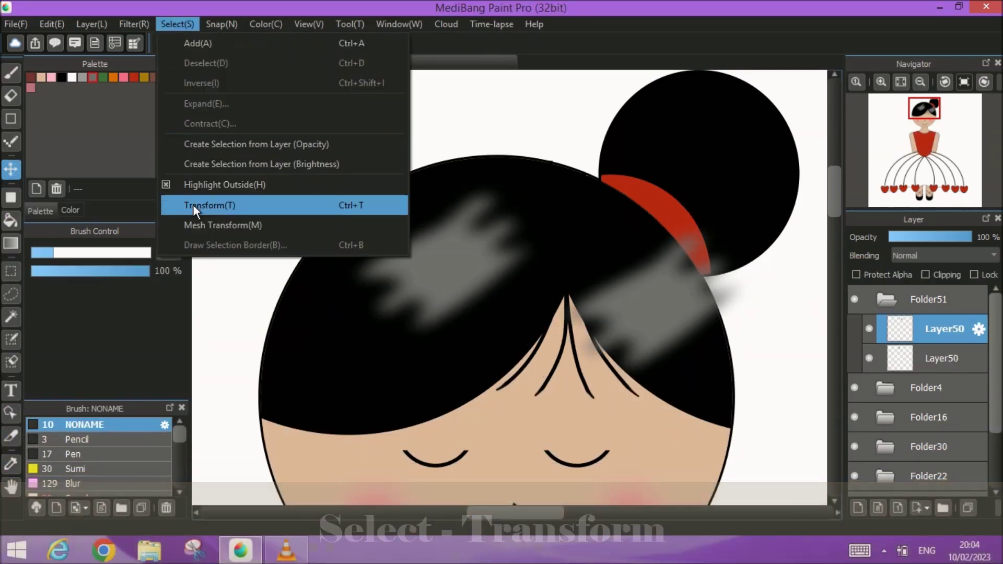
{"action": "left_click", "coordinate": [193, 205]}
{"action": "mouse_move", "coordinate": [552, 356]}
{"action": "left_mouse_down"}
{"action": "mouse_move", "coordinate": [586, 329]}
{"action": "mouse_move", "coordinate": [540, 276]}
{"action": "mouse_move", "coordinate": [534, 219]}
{"action": "left_mouse_up"}
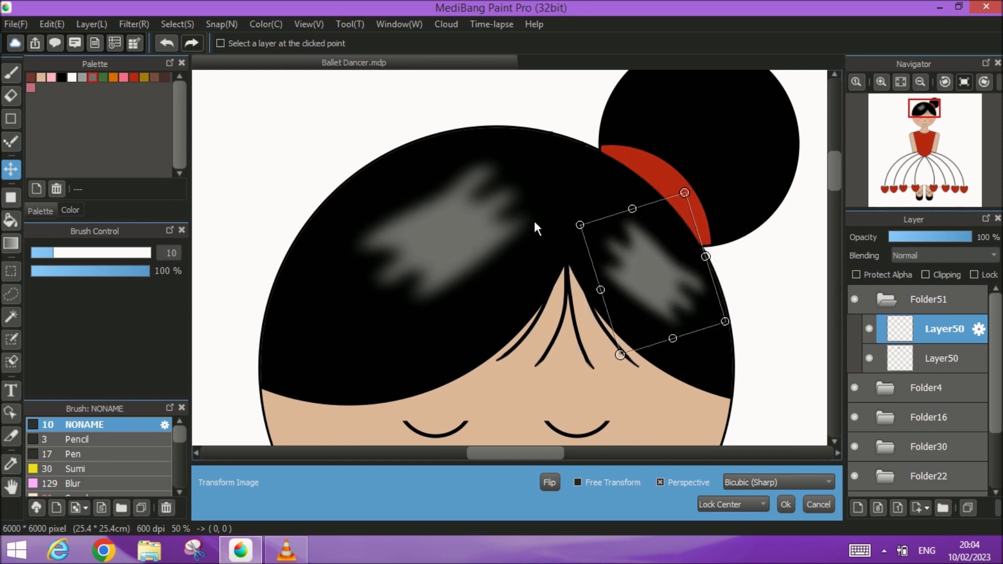
{"action": "left_click", "coordinate": [789, 504]}
- Set the right hair highlight's opacity to 65% and the left one's to 51%, and nudge the left highlight slightly down
{"action": "left_click", "coordinate": [901, 82]}
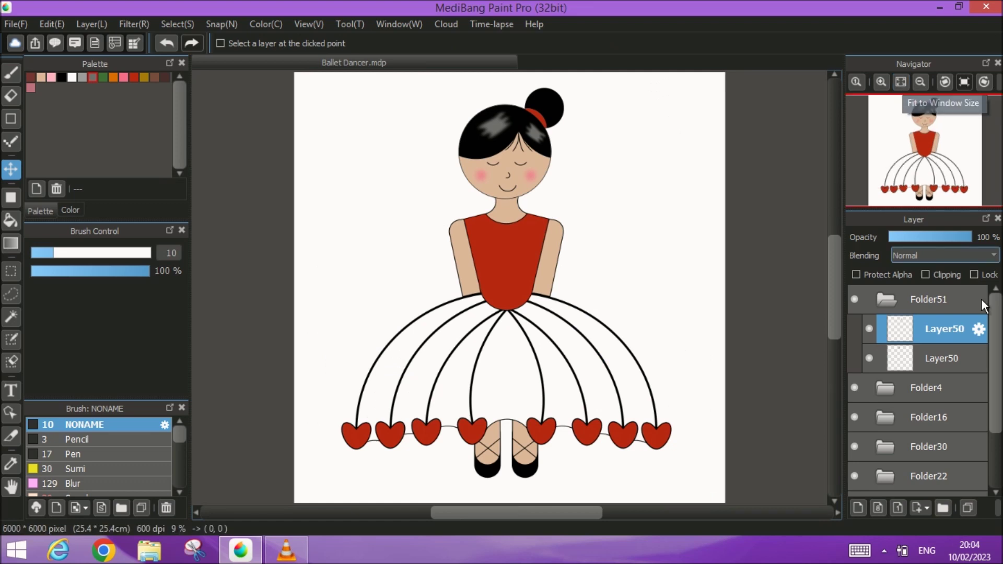
{"action": "left_click", "coordinate": [943, 237]}
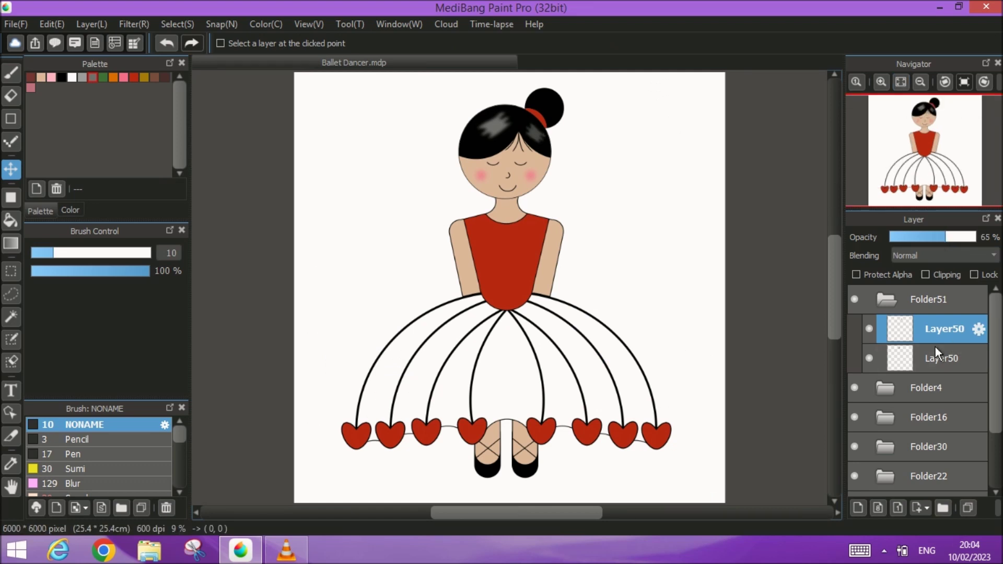
{"action": "left_click", "coordinate": [936, 355]}
{"action": "left_click", "coordinate": [931, 237]}
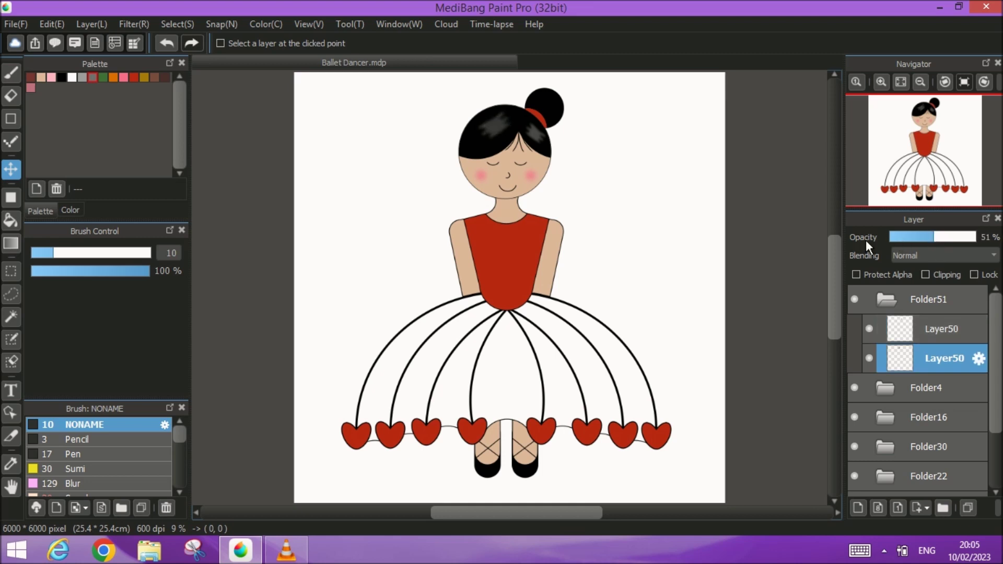
{"action": "left_click_drag", "start_coordinate": [499, 128], "coordinate": [496, 134]}
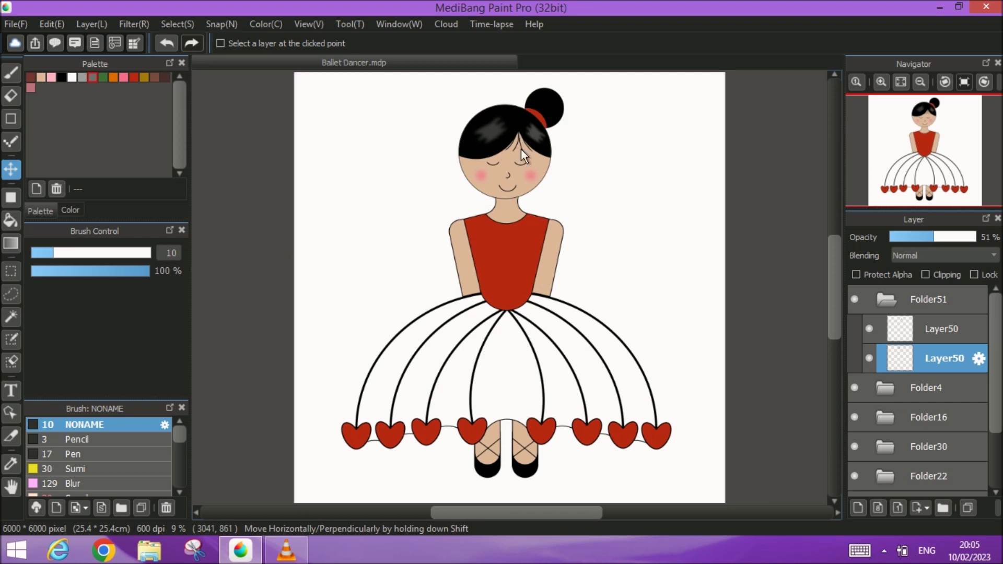
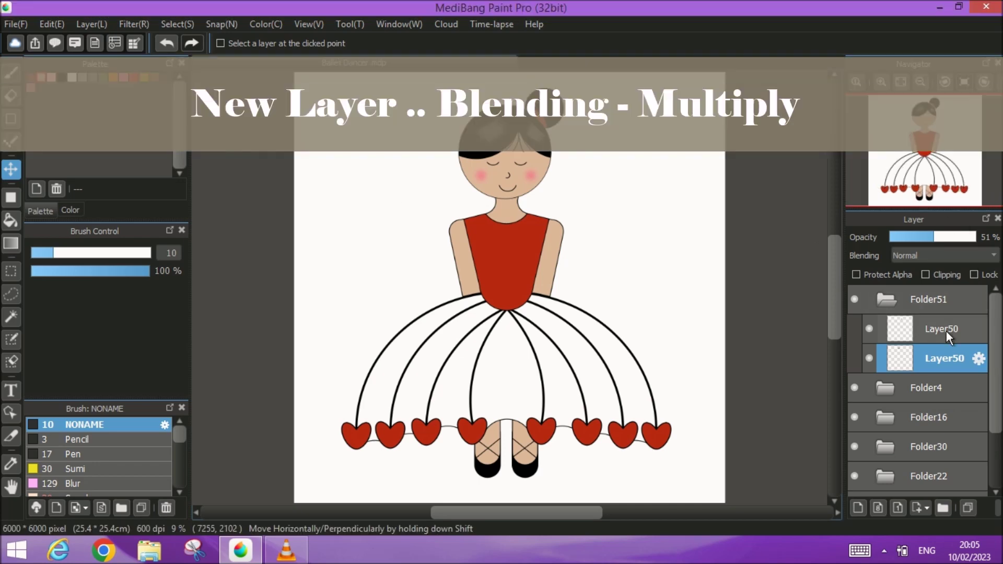
- Add a new layer above the upper Layer50 and set its blending mode to Multiply
{"action": "left_click", "coordinate": [946, 331]}
{"action": "left_click", "coordinate": [858, 507]}
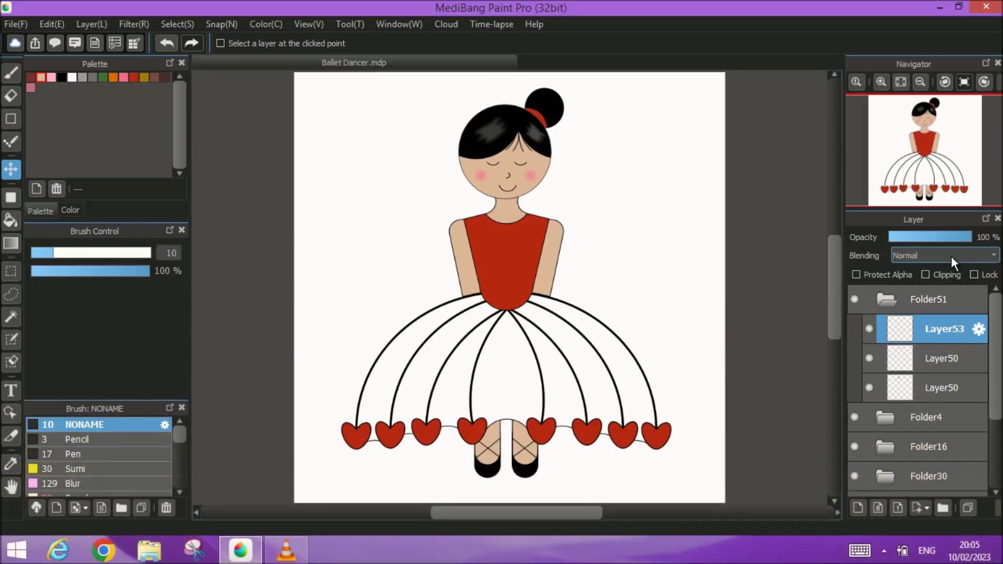
{"action": "left_click", "coordinate": [950, 256]}
{"action": "left_click", "coordinate": [908, 281]}
- Select the neck area, shade it under the chin and along its left edge with a size 106 skin-coloured brush, and deselect
{"action": "scroll", "coordinate": [469, 252], "scroll_direction": "up", "scroll_amount": 2}
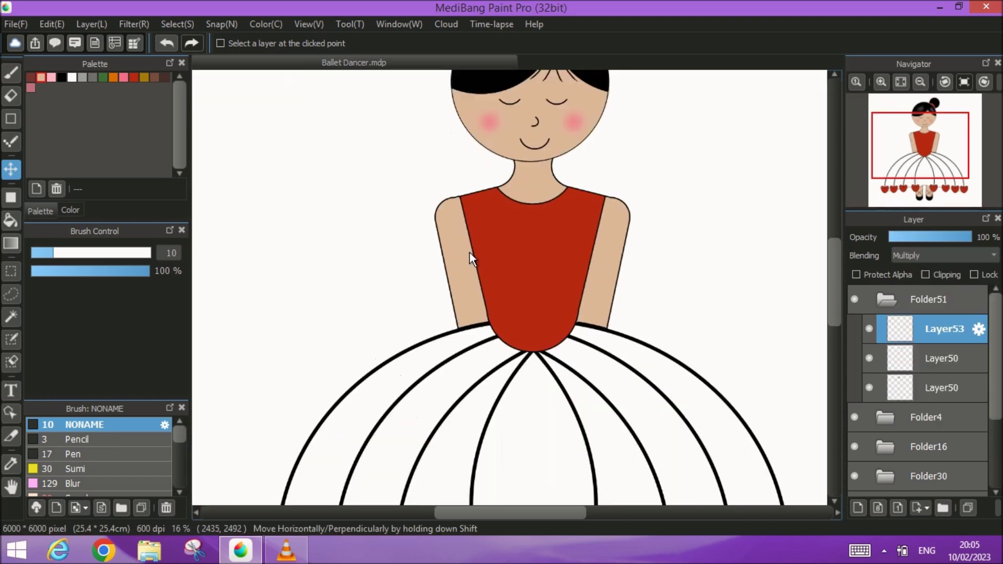
{"action": "scroll", "coordinate": [469, 253], "scroll_direction": "up", "scroll_amount": 2}
{"action": "scroll", "coordinate": [524, 391], "scroll_direction": "up", "scroll_amount": 5}
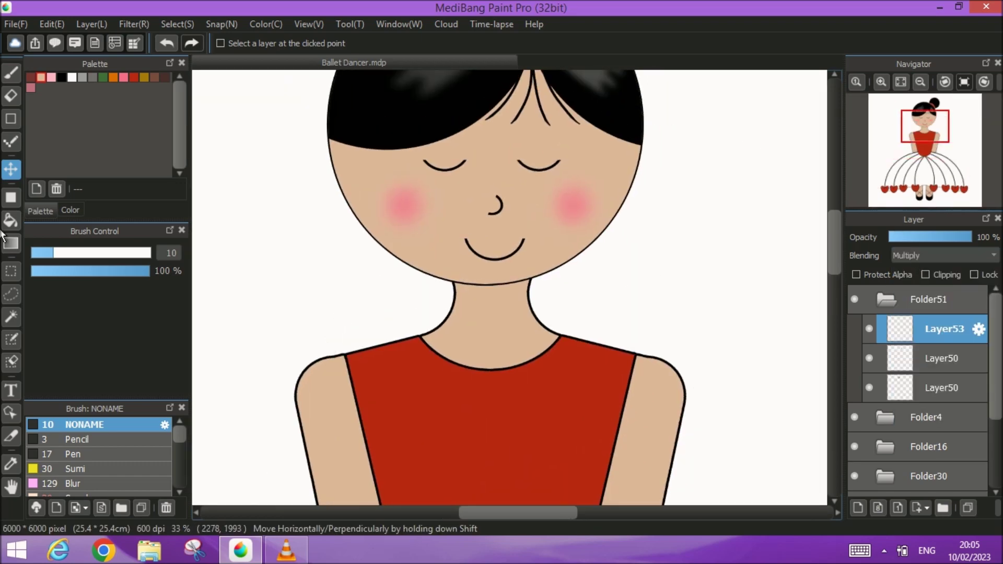
{"action": "left_click", "coordinate": [12, 317]}
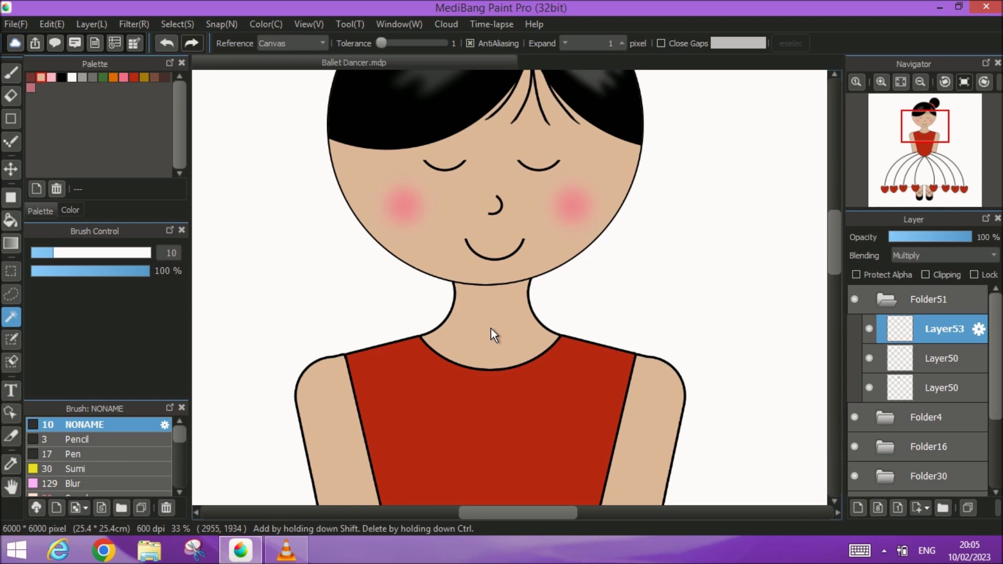
{"action": "left_click", "coordinate": [491, 328]}
{"action": "key", "text": "b"}
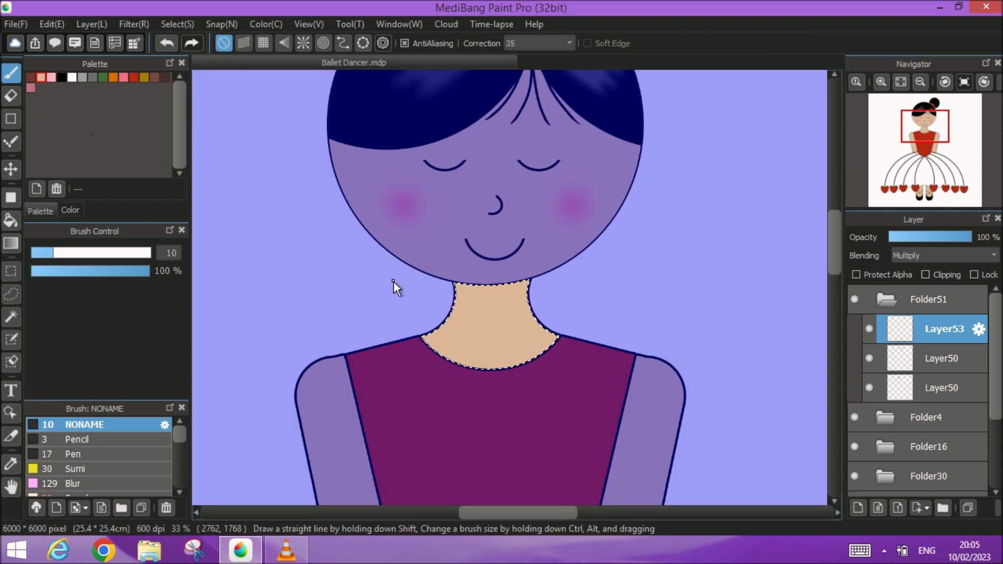
{"action": "left_click_drag", "start_coordinate": [62, 250], "coordinate": [108, 253]}
{"action": "left_click_drag", "start_coordinate": [495, 293], "coordinate": [516, 286]}
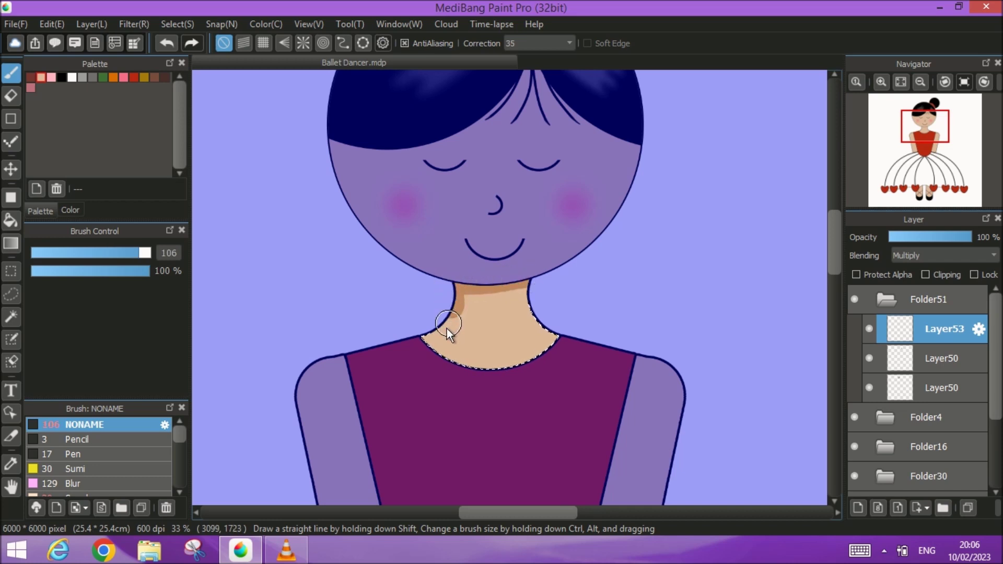
{"action": "mouse_move", "coordinate": [434, 344]}
{"action": "left_mouse_down"}
{"action": "mouse_move", "coordinate": [416, 352]}
{"action": "mouse_move", "coordinate": [424, 364]}
{"action": "left_mouse_up"}
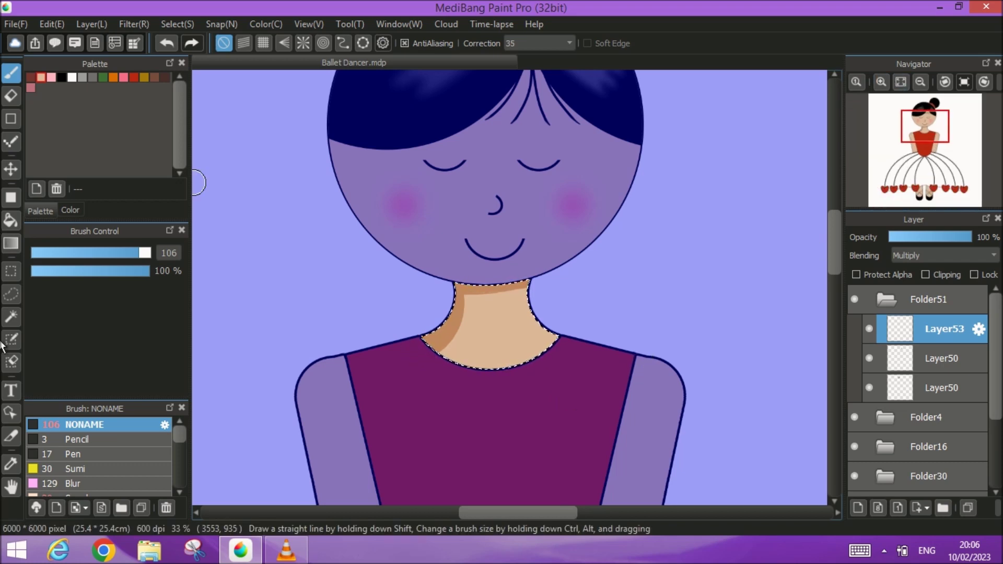
{"action": "left_click", "coordinate": [12, 316]}
{"action": "left_click", "coordinate": [792, 43]}
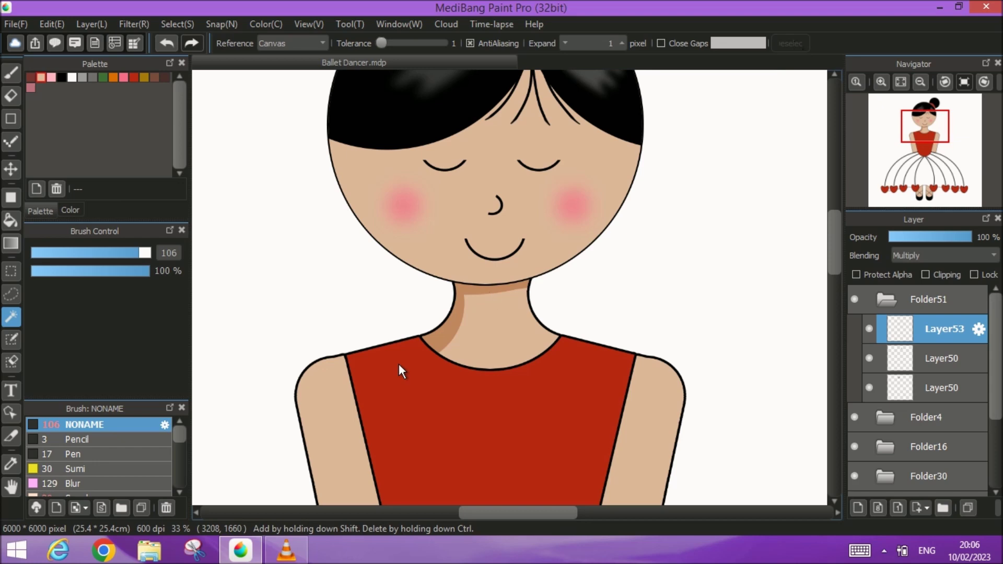
- Paint skin-coloured shading on the forehead beneath the hair parting, around the loose strands, with the size 106 brush
{"action": "left_click_drag", "start_coordinate": [491, 422], "coordinate": [462, 453]}
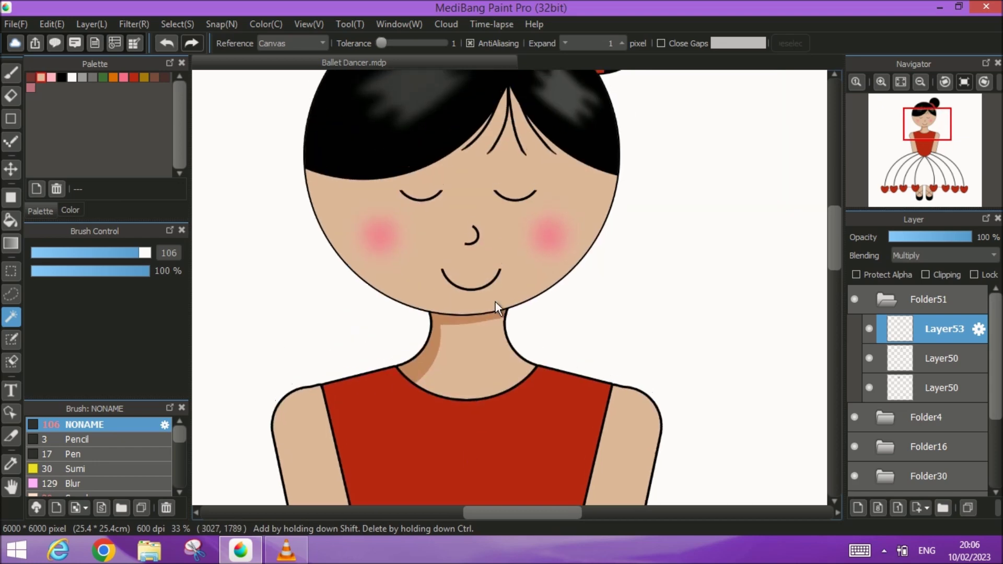
{"action": "left_click_drag", "start_coordinate": [511, 265], "coordinate": [449, 407]}
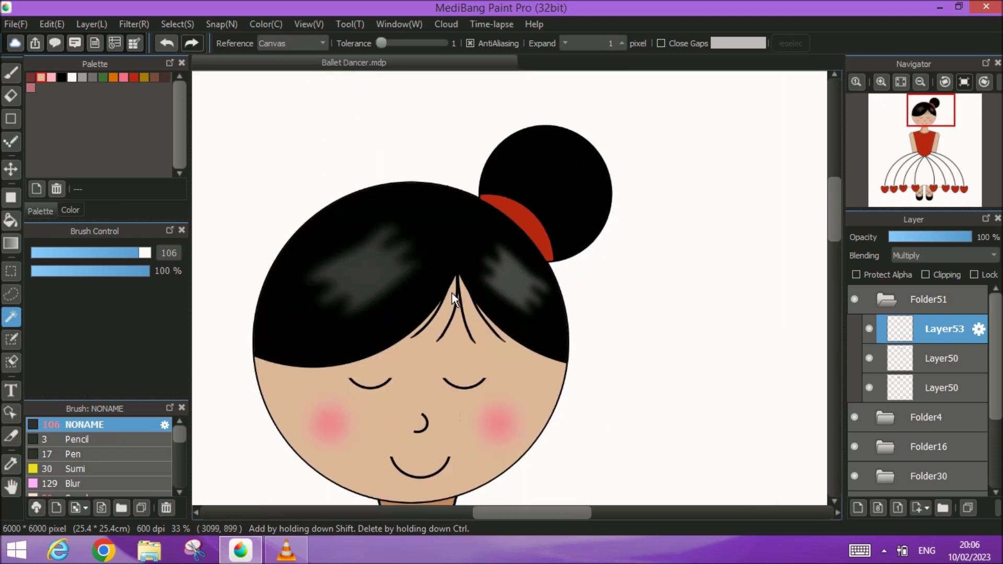
{"action": "scroll", "coordinate": [453, 293], "scroll_direction": "up", "scroll_amount": 4}
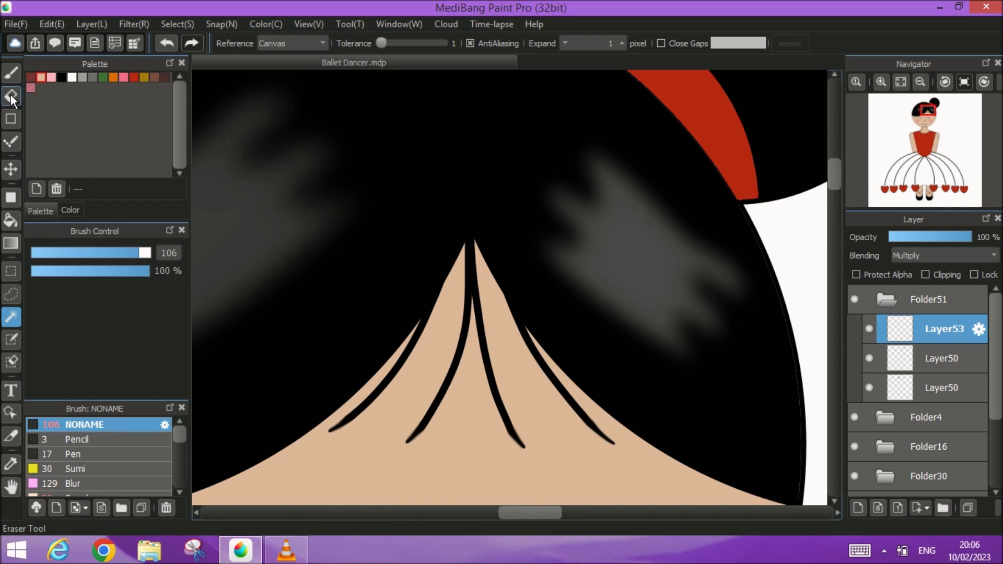
{"action": "left_click", "coordinate": [11, 73]}
{"action": "mouse_move", "coordinate": [603, 376]}
{"action": "left_mouse_down"}
{"action": "mouse_move", "coordinate": [547, 344]}
{"action": "mouse_move", "coordinate": [477, 250]}
{"action": "mouse_move", "coordinate": [456, 304]}
{"action": "mouse_move", "coordinate": [389, 369]}
{"action": "mouse_move", "coordinate": [290, 396]}
{"action": "mouse_move", "coordinate": [255, 390]}
{"action": "left_mouse_up"}
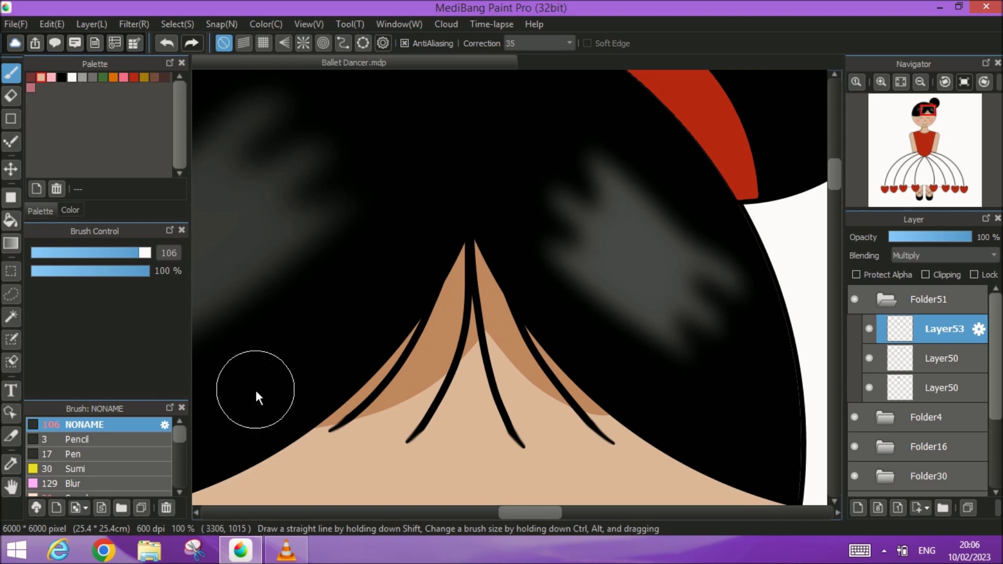
- Select the left arm with the Magic Wand and shade its shoulder and upper outer edge with the size 106 skin-coloured brush
{"action": "scroll", "coordinate": [382, 256], "scroll_direction": "down", "scroll_amount": 2}
{"action": "scroll", "coordinate": [381, 256], "scroll_direction": "down", "scroll_amount": 3}
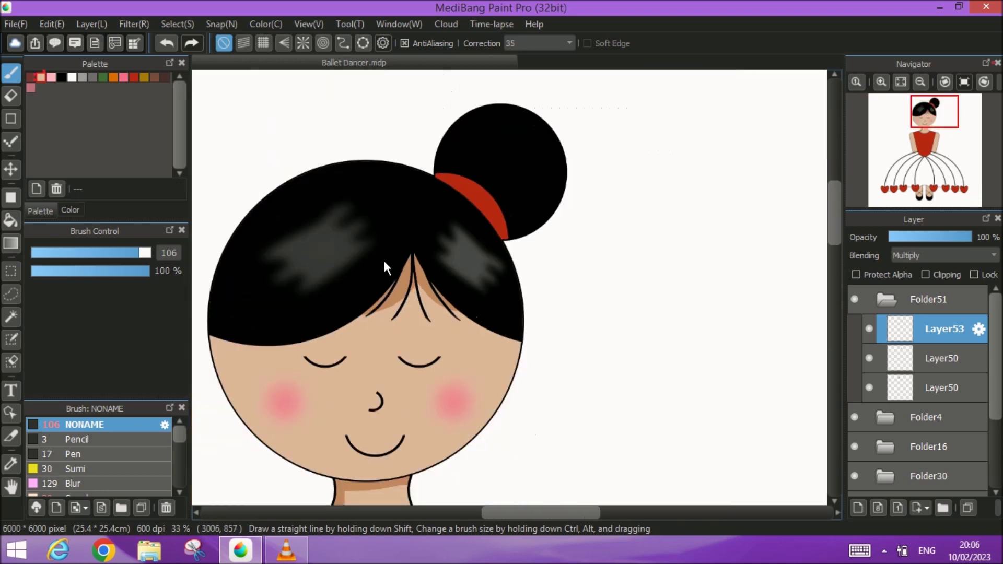
{"action": "scroll", "coordinate": [351, 267], "scroll_direction": "down", "scroll_amount": 1}
{"action": "scroll", "coordinate": [348, 288], "scroll_direction": "down", "scroll_amount": 2}
{"action": "scroll", "coordinate": [438, 265], "scroll_direction": "down", "scroll_amount": 1}
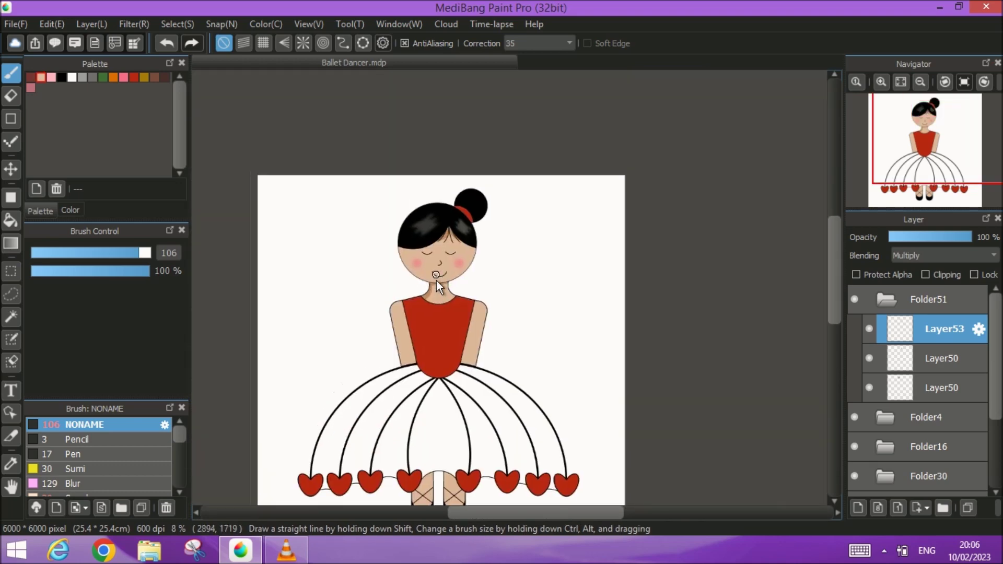
{"action": "scroll", "coordinate": [436, 282], "scroll_direction": "up", "scroll_amount": 4}
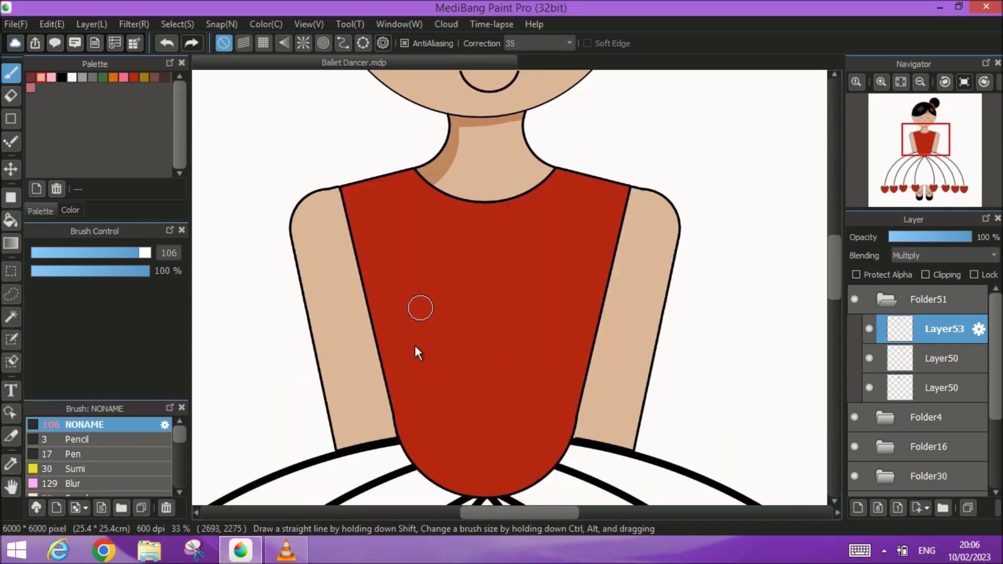
{"action": "scroll", "coordinate": [415, 314], "scroll_direction": "down", "scroll_amount": 2}
{"action": "scroll", "coordinate": [404, 239], "scroll_direction": "down", "scroll_amount": 1}
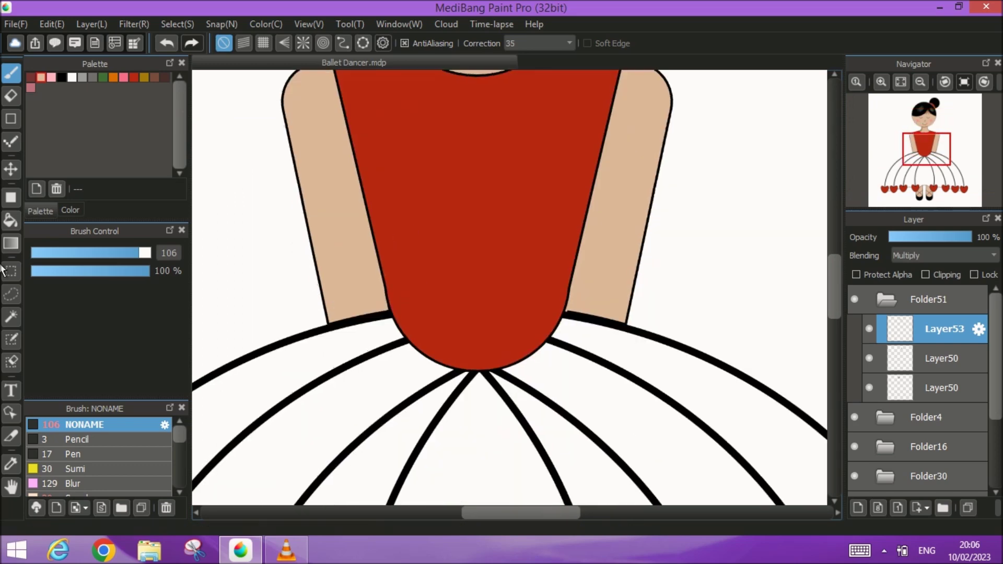
{"action": "left_click", "coordinate": [11, 318]}
{"action": "left_click", "coordinate": [352, 297]}
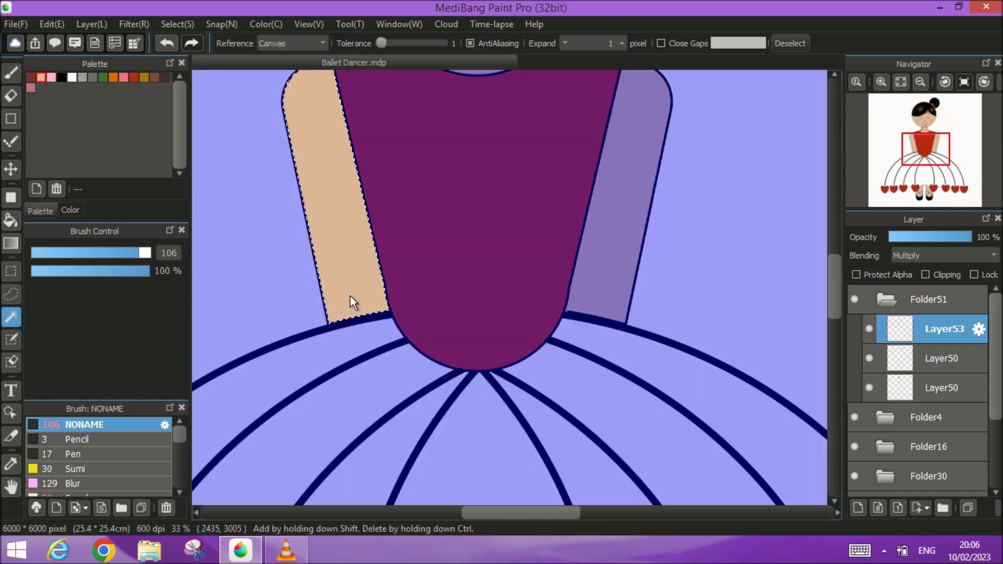
{"action": "left_click", "coordinate": [10, 73]}
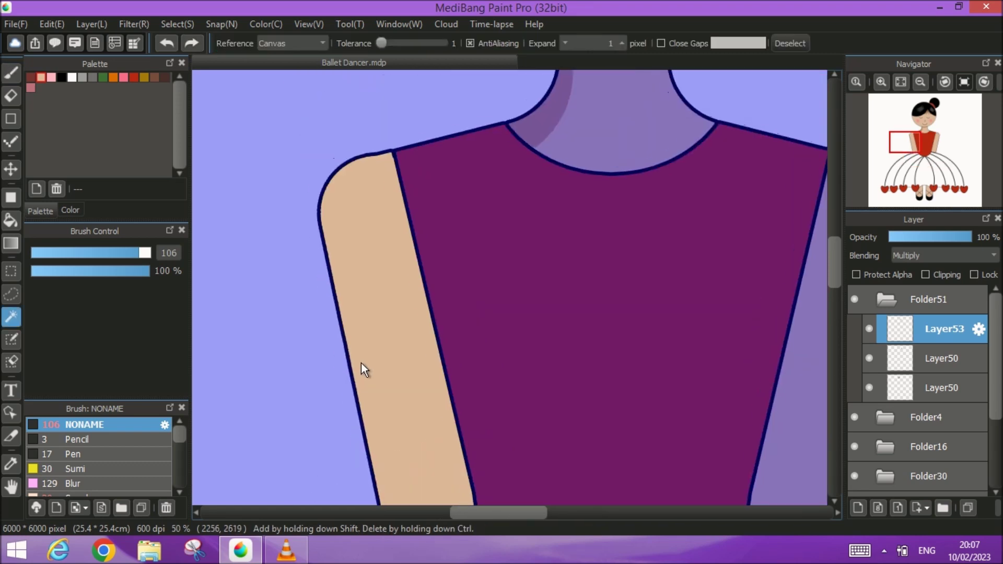
{"action": "left_click", "coordinate": [380, 297]}
{"action": "left_click", "coordinate": [11, 74]}
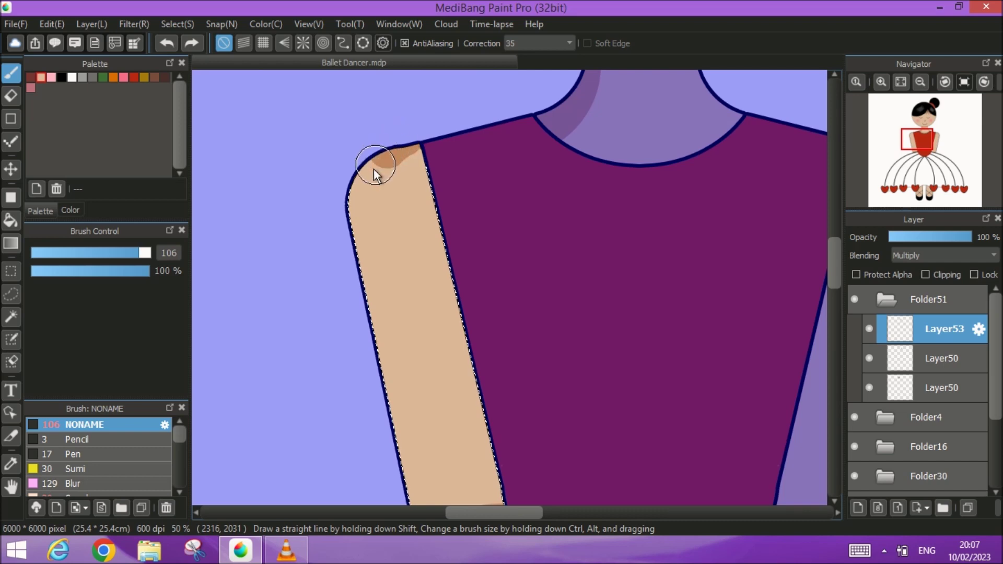
{"action": "mouse_move", "coordinate": [360, 208]}
{"action": "left_mouse_down"}
{"action": "mouse_move", "coordinate": [352, 235]}
{"action": "mouse_move", "coordinate": [362, 365]}
{"action": "left_mouse_up"}
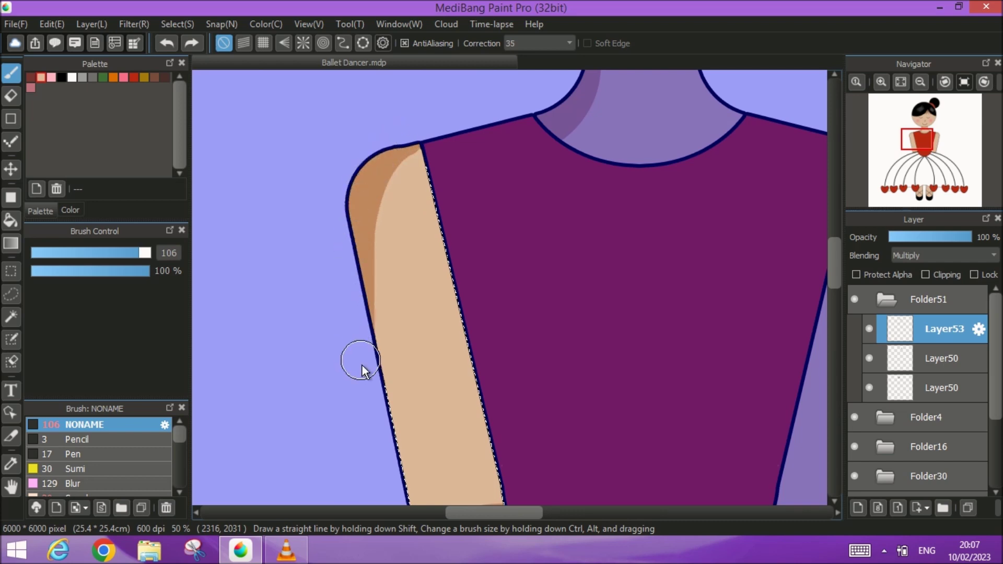
- Try shading the lower end of the left arm along the skirt line and its outer corner
{"action": "scroll", "coordinate": [410, 405], "scroll_direction": "down", "scroll_amount": 4}
{"action": "scroll", "coordinate": [417, 252], "scroll_direction": "up", "scroll_amount": 2}
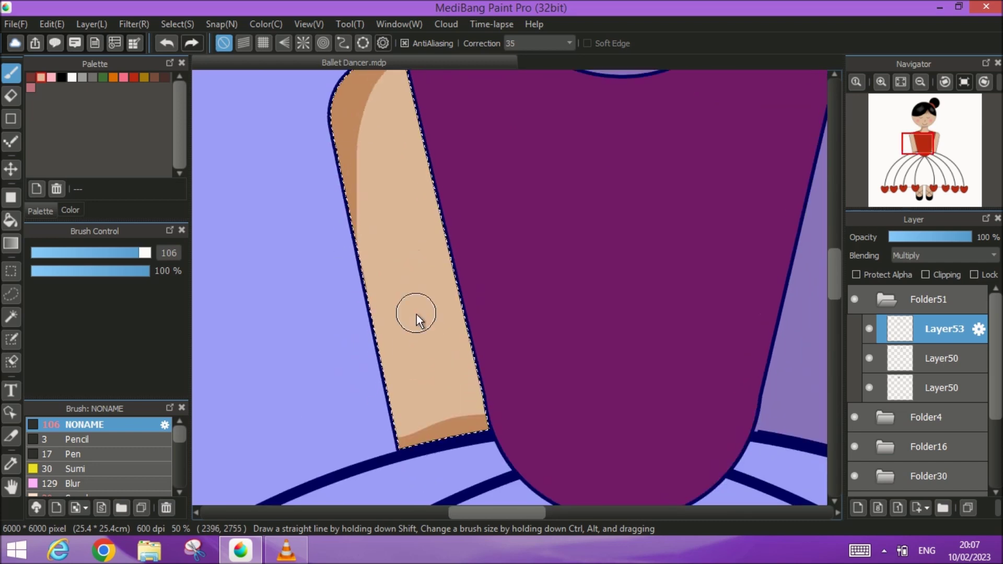
{"action": "mouse_move", "coordinate": [378, 433]}
{"action": "left_mouse_down"}
{"action": "mouse_move", "coordinate": [381, 410]}
{"action": "mouse_move", "coordinate": [401, 449]}
{"action": "left_mouse_up"}
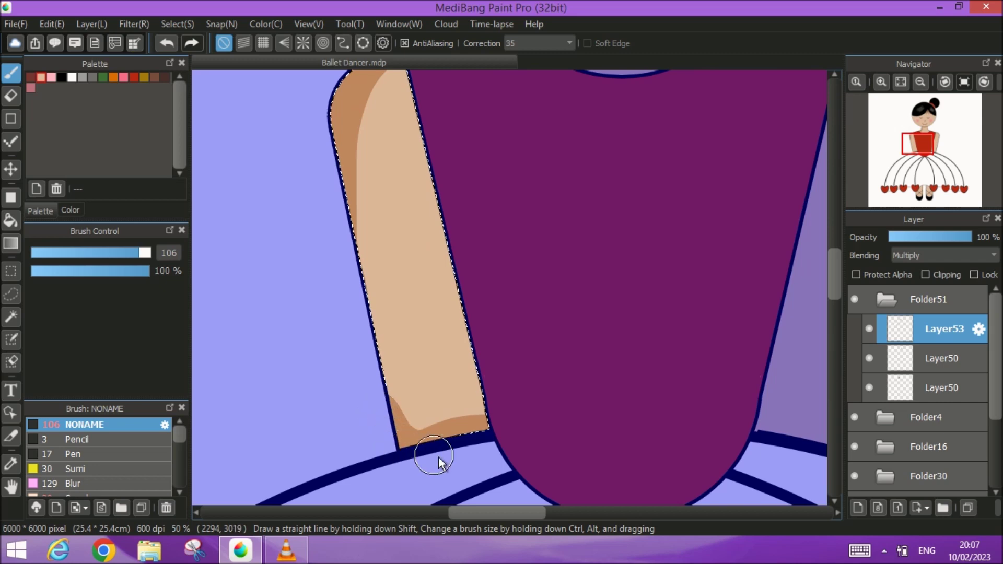
- Erase the shading at the left arm's lower end with the size 179 eraser
{"action": "left_click", "coordinate": [12, 95]}
{"action": "key", "text": "ctrl+d"}
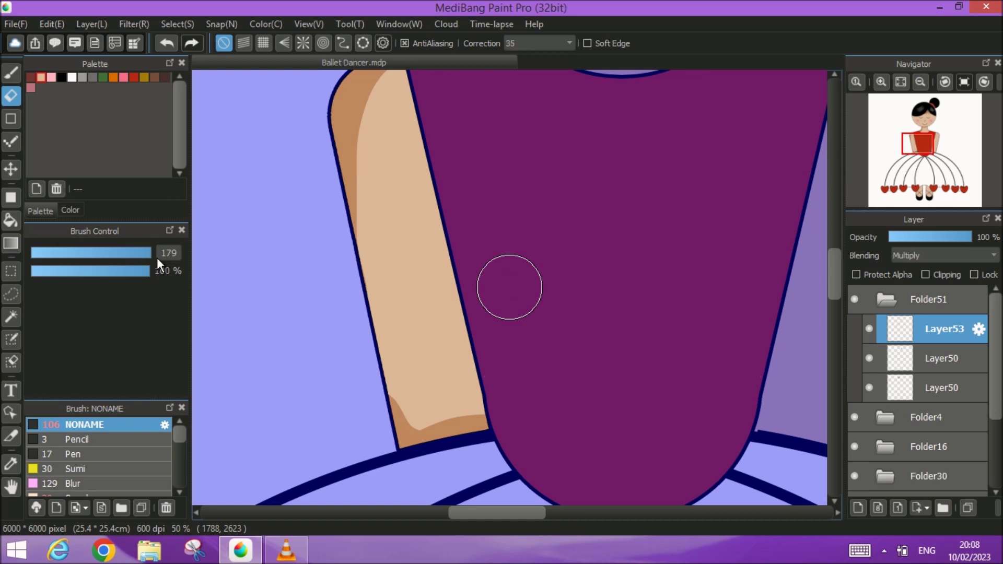
{"action": "mouse_move", "coordinate": [390, 389]}
{"action": "left_mouse_down"}
{"action": "mouse_move", "coordinate": [524, 426]}
{"action": "mouse_move", "coordinate": [502, 380]}
{"action": "left_mouse_up"}
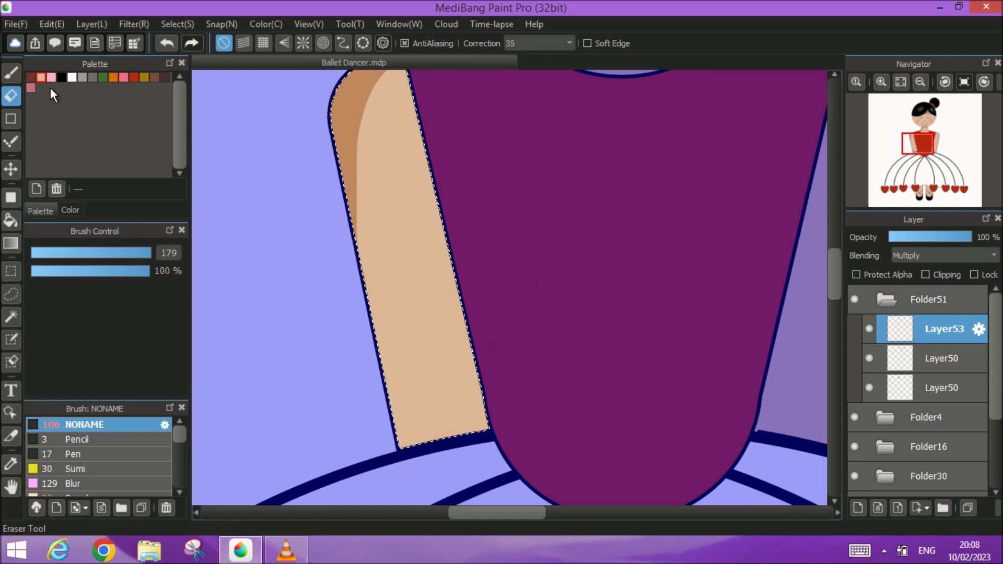
{"action": "scroll", "coordinate": [282, 314], "scroll_direction": "right", "scroll_amount": 5}
{"action": "scroll", "coordinate": [357, 335], "scroll_direction": "left", "scroll_amount": 3}
{"action": "left_click_drag", "start_coordinate": [389, 283], "coordinate": [406, 298]}
{"action": "key", "text": "ctrl+z"}
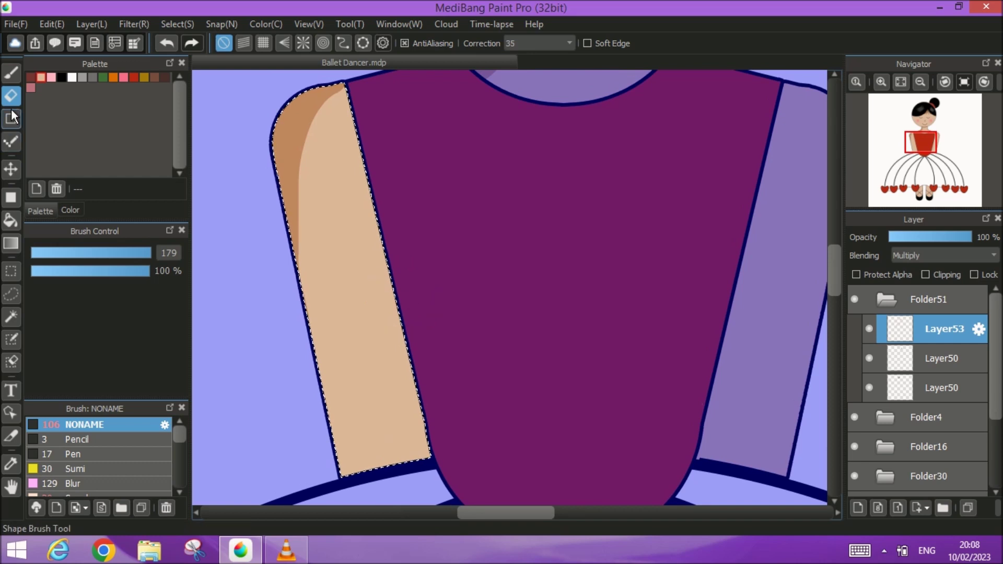
- Paint curved shading across the left arm's lower outer corner and skirt edge with the size 106 brush, and deselect
{"action": "left_click", "coordinate": [12, 72]}
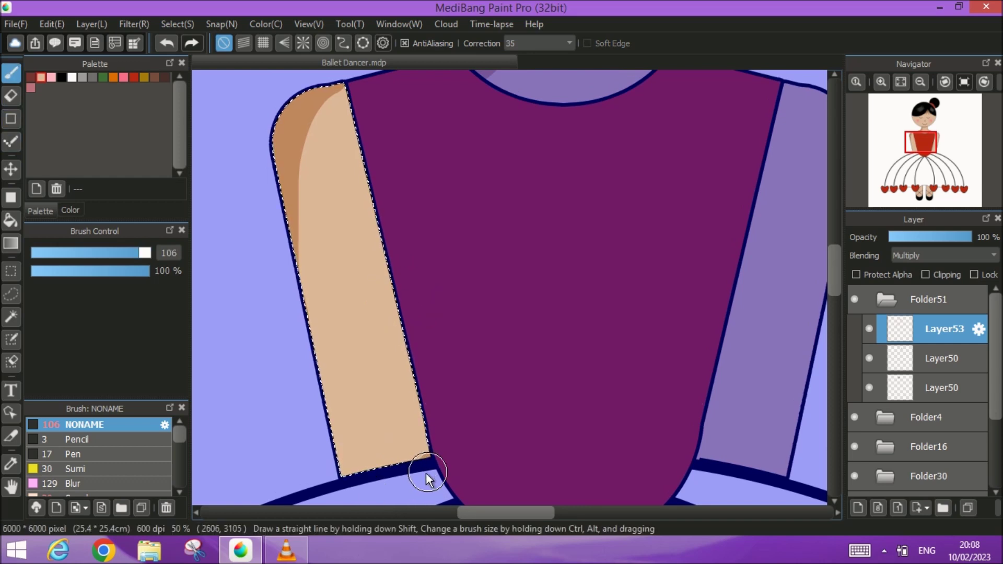
{"action": "mouse_move", "coordinate": [346, 446]}
{"action": "left_mouse_down"}
{"action": "mouse_move", "coordinate": [291, 394]}
{"action": "mouse_move", "coordinate": [317, 449]}
{"action": "mouse_move", "coordinate": [375, 490]}
{"action": "left_mouse_up"}
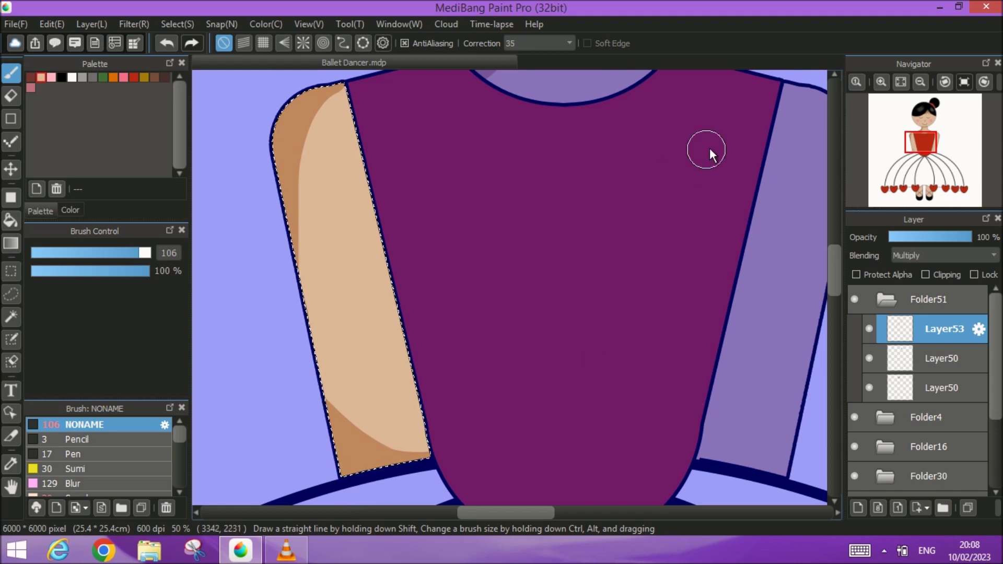
{"action": "left_click", "coordinate": [11, 315]}
{"action": "left_click", "coordinate": [788, 43]}
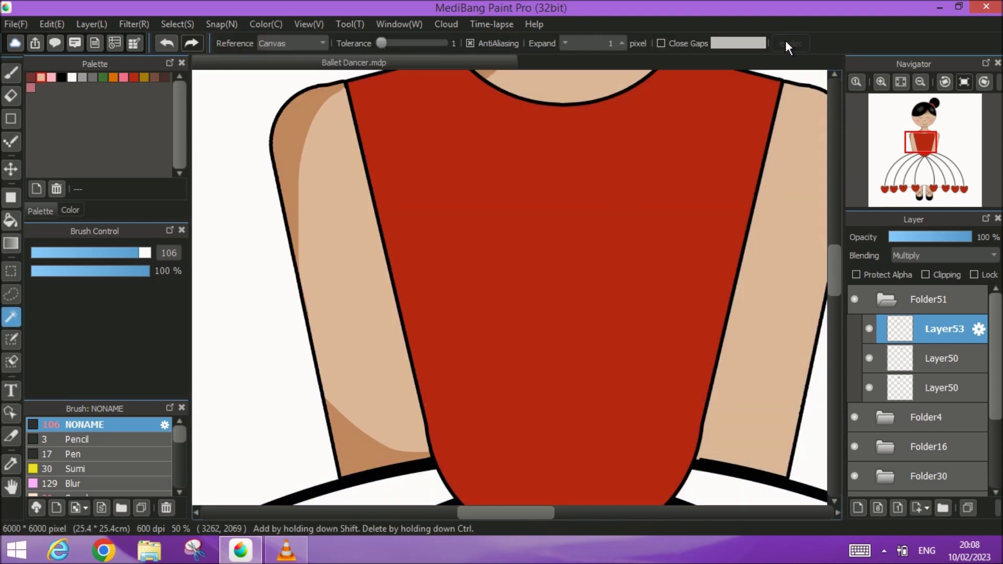
- Select the upper skin section of the left leg, above the crossed ribbons, and get the size 106 brush ready
{"action": "scroll", "coordinate": [542, 385], "scroll_direction": "down", "scroll_amount": 5}
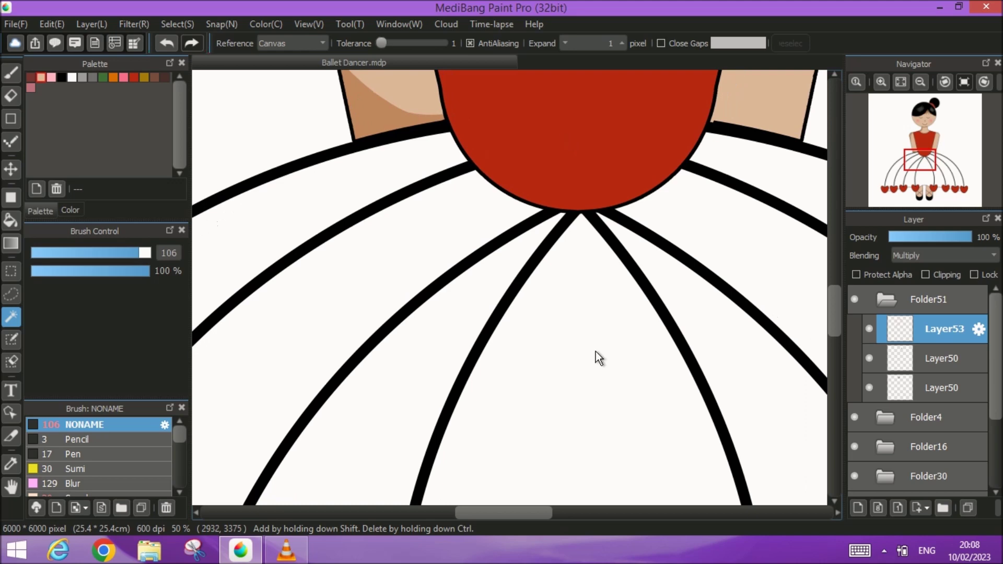
{"action": "scroll", "coordinate": [568, 142], "scroll_direction": "down", "scroll_amount": 6}
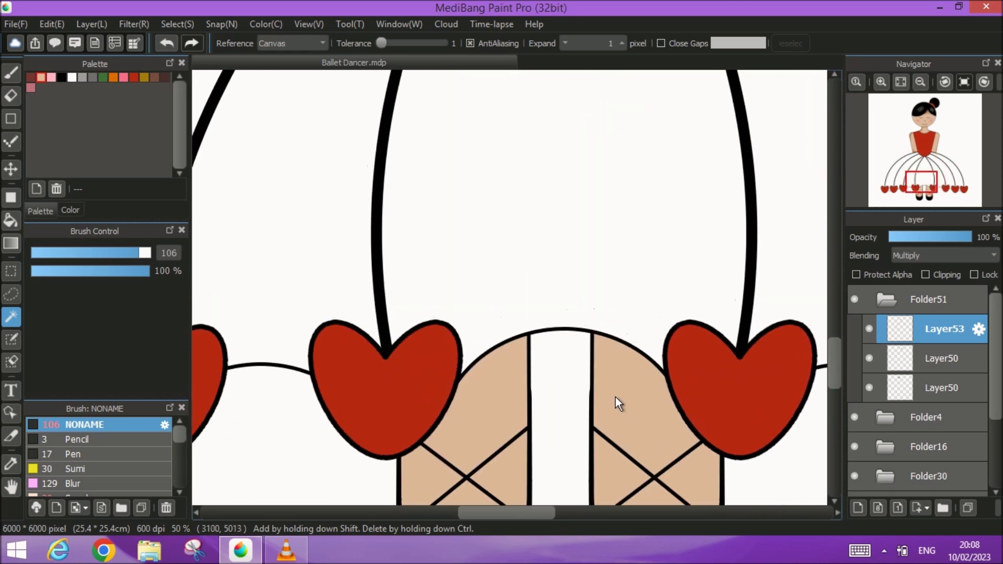
{"action": "left_click", "coordinate": [487, 428]}
{"action": "left_click", "coordinate": [12, 73]}
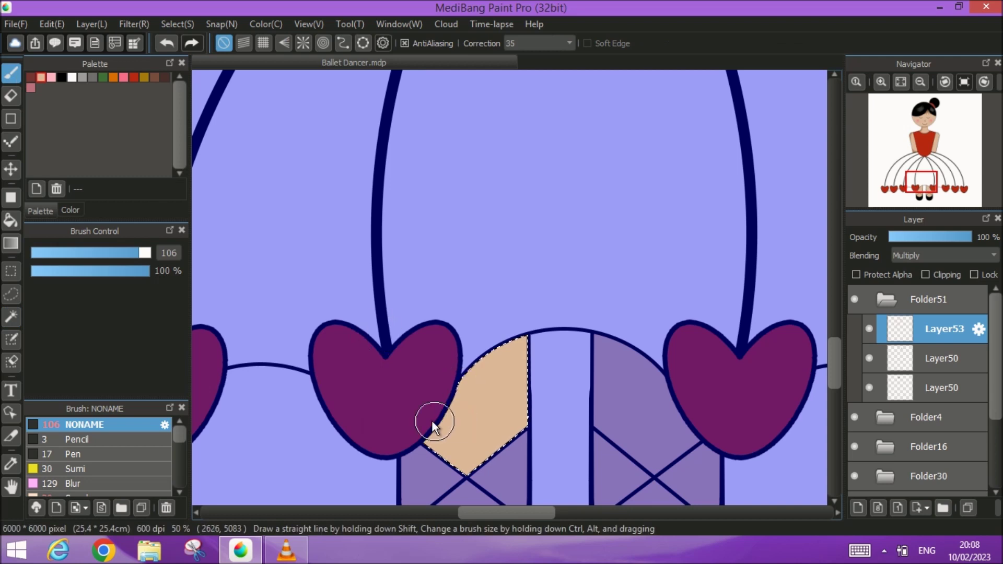
{"action": "left_click_drag", "start_coordinate": [424, 429], "coordinate": [428, 408]}
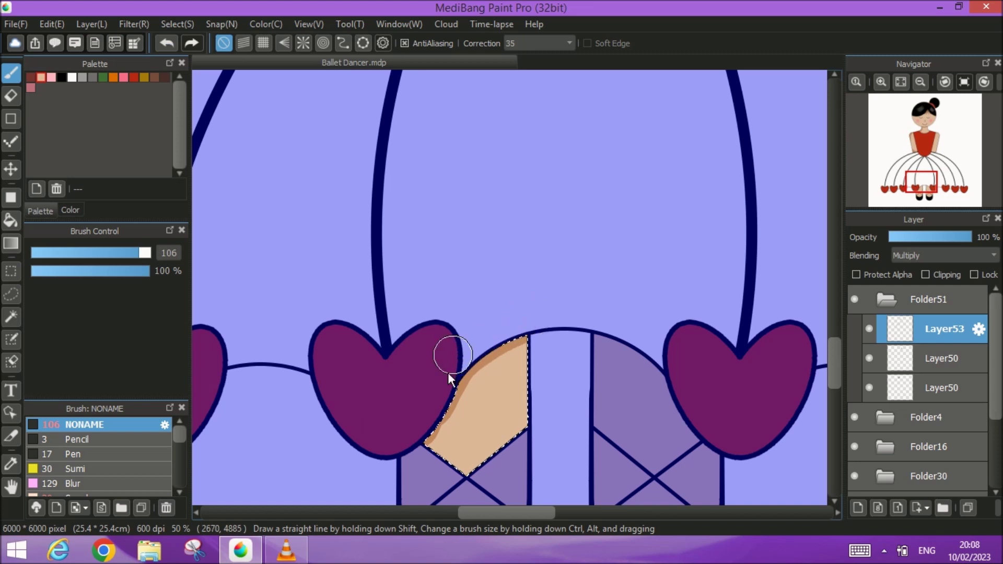
{"action": "left_click", "coordinate": [167, 43]}
{"action": "left_click", "coordinate": [167, 44]}
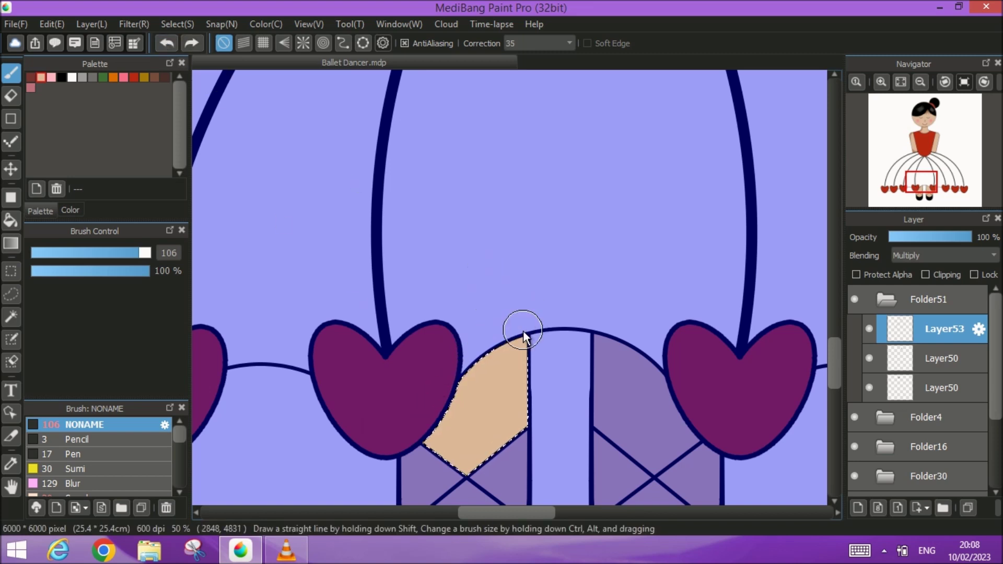
- Shade the left leg's upper section along the skirt and heart, shade the top of the outer triangle beneath the heart, and deselect
{"action": "left_click_drag", "start_coordinate": [521, 332], "coordinate": [510, 341]}
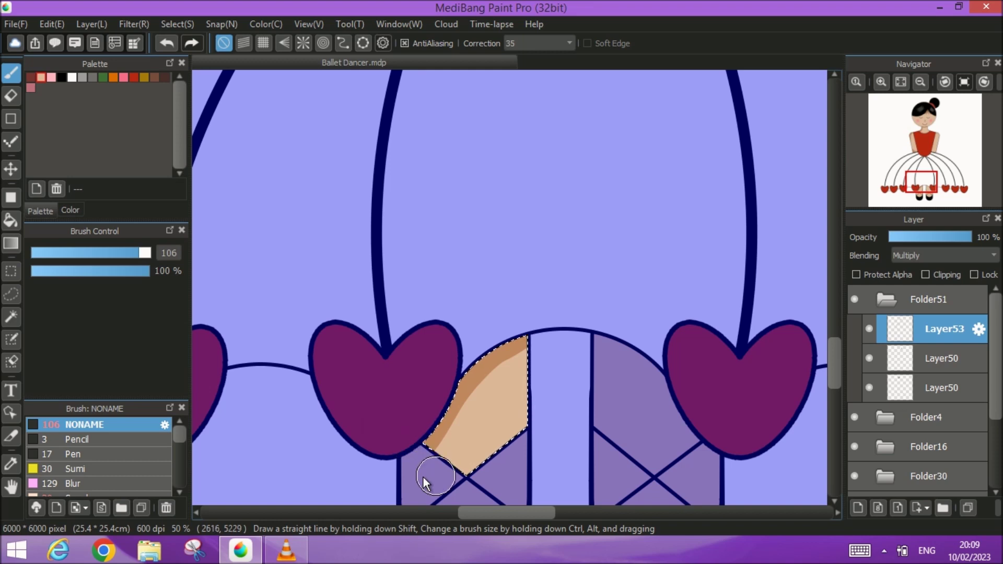
{"action": "left_click", "coordinate": [12, 317]}
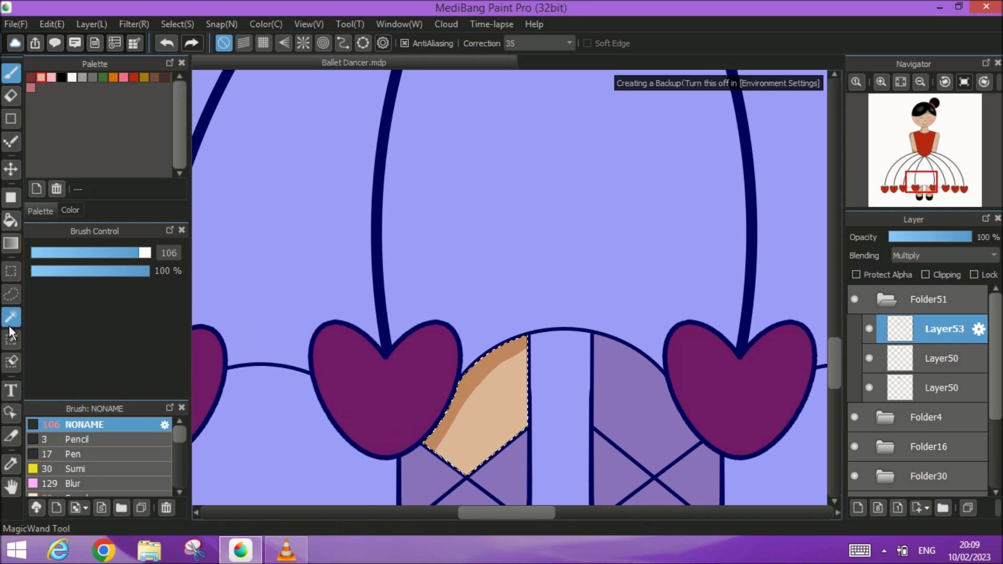
{"action": "left_click", "coordinate": [424, 465]}
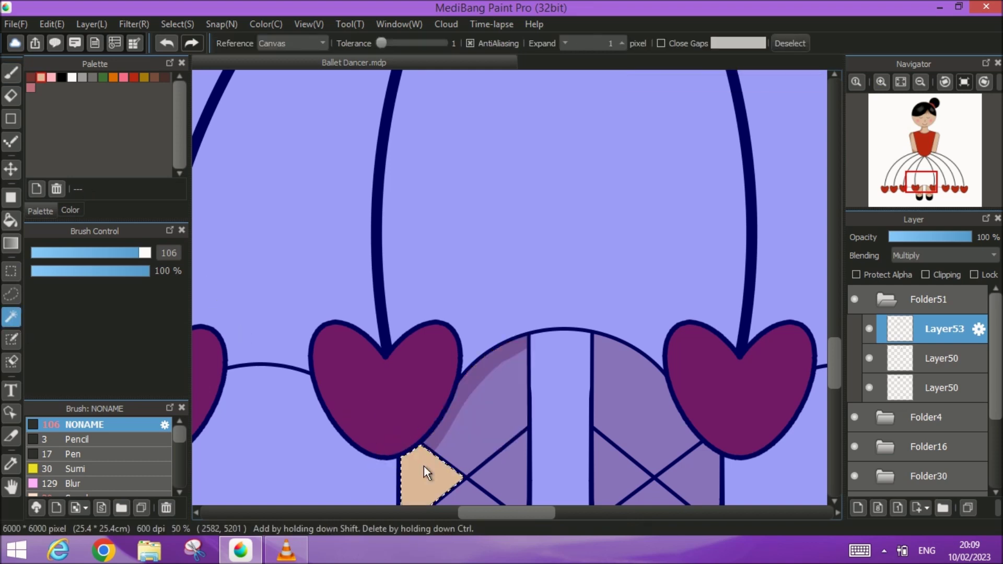
{"action": "scroll", "coordinate": [417, 443], "scroll_direction": "down", "scroll_amount": 3}
{"action": "left_click", "coordinate": [12, 72]}
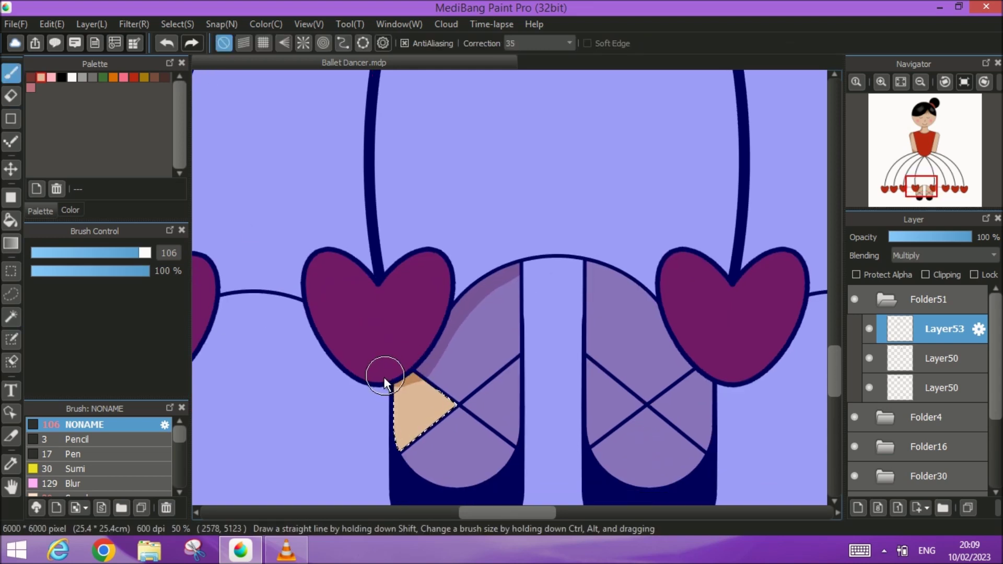
{"action": "left_click_drag", "start_coordinate": [410, 365], "coordinate": [402, 376]}
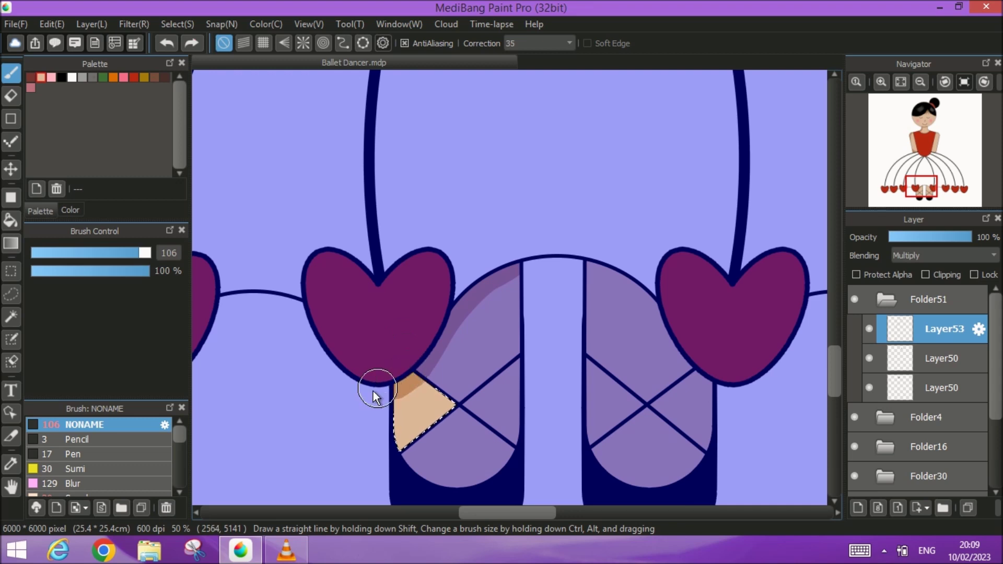
{"action": "left_click", "coordinate": [12, 316]}
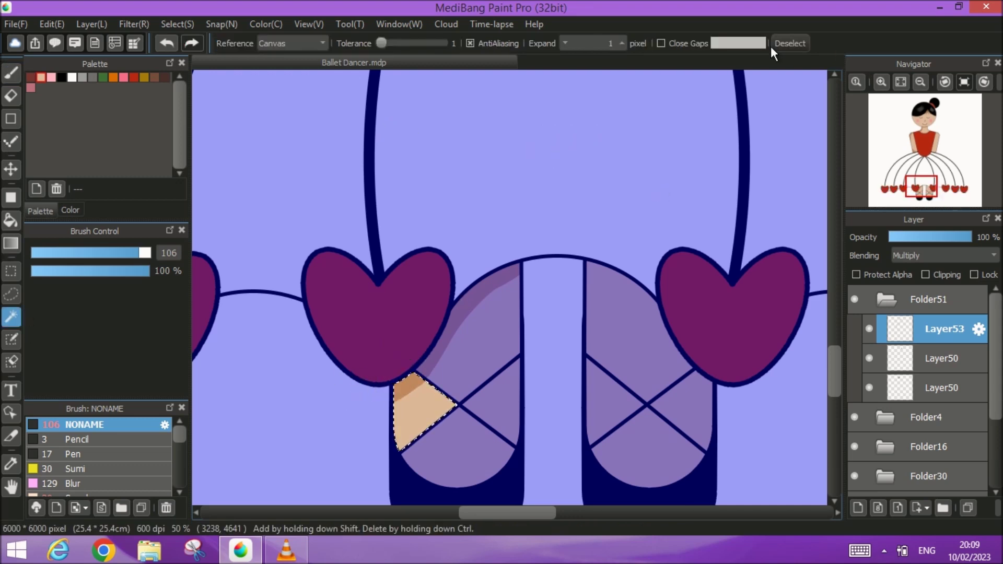
{"action": "left_click", "coordinate": [782, 45]}
- Select the right leg's upper skin section and shade it along the skirt hem and the heart's edge with the size 106 brush
{"action": "left_click", "coordinate": [897, 83]}
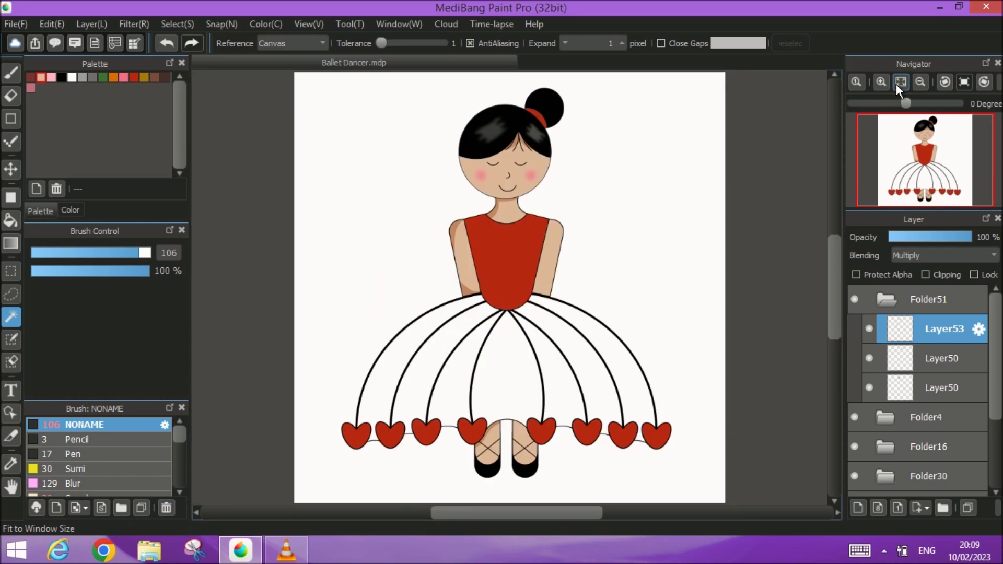
{"action": "scroll", "coordinate": [461, 396], "scroll_direction": "up", "scroll_amount": 3}
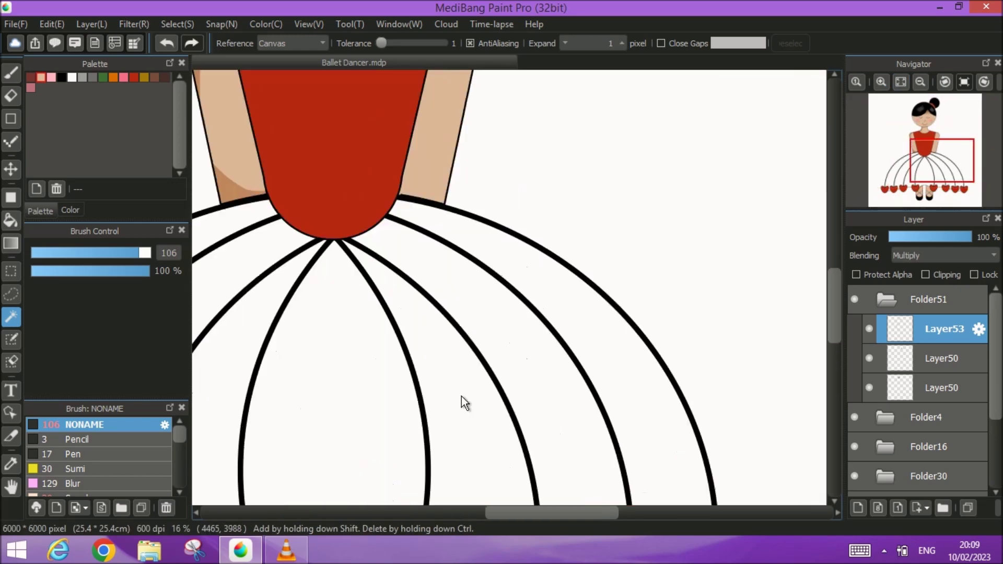
{"action": "scroll", "coordinate": [601, 194], "scroll_direction": "up", "scroll_amount": 2}
{"action": "left_click_drag", "start_coordinate": [601, 196], "coordinate": [587, 385]}
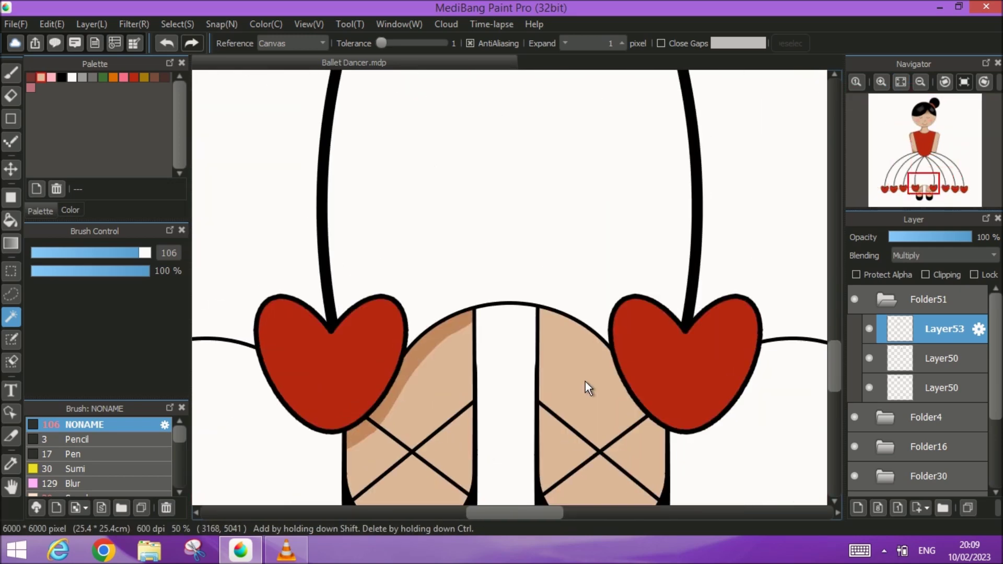
{"action": "left_click", "coordinate": [585, 382]}
{"action": "key", "text": "b"}
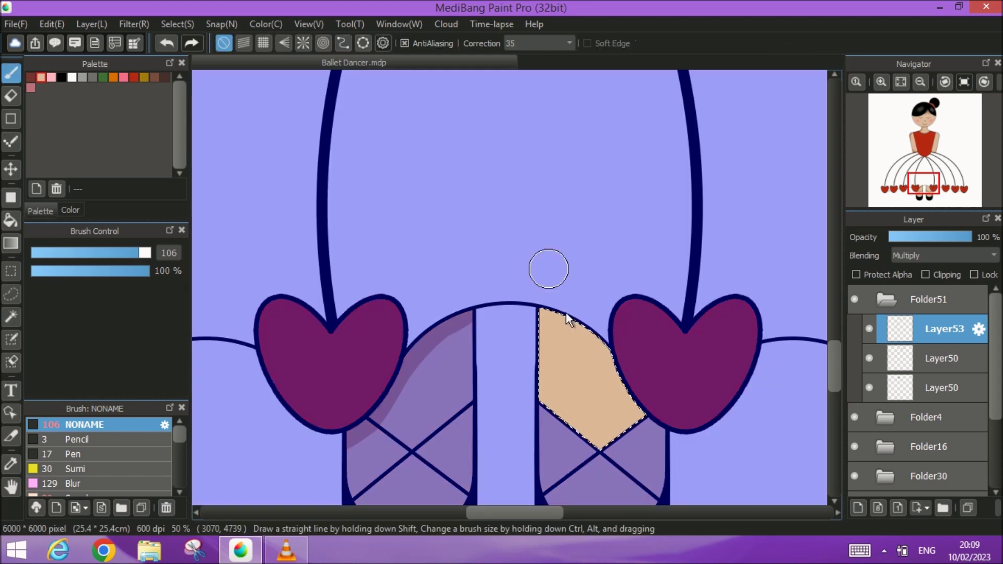
{"action": "mouse_move", "coordinate": [544, 301]}
{"action": "left_mouse_down"}
{"action": "mouse_move", "coordinate": [606, 340]}
{"action": "mouse_move", "coordinate": [635, 398]}
{"action": "left_mouse_up"}
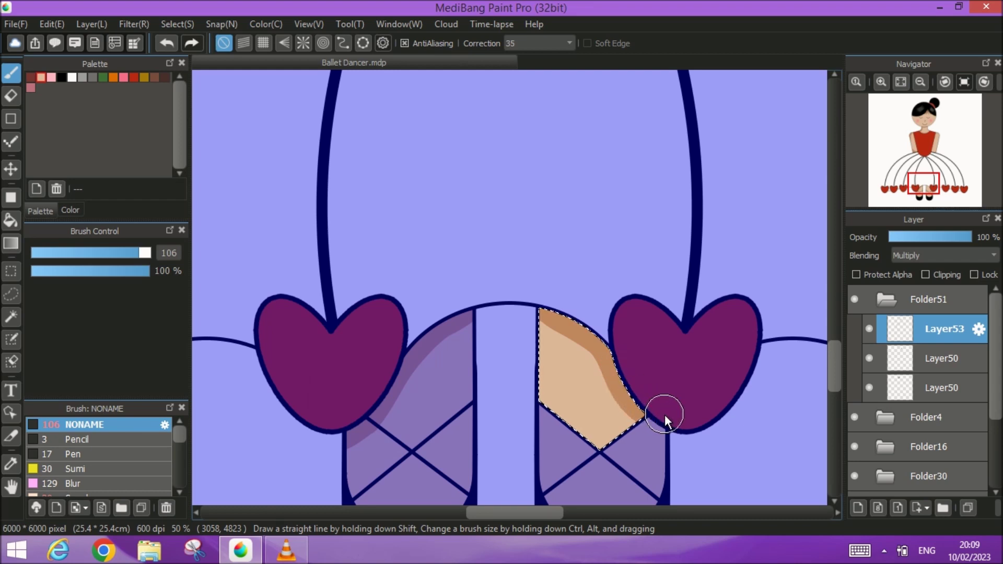
- Select the right leg's outer triangle beneath the heart, shade its top along the heart with the size 106 brush, and deselect
{"action": "left_click", "coordinate": [12, 316]}
{"action": "left_click", "coordinate": [655, 452]}
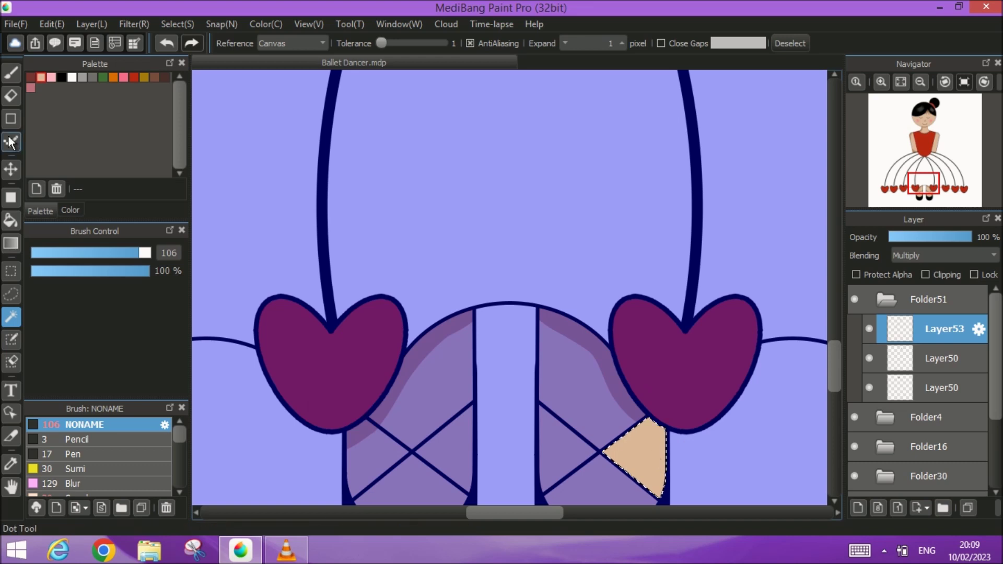
{"action": "left_click", "coordinate": [12, 73]}
{"action": "left_click", "coordinate": [650, 417]}
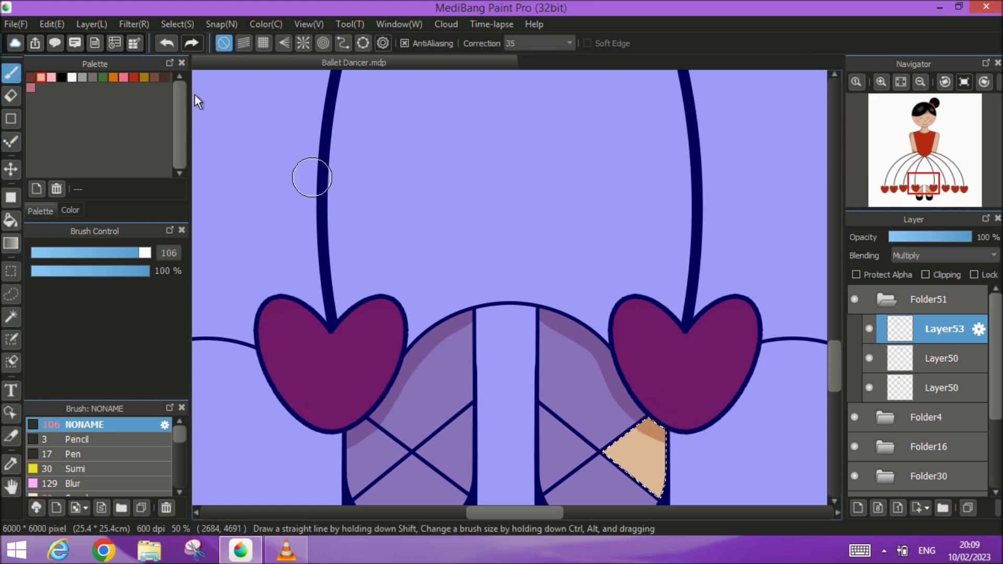
{"action": "left_click", "coordinate": [167, 42]}
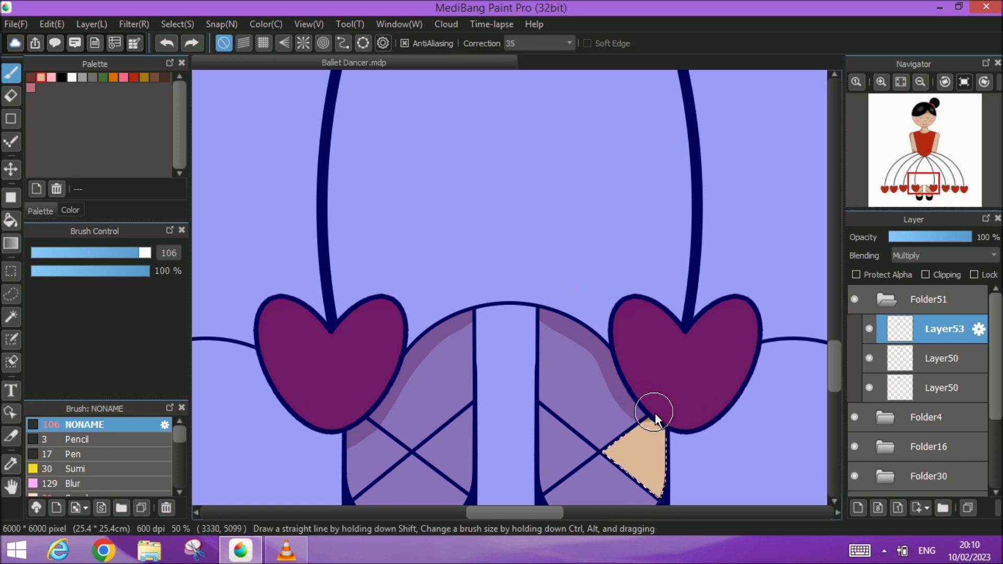
{"action": "key", "text": "w"}
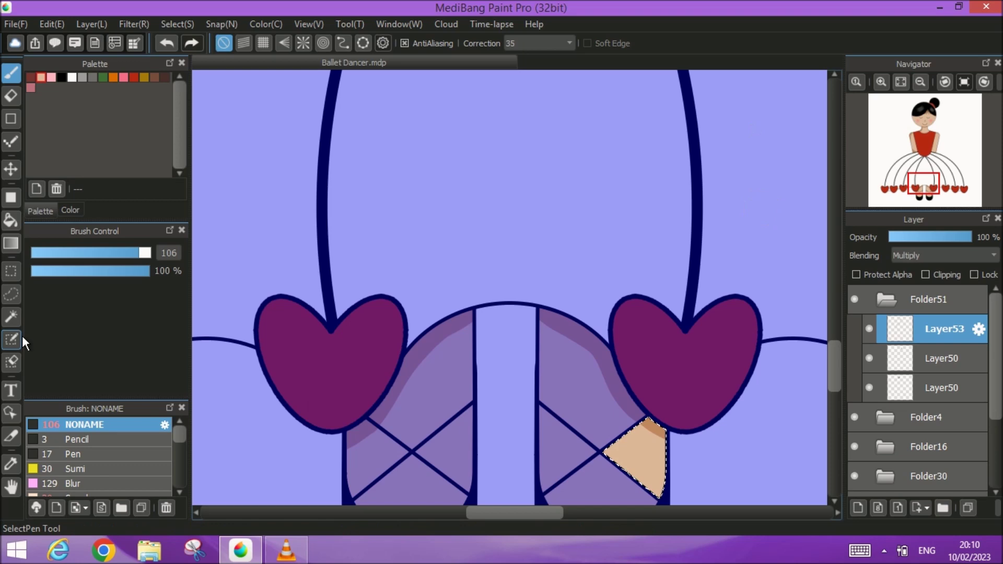
{"action": "key", "text": "ctrl+d"}
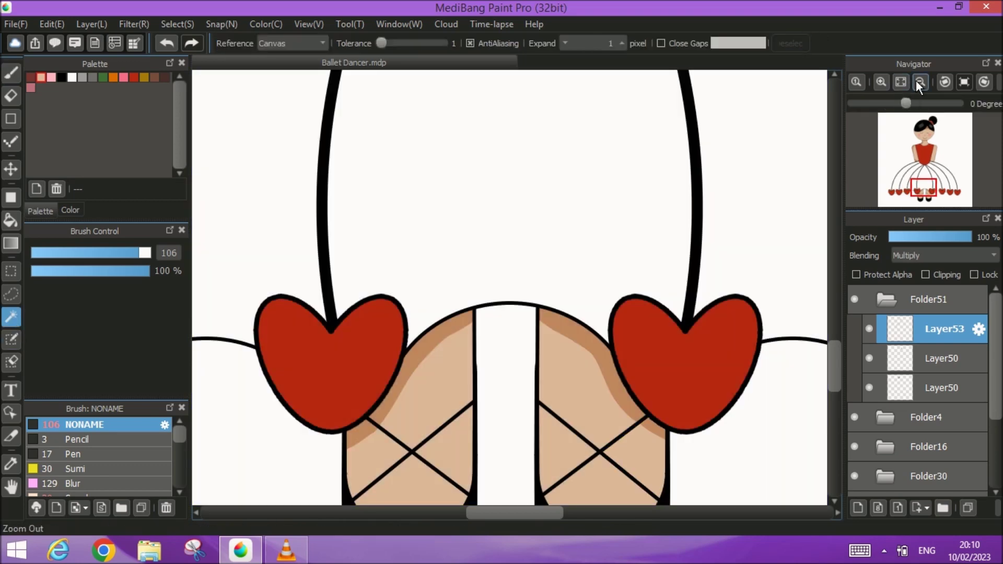
- Add a new layer above the skin shading and choose the light grey #CFC9C9 as the drawing colour
{"action": "left_click", "coordinate": [900, 82]}
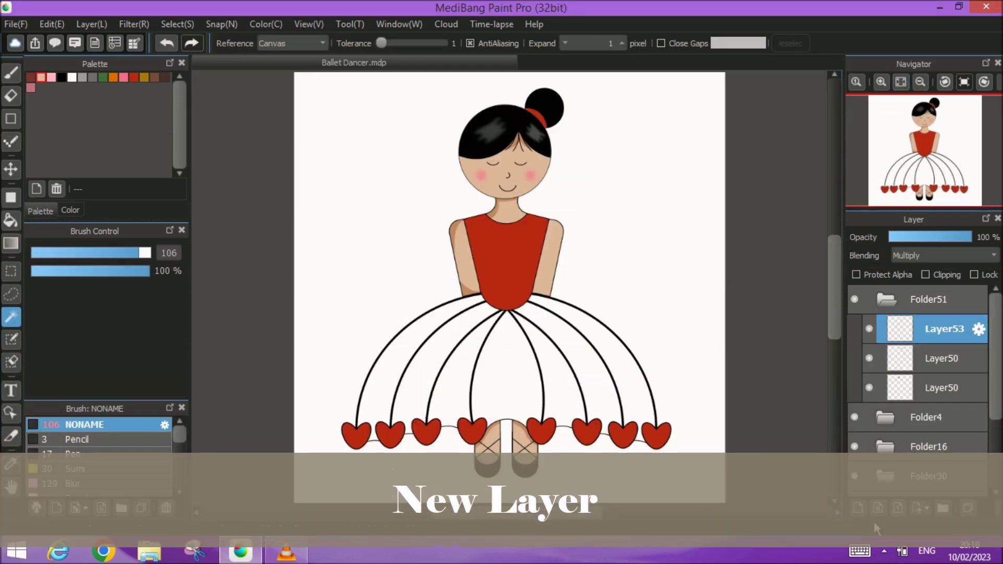
{"action": "left_click", "coordinate": [860, 509]}
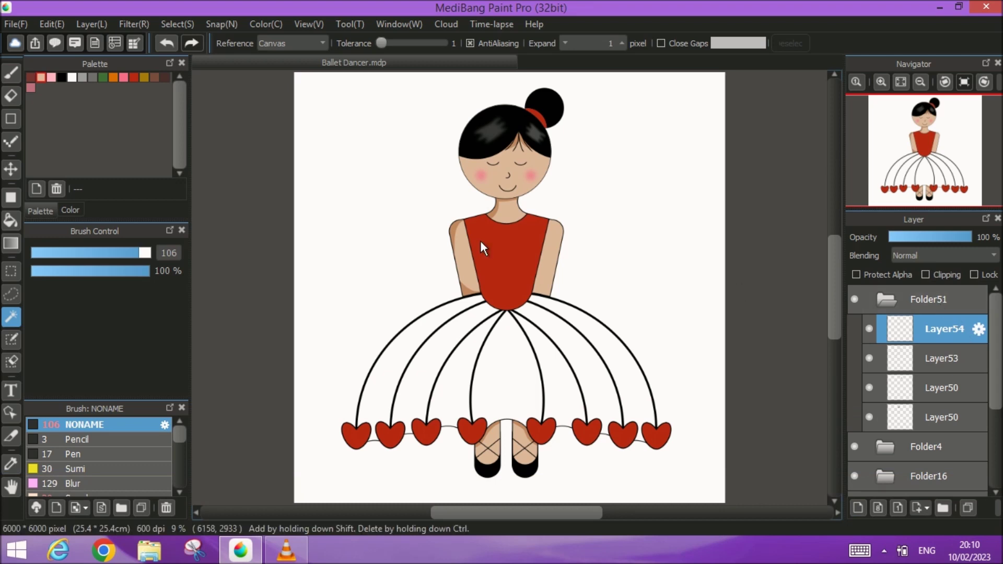
{"action": "left_click", "coordinate": [81, 78]}
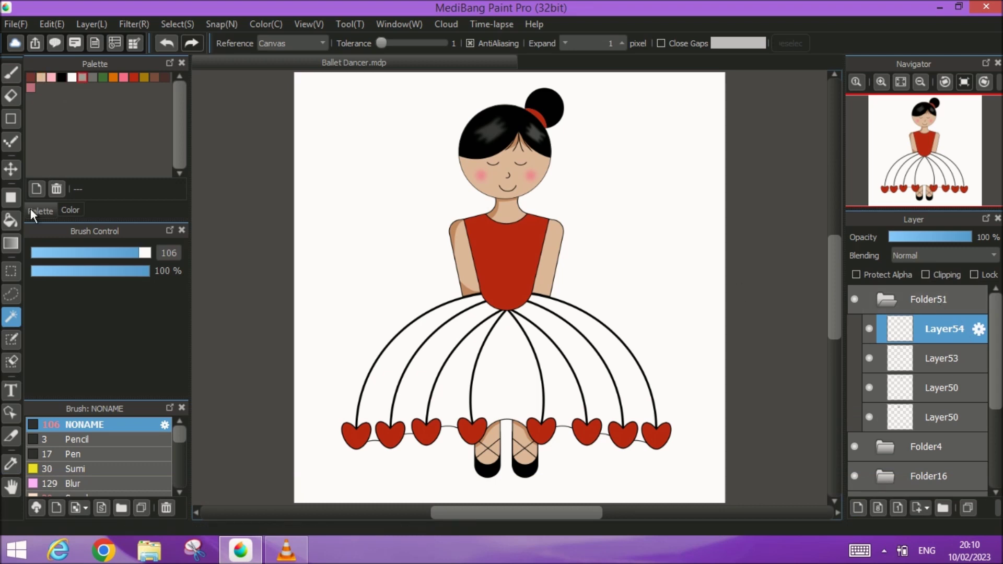
{"action": "left_click", "coordinate": [70, 78]}
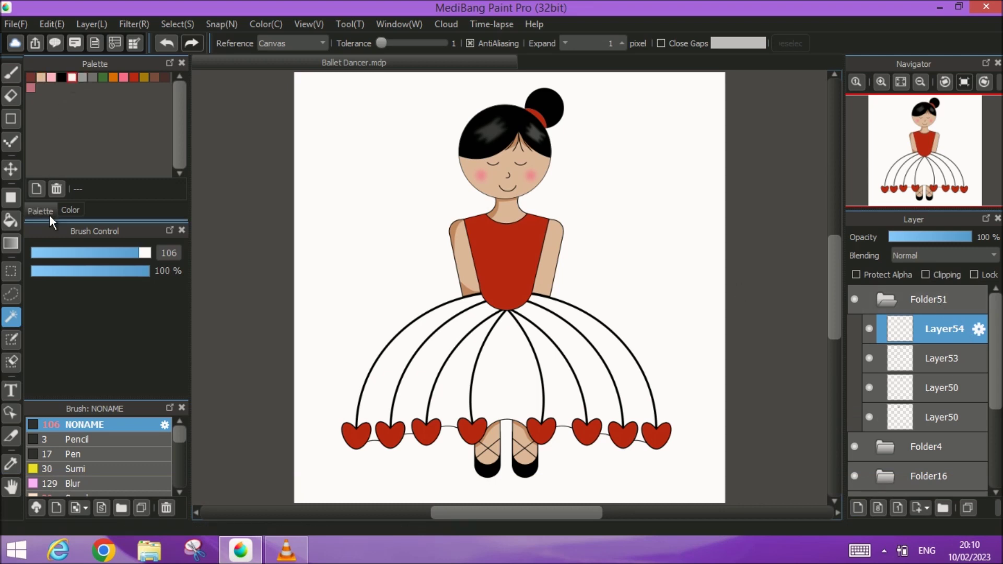
{"action": "left_click", "coordinate": [69, 210]}
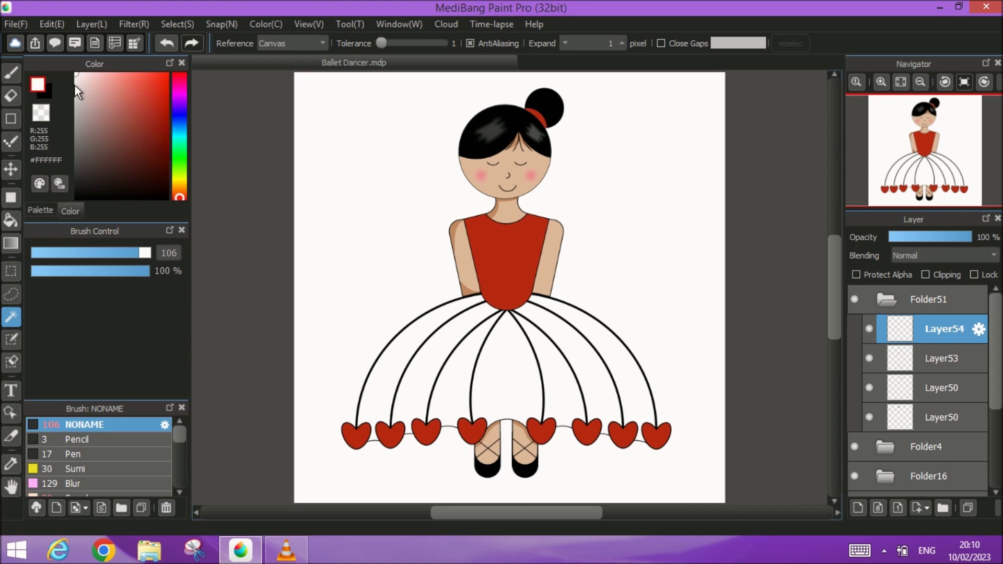
{"action": "left_click_drag", "start_coordinate": [77, 85], "coordinate": [78, 96]}
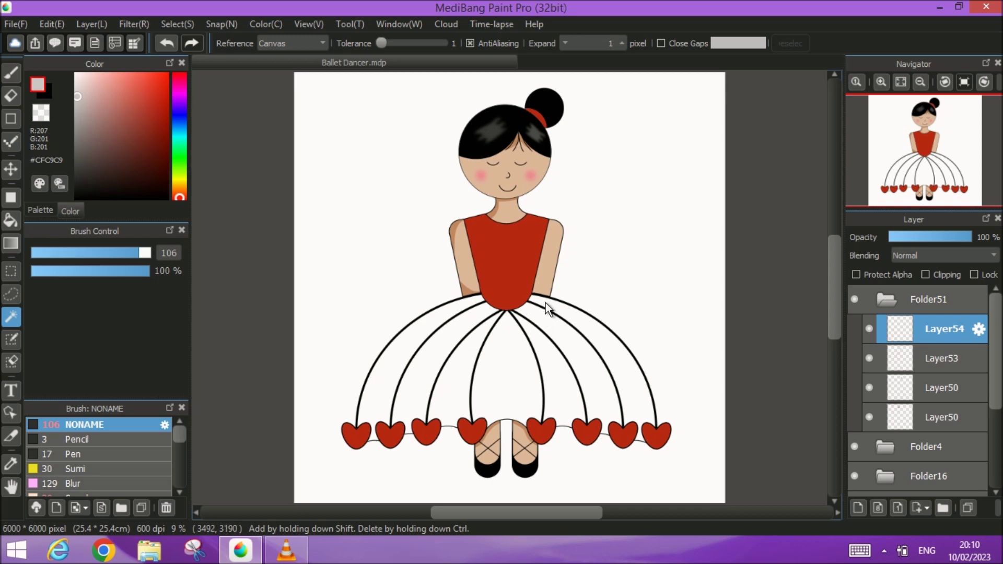
- Make an elliptical selection around the waist, centred on the rounded bodice tip and covering the skirt's upper edge
{"action": "scroll", "coordinate": [545, 302], "scroll_direction": "up", "scroll_amount": 8}
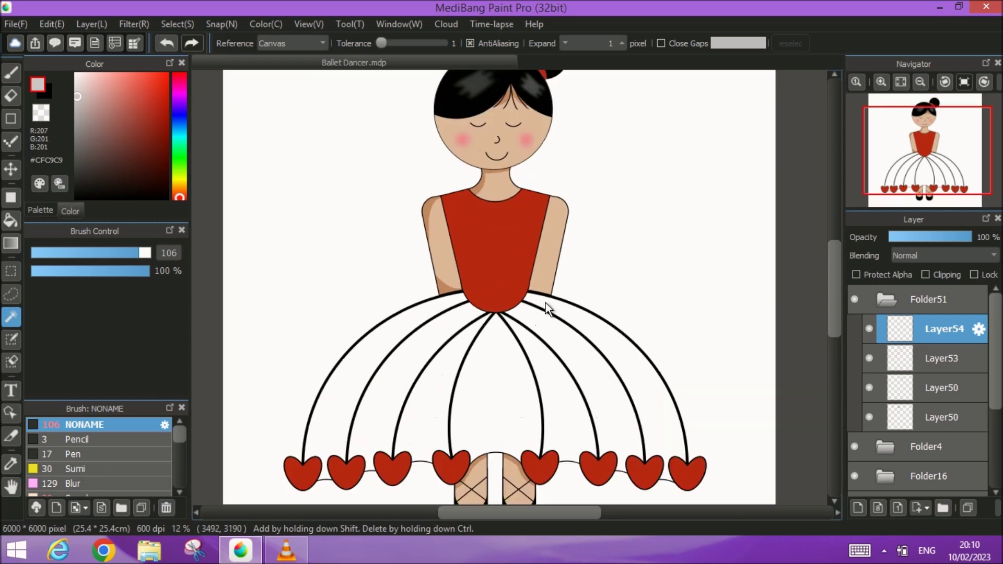
{"action": "scroll", "coordinate": [386, 308], "scroll_direction": "down", "scroll_amount": 4}
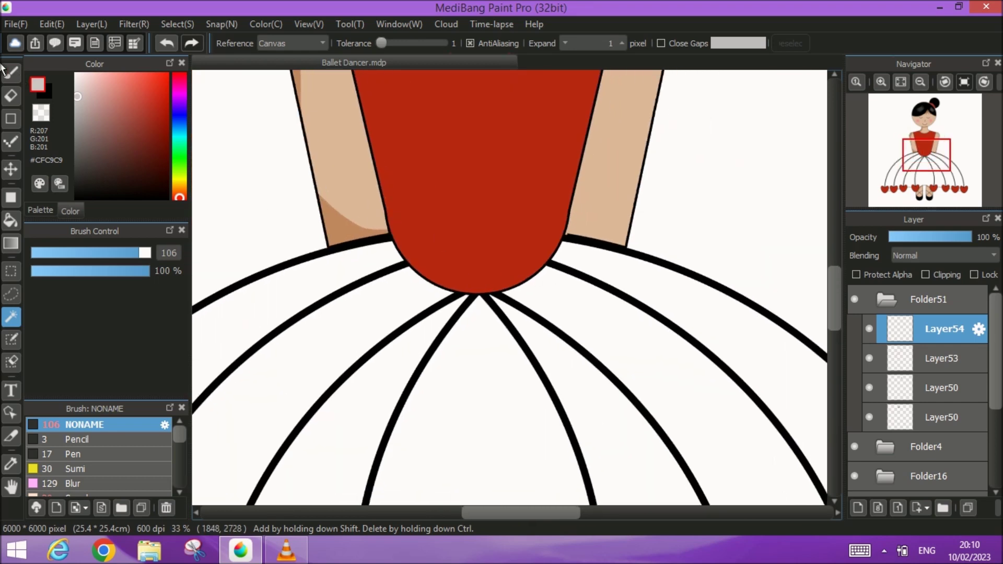
{"action": "left_click", "coordinate": [11, 270]}
{"action": "left_click", "coordinate": [273, 41]}
{"action": "left_click", "coordinate": [257, 73]}
{"action": "left_click_drag", "start_coordinate": [656, 154], "coordinate": [353, 351]}
{"action": "left_click_drag", "start_coordinate": [521, 270], "coordinate": [489, 244]}
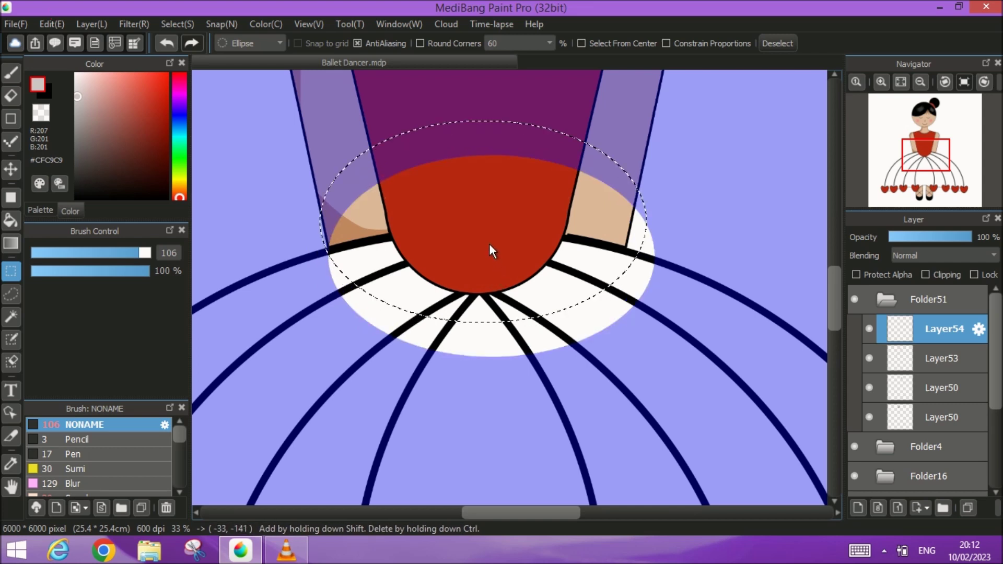
{"action": "left_click_drag", "start_coordinate": [489, 244], "coordinate": [484, 244]}
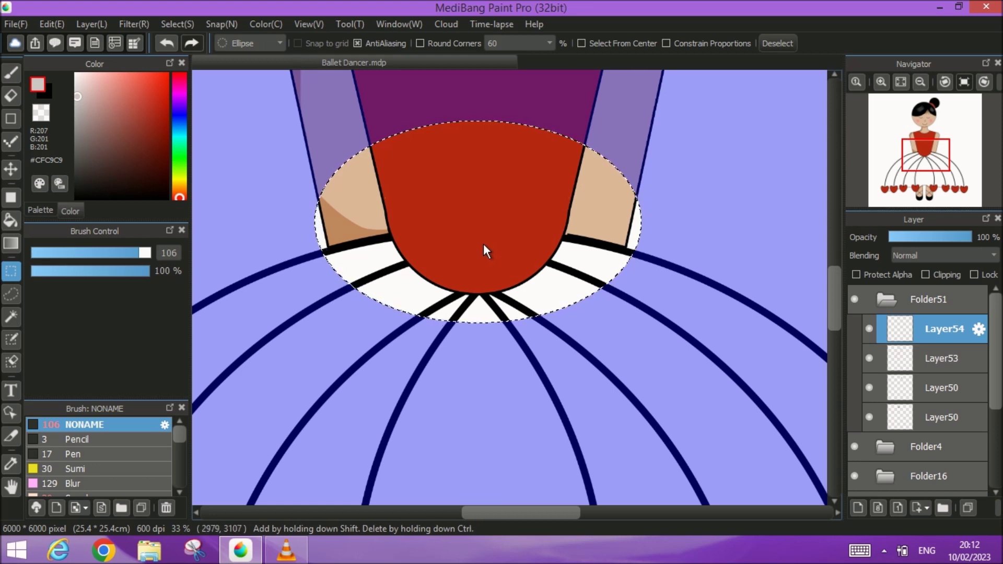
- Paint light grey over the skirt area inside the ellipse, along the bodice and arm ends, and deselect
{"action": "left_click", "coordinate": [11, 73]}
{"action": "key", "text": "ctrl+d"}
{"action": "mouse_move", "coordinate": [404, 240]}
{"action": "left_mouse_down"}
{"action": "mouse_move", "coordinate": [324, 257]}
{"action": "mouse_move", "coordinate": [372, 294]}
{"action": "mouse_move", "coordinate": [475, 323]}
{"action": "mouse_move", "coordinate": [566, 301]}
{"action": "mouse_move", "coordinate": [635, 254]}
{"action": "mouse_move", "coordinate": [559, 243]}
{"action": "mouse_move", "coordinate": [522, 281]}
{"action": "mouse_move", "coordinate": [447, 294]}
{"action": "mouse_move", "coordinate": [369, 247]}
{"action": "mouse_move", "coordinate": [383, 276]}
{"action": "mouse_move", "coordinate": [488, 302]}
{"action": "mouse_move", "coordinate": [552, 299]}
{"action": "mouse_move", "coordinate": [581, 266]}
{"action": "mouse_move", "coordinate": [613, 255]}
{"action": "mouse_move", "coordinate": [549, 275]}
{"action": "left_mouse_up"}
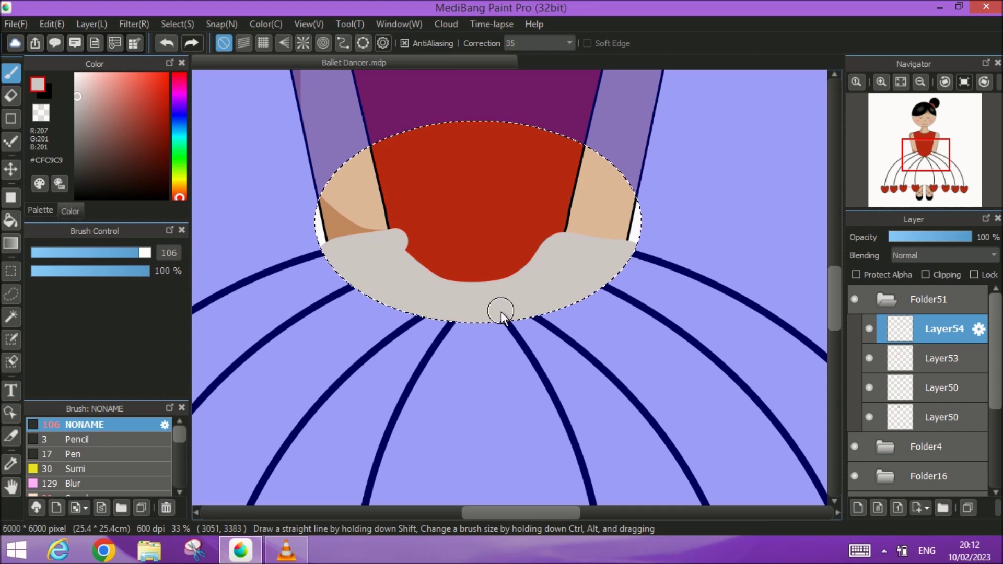
{"action": "key", "text": "w"}
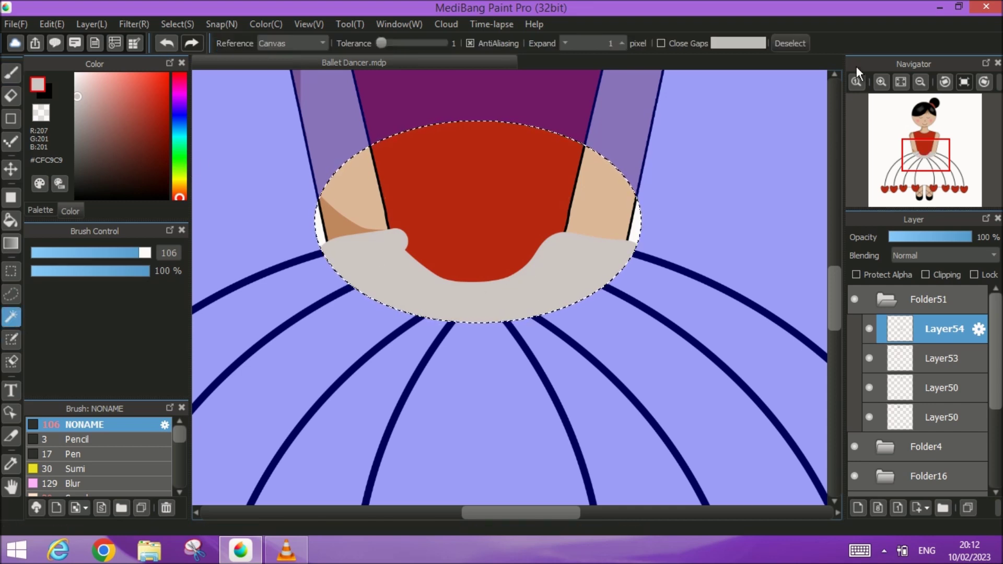
{"action": "left_click", "coordinate": [790, 43]}
- Move the grey shading layer out of Folder51 and place it between Folder22 and Folder47
{"action": "left_click_drag", "start_coordinate": [946, 333], "coordinate": [938, 457]}
{"action": "left_click_drag", "start_coordinate": [937, 410], "coordinate": [934, 476]}
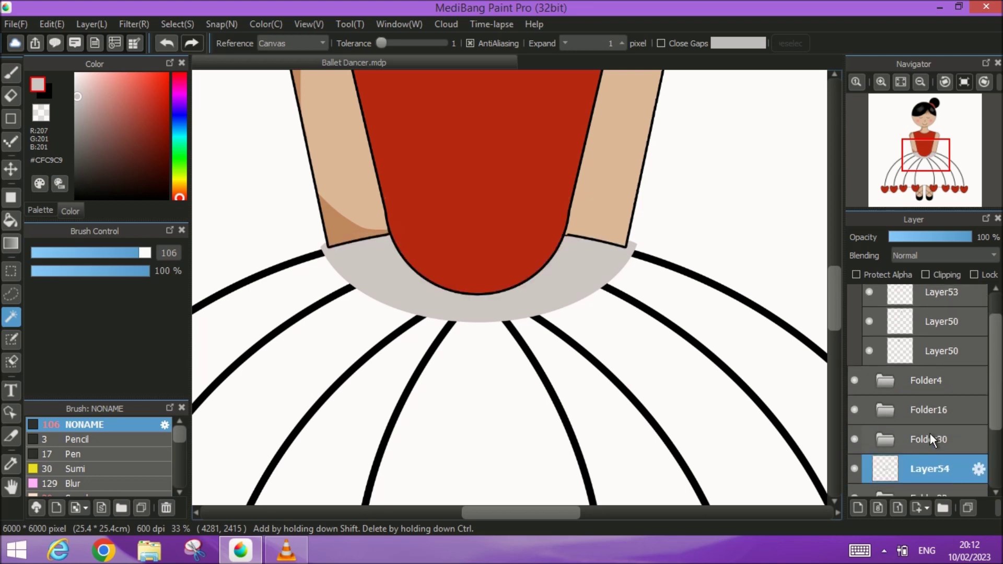
{"action": "scroll", "coordinate": [930, 434], "scroll_direction": "down", "scroll_amount": 3}
{"action": "left_click_drag", "start_coordinate": [927, 382], "coordinate": [933, 424]}
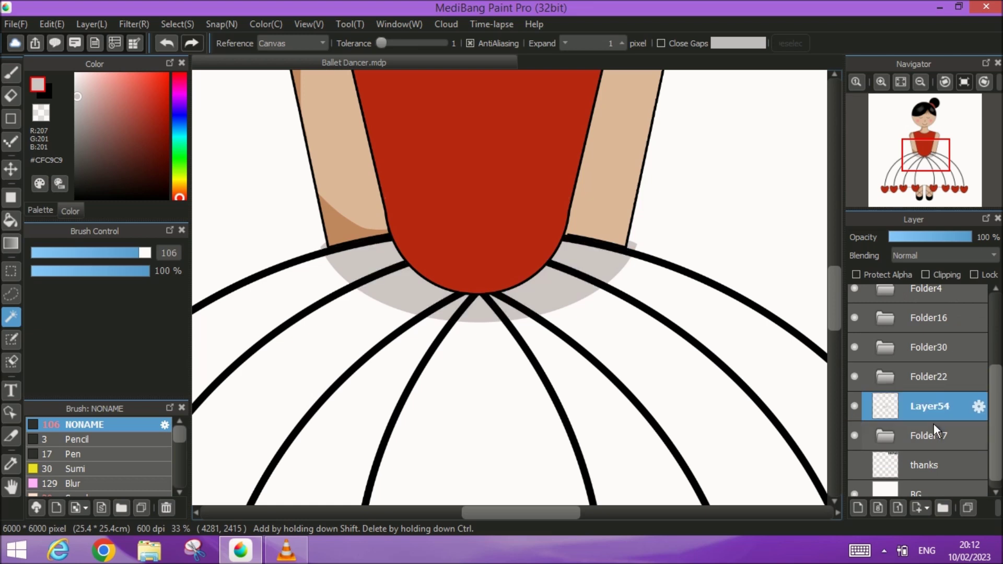
- Erase the grey overhang above the skirt's outer lines with the size 179 eraser and set the shading layer's opacity to 56%
{"action": "key", "text": "e"}
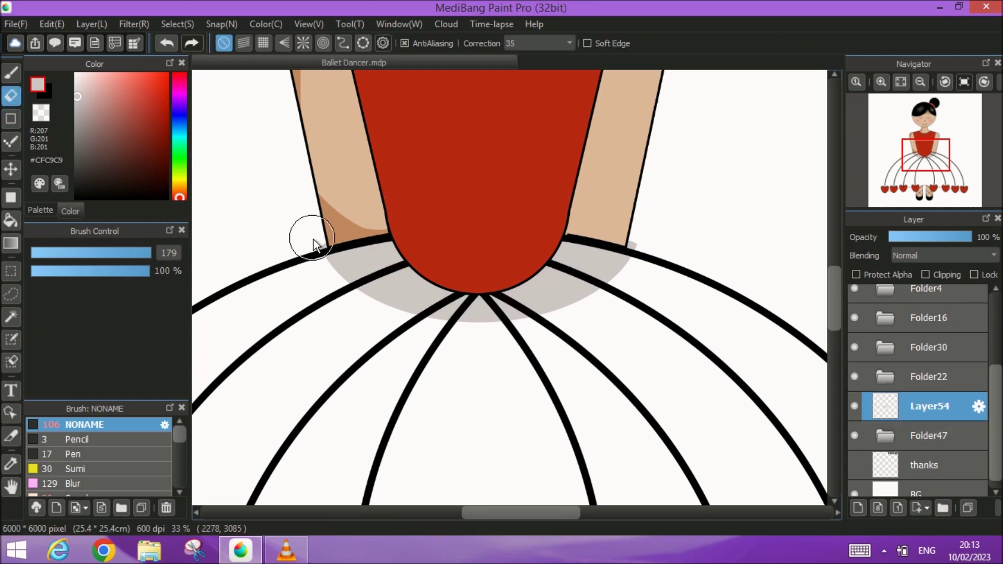
{"action": "left_click", "coordinate": [633, 233]}
{"action": "left_click", "coordinate": [900, 82]}
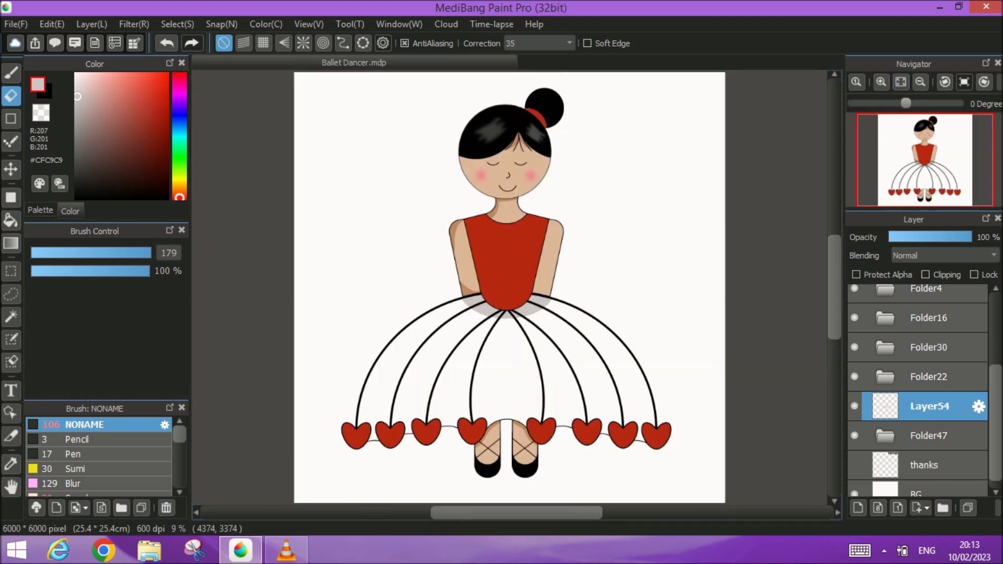
{"action": "left_click", "coordinate": [941, 237]}
{"action": "left_click", "coordinate": [923, 239]}
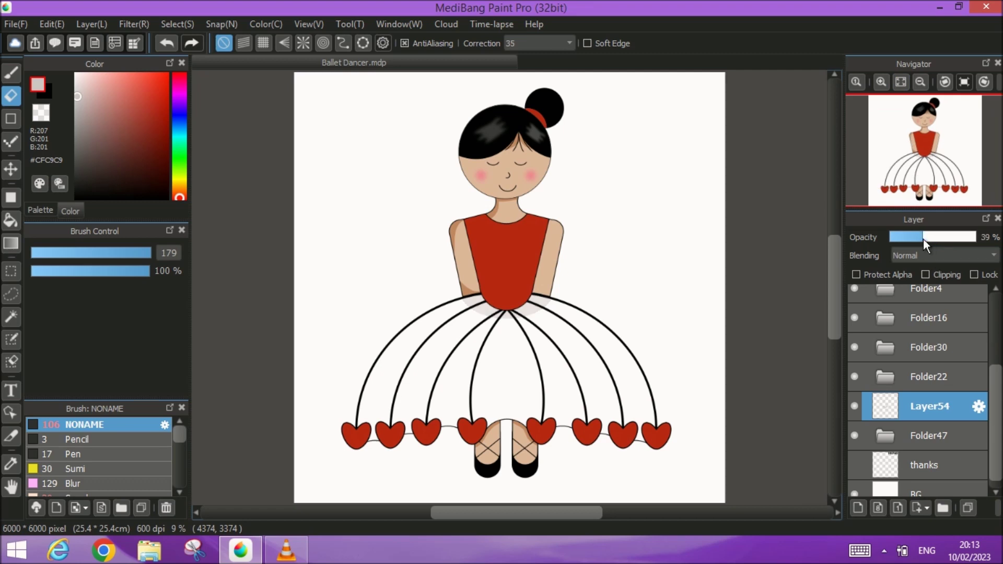
{"action": "left_click", "coordinate": [938, 240]}
- Open Folder47 and move the grey shading layer Layer54 inside it, directly below Folder39
{"action": "left_click", "coordinate": [853, 376]}
{"action": "left_click", "coordinate": [852, 376]}
{"action": "left_click", "coordinate": [854, 435]}
{"action": "left_click", "coordinate": [854, 436]}
{"action": "left_click", "coordinate": [889, 437]}
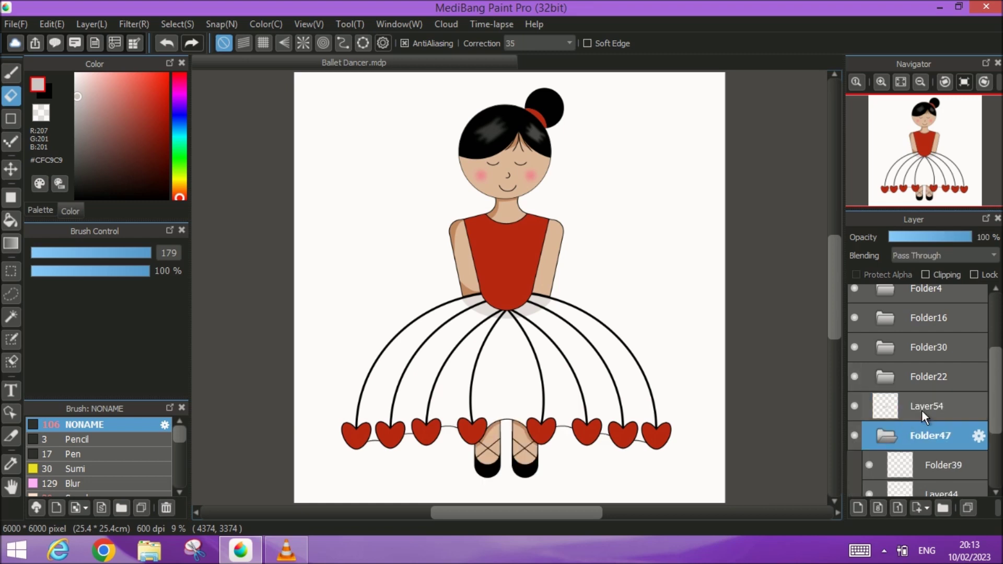
{"action": "scroll", "coordinate": [922, 410], "scroll_direction": "down", "scroll_amount": 3}
{"action": "left_click", "coordinate": [854, 344]}
{"action": "left_click", "coordinate": [853, 344]}
{"action": "left_click_drag", "start_coordinate": [932, 313], "coordinate": [935, 382]}
- Duplicate the hem outline layer Folder39 and move the copy slightly upward, forming a narrow double line along the hem
{"action": "left_click", "coordinate": [934, 346]}
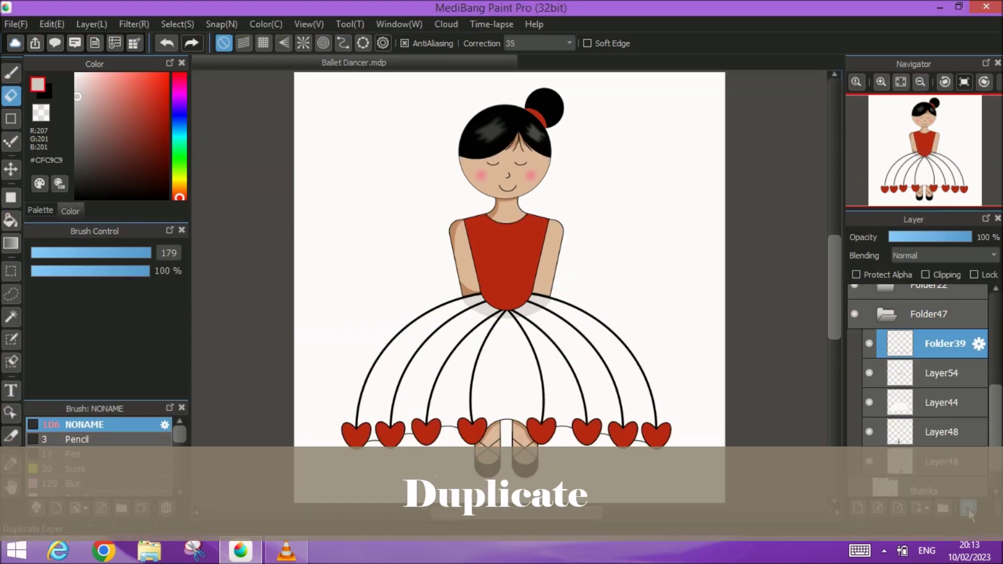
{"action": "left_click", "coordinate": [968, 508]}
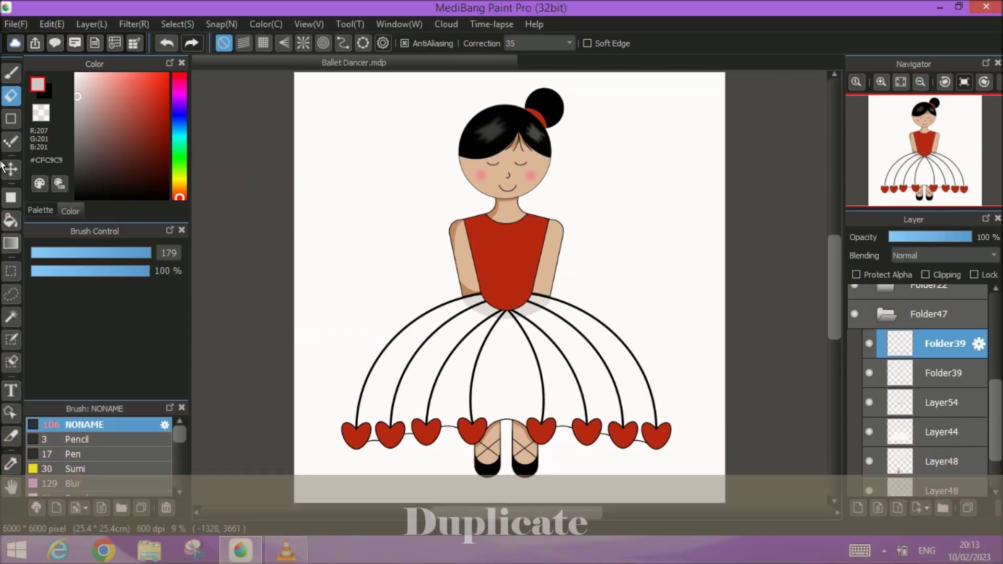
{"action": "left_click", "coordinate": [10, 169]}
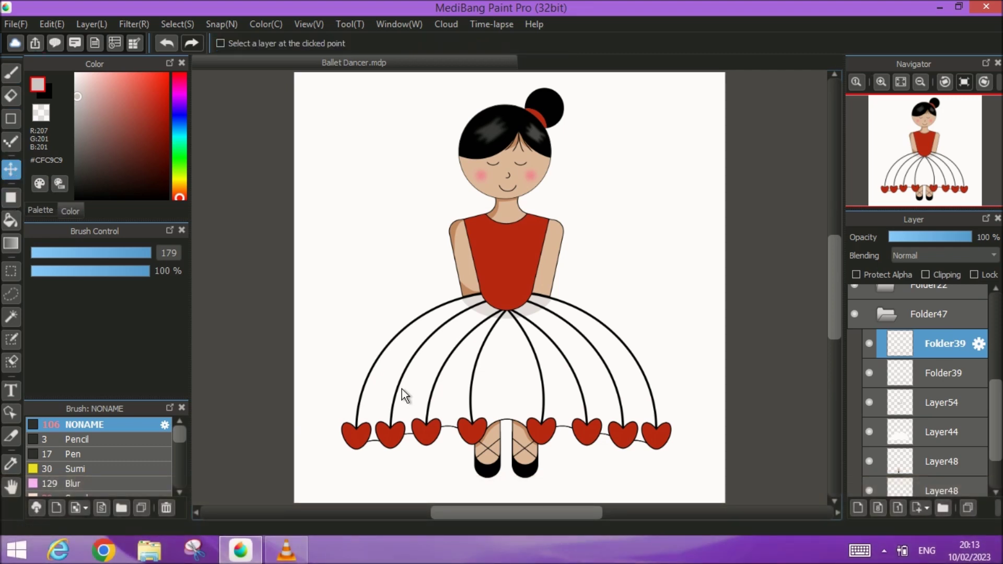
{"action": "left_click_drag", "start_coordinate": [499, 416], "coordinate": [499, 411]}
{"action": "left_click", "coordinate": [869, 372]}
{"action": "left_click", "coordinate": [869, 373]}
- On Layer54, fill the three narrow hem strips between the four hearts right of the legs with light grey
{"action": "left_click", "coordinate": [868, 403]}
{"action": "left_click", "coordinate": [868, 403]}
{"action": "left_click", "coordinate": [937, 407]}
{"action": "scroll", "coordinate": [604, 393], "scroll_direction": "up", "scroll_amount": 1}
{"action": "scroll", "coordinate": [605, 394], "scroll_direction": "up", "scroll_amount": 4}
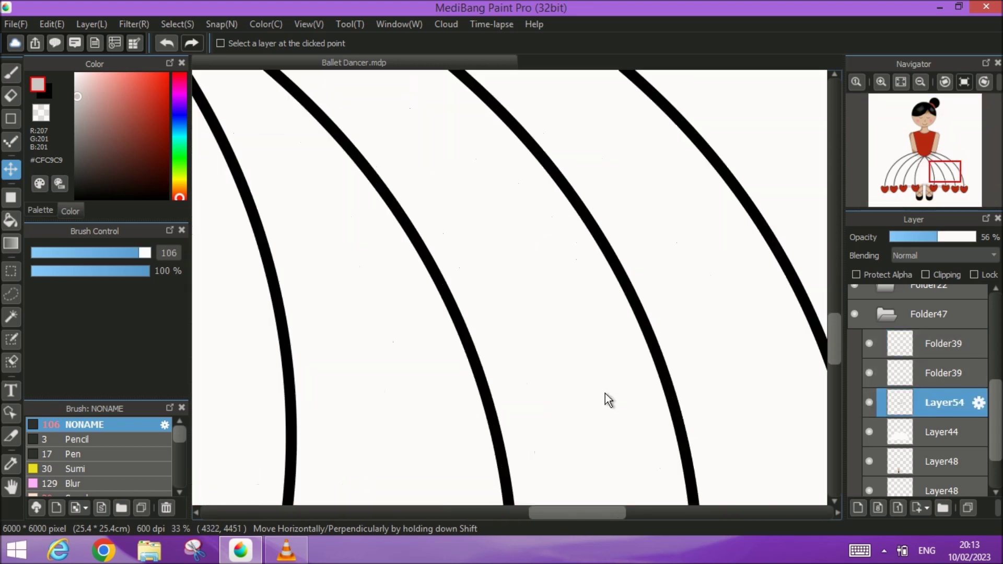
{"action": "left_click", "coordinate": [10, 220]}
{"action": "scroll", "coordinate": [467, 154], "scroll_direction": "down", "scroll_amount": 2}
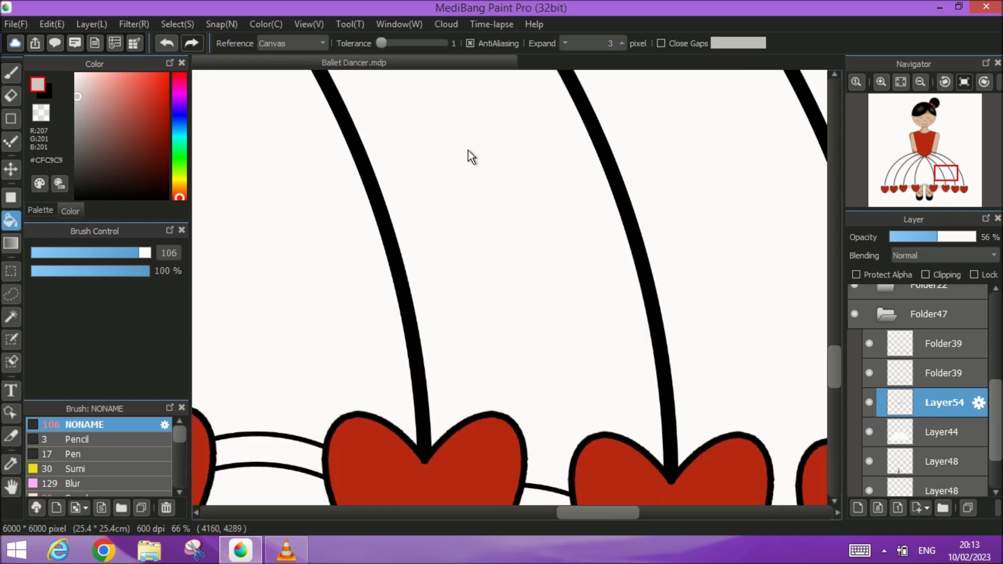
{"action": "scroll", "coordinate": [404, 217], "scroll_direction": "up", "scroll_amount": 1}
{"action": "scroll", "coordinate": [518, 316], "scroll_direction": "up", "scroll_amount": 1}
{"action": "left_click", "coordinate": [506, 321]}
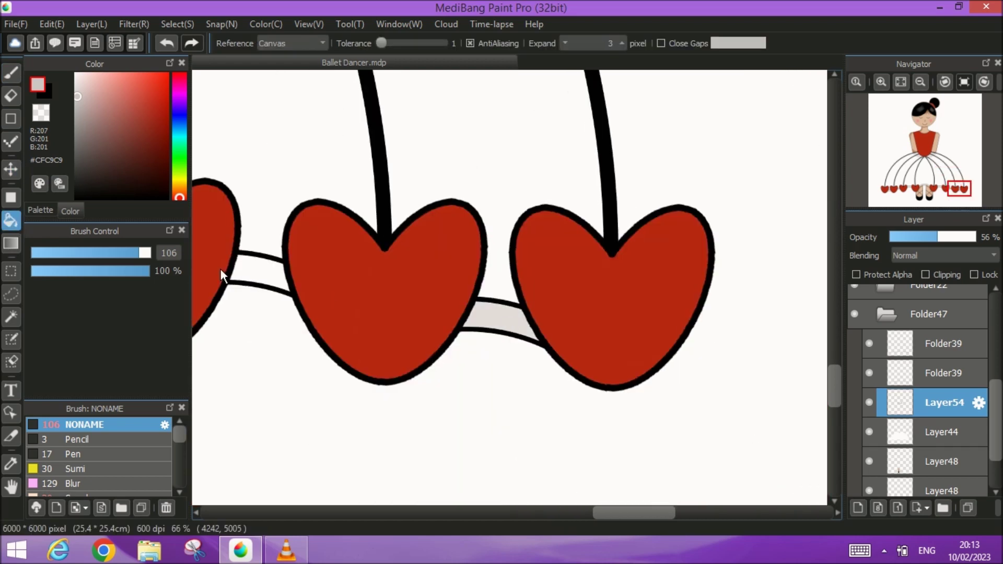
{"action": "left_click", "coordinate": [262, 259]}
{"action": "scroll", "coordinate": [382, 254], "scroll_direction": "left", "scroll_amount": 5}
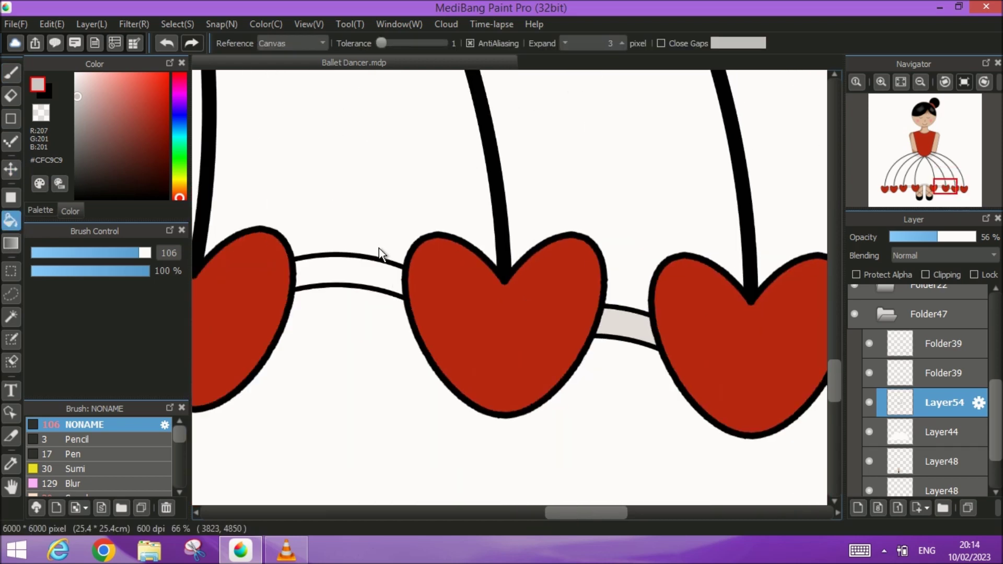
{"action": "left_click", "coordinate": [361, 273]}
- Fill the hem strip above the legs and the strips between the four left-hand hearts with light grey
{"action": "scroll", "coordinate": [287, 273], "scroll_direction": "up", "scroll_amount": 2}
{"action": "scroll", "coordinate": [288, 273], "scroll_direction": "down", "scroll_amount": 3}
{"action": "left_click_drag", "start_coordinate": [235, 293], "coordinate": [758, 362]}
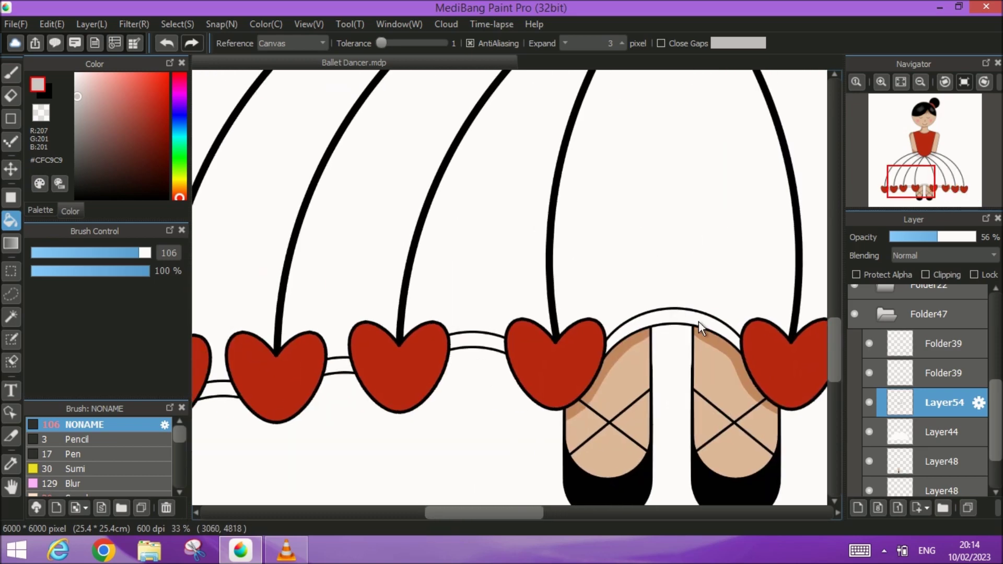
{"action": "left_click", "coordinate": [698, 322]}
{"action": "left_click", "coordinate": [339, 368]}
{"action": "left_click", "coordinate": [218, 390]}
{"action": "mouse_move", "coordinate": [366, 384]}
{"action": "left_mouse_down"}
{"action": "mouse_move", "coordinate": [486, 384]}
{"action": "mouse_move", "coordinate": [380, 385]}
{"action": "left_mouse_up"}
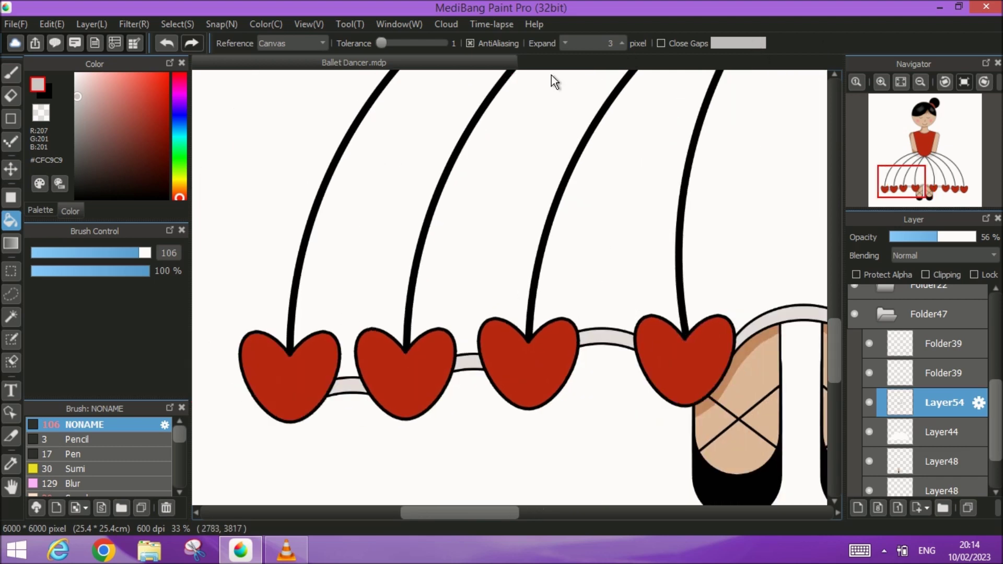
- Hide and delete the upper Folder39 layer, the duplicated hem outline
{"action": "left_click", "coordinate": [900, 83]}
{"action": "left_click", "coordinate": [869, 343]}
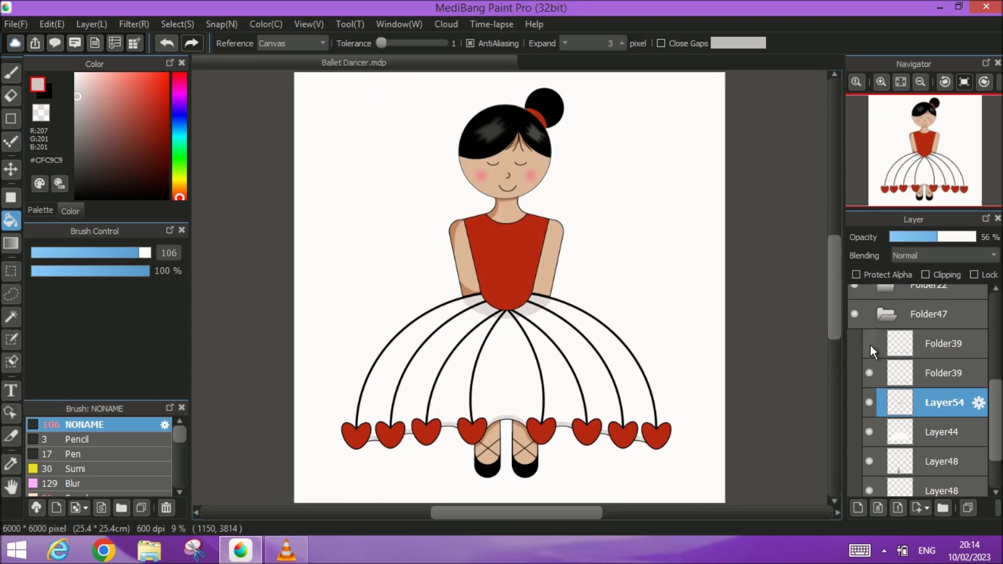
{"action": "left_click", "coordinate": [932, 345]}
{"action": "left_click", "coordinate": [997, 508]}
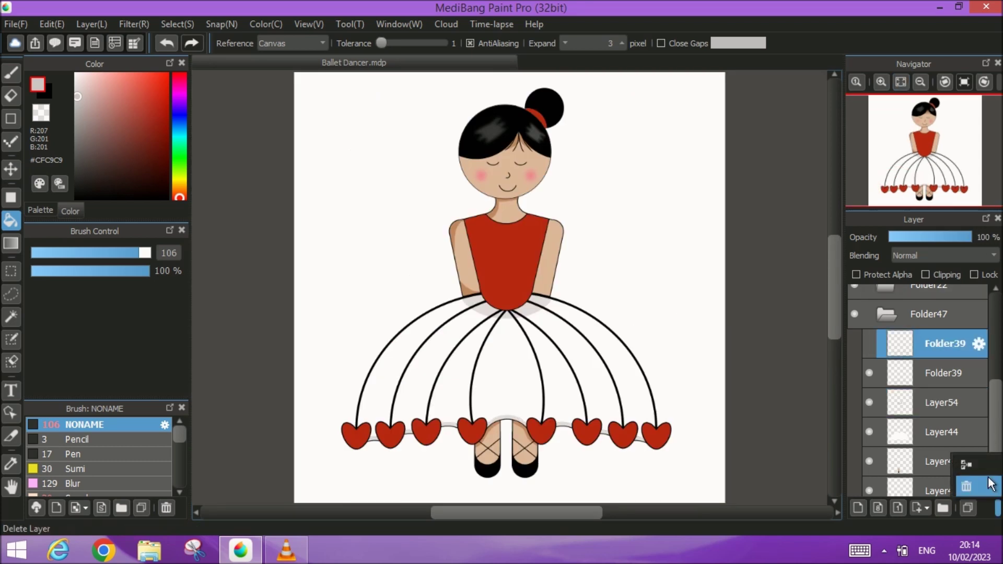
{"action": "left_click", "coordinate": [989, 490]}
{"action": "scroll", "coordinate": [889, 418], "scroll_direction": "up", "scroll_amount": 3}
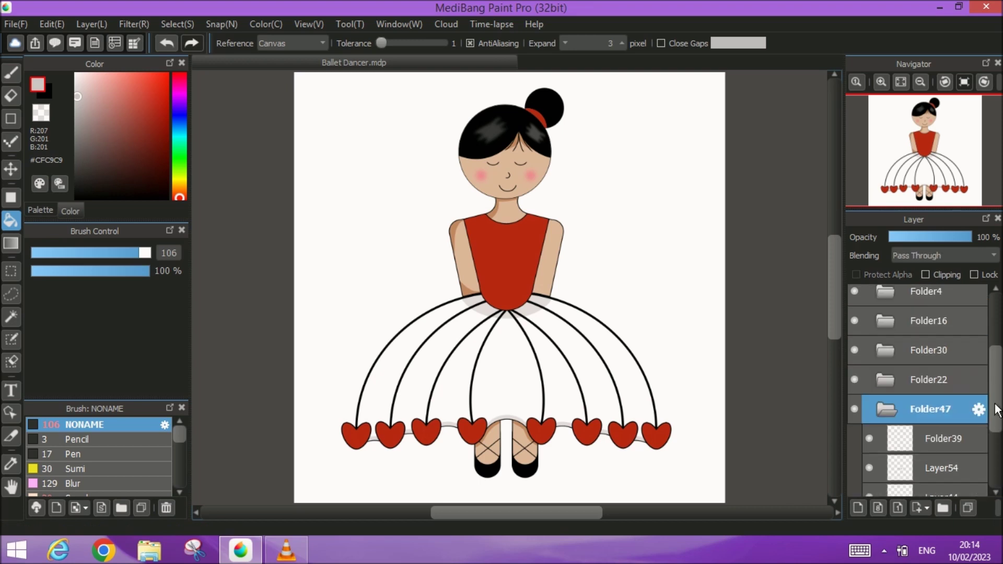
- Add a new layer in Folder51 directly above the upper Layer50
{"action": "scroll", "coordinate": [890, 418], "scroll_direction": "up", "scroll_amount": 4}
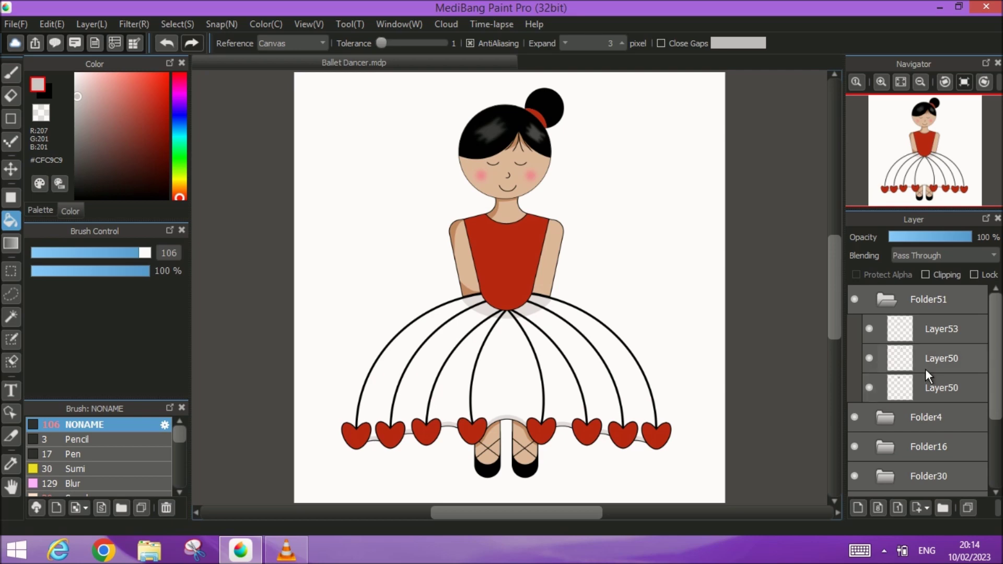
{"action": "left_click", "coordinate": [939, 366]}
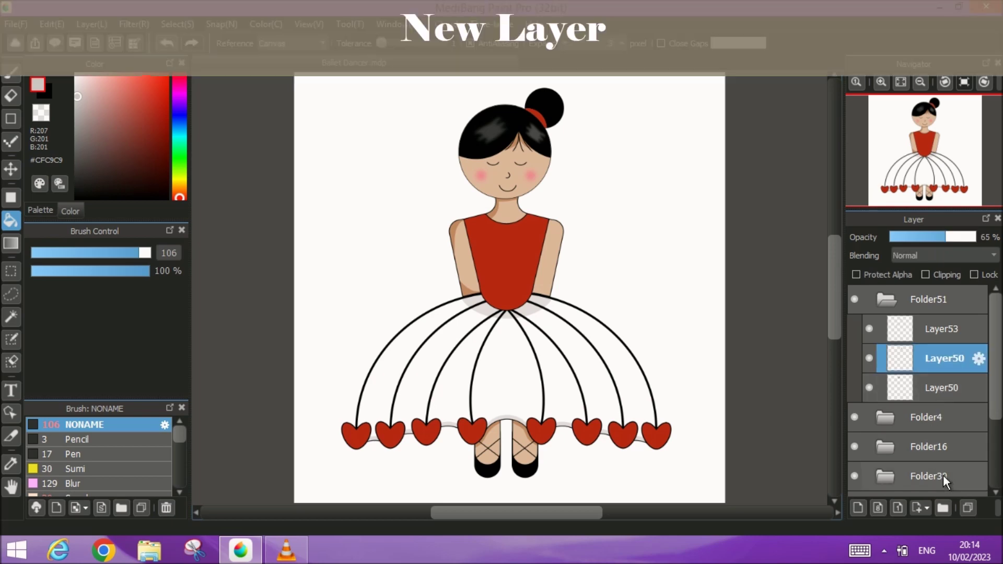
{"action": "left_click", "coordinate": [857, 508]}
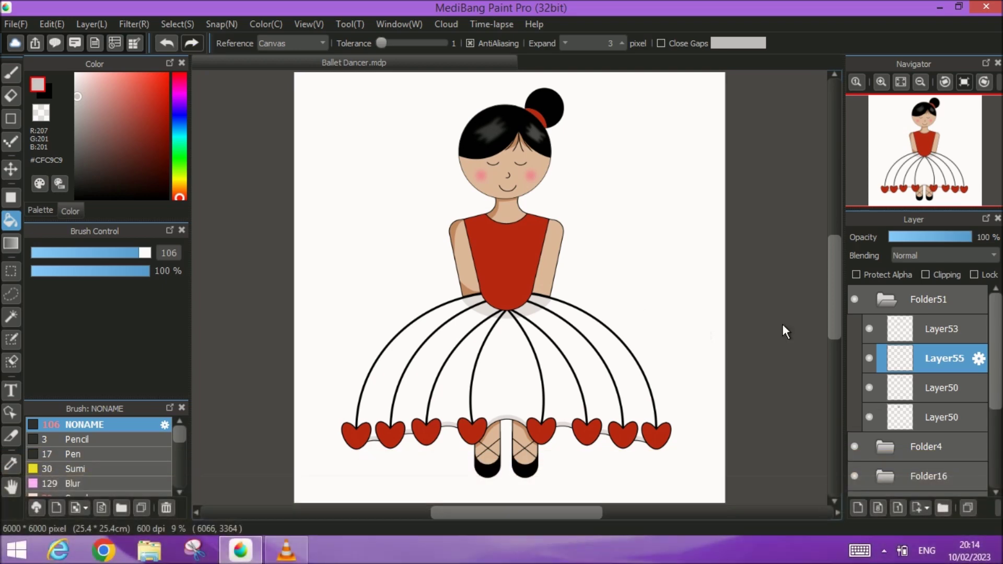
- With a size 34 brush, paint a light grey zigzag highlight along the upper right edge of the hair bun on Layer55
{"action": "scroll", "coordinate": [563, 204], "scroll_direction": "up", "scroll_amount": 4}
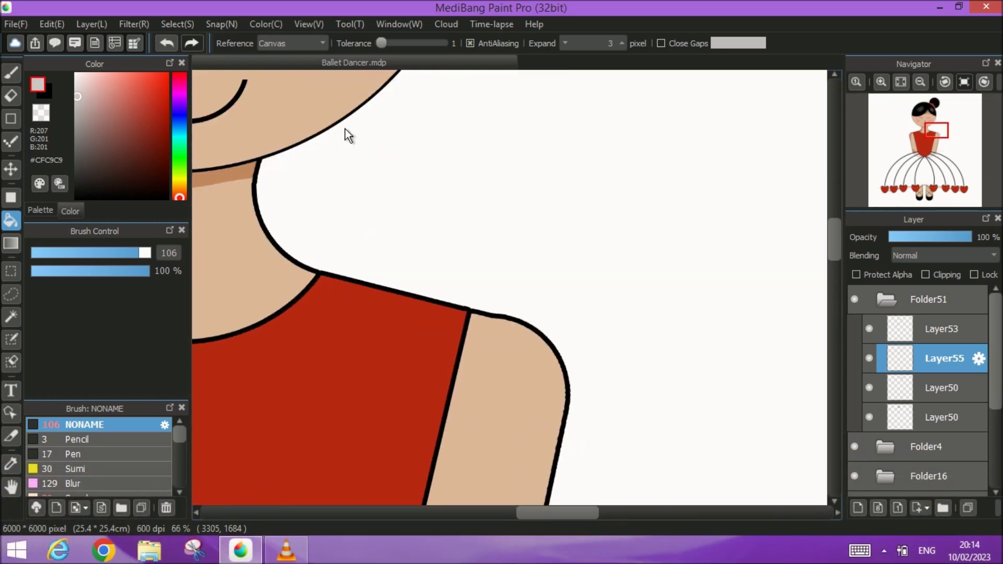
{"action": "left_click_drag", "start_coordinate": [347, 135], "coordinate": [474, 284]}
{"action": "left_click_drag", "start_coordinate": [504, 157], "coordinate": [562, 473]}
{"action": "scroll", "coordinate": [562, 474], "scroll_direction": "up", "scroll_amount": 1}
{"action": "left_click_drag", "start_coordinate": [591, 160], "coordinate": [466, 388]}
{"action": "left_click", "coordinate": [7, 77]}
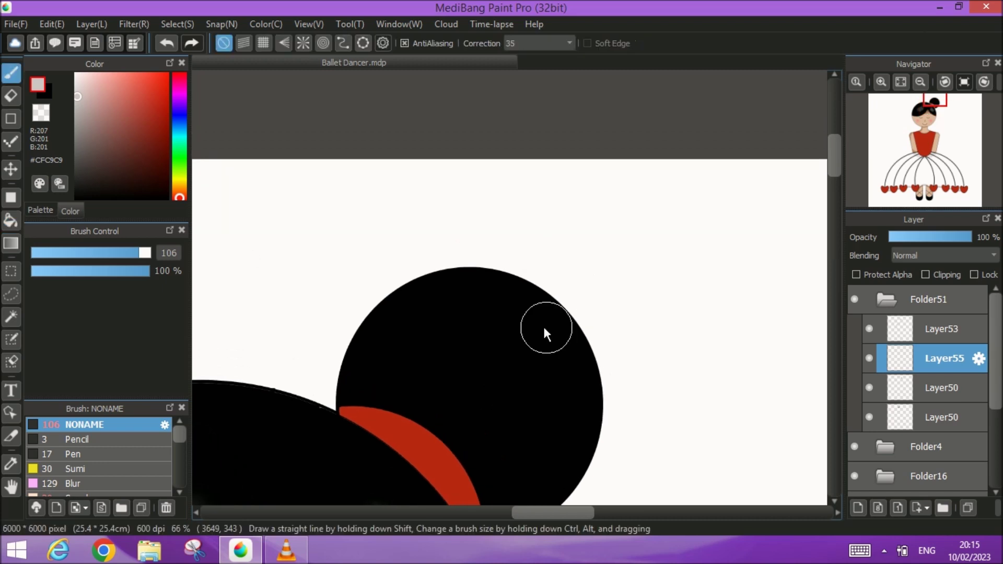
{"action": "left_click_drag", "start_coordinate": [83, 250], "coordinate": [132, 256]}
{"action": "left_click", "coordinate": [554, 307]}
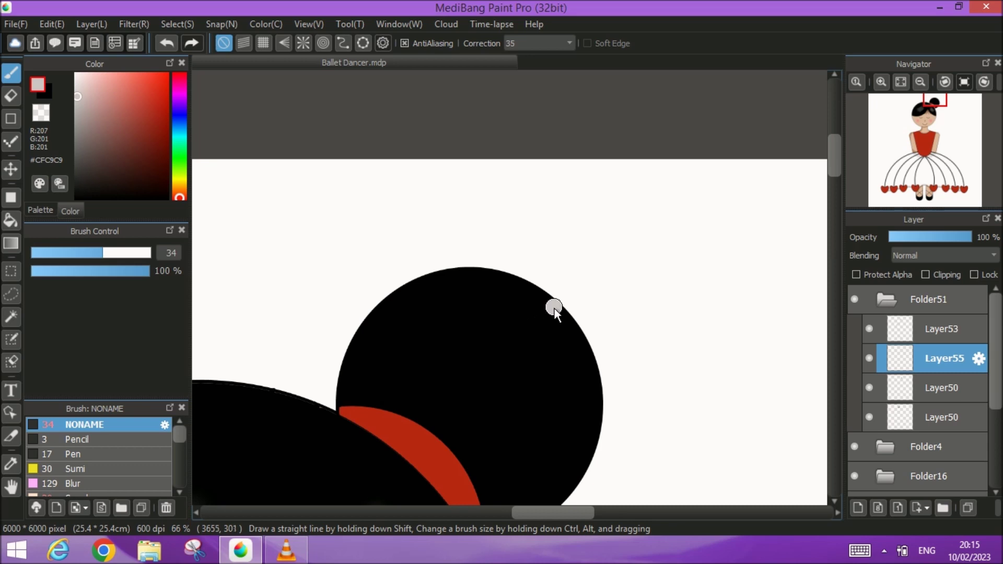
{"action": "mouse_move", "coordinate": [572, 335]}
{"action": "left_mouse_down"}
{"action": "mouse_move", "coordinate": [583, 402]}
{"action": "mouse_move", "coordinate": [555, 341]}
{"action": "left_mouse_up"}
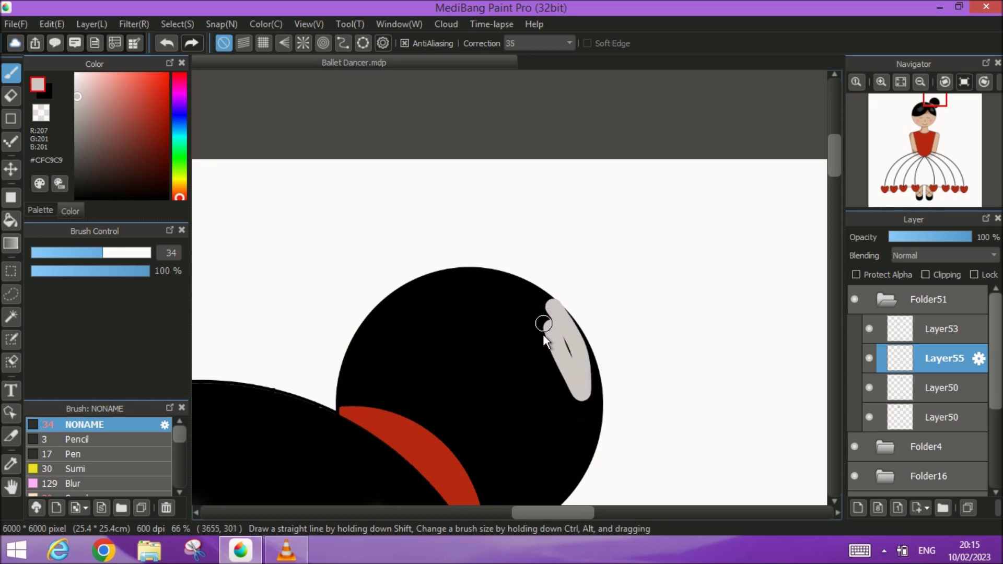
{"action": "left_click_drag", "start_coordinate": [531, 308], "coordinate": [502, 325]}
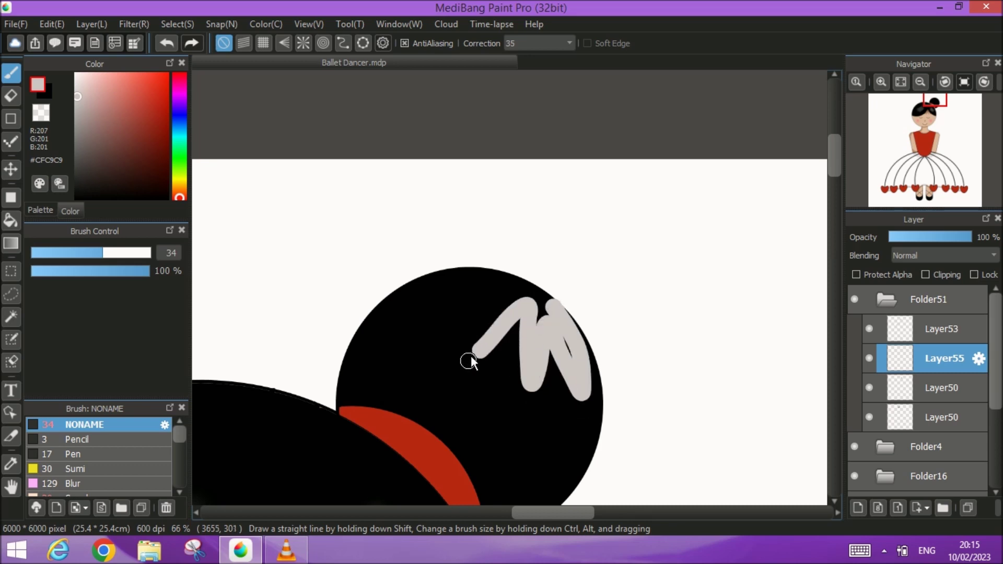
{"action": "mouse_move", "coordinate": [510, 294]}
{"action": "left_mouse_down"}
{"action": "mouse_move", "coordinate": [430, 321]}
{"action": "mouse_move", "coordinate": [484, 277]}
{"action": "left_mouse_up"}
{"action": "left_click_drag", "start_coordinate": [562, 308], "coordinate": [550, 304]}
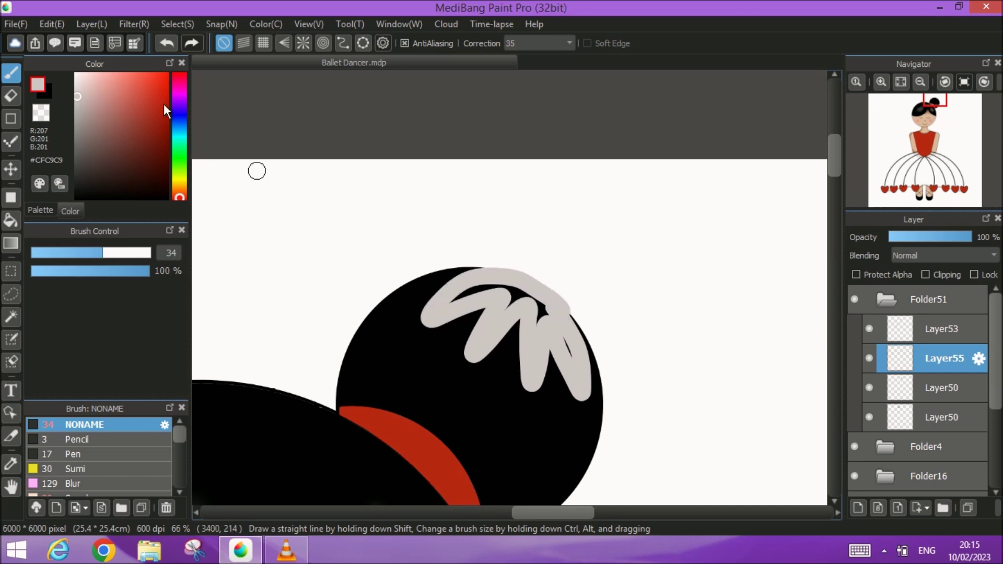
- Recolour the bun highlight with the darker grey swatch using the Bucket tool and brush over the remaining black gaps inside it
{"action": "left_click", "coordinate": [39, 211]}
{"action": "left_click", "coordinate": [10, 220]}
{"action": "left_click", "coordinate": [439, 319]}
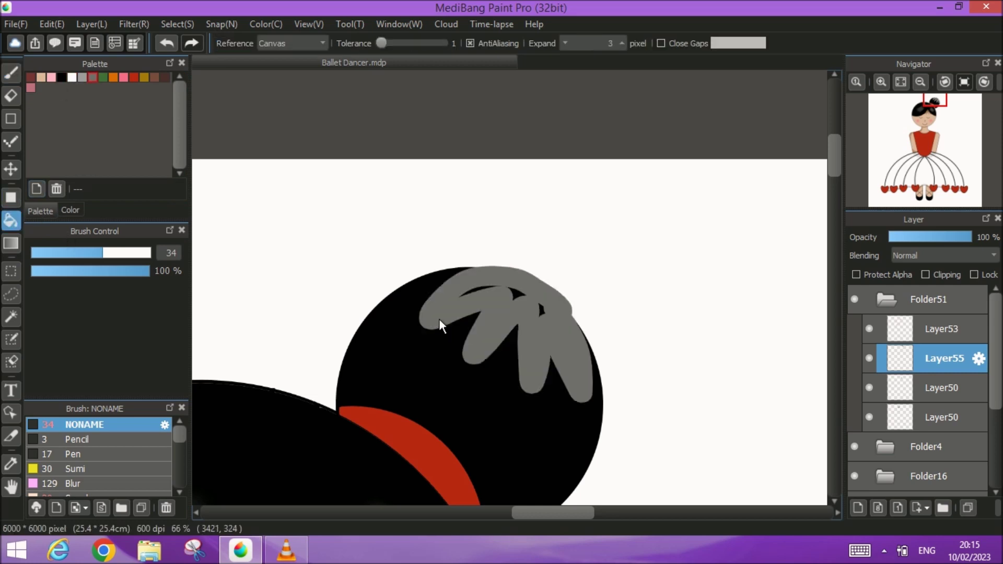
{"action": "left_click", "coordinate": [10, 72]}
{"action": "mouse_move", "coordinate": [454, 300]}
{"action": "left_mouse_down"}
{"action": "mouse_move", "coordinate": [493, 284]}
{"action": "mouse_move", "coordinate": [531, 294]}
{"action": "mouse_move", "coordinate": [551, 316]}
{"action": "mouse_move", "coordinate": [538, 306]}
{"action": "mouse_move", "coordinate": [535, 336]}
{"action": "mouse_move", "coordinate": [510, 294]}
{"action": "left_mouse_up"}
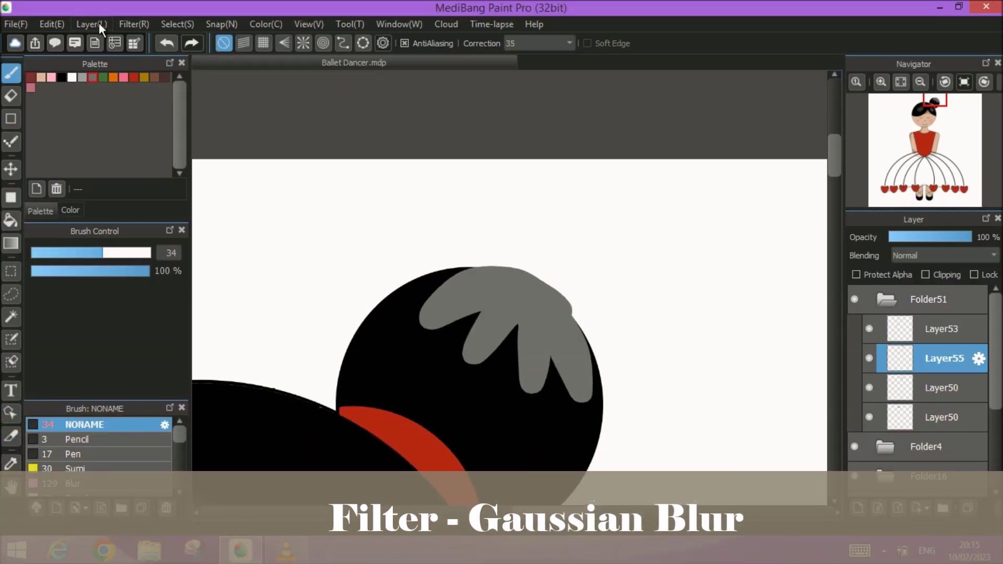
- Apply a Gaussian Blur of 16 to the bun highlight and move it slightly down and left into the bun
{"action": "left_click", "coordinate": [126, 24]}
{"action": "left_click", "coordinate": [164, 222]}
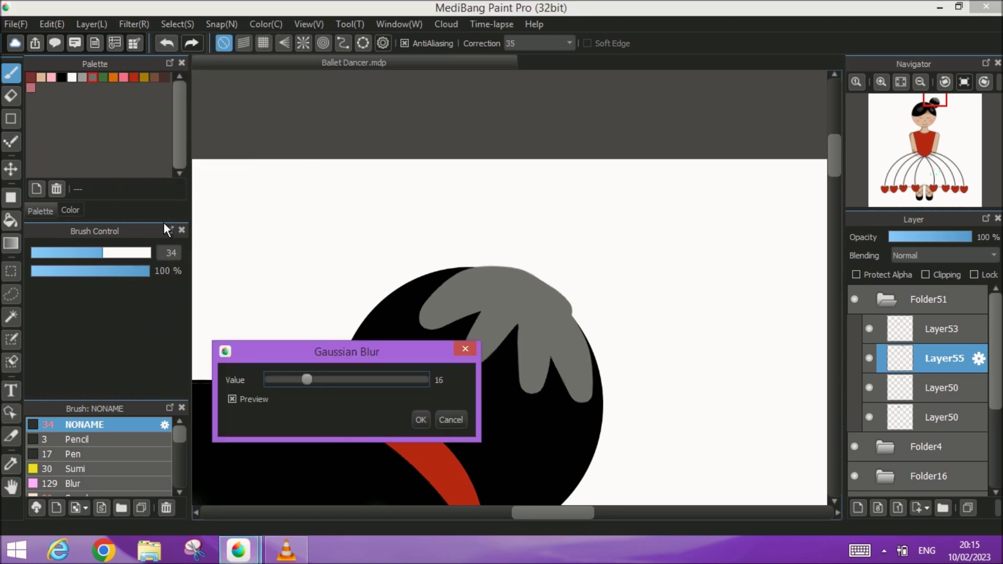
{"action": "left_click", "coordinate": [422, 421]}
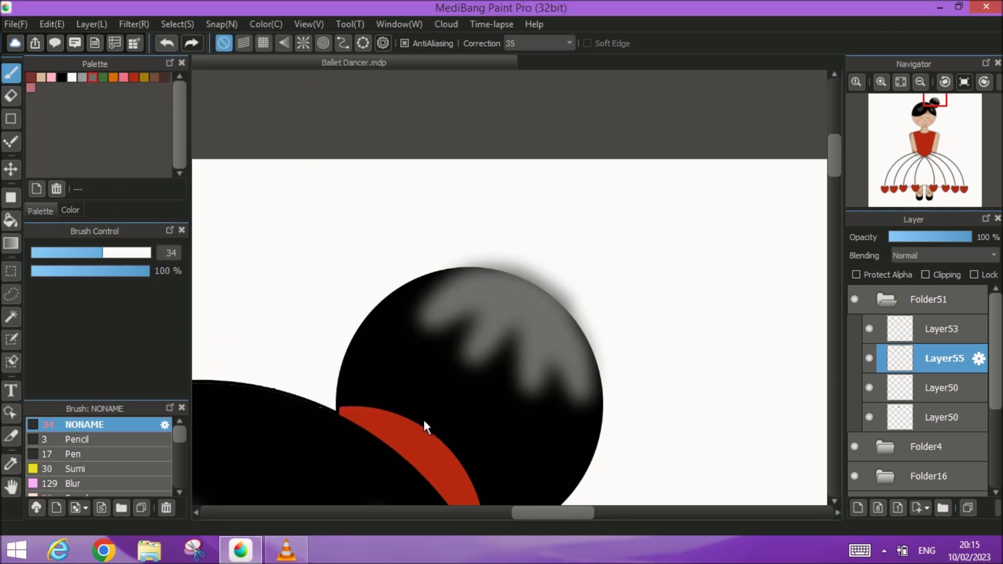
{"action": "left_click", "coordinate": [12, 168]}
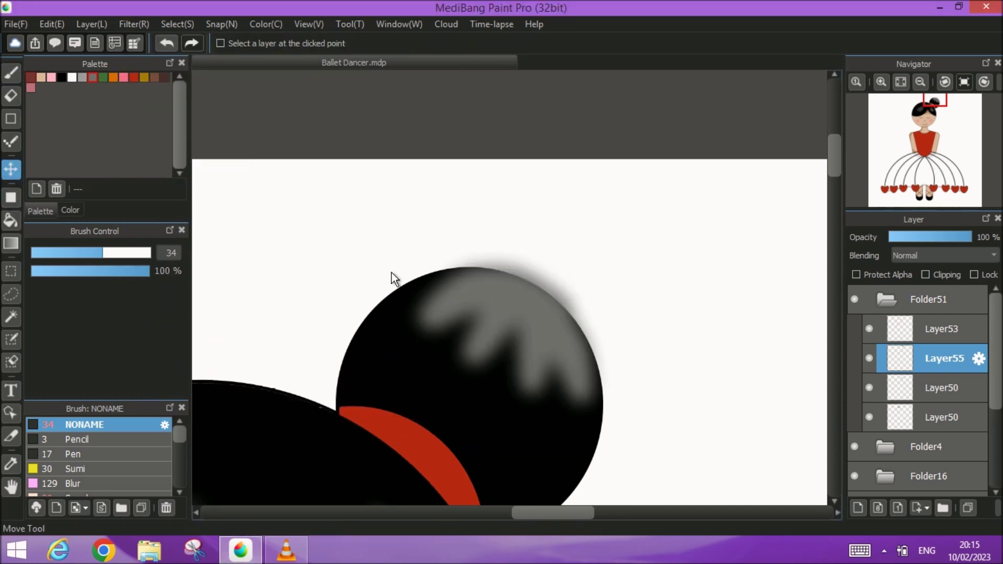
{"action": "left_click_drag", "start_coordinate": [530, 331], "coordinate": [519, 339]}
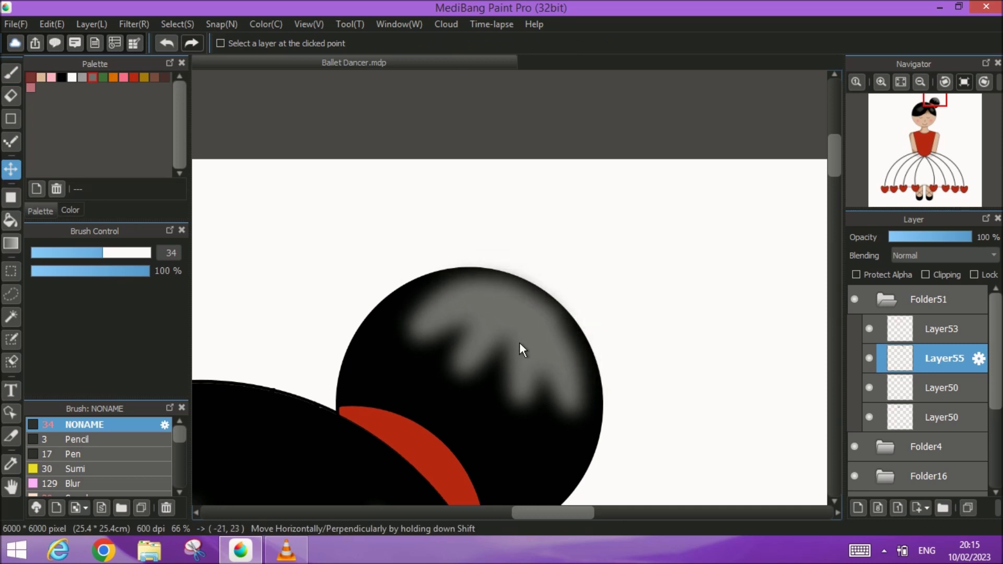
- Hide Layer55, make a Magic Wand selection on the black hair bun and invert the selection
{"action": "left_click", "coordinate": [11, 96]}
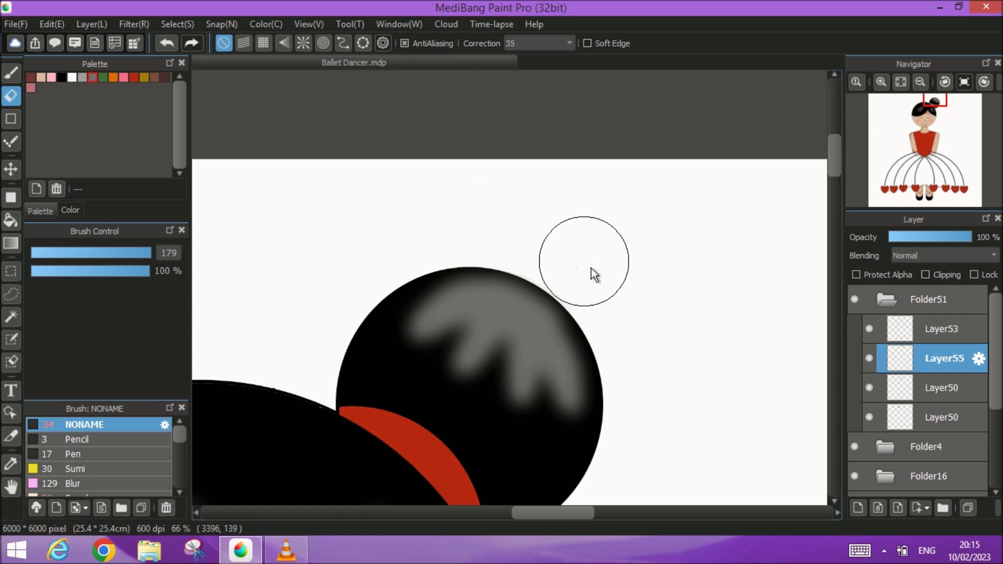
{"action": "left_click", "coordinate": [869, 358]}
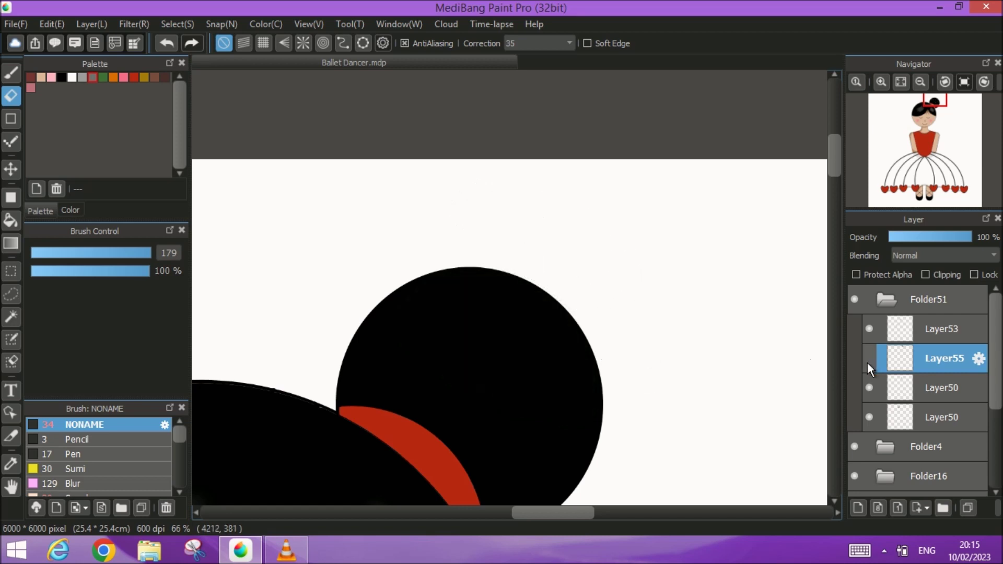
{"action": "left_click", "coordinate": [10, 316]}
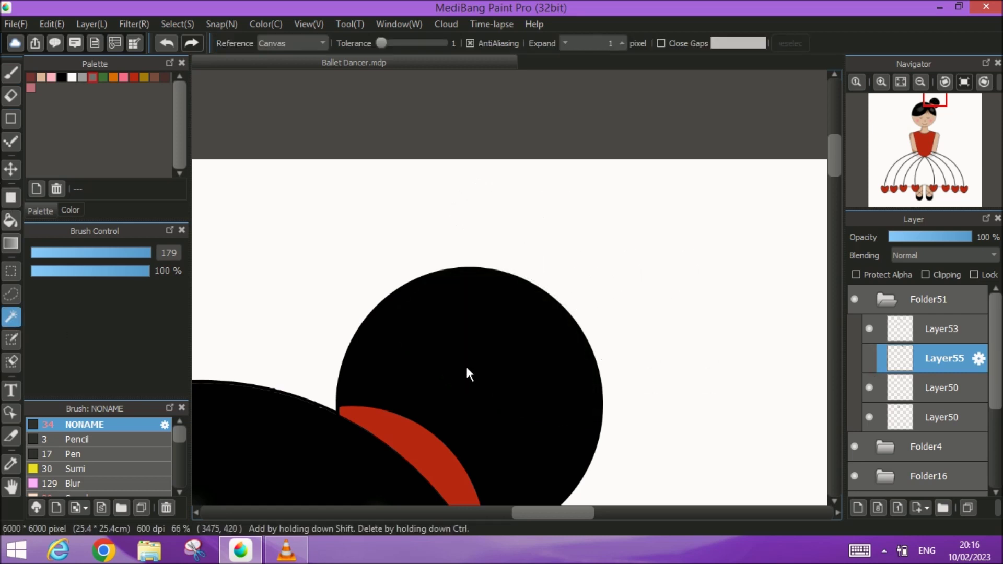
{"action": "left_click", "coordinate": [466, 365]}
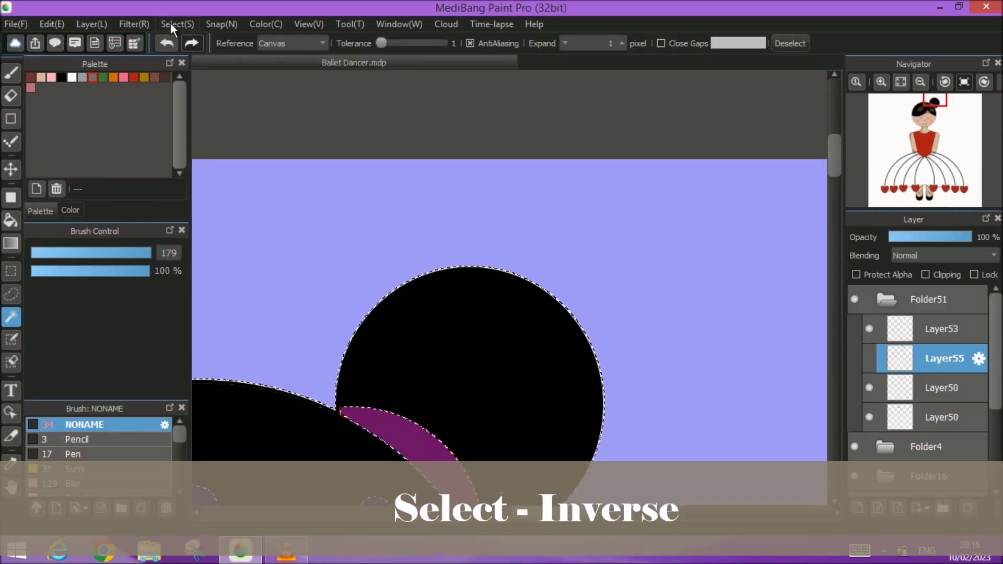
{"action": "left_click", "coordinate": [177, 24]}
{"action": "left_click", "coordinate": [188, 83]}
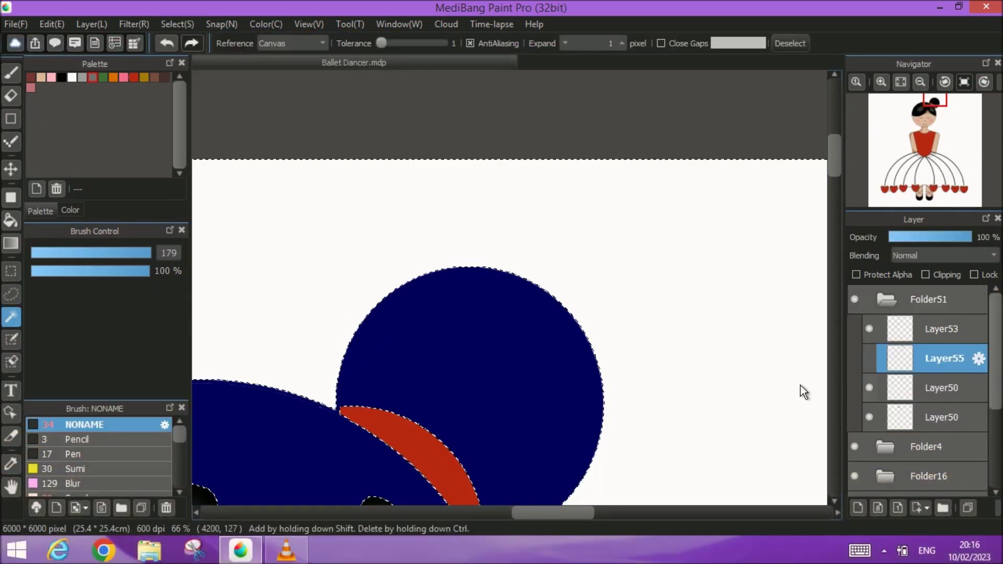
- Show Layer55, erase the blurred highlight spilling past the bun's edge with a size 125 eraser, and deselect
{"action": "left_click", "coordinate": [870, 358]}
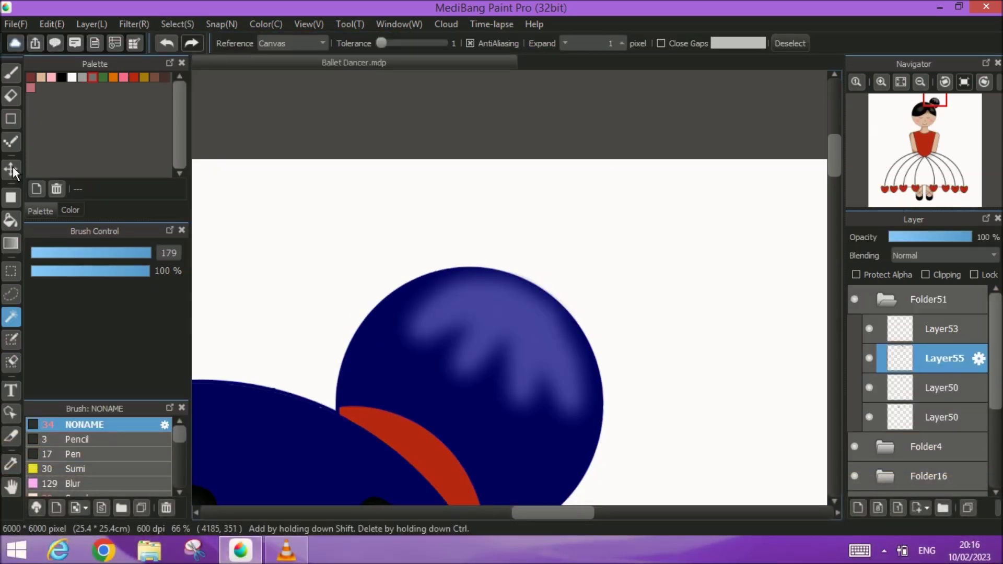
{"action": "left_click", "coordinate": [12, 96]}
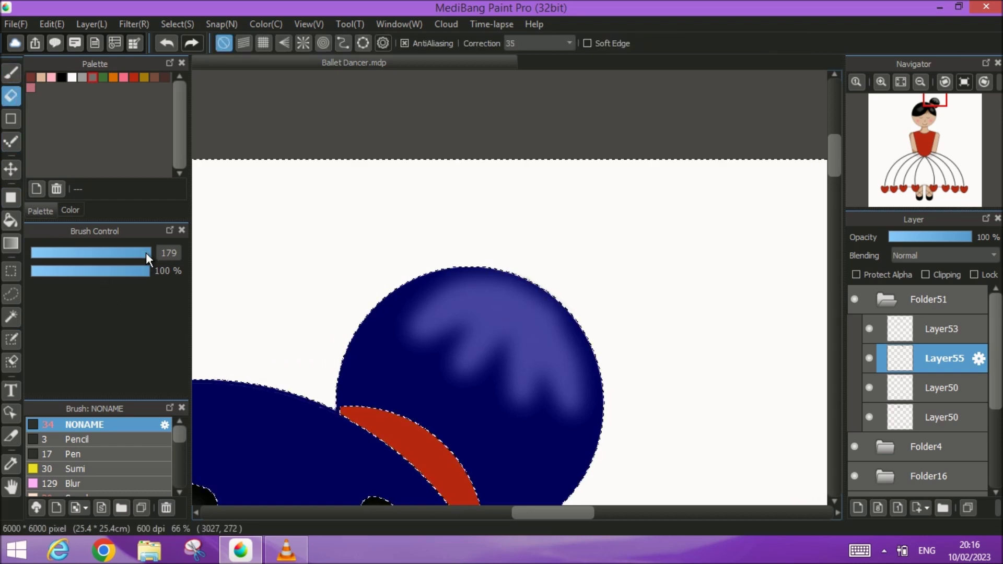
{"action": "left_click_drag", "start_coordinate": [142, 254], "coordinate": [133, 256]}
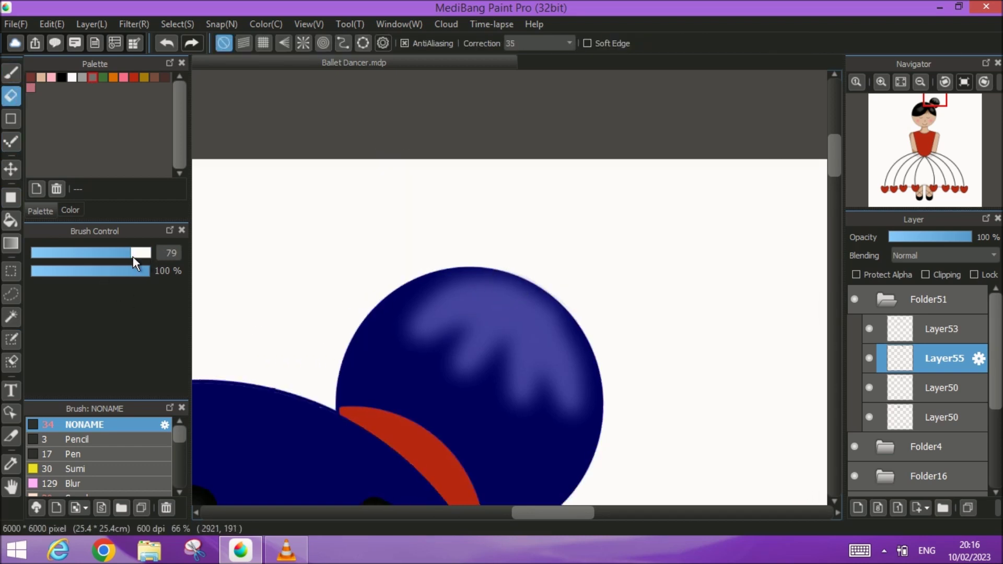
{"action": "mouse_move", "coordinate": [393, 290]}
{"action": "left_mouse_down"}
{"action": "mouse_move", "coordinate": [436, 267]}
{"action": "mouse_move", "coordinate": [539, 269]}
{"action": "mouse_move", "coordinate": [612, 336]}
{"action": "mouse_move", "coordinate": [635, 384]}
{"action": "left_mouse_up"}
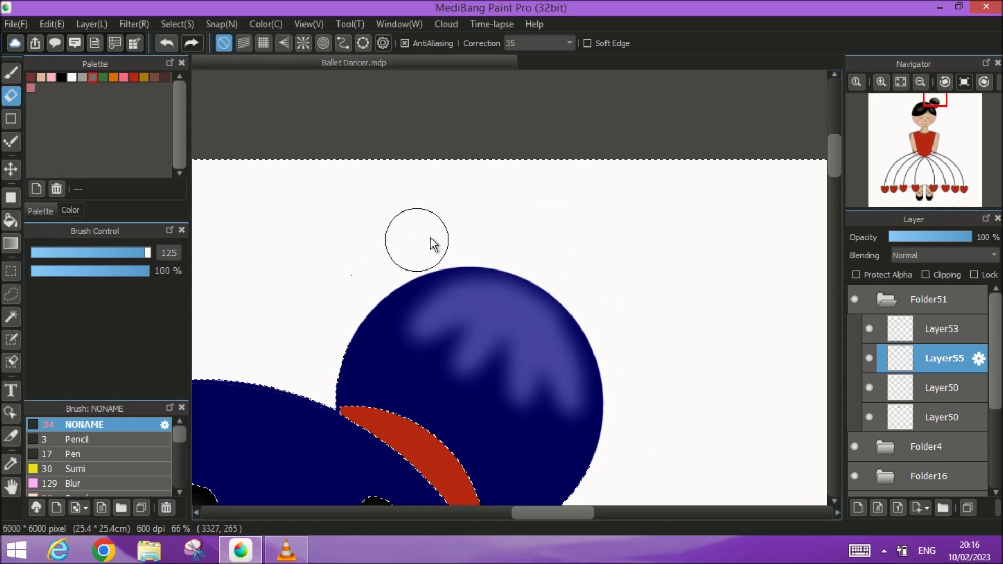
{"action": "left_click", "coordinate": [12, 316]}
{"action": "left_click", "coordinate": [789, 43]}
- Slightly lower the opacity of Layer55 with the bun highlight and collapse Folder51
{"action": "mouse_move", "coordinate": [904, 130]}
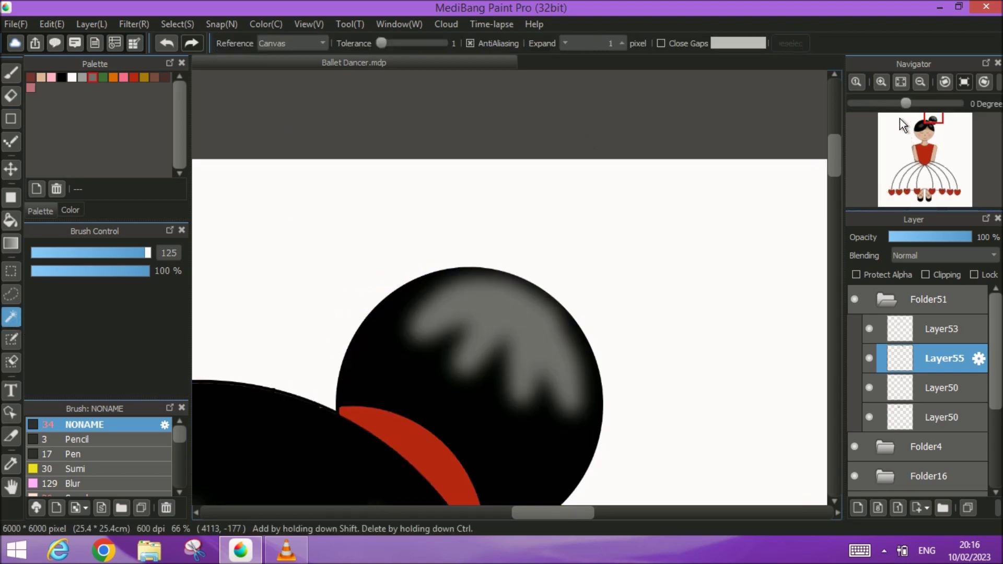
{"action": "left_click", "coordinate": [902, 82]}
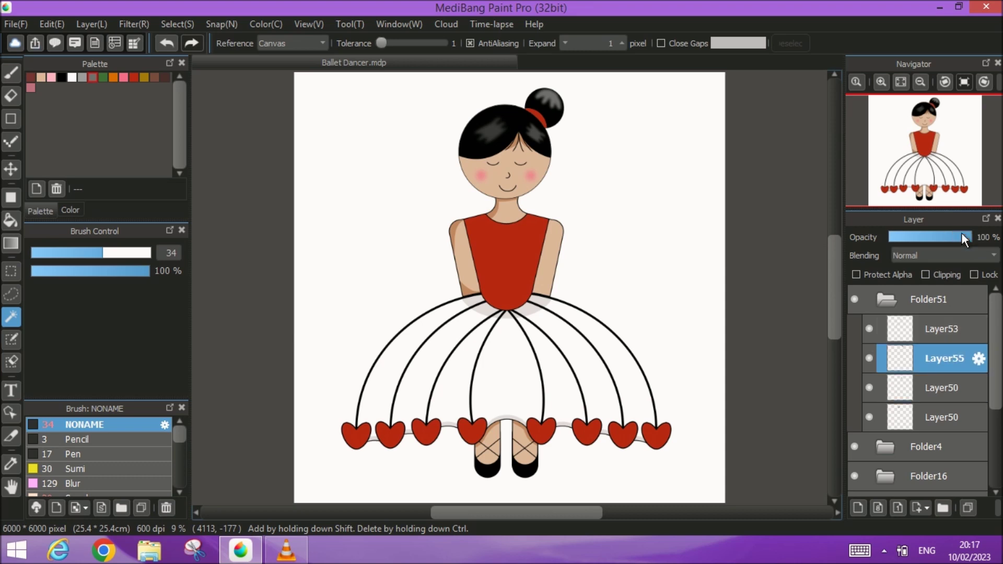
{"action": "left_click_drag", "start_coordinate": [952, 238], "coordinate": [942, 237]}
{"action": "left_click", "coordinate": [880, 300]}
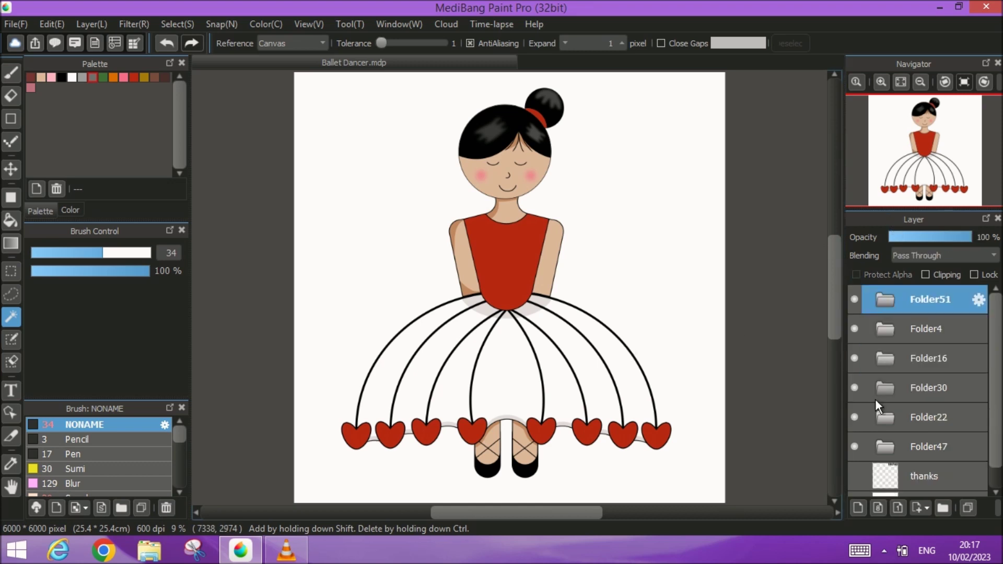
- Choose the red swatch, show the thanks layer and move the THANKS lettering down beside the dancer's face
{"action": "left_click", "coordinate": [134, 77]}
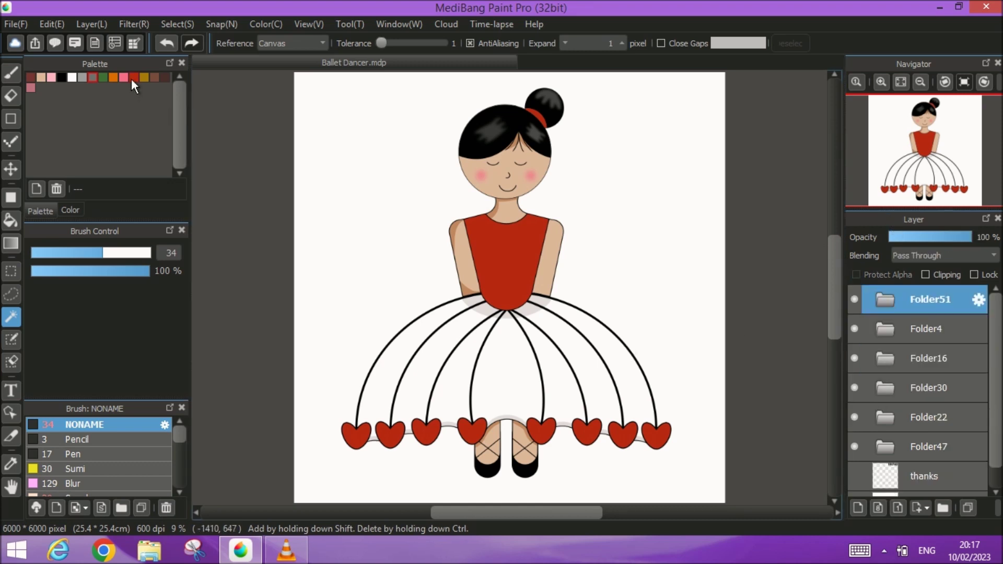
{"action": "left_click", "coordinate": [859, 479]}
{"action": "left_click", "coordinate": [924, 471]}
{"action": "left_click", "coordinate": [10, 169]}
{"action": "left_click_drag", "start_coordinate": [678, 108], "coordinate": [660, 163]}
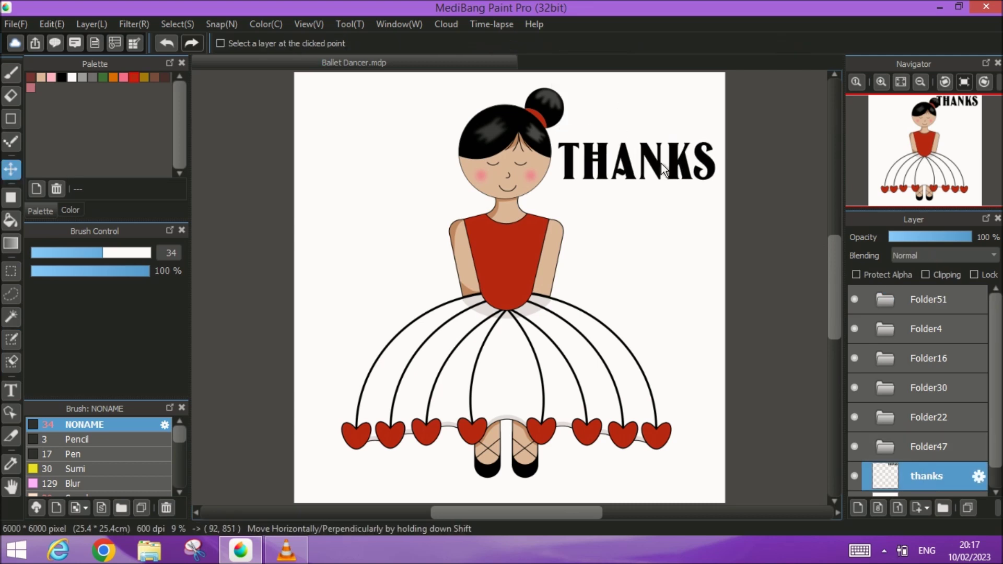
- Draw a small red heart below the THANKS lettering with the brush and fill its inside with red
{"action": "left_click", "coordinate": [10, 72]}
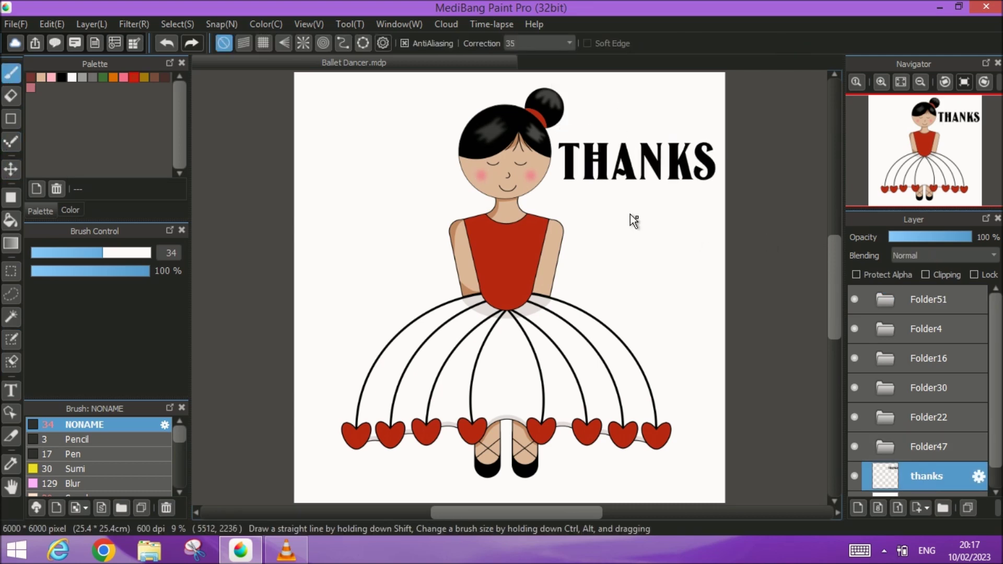
{"action": "left_click_drag", "start_coordinate": [628, 213], "coordinate": [638, 267]}
{"action": "key", "text": "g"}
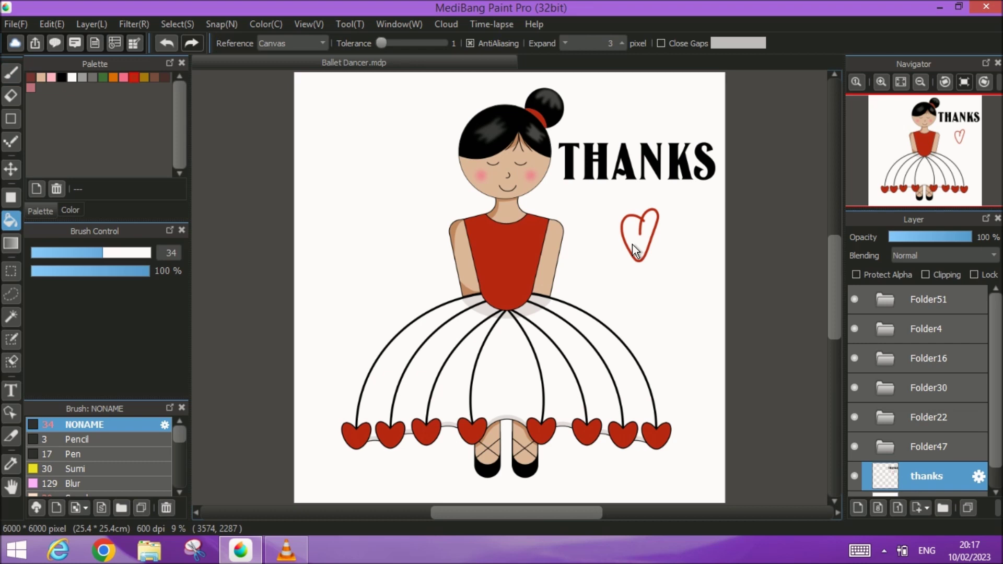
{"action": "left_click", "coordinate": [635, 245]}
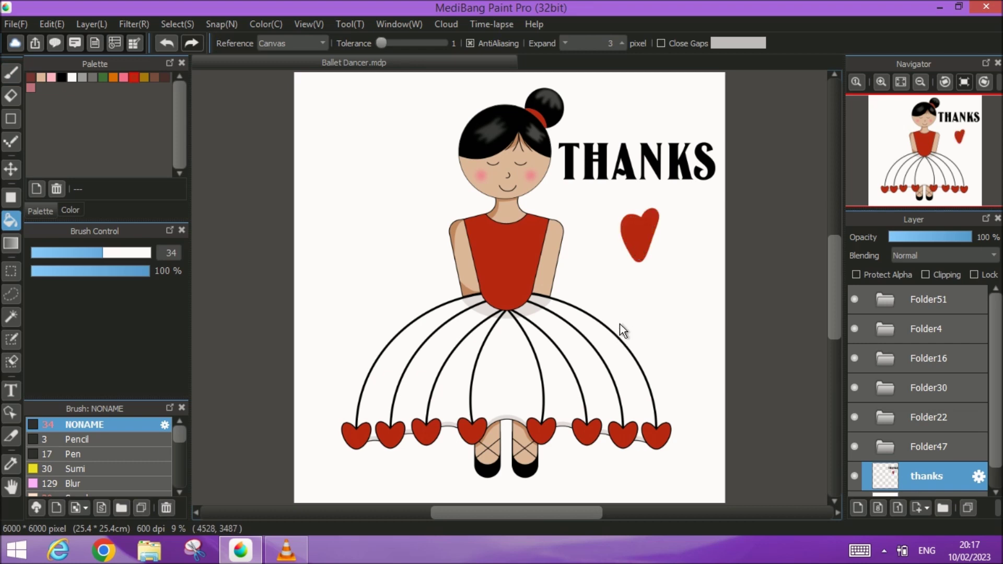